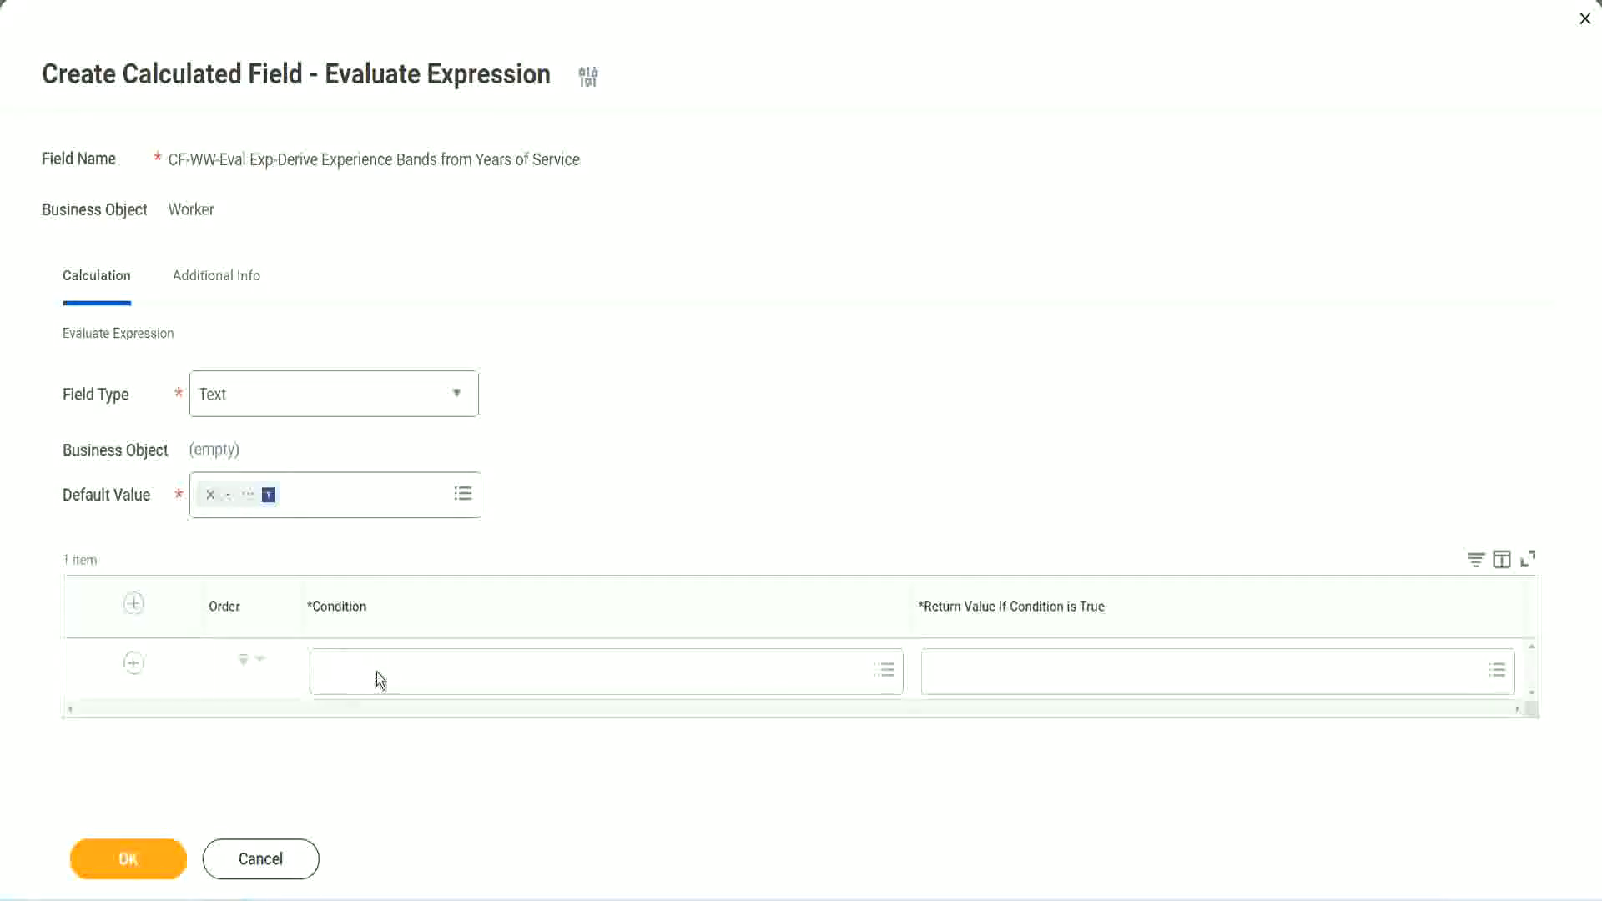
Step: Switch to Notepad++ and select the first Boolean field name, CF-WW-TF-Length of Service between 0 and 7 years
left_click(377, 672)
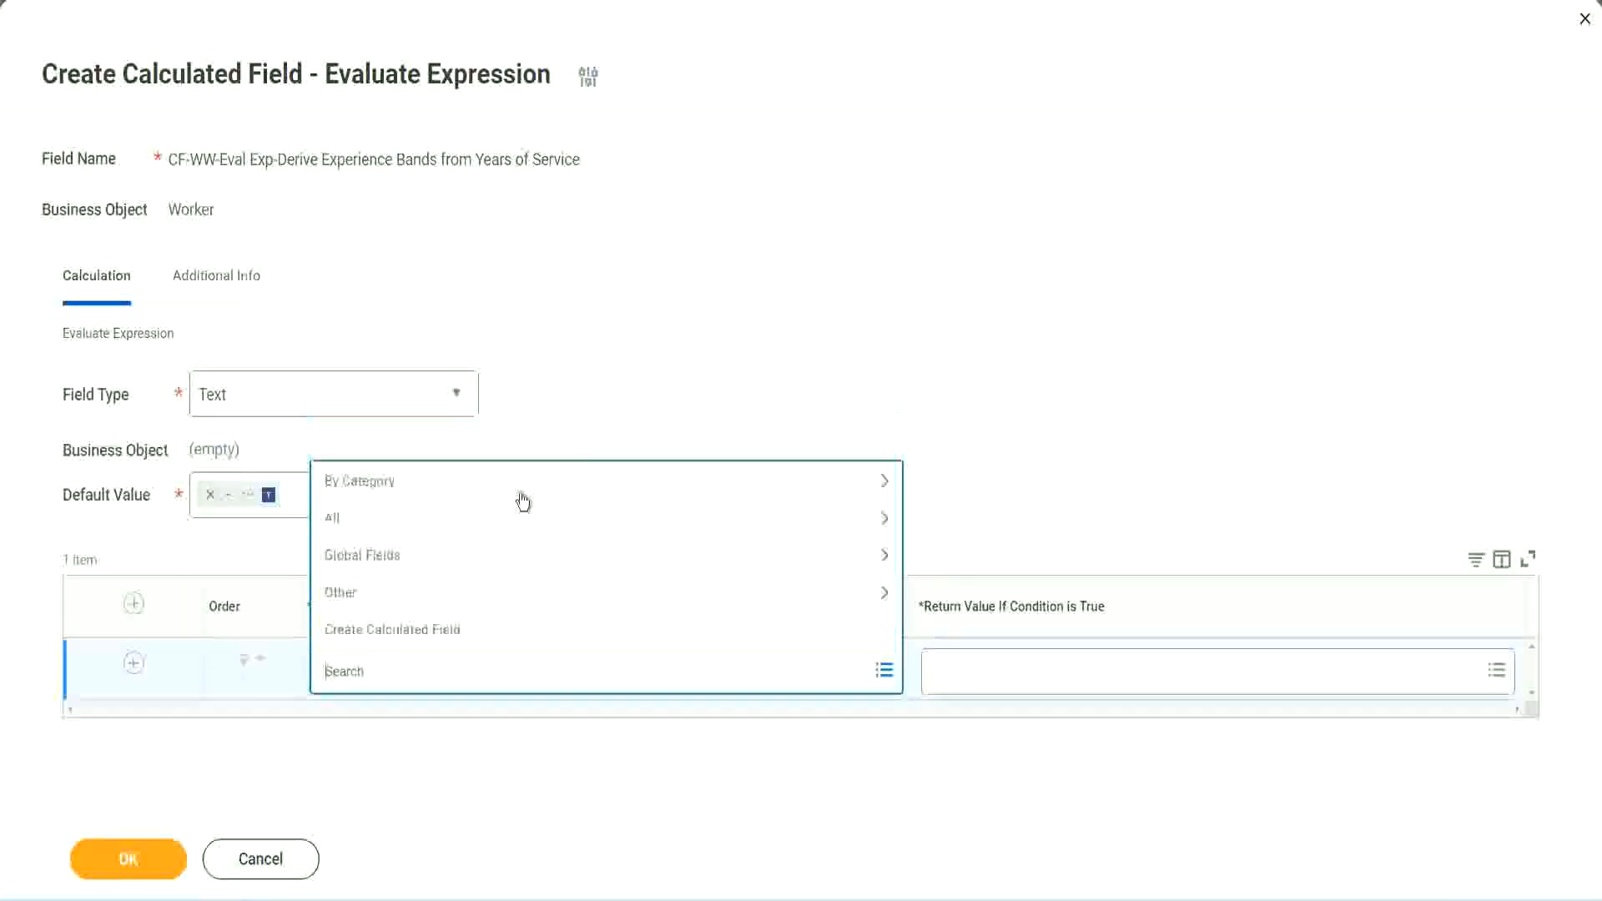
left_click(613, 370)
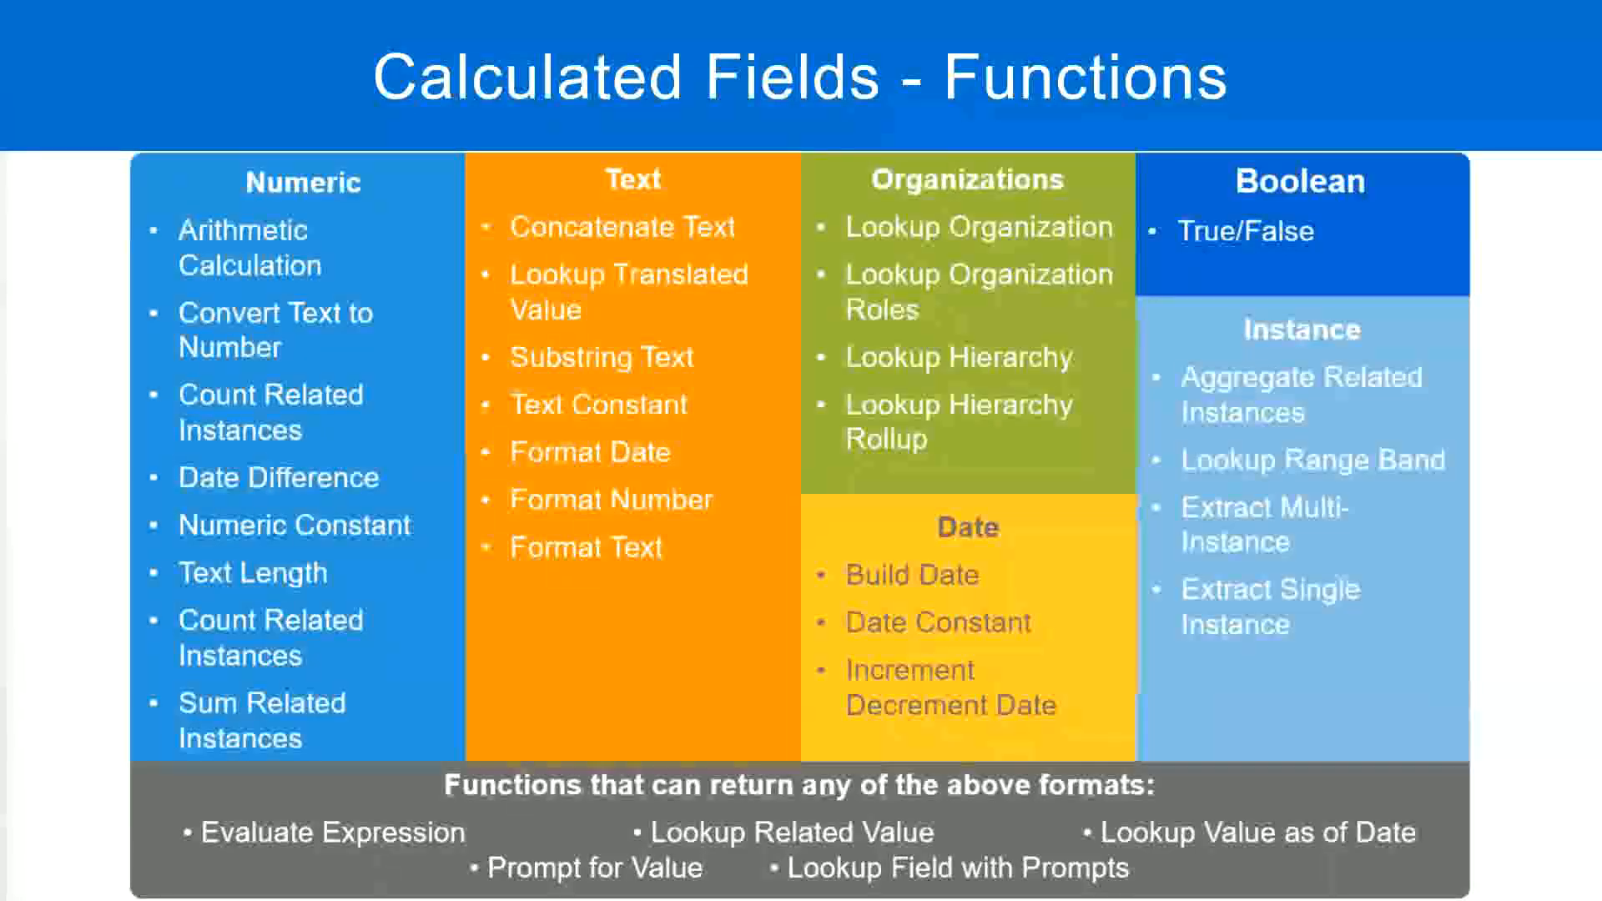
key("alt+Tab")
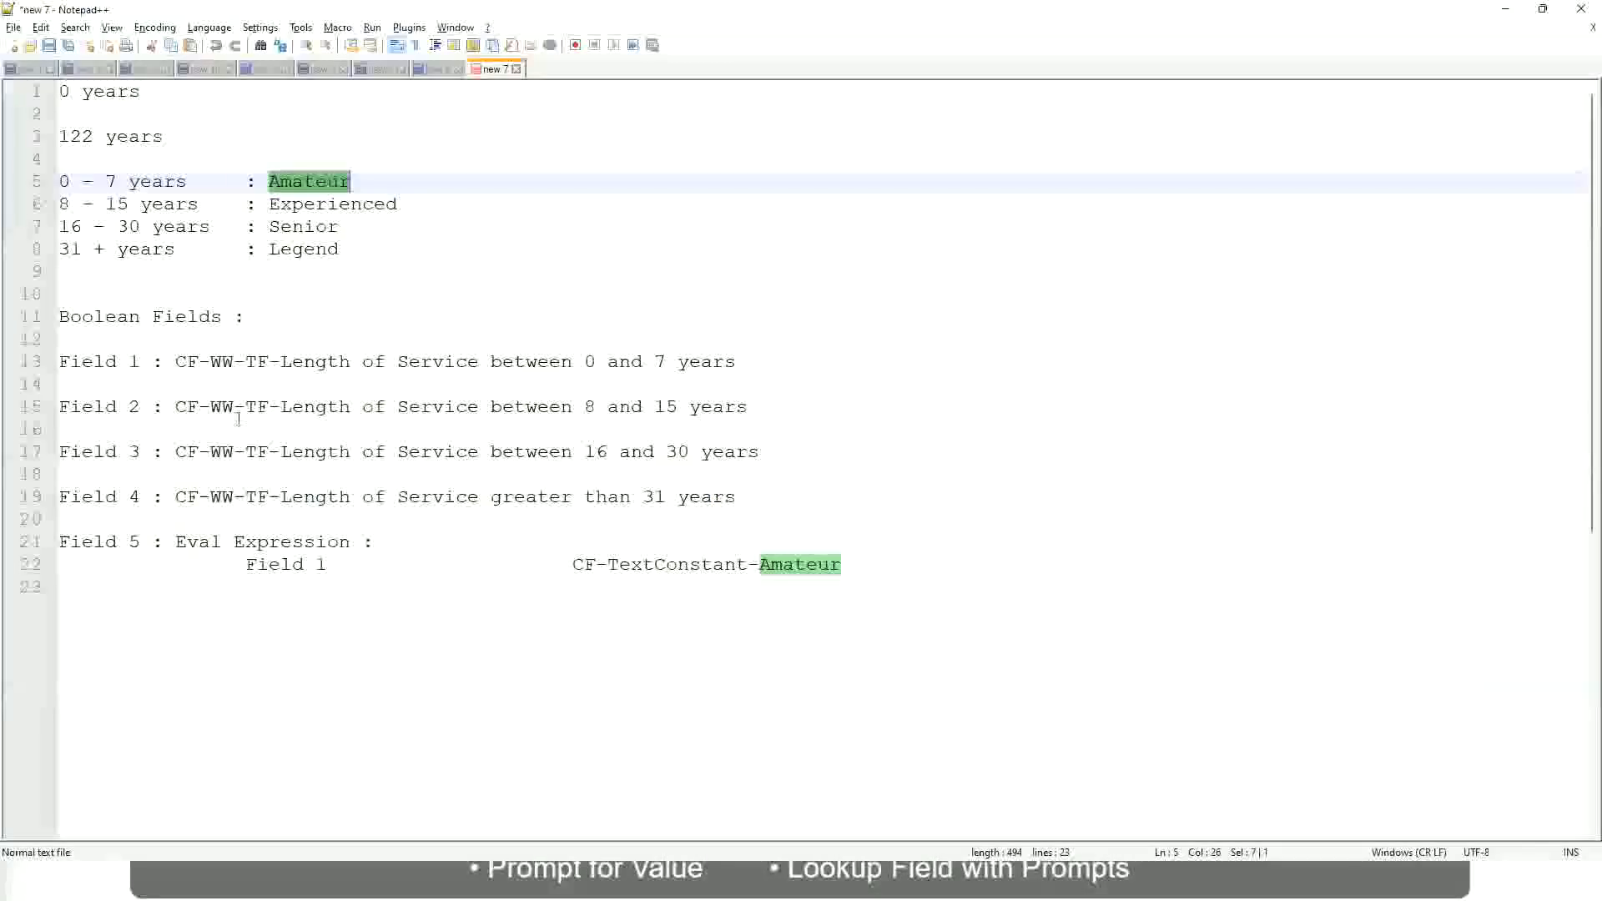
double_click(181, 364)
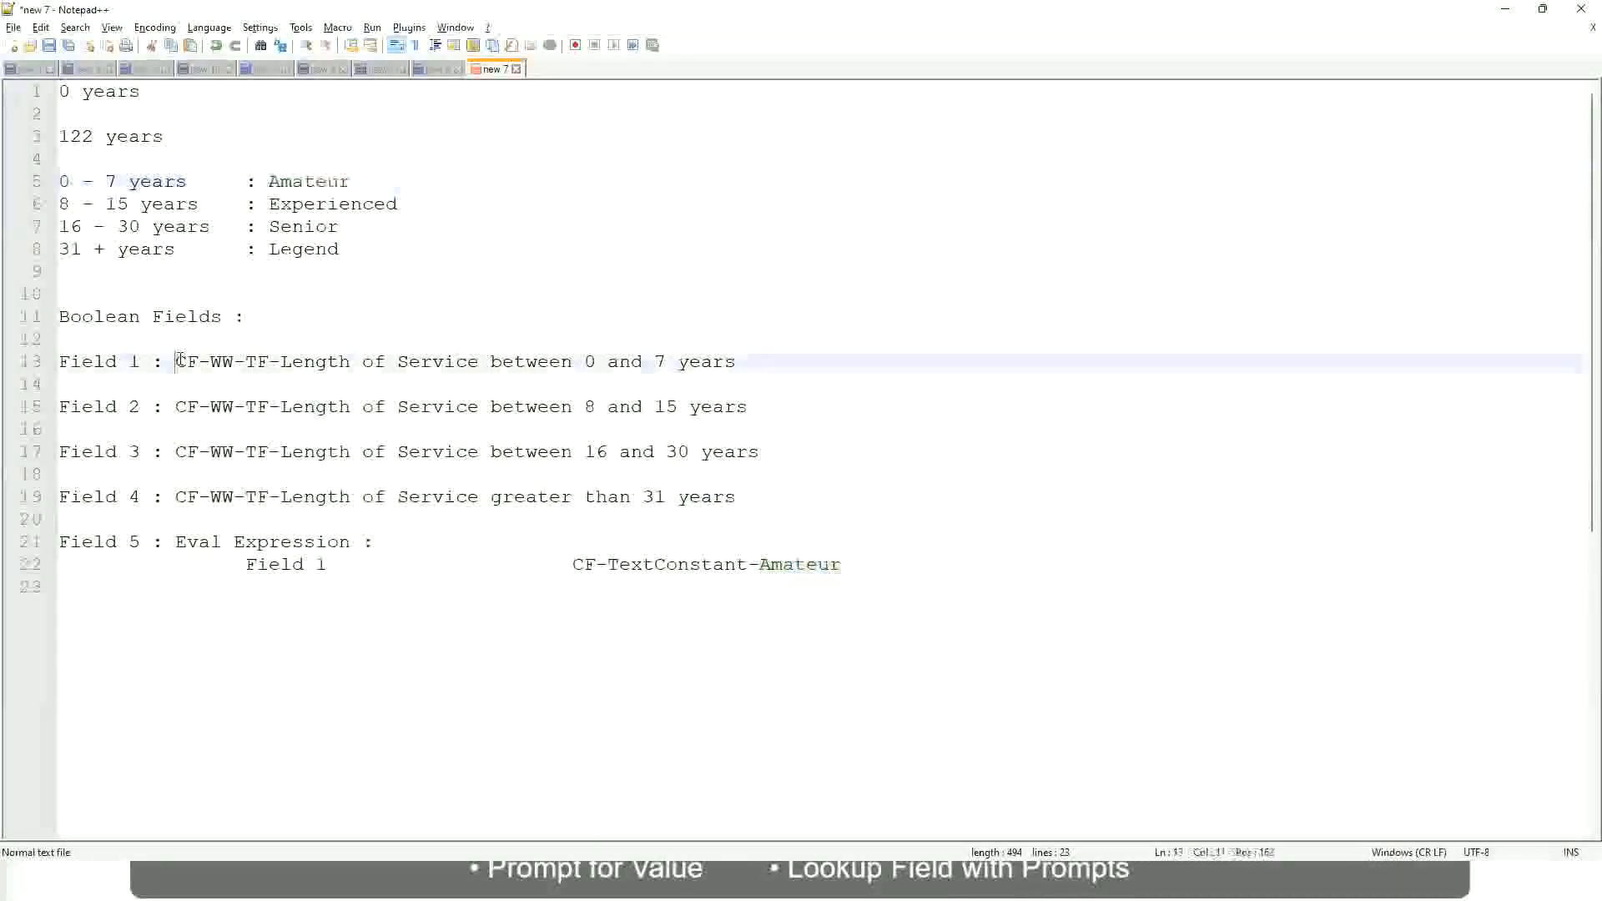
left_click_drag(276, 364, 738, 368)
key("ctrl+c")
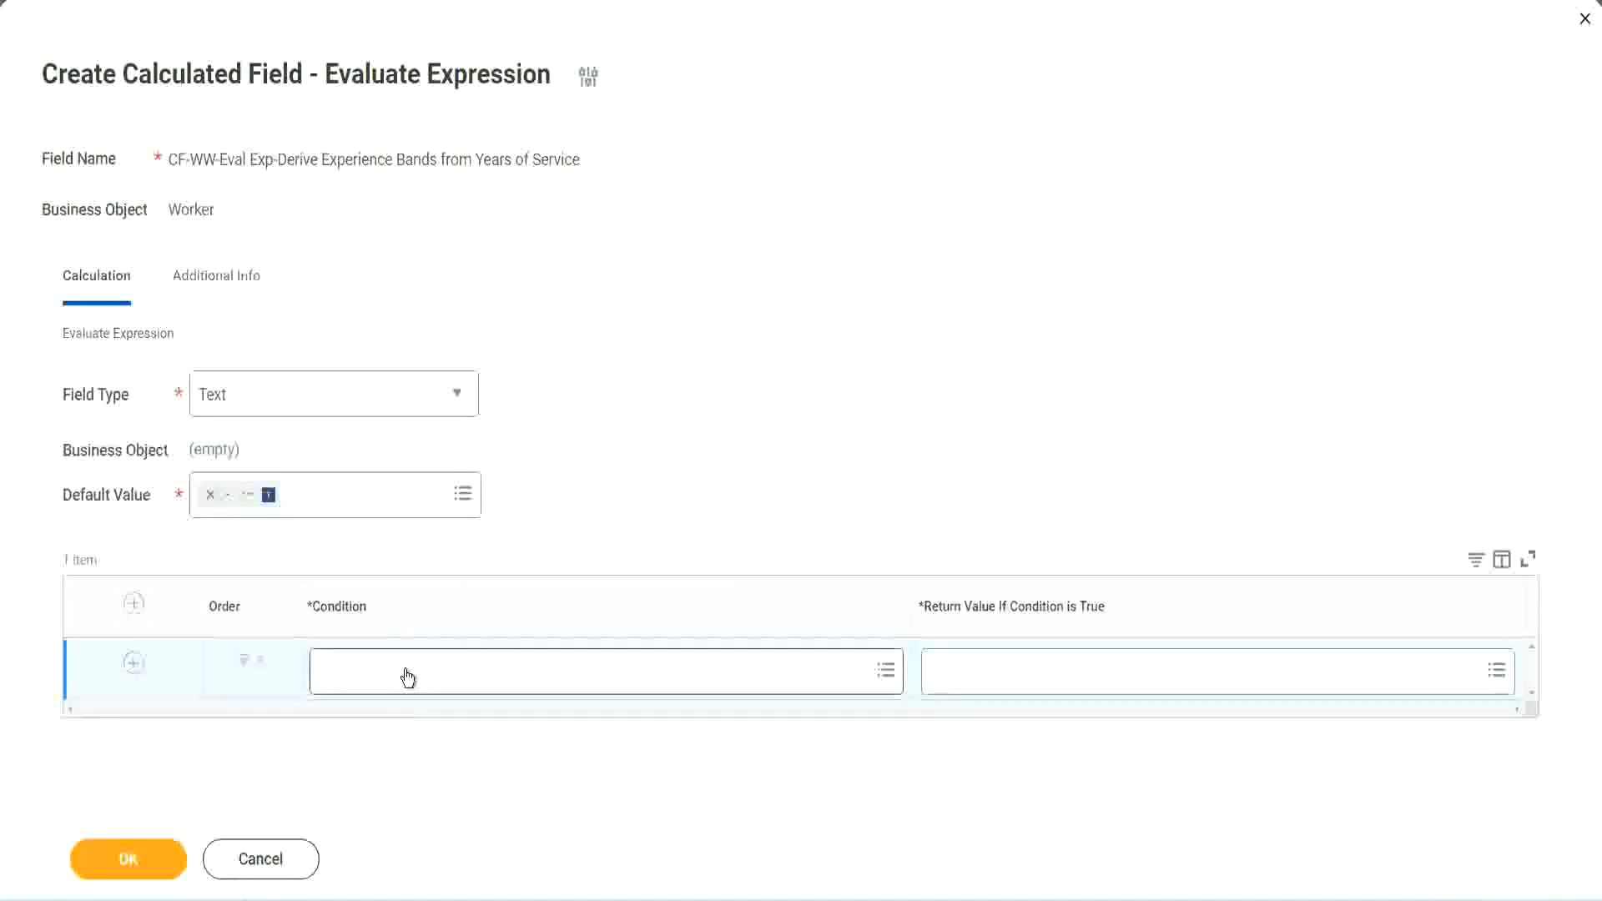
Step: Paste that field name into the first row's Condition and accept the matching field
left_click(408, 677)
key("ctrl+v")
key("Return")
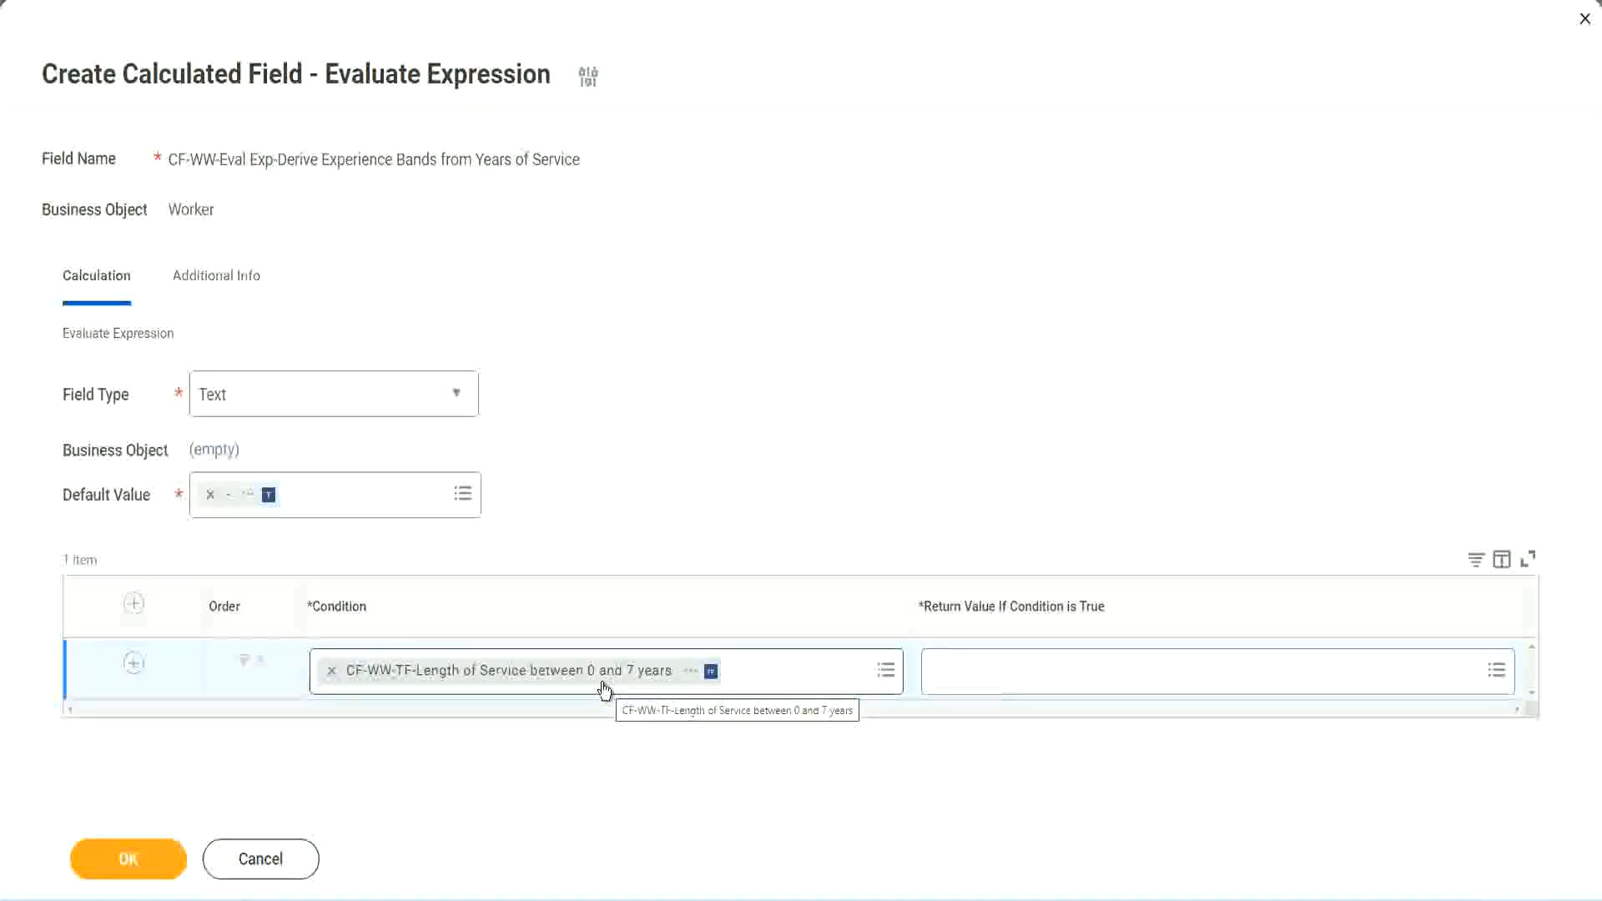
left_click(1042, 680)
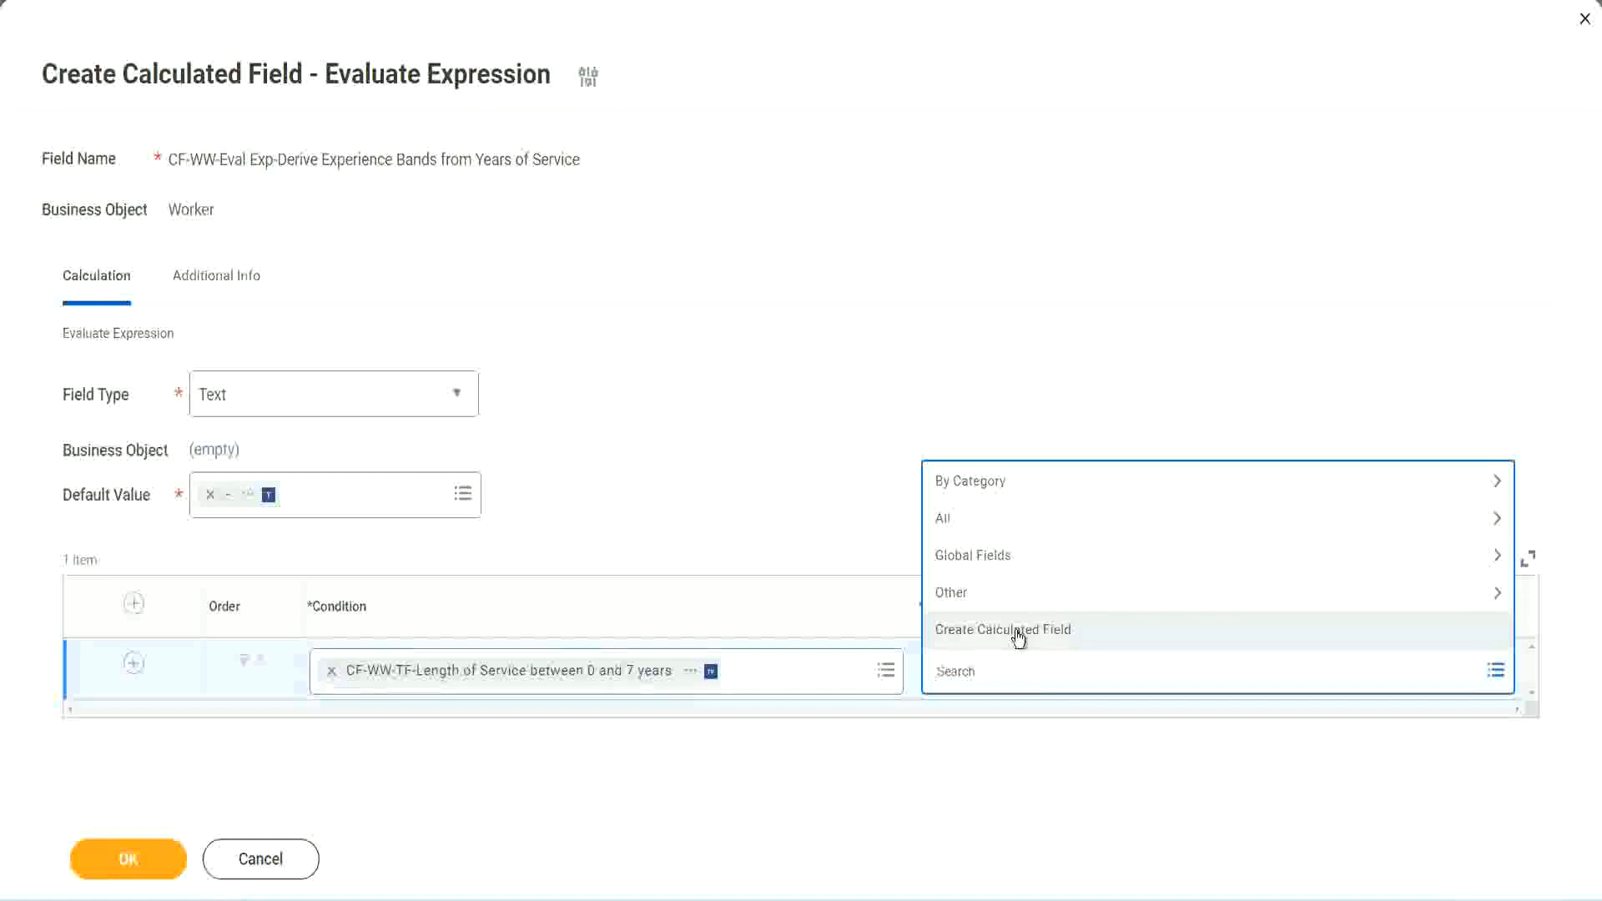
left_click(929, 414)
left_click(966, 678)
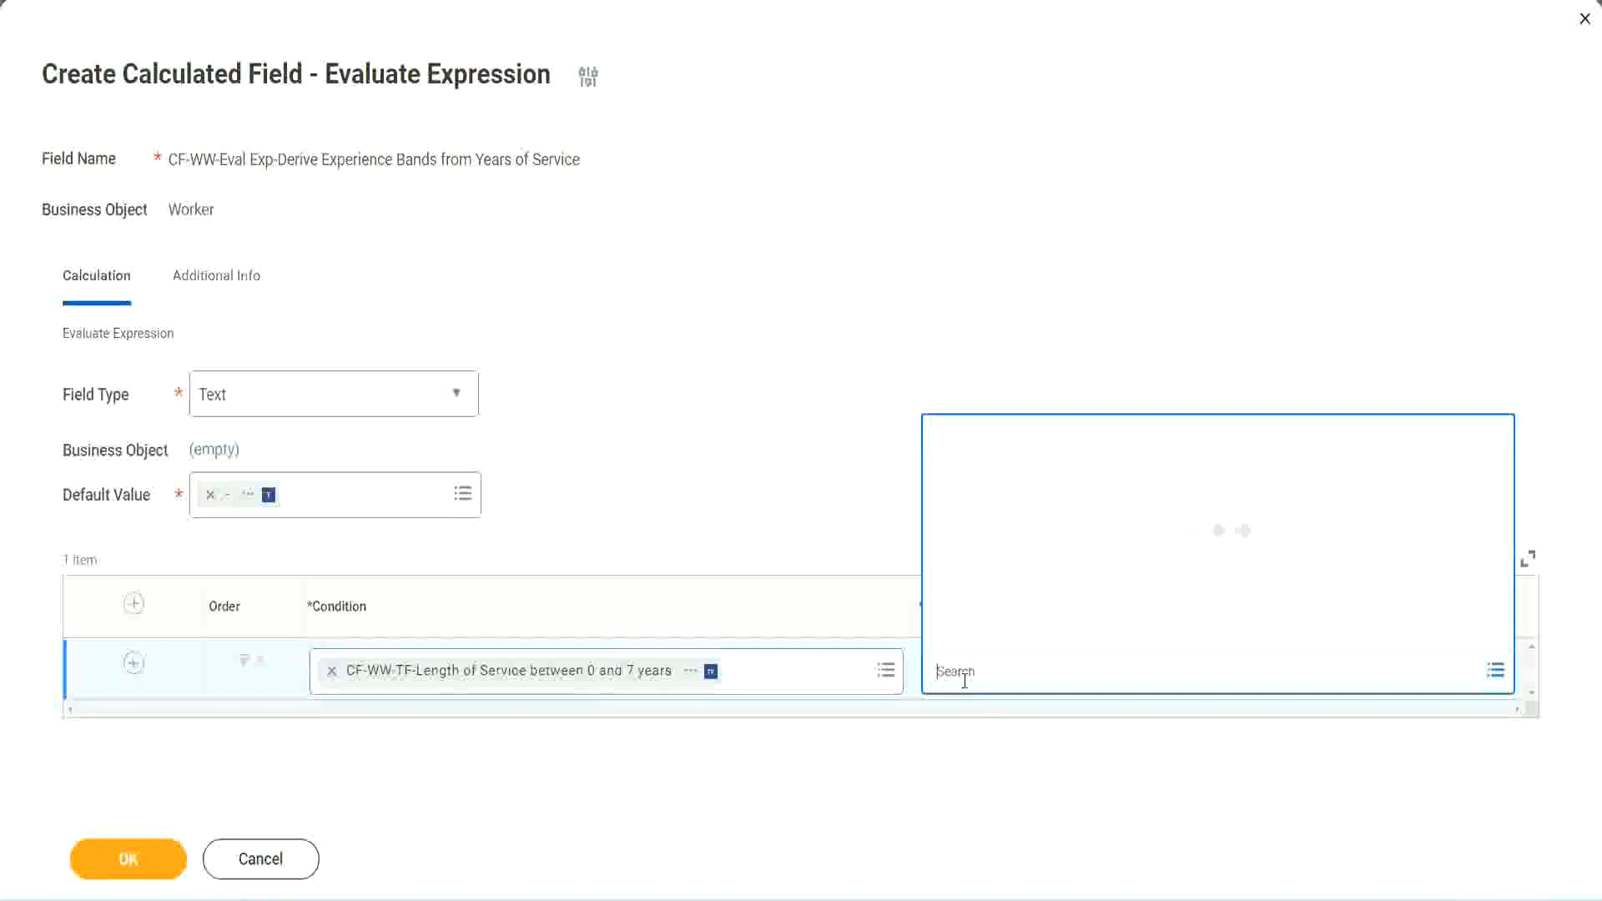
type("Amaterue")
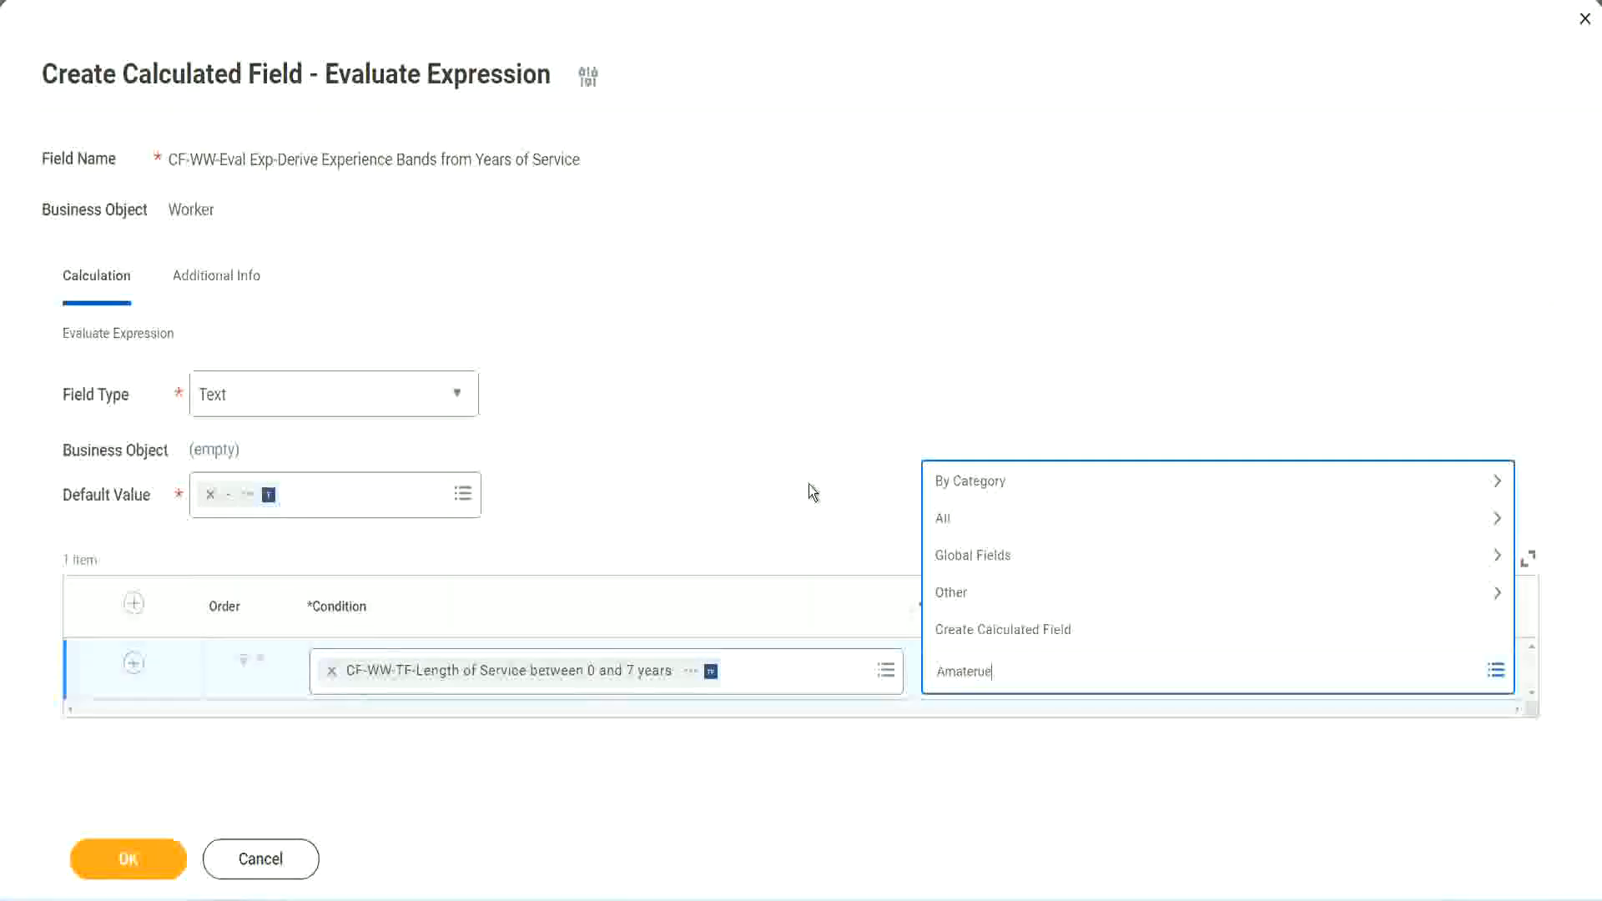
key("Escape")
left_click(1010, 686)
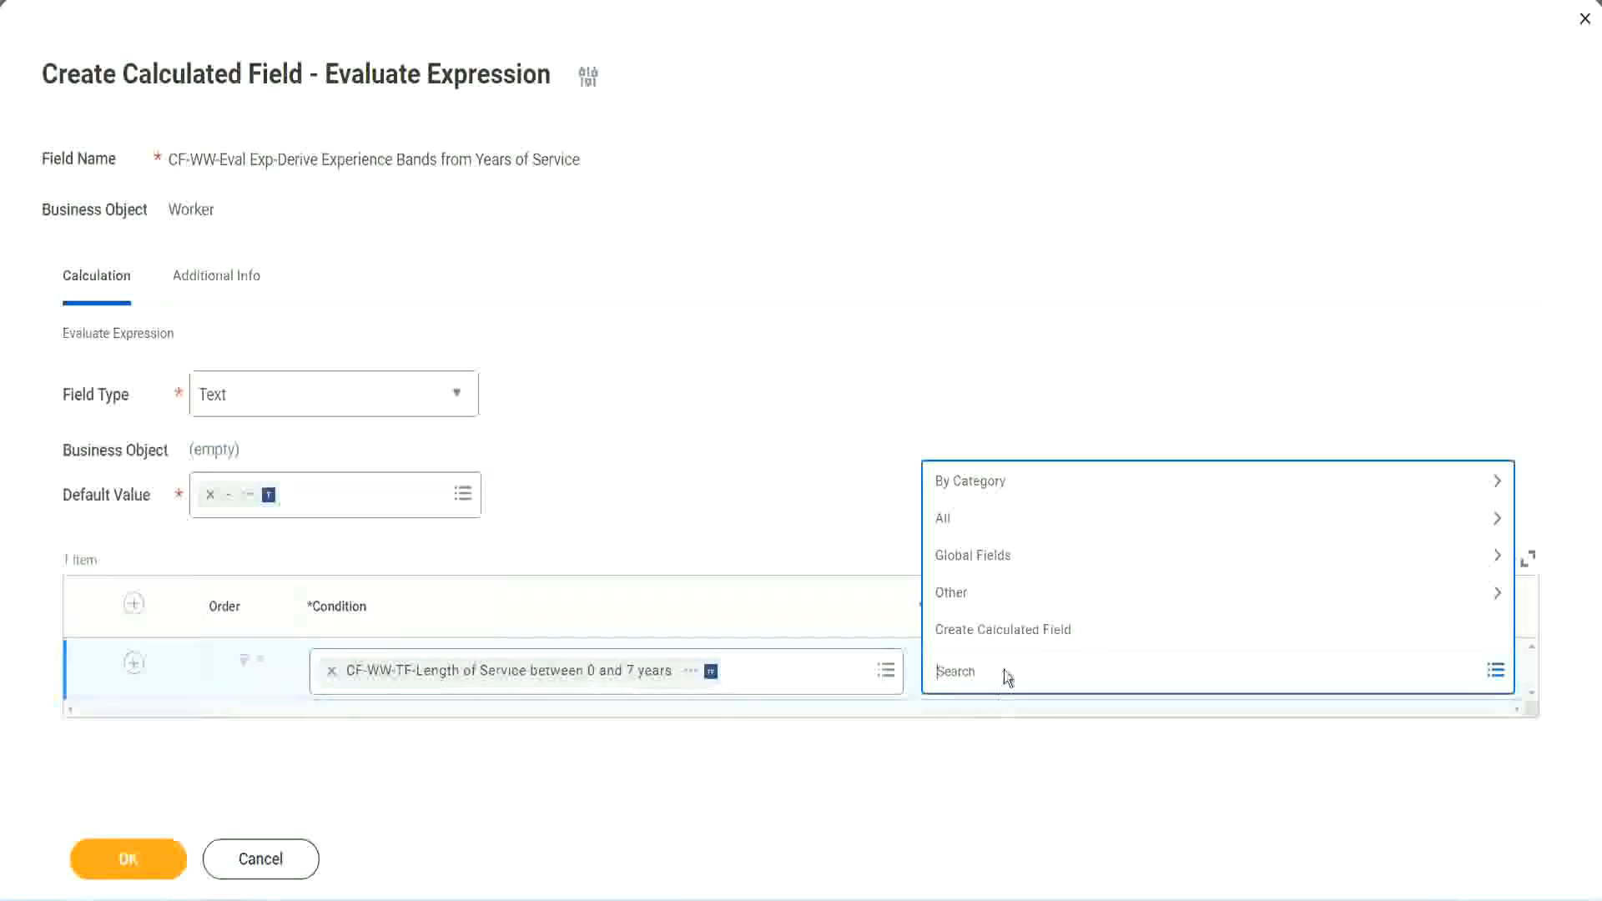
left_click(808, 485)
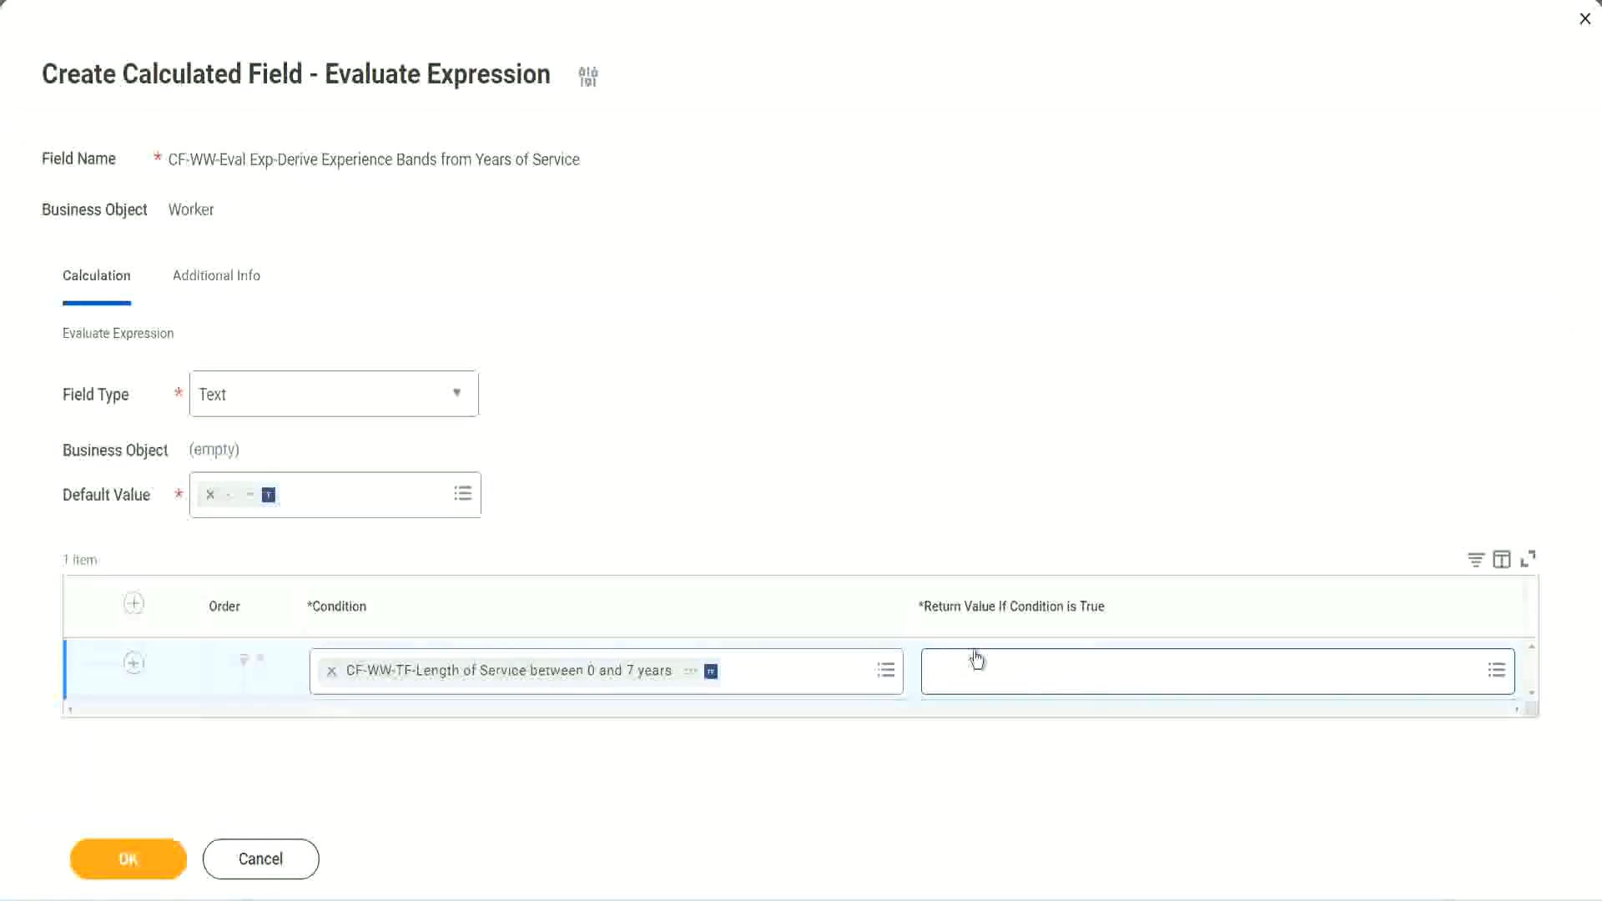
Step: From the first row's return value prompt, create a new calculated field named CF-WW-TC-Amateur
left_click(1038, 670)
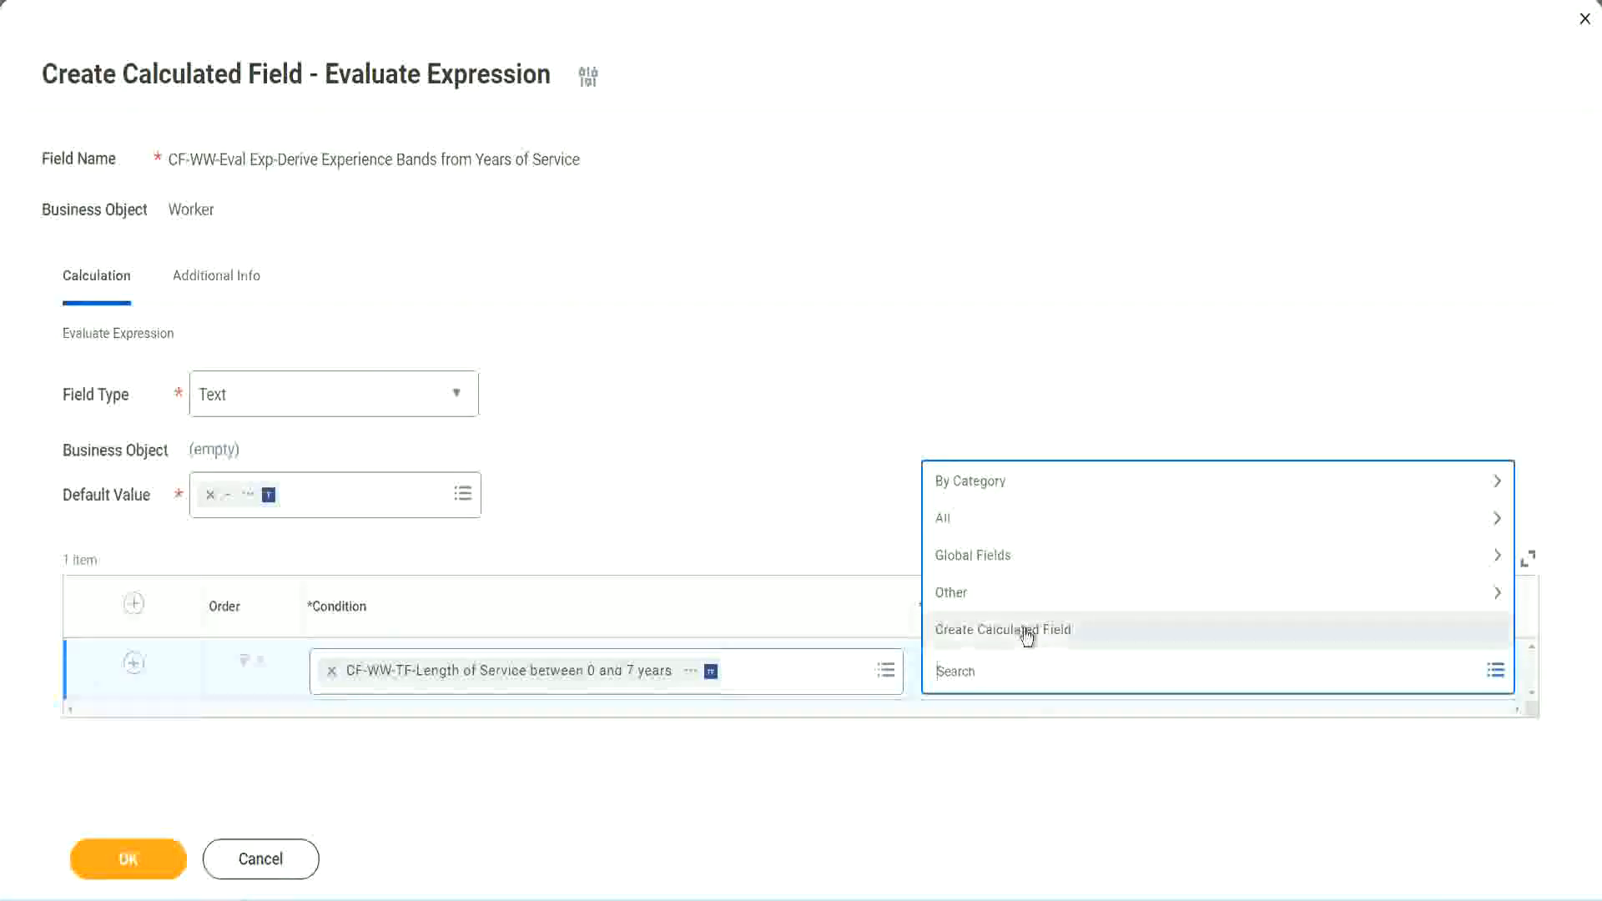
left_click(1026, 634)
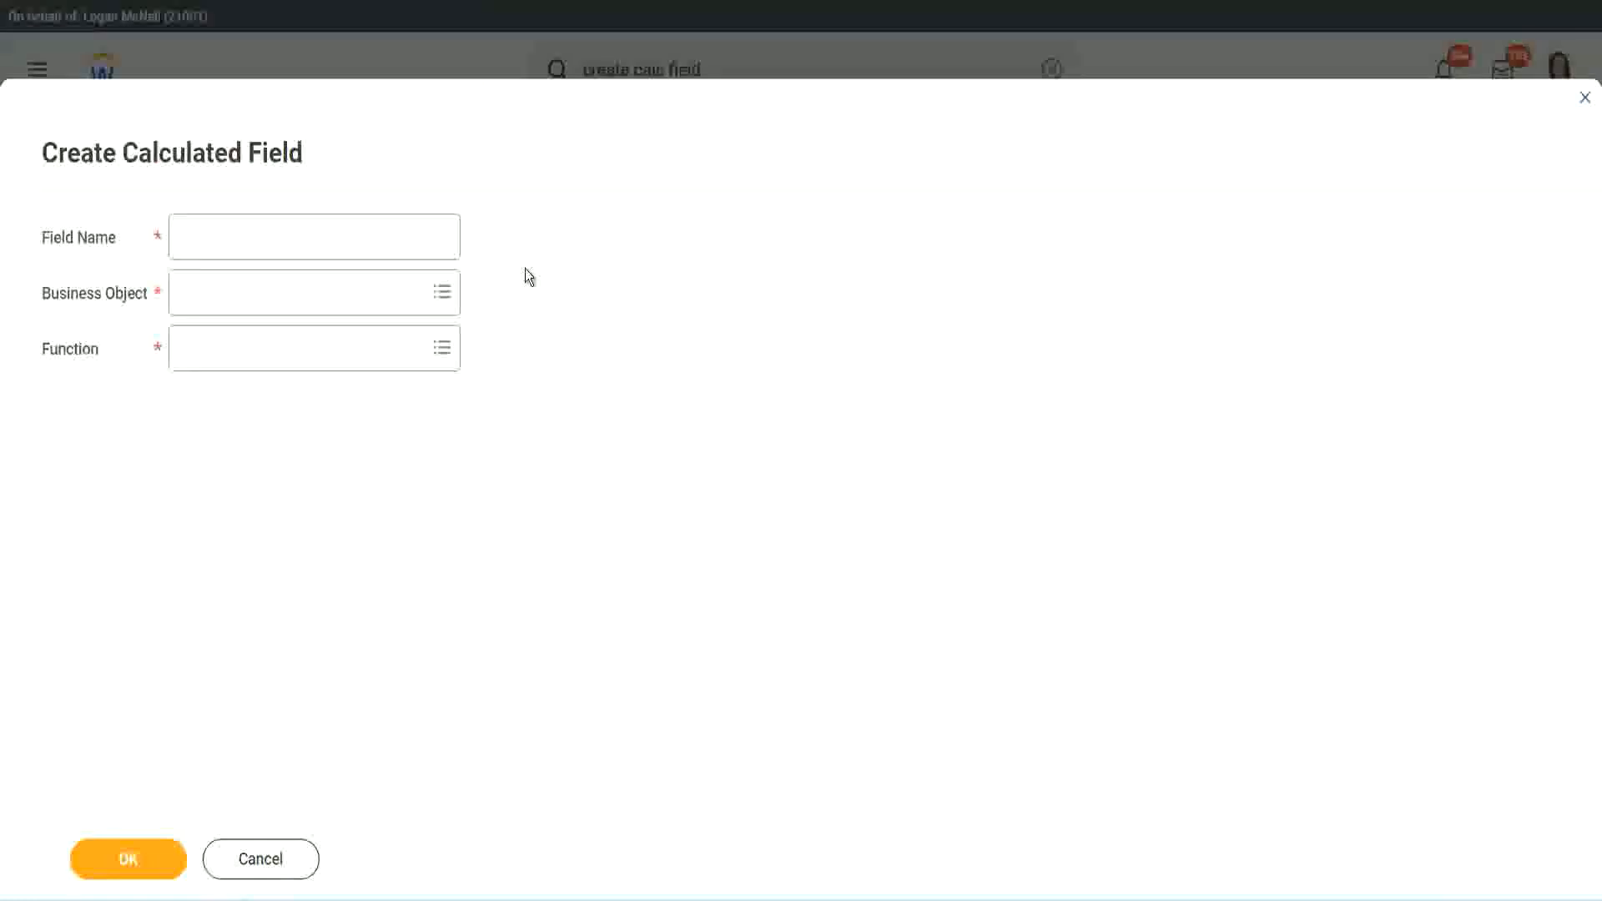
left_click(197, 239)
type("CF")
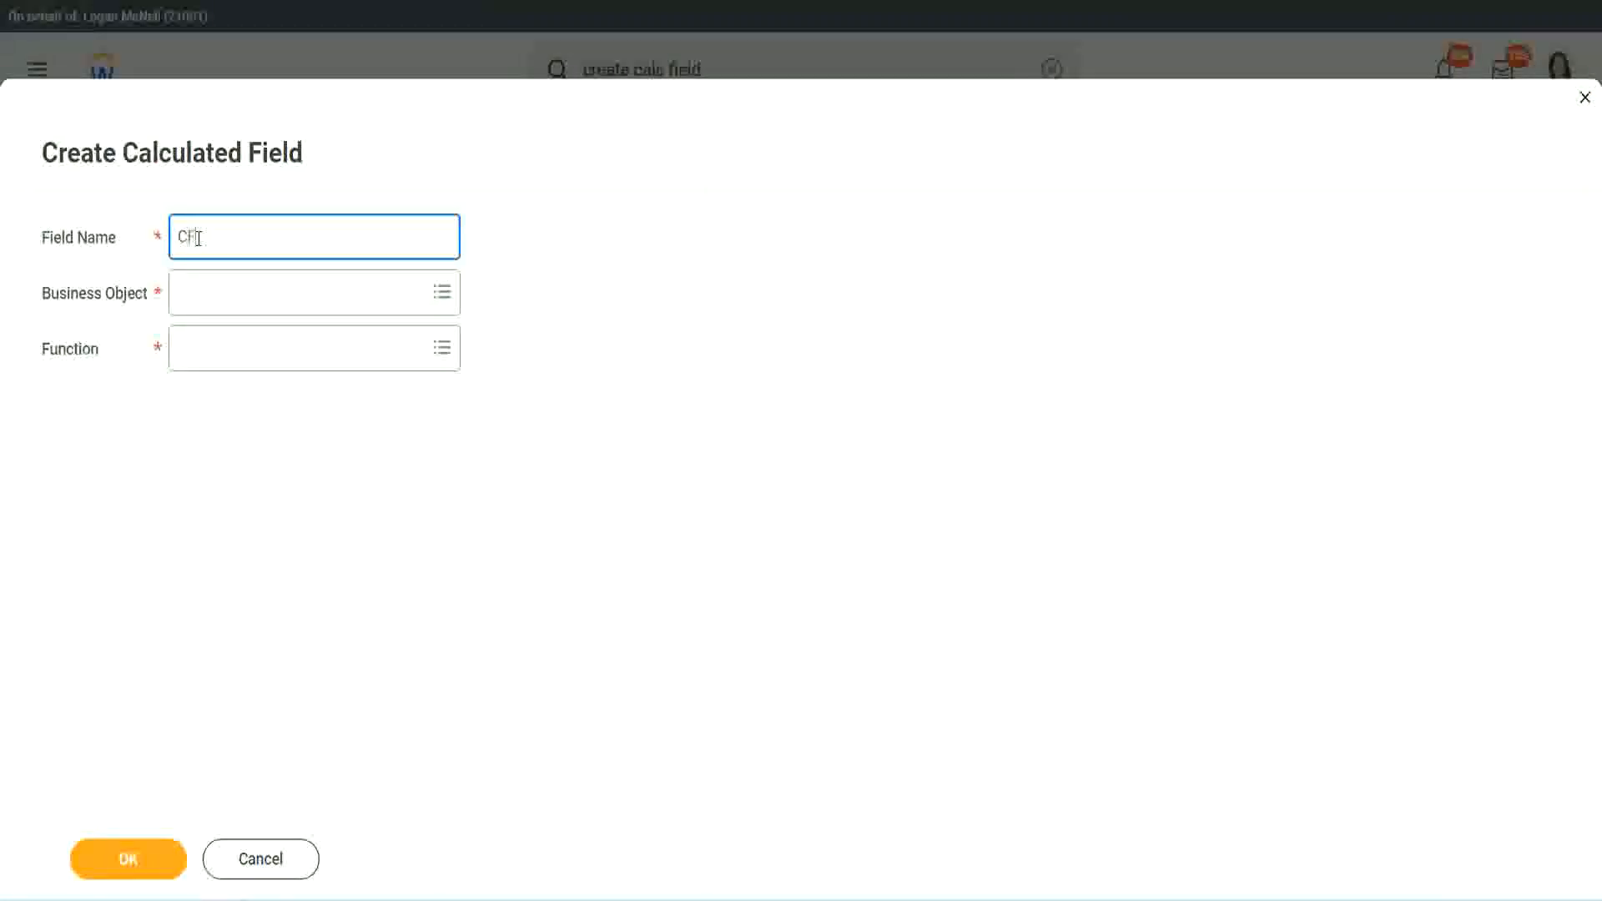
type(" TC-Amateur")
left_click(198, 236)
type("WW-")
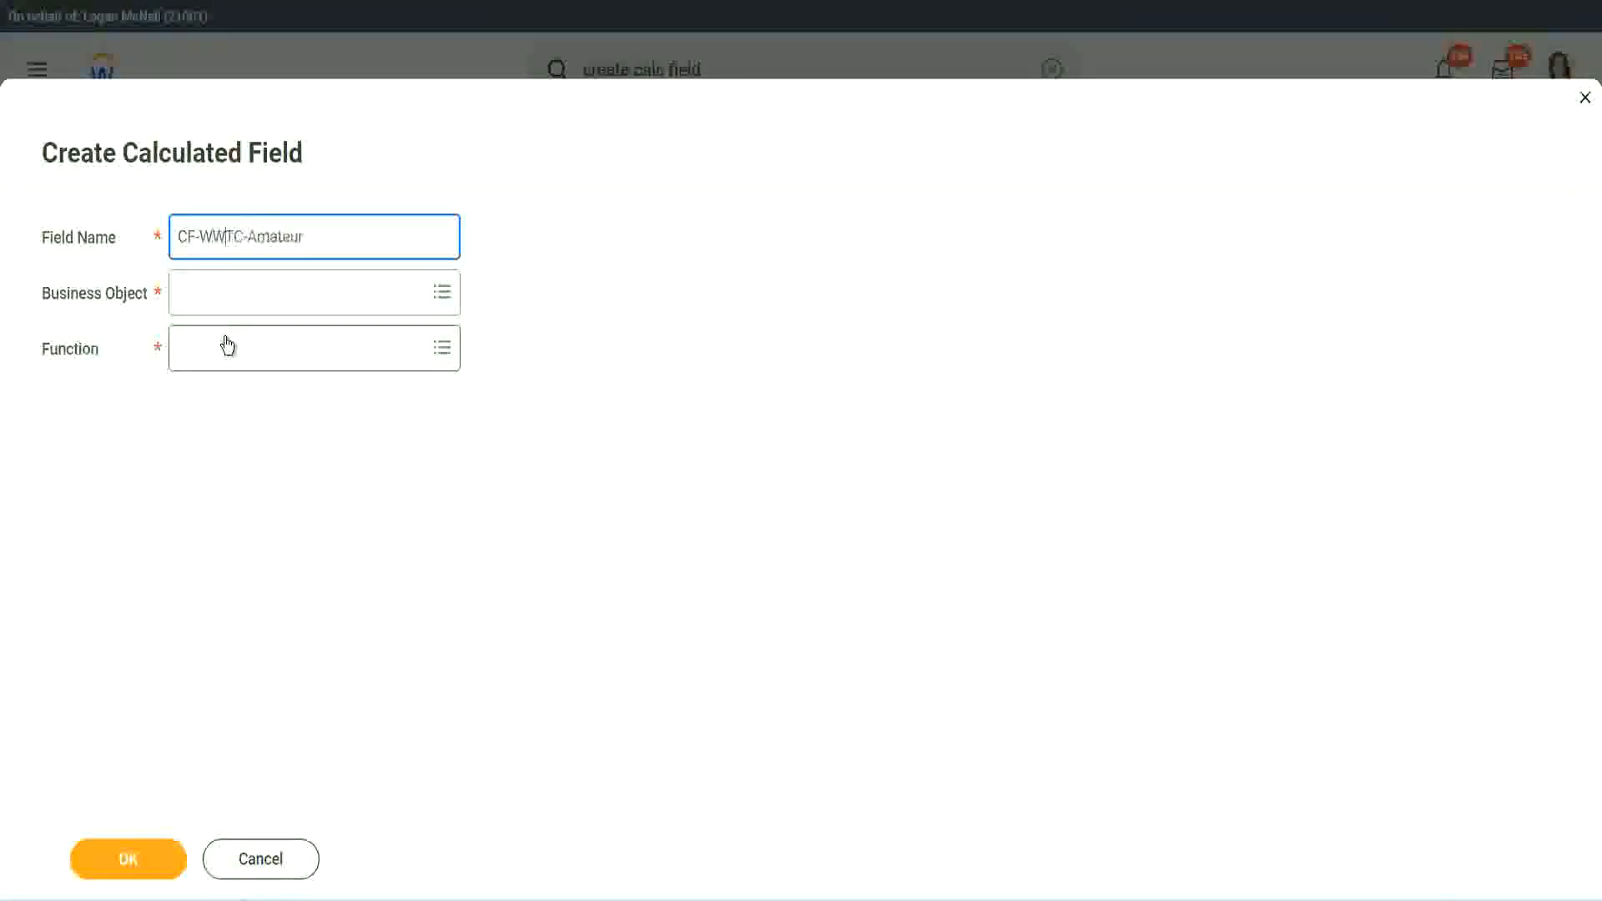
Step: Set the new field's business object to Global
left_click(227, 293)
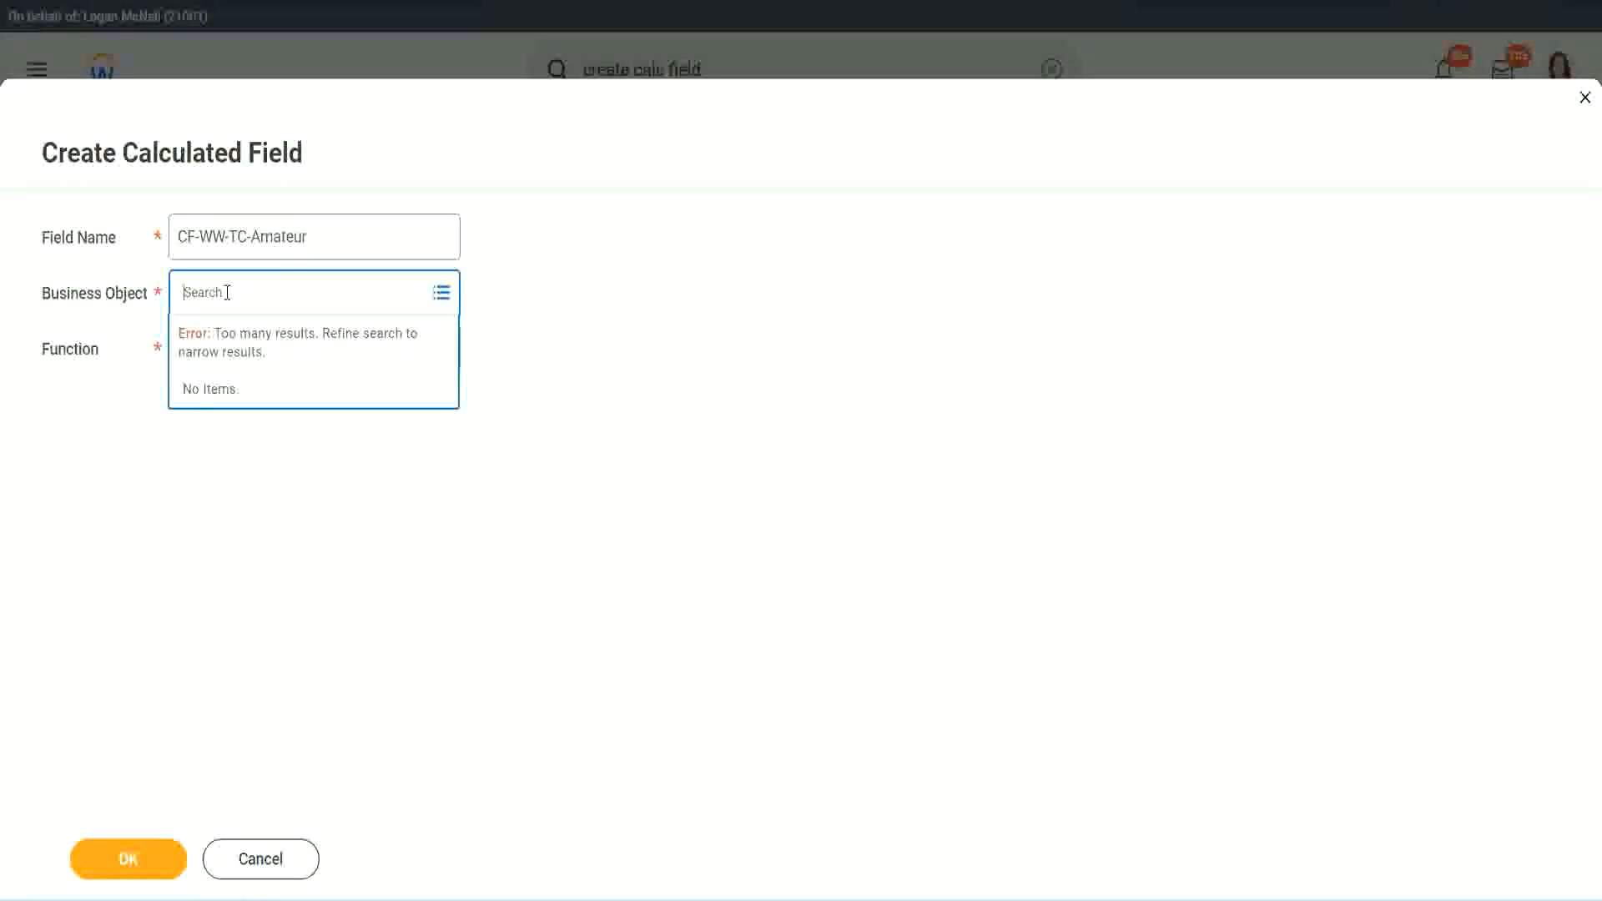
type("worker")
key("BackSpace")
key("BackSpace")
type("global")
key("Return")
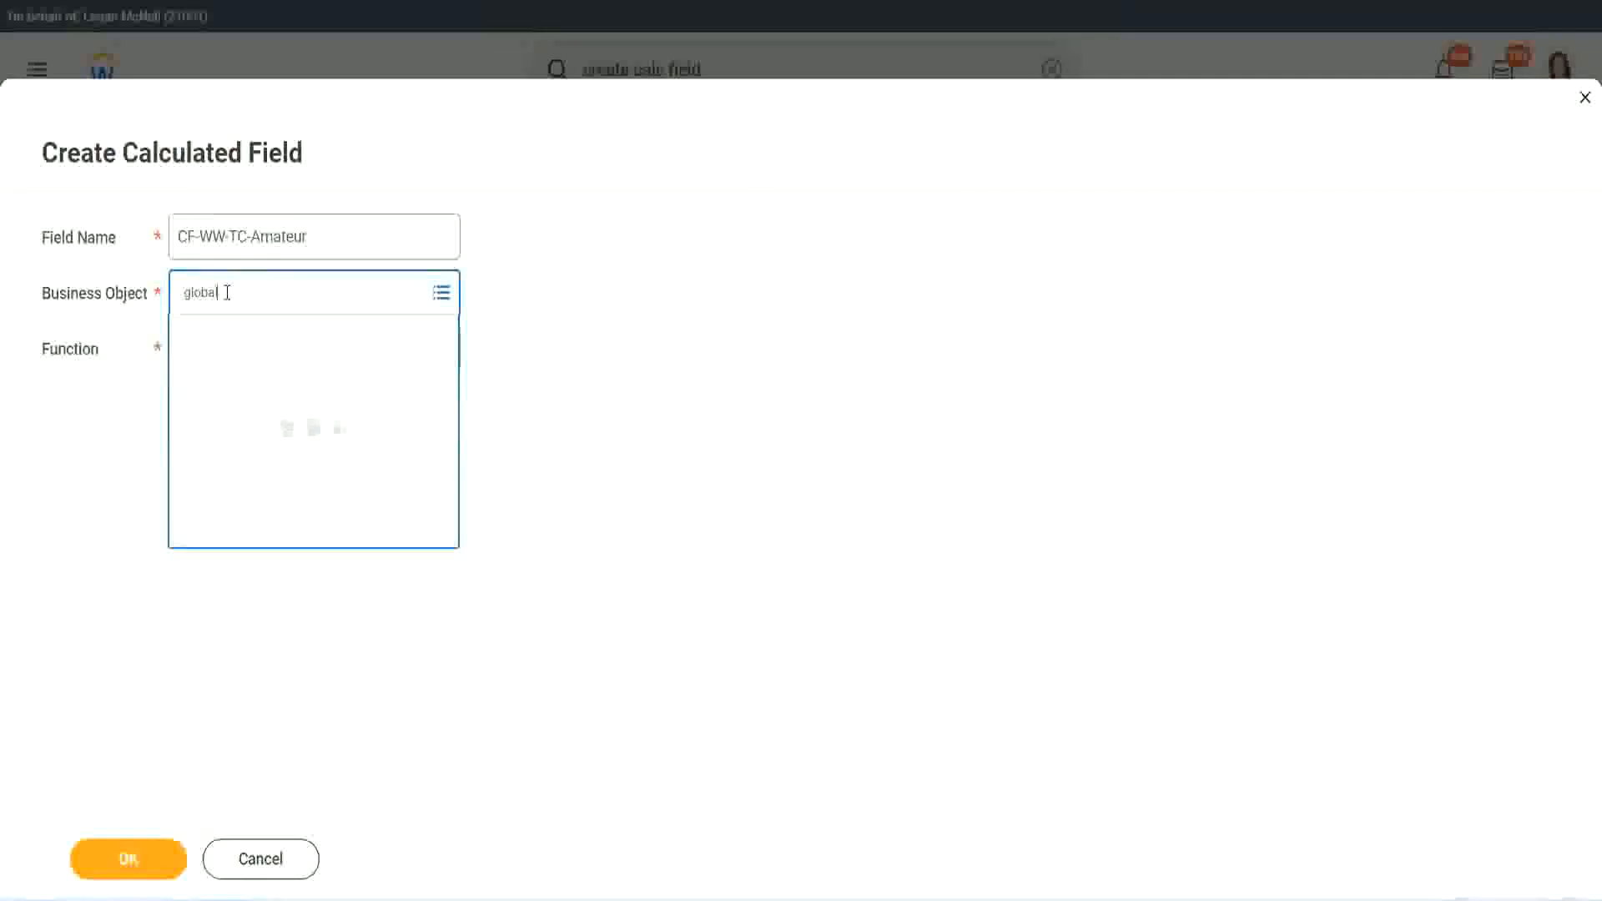
left_click(252, 399)
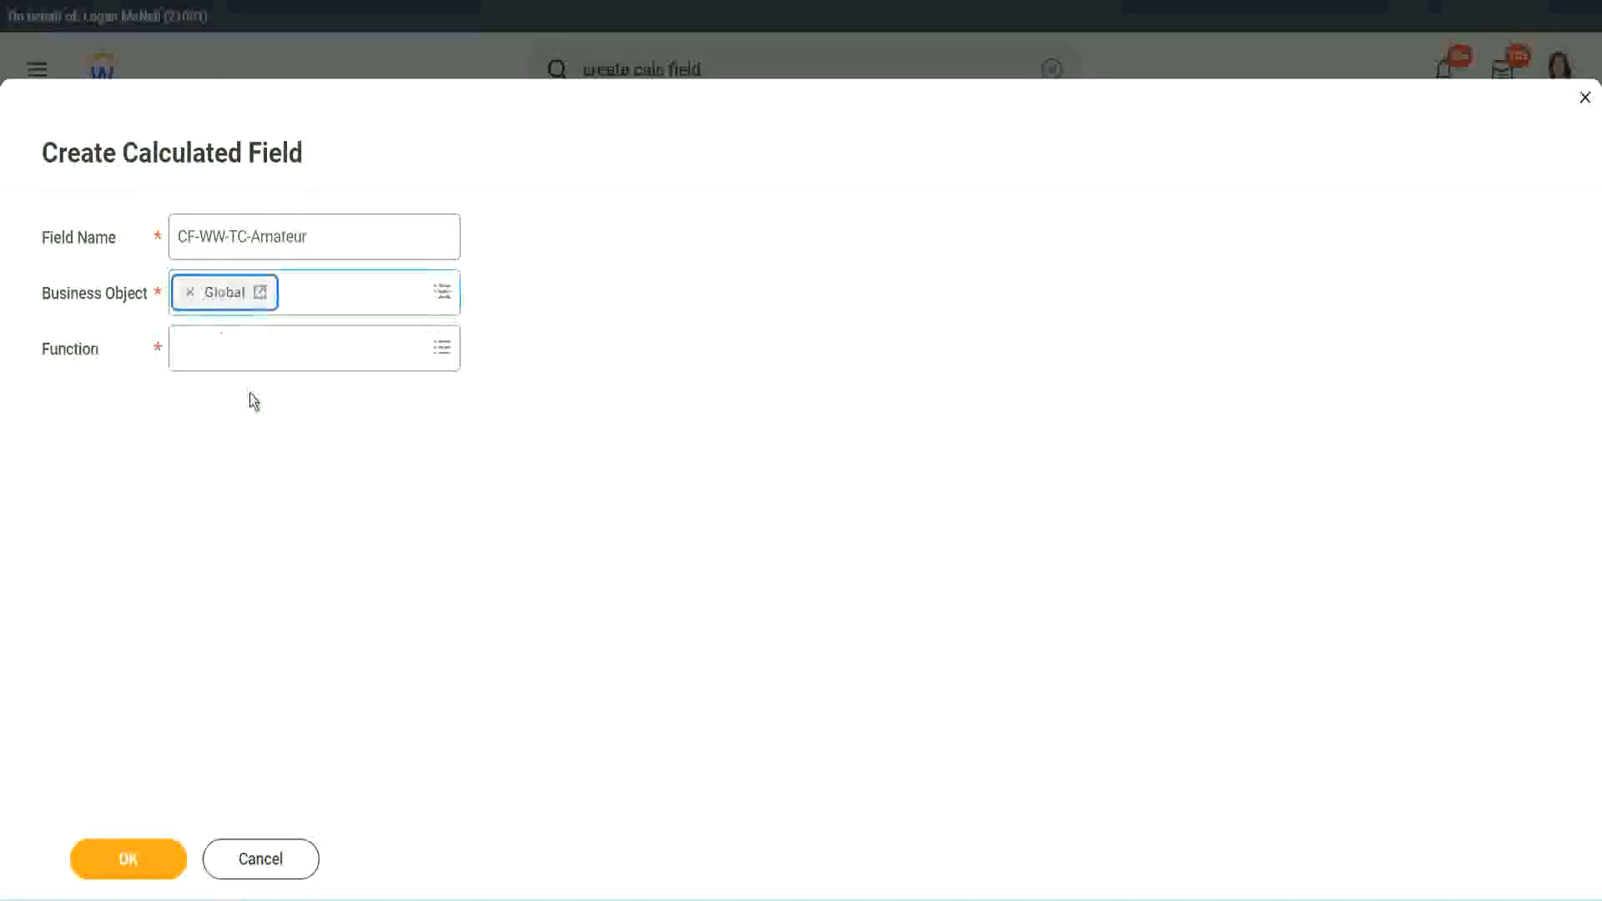
Step: Select and copy the word Amateur from the field name
left_click_drag(315, 237, 294, 237)
left_click_drag(54, 157, 53, 159)
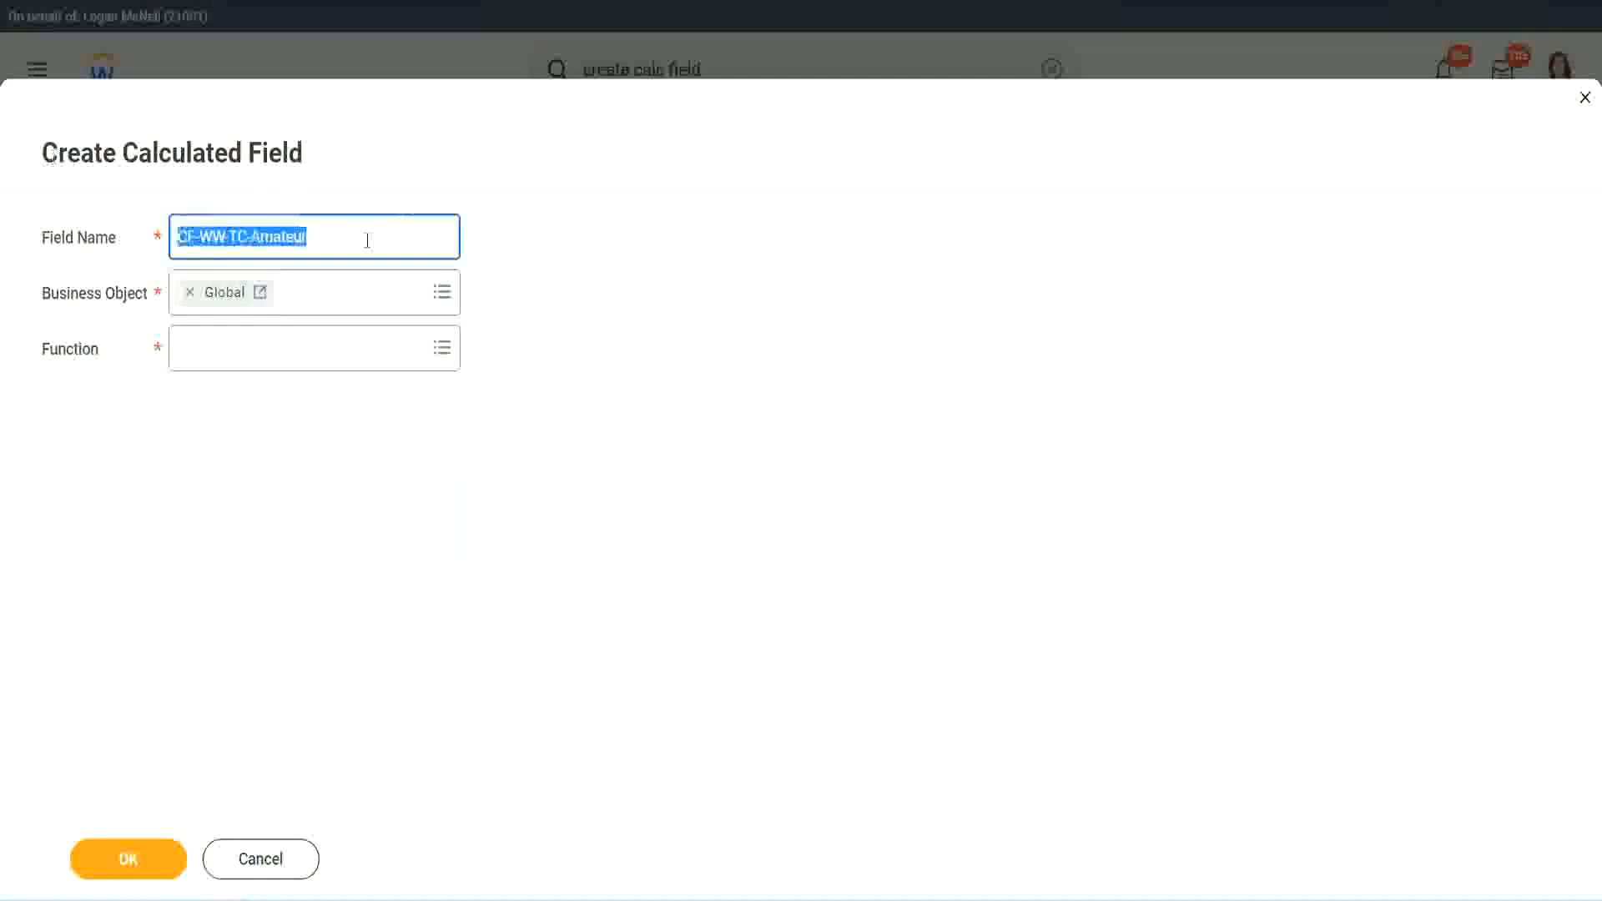
left_click(347, 242)
double_click(275, 235)
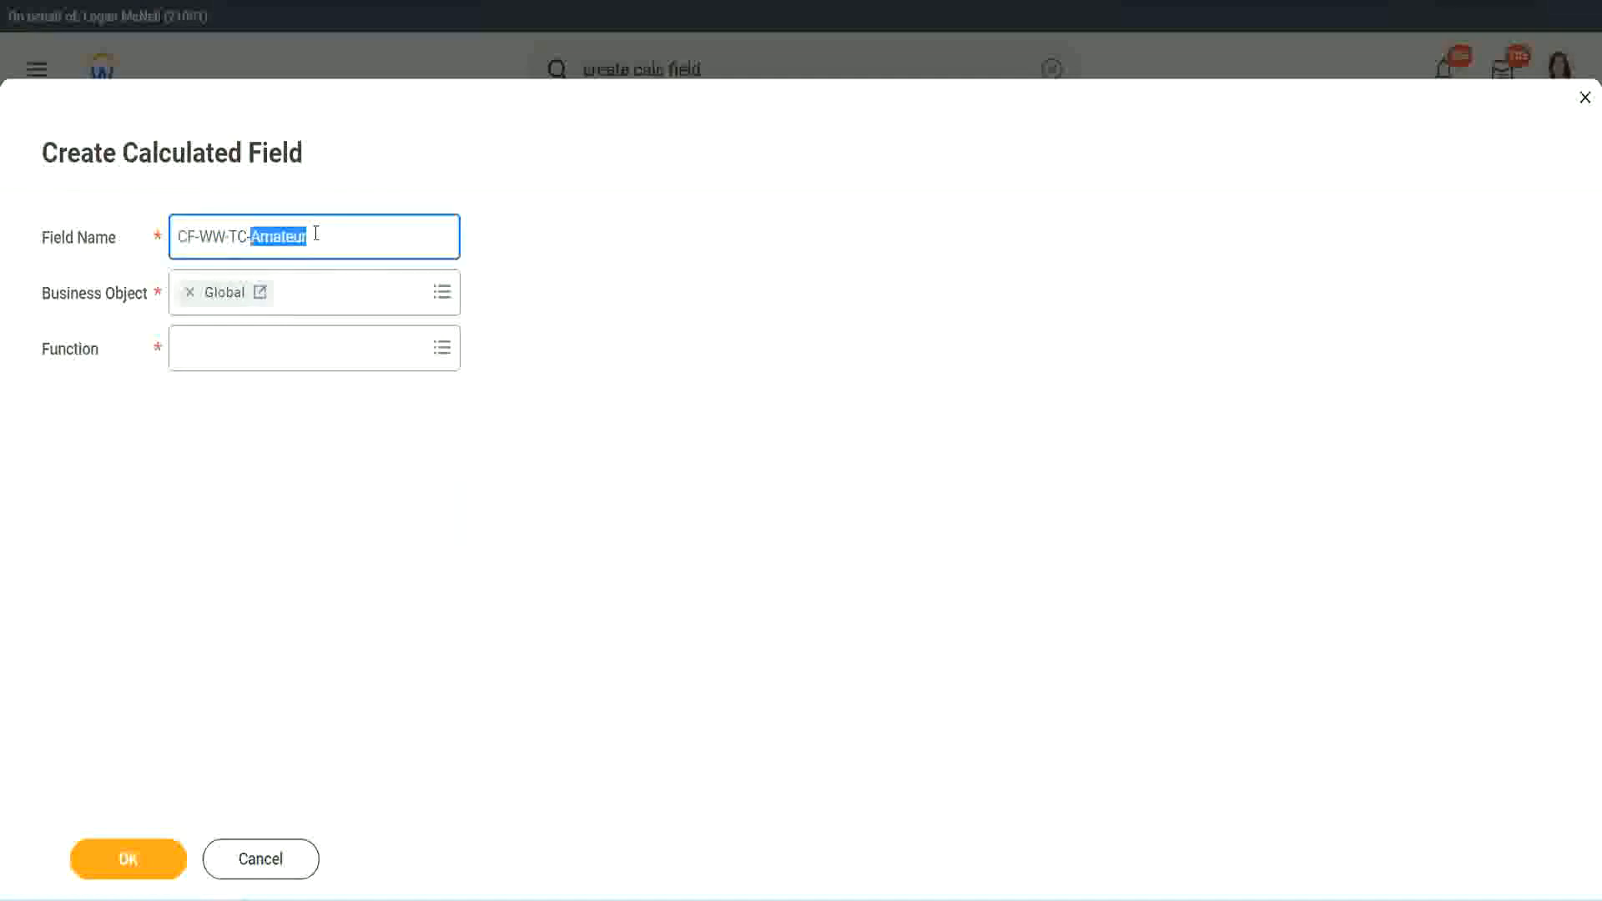
left_click(327, 234)
double_click(299, 241)
key("ctrl+c")
Step: Choose the Text Constant function for the new field and continue
left_click(224, 346)
type("text c")
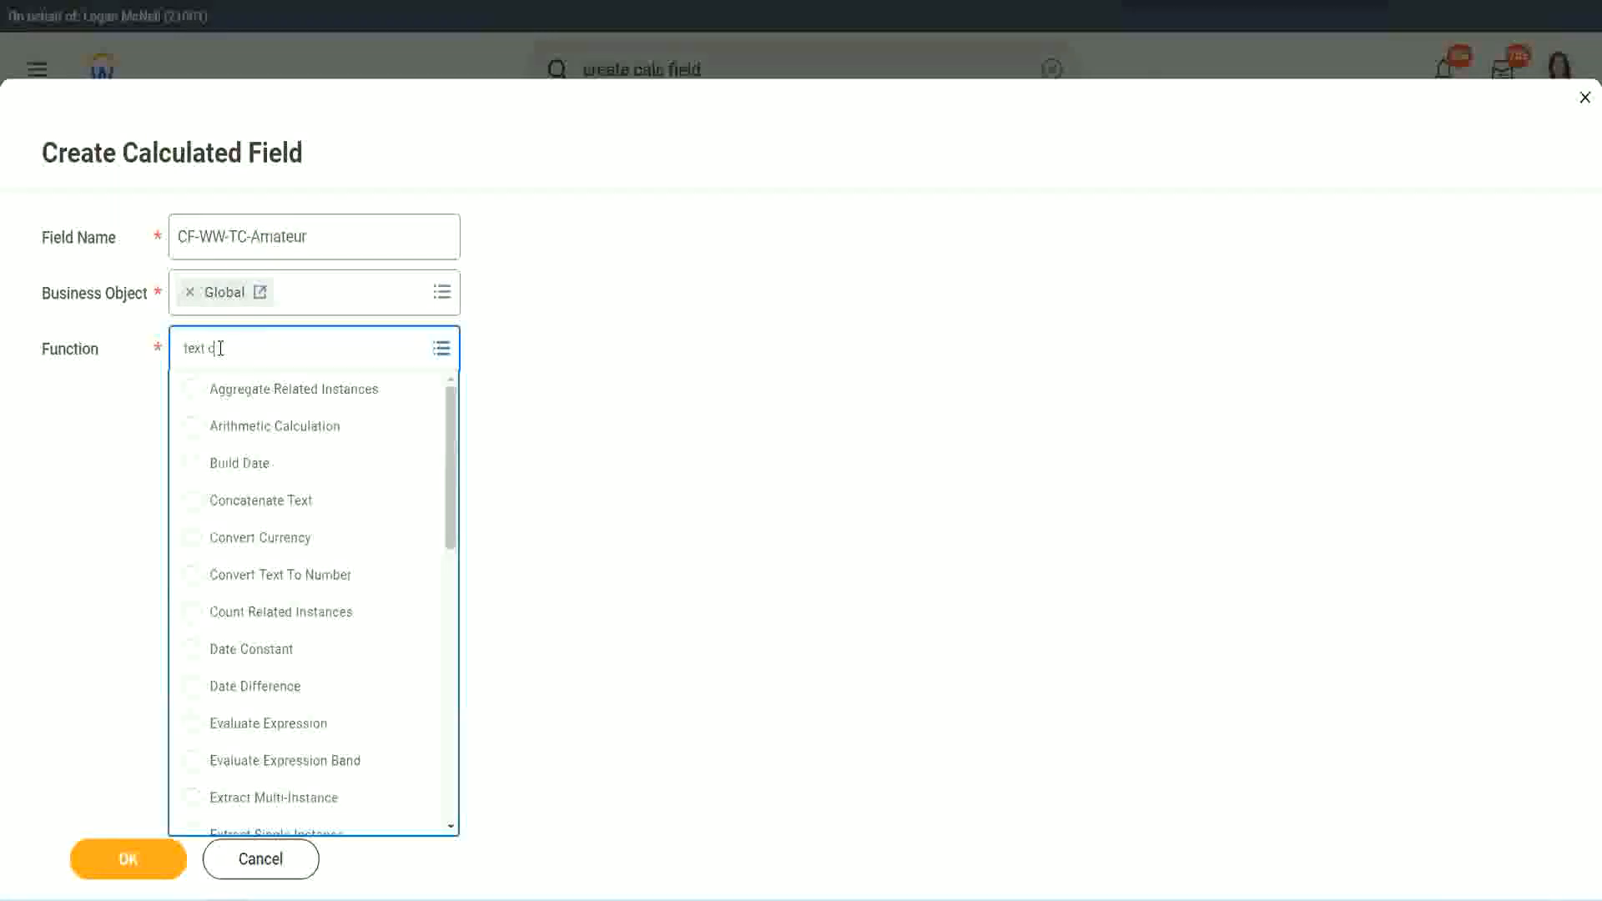
type("onst")
key("Return")
left_click(129, 868)
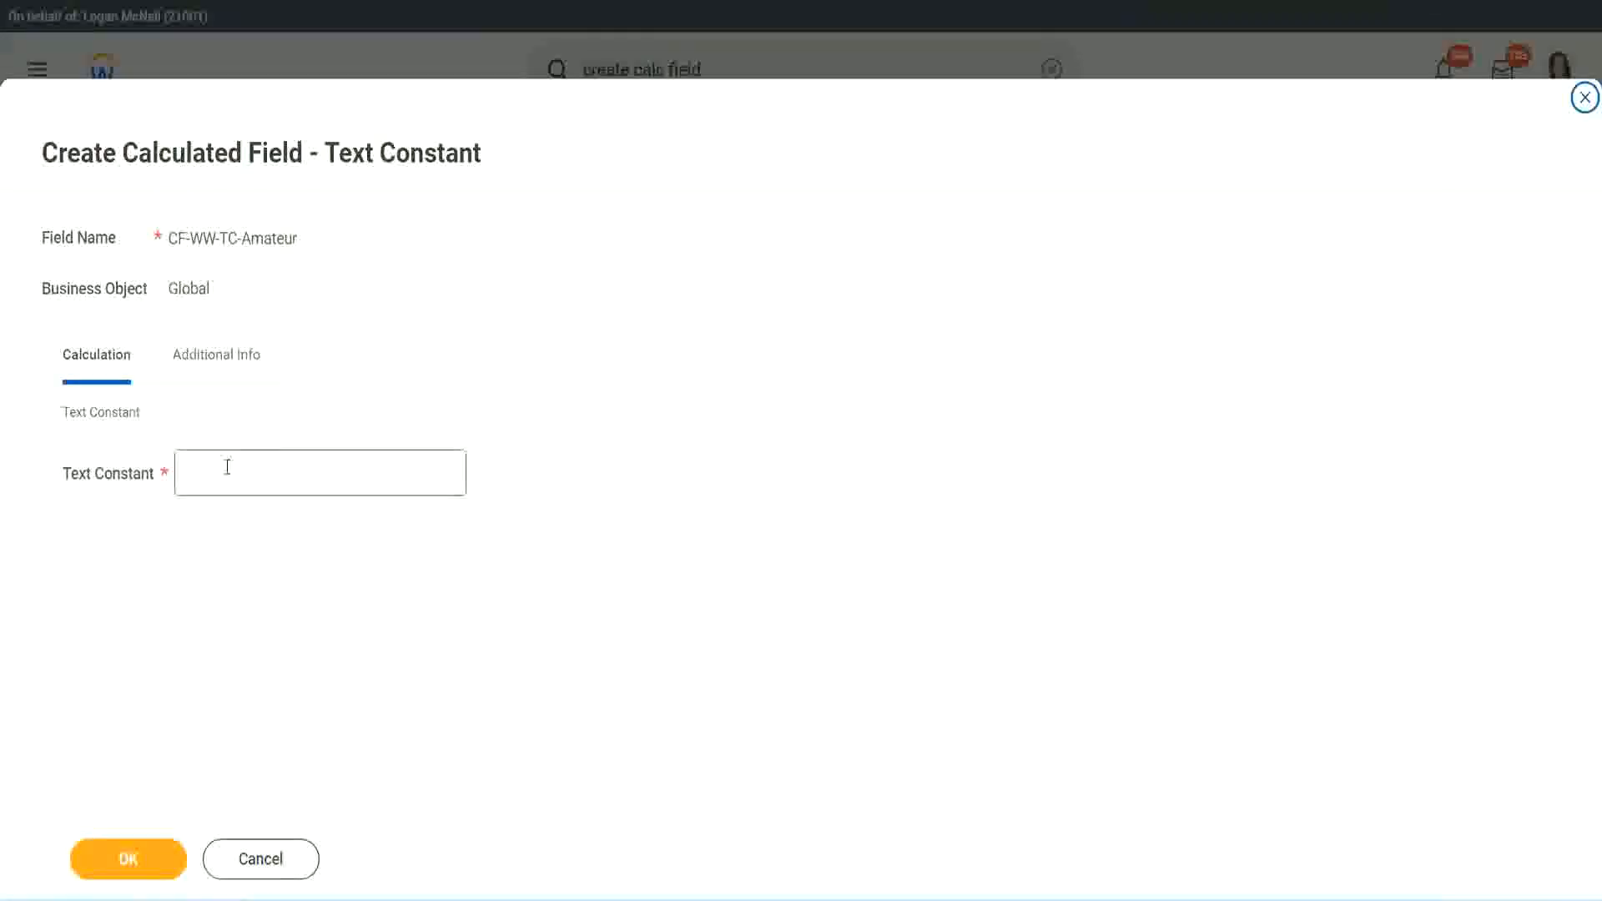
Step: Paste Amateur as the text constant and save the calculated field
left_click(264, 470)
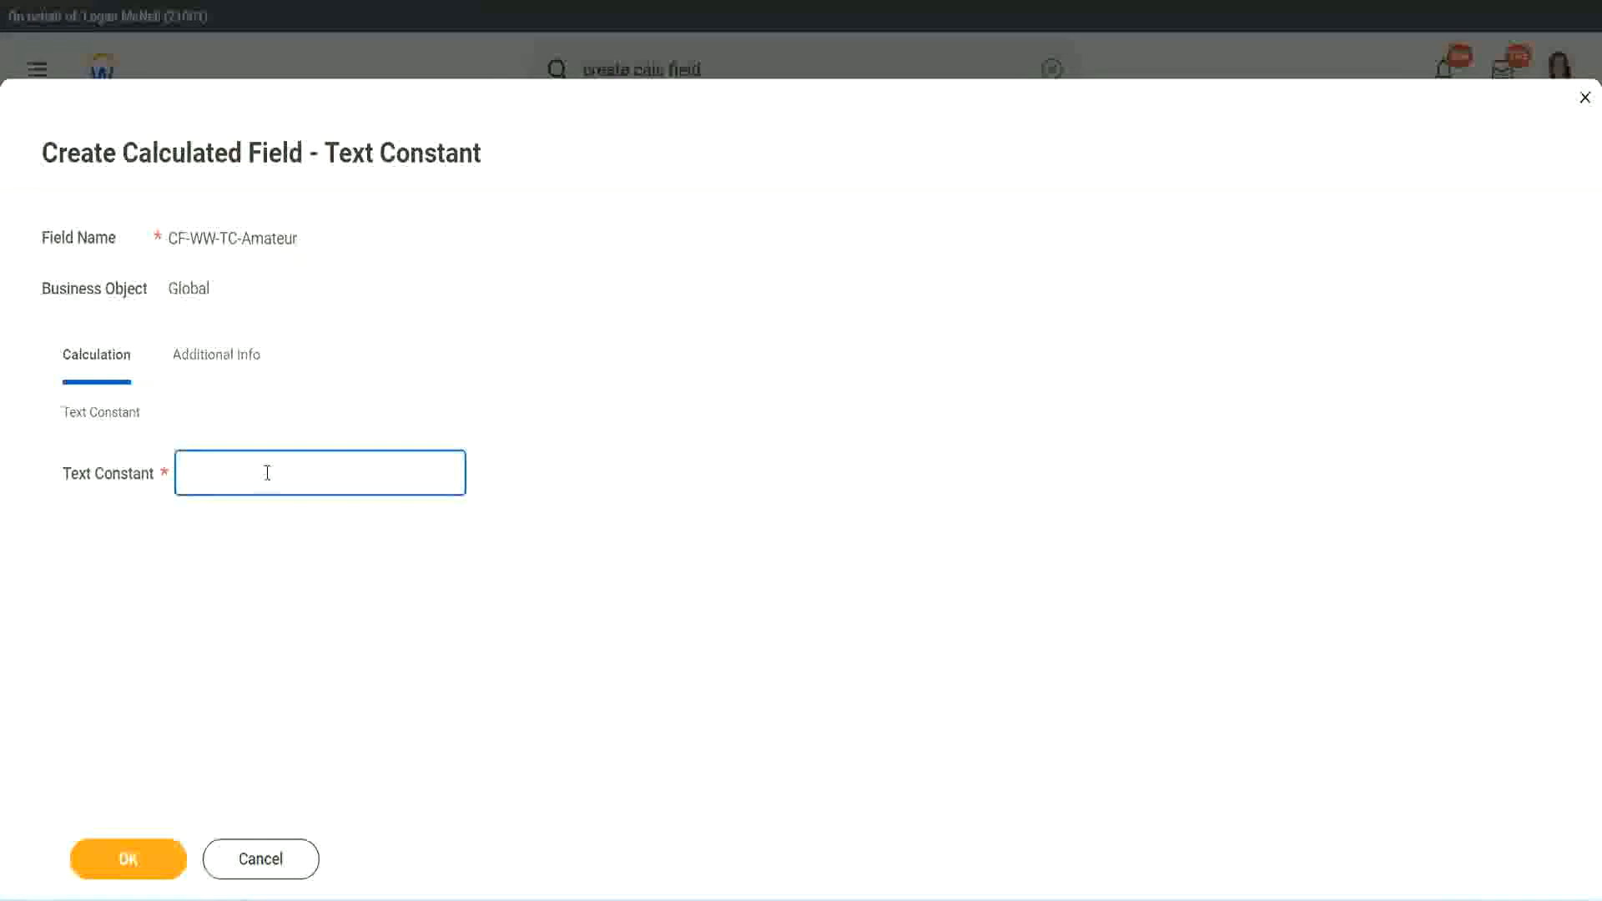
key("ctrl+v")
left_click(125, 860)
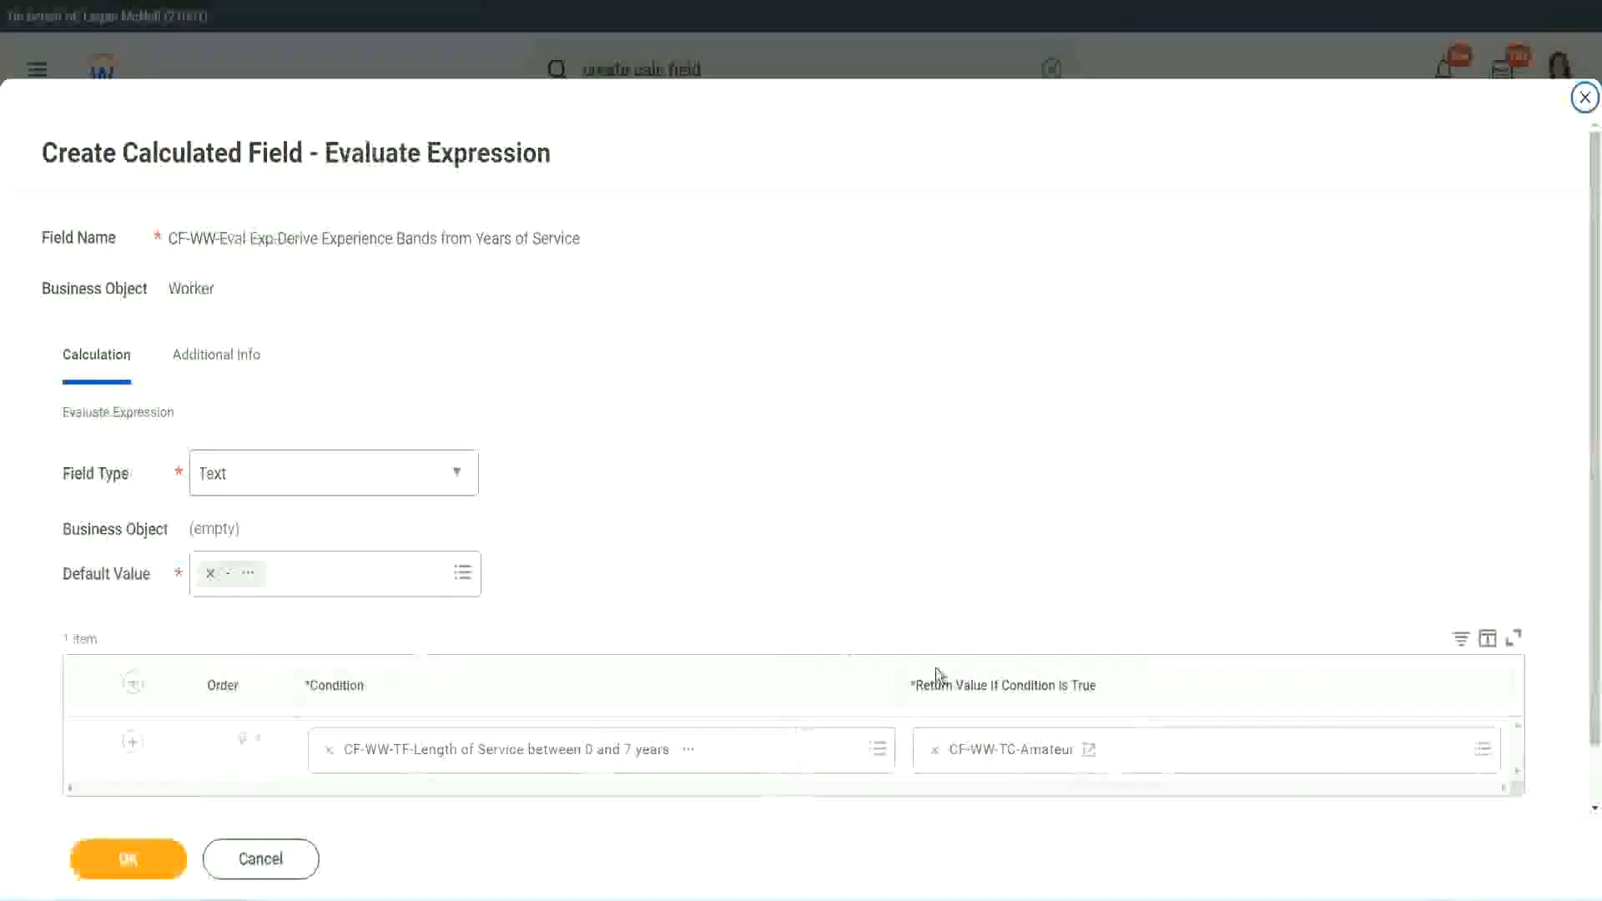
Step: Copy the text of the CF-WW-TC-Amateur return value and add new condition rows below the first
right_click(995, 755)
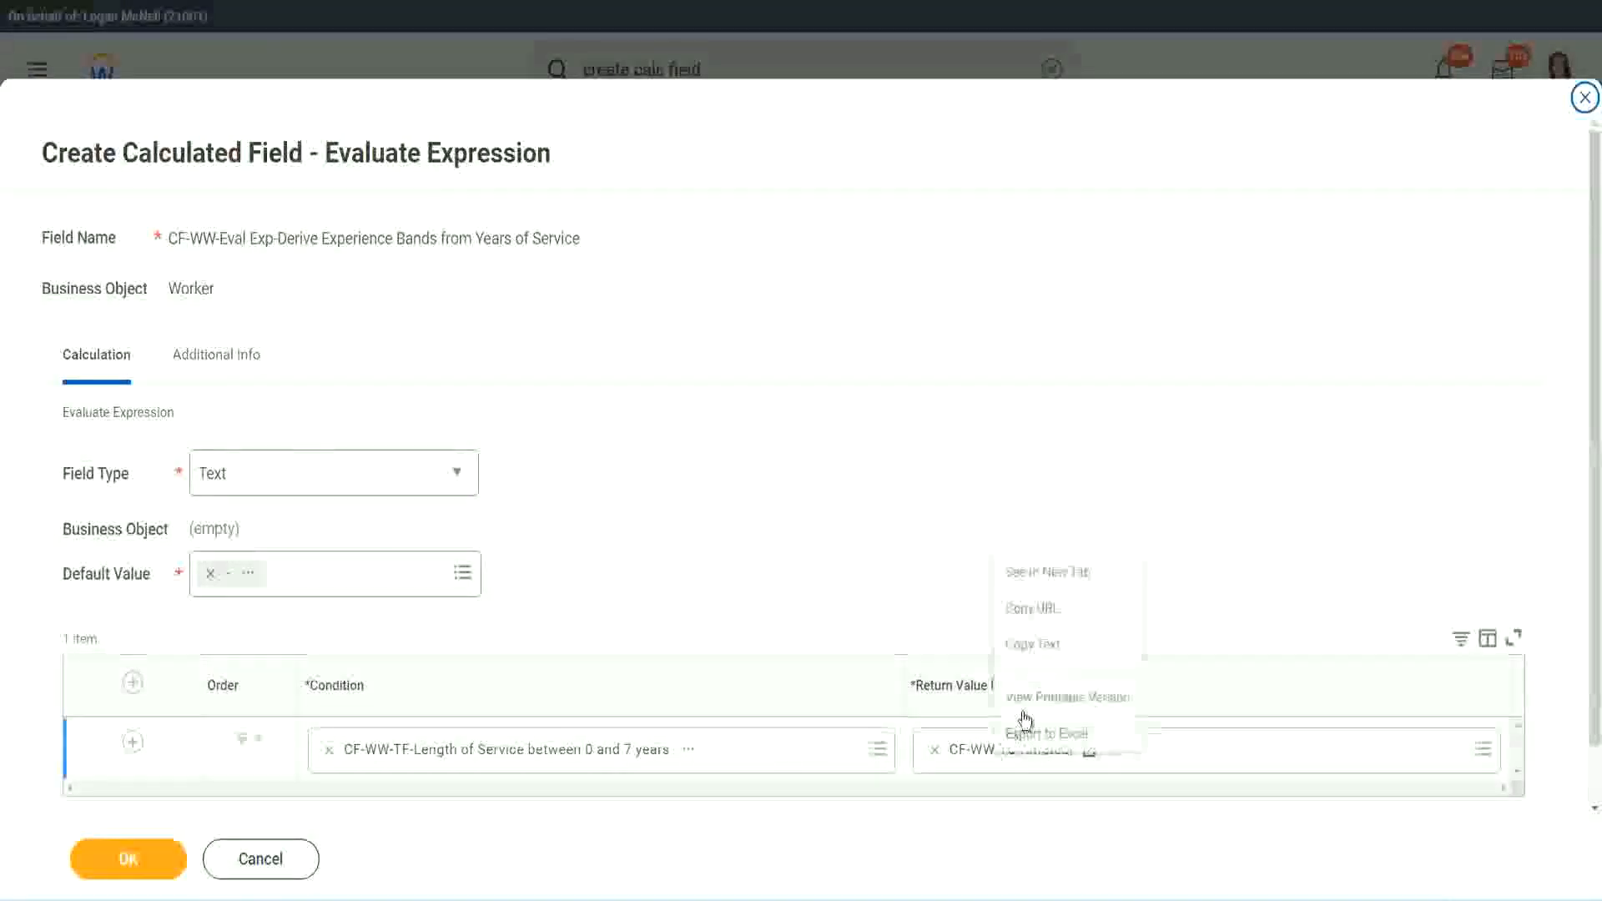
left_click(1049, 648)
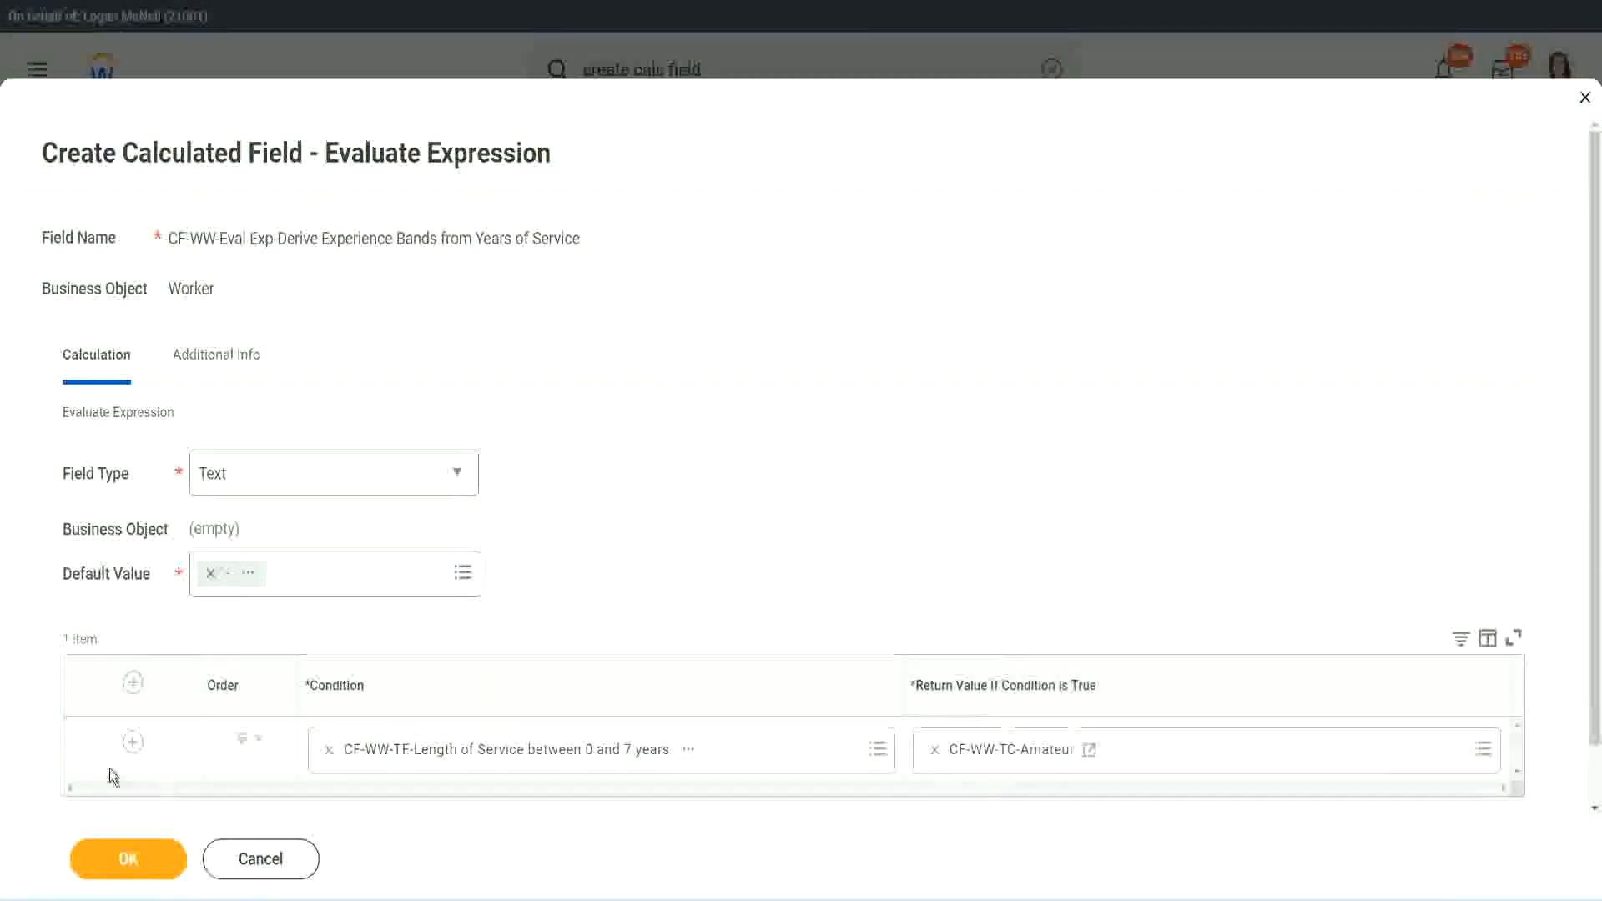
left_click(134, 742)
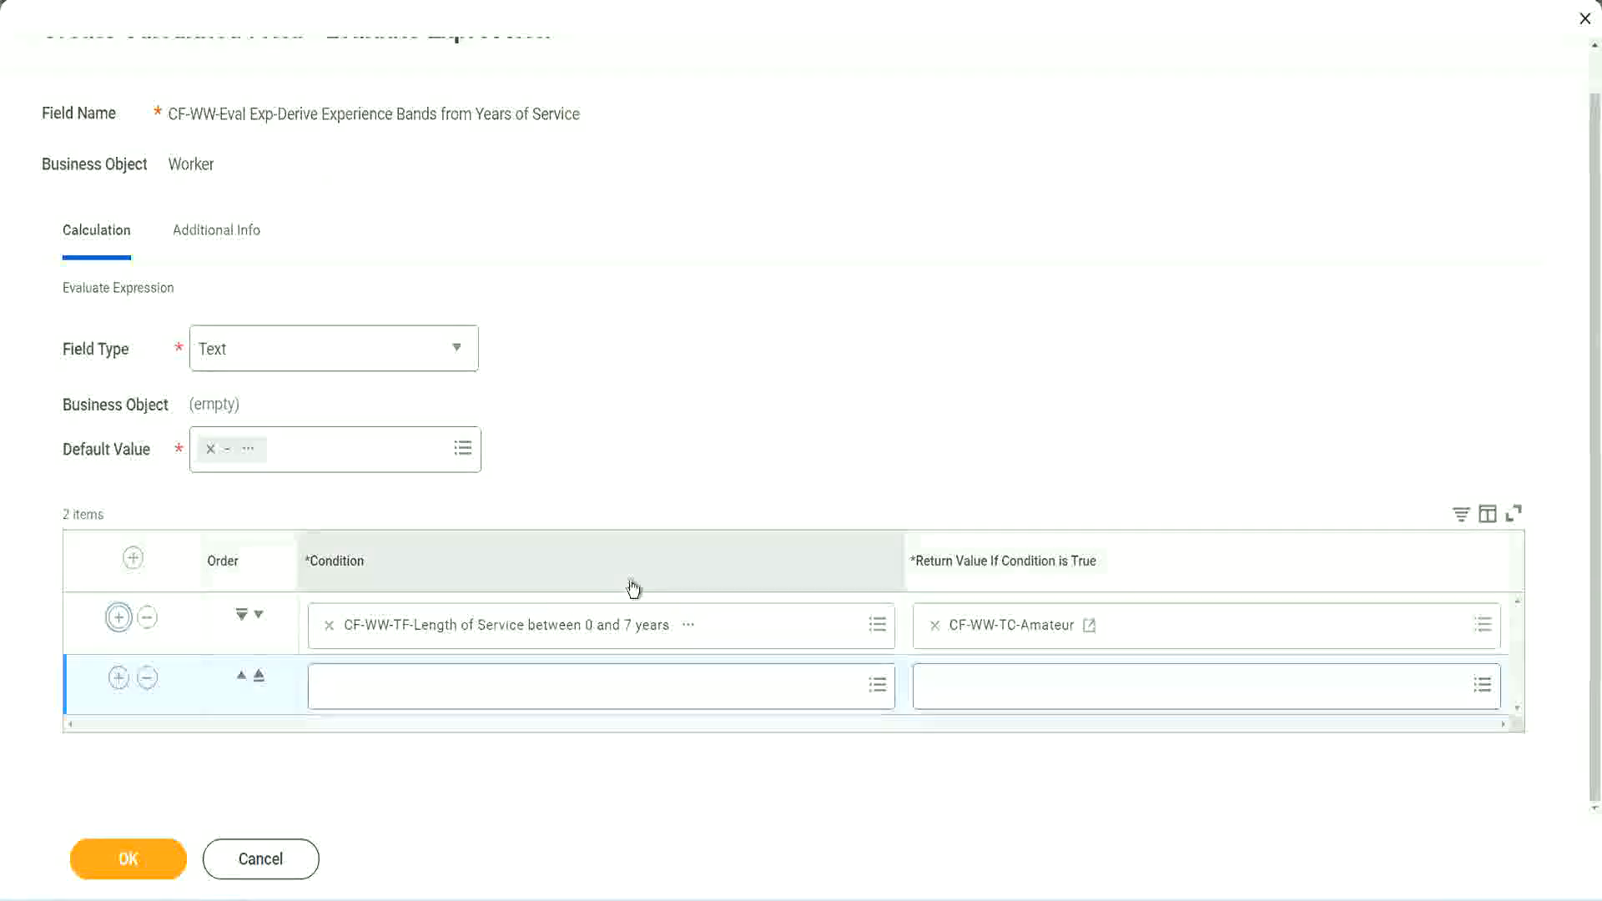
left_click(121, 681)
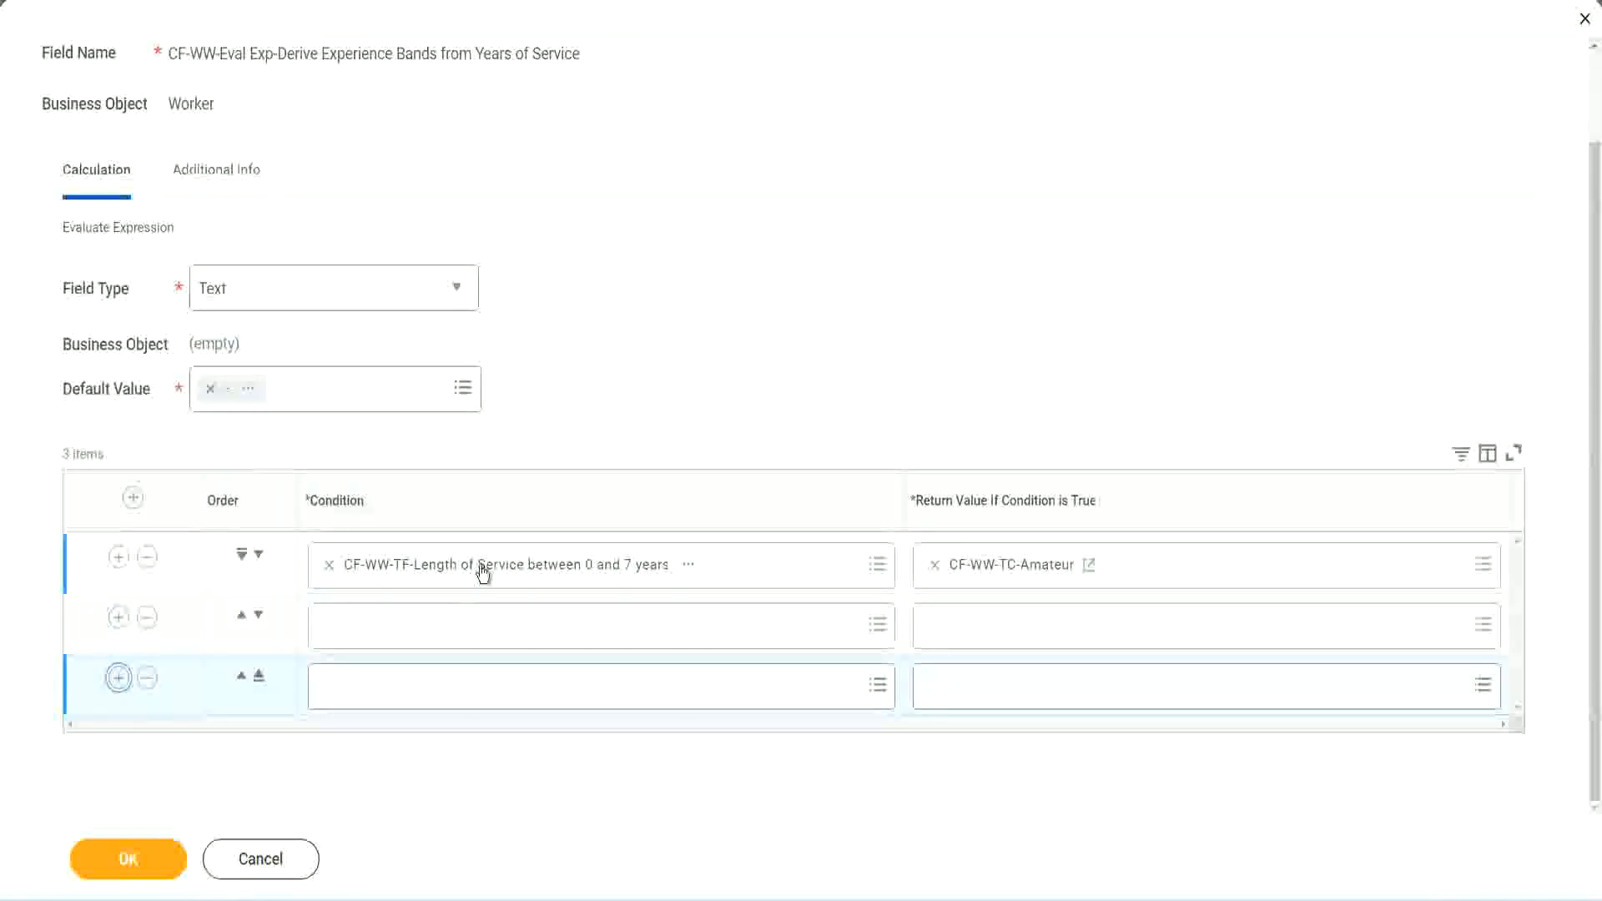
Step: Set the second row's condition to CF-WW-TF-Length of Service between 8 and 15 years
left_click(395, 633)
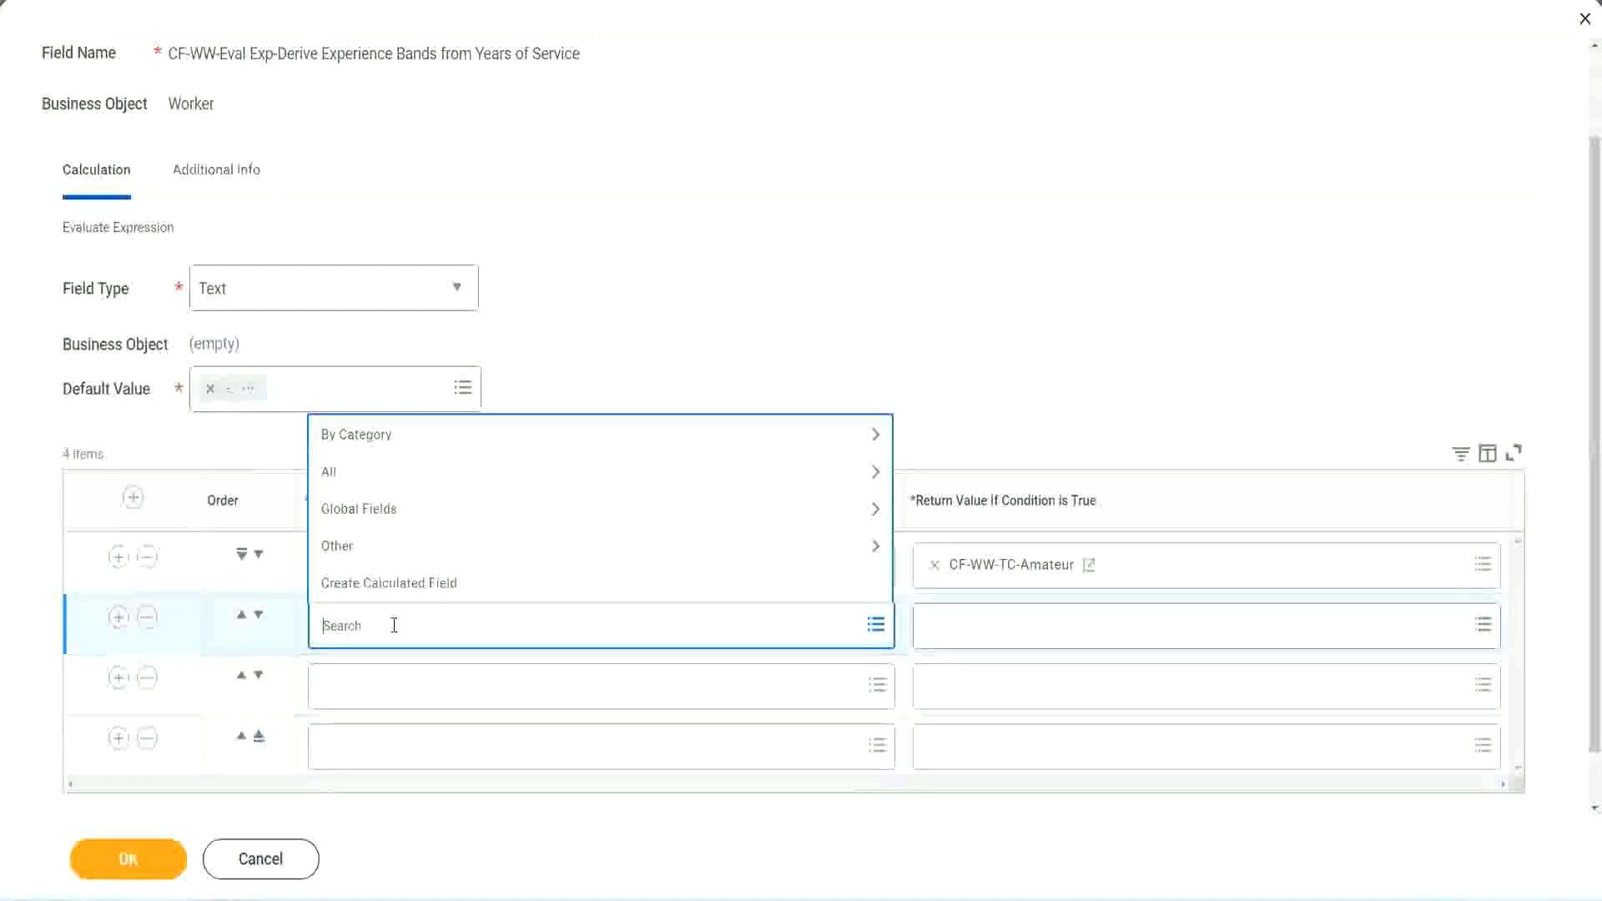
type("cf-ww")
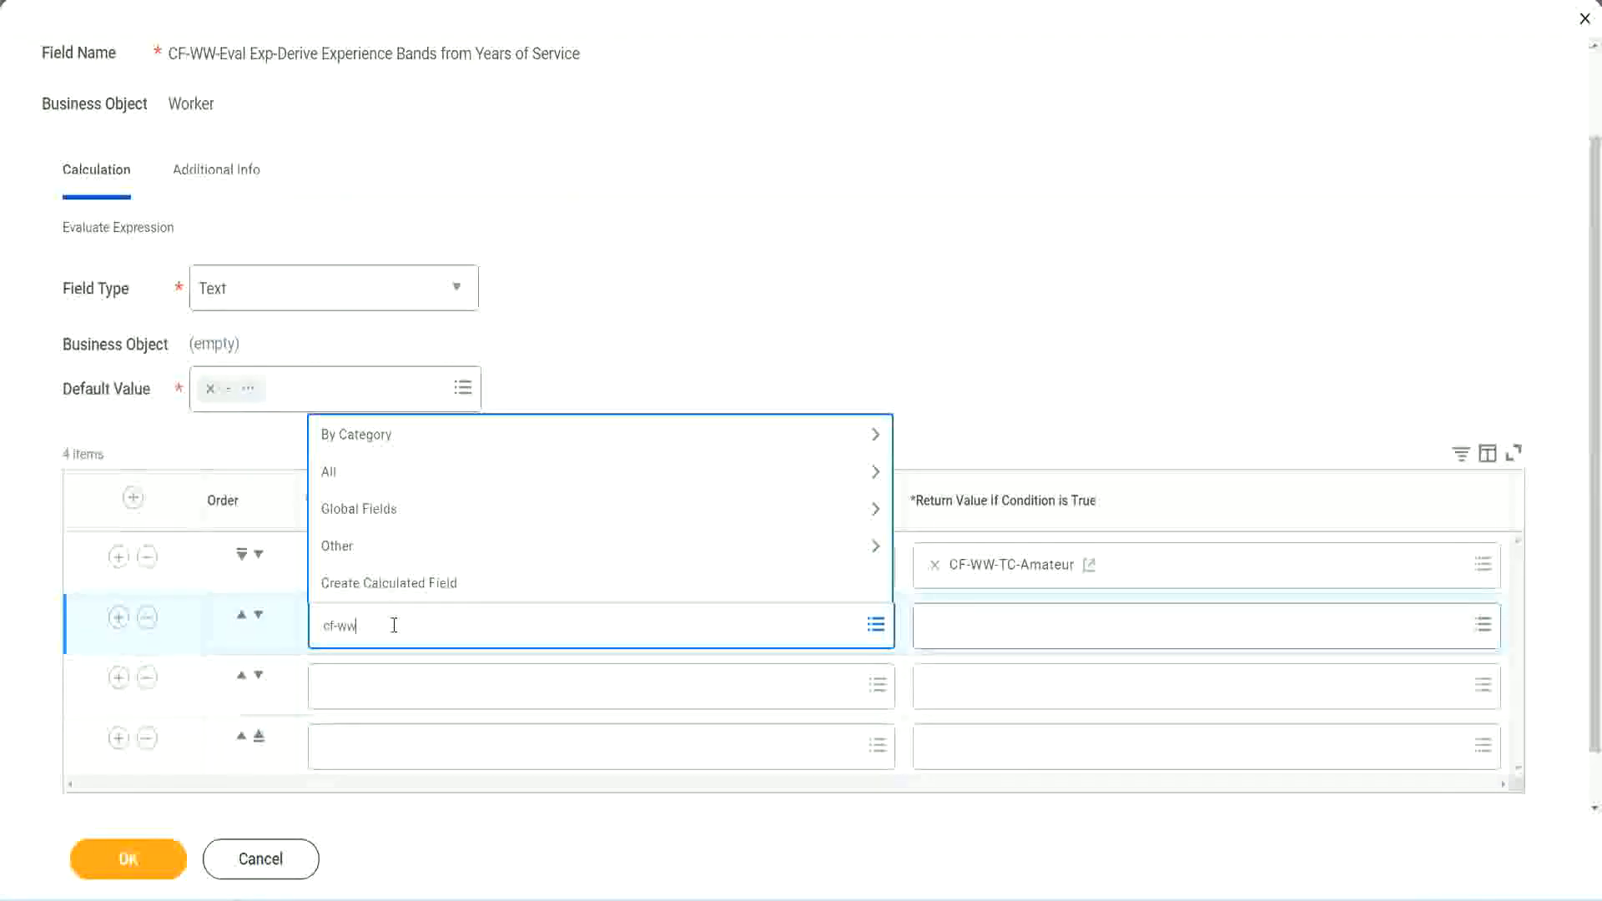
type("-tf")
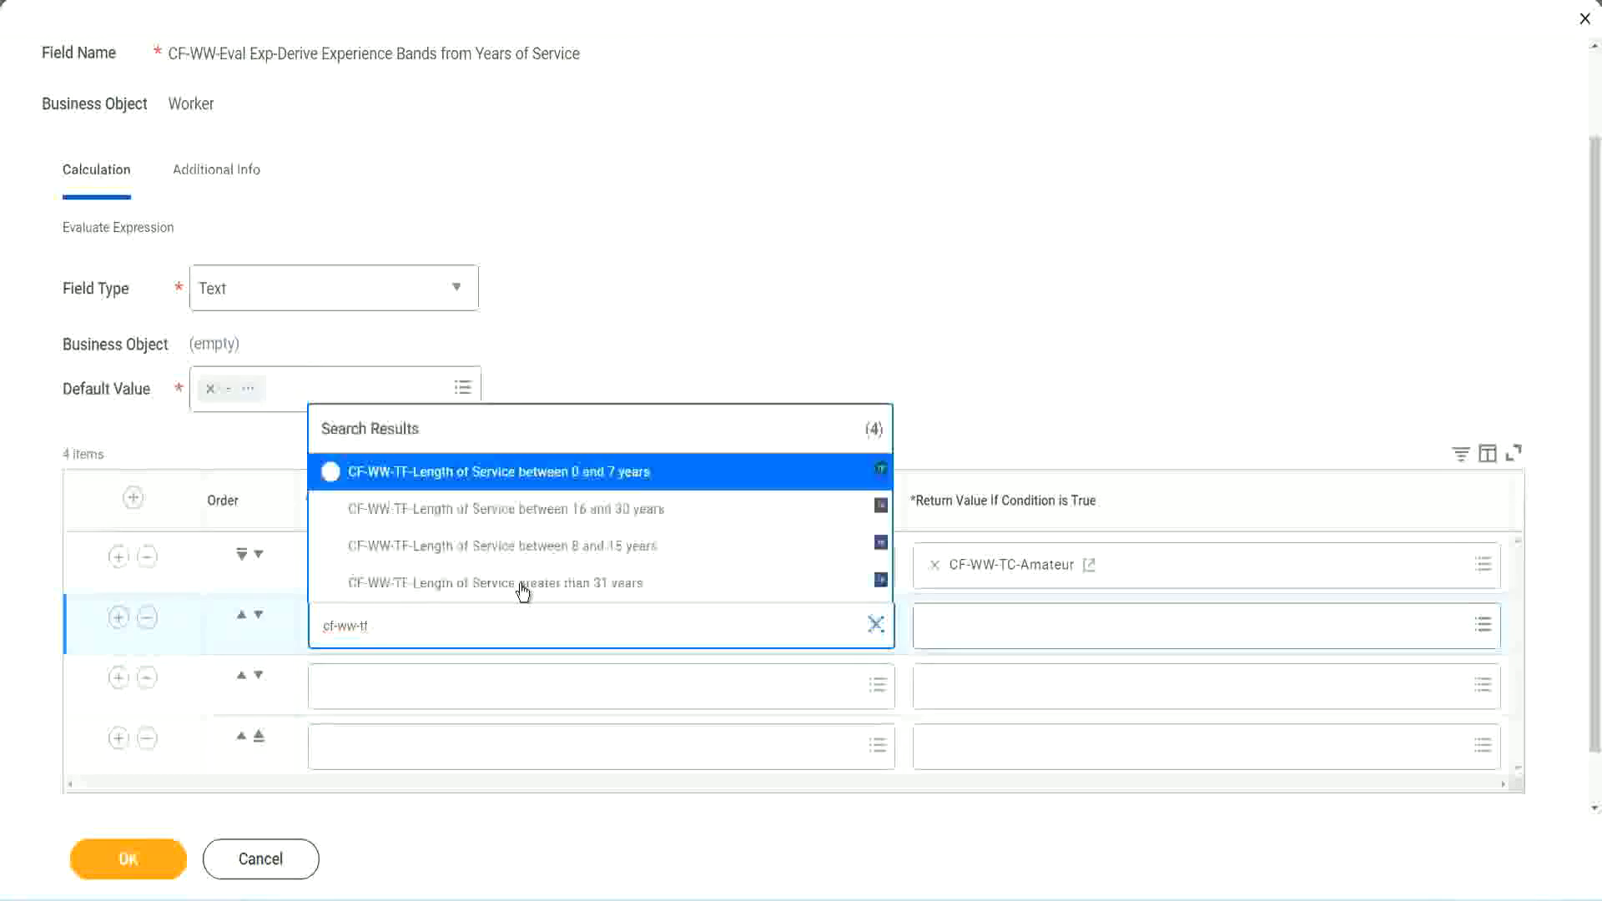
left_click(618, 549)
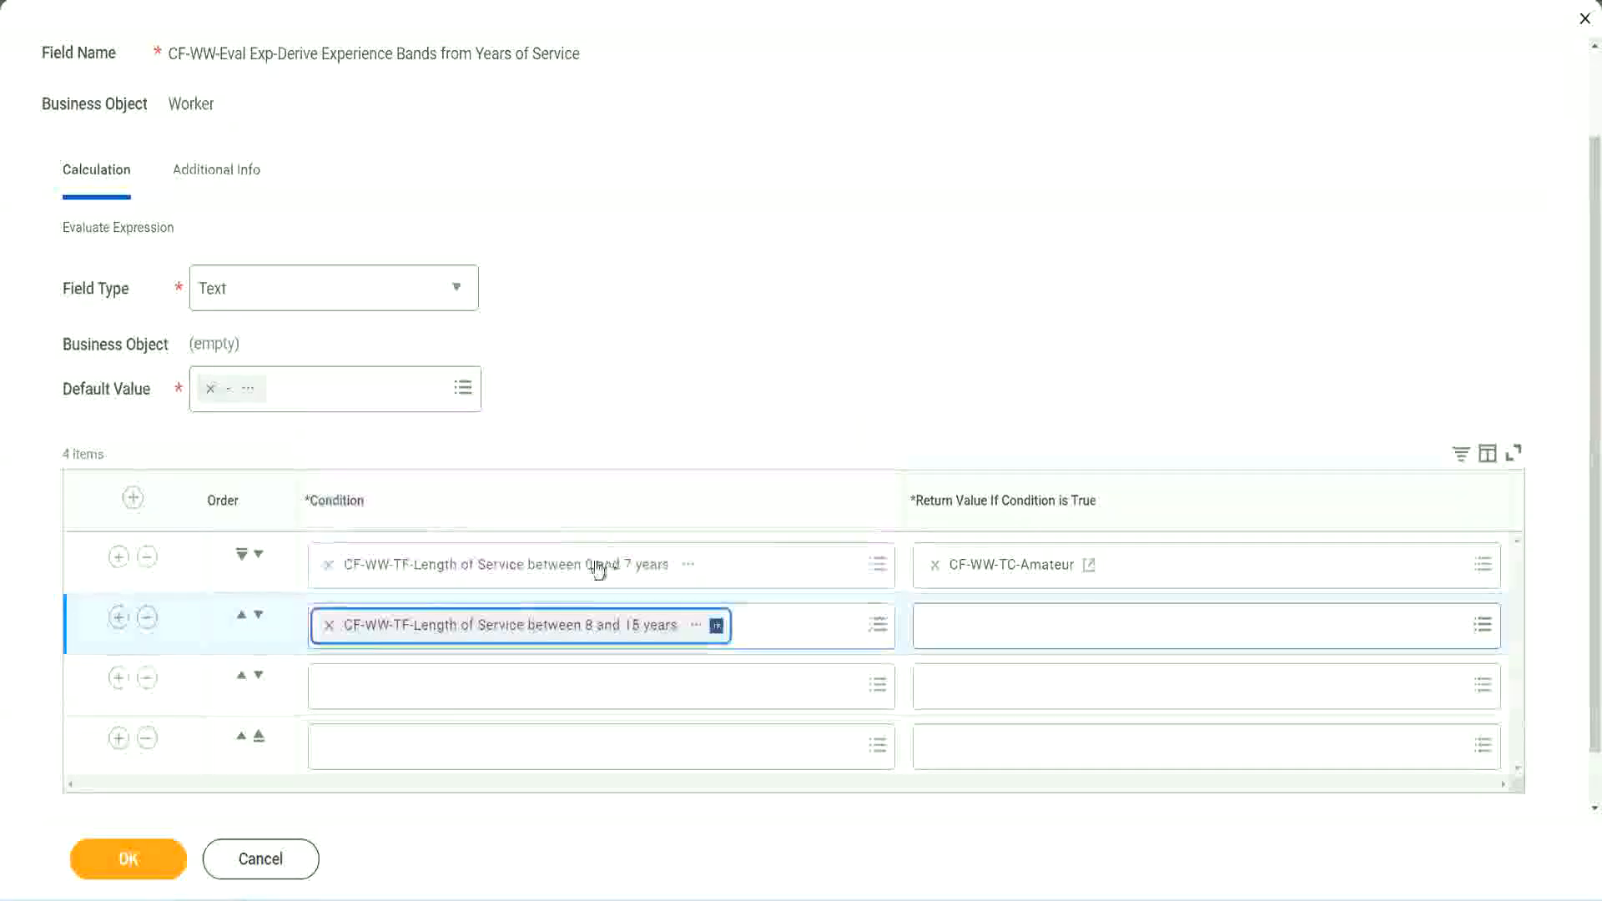
Step: Set the third row's condition to CF-WW-TF-Length of Service between 16 and 30 years
left_click(404, 685)
type("cf")
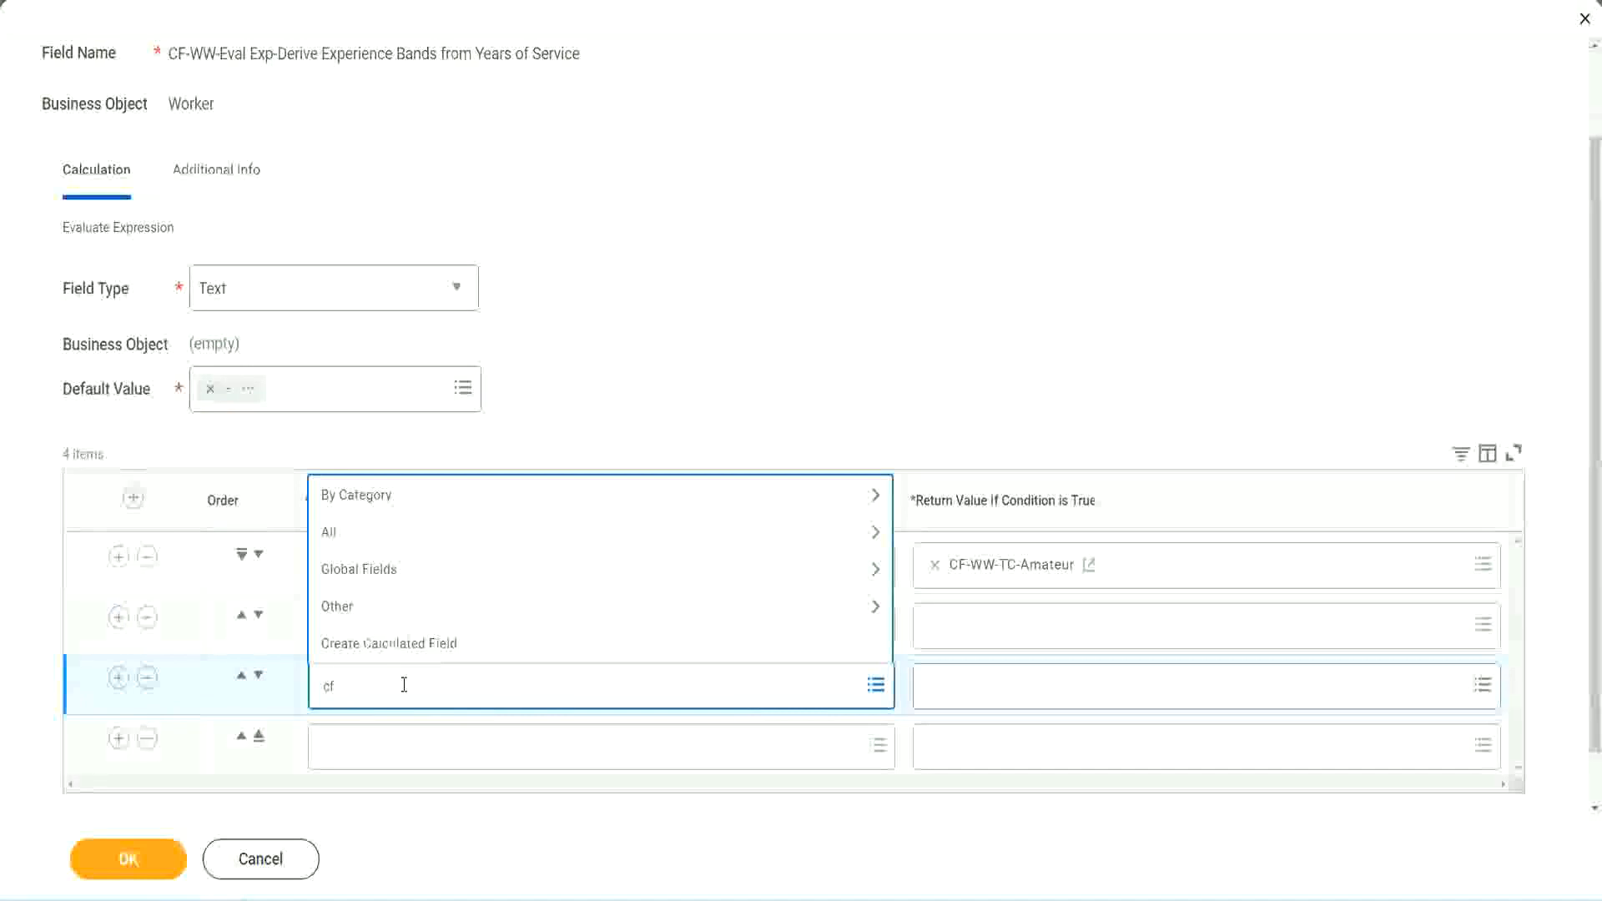
type("-ww-tf")
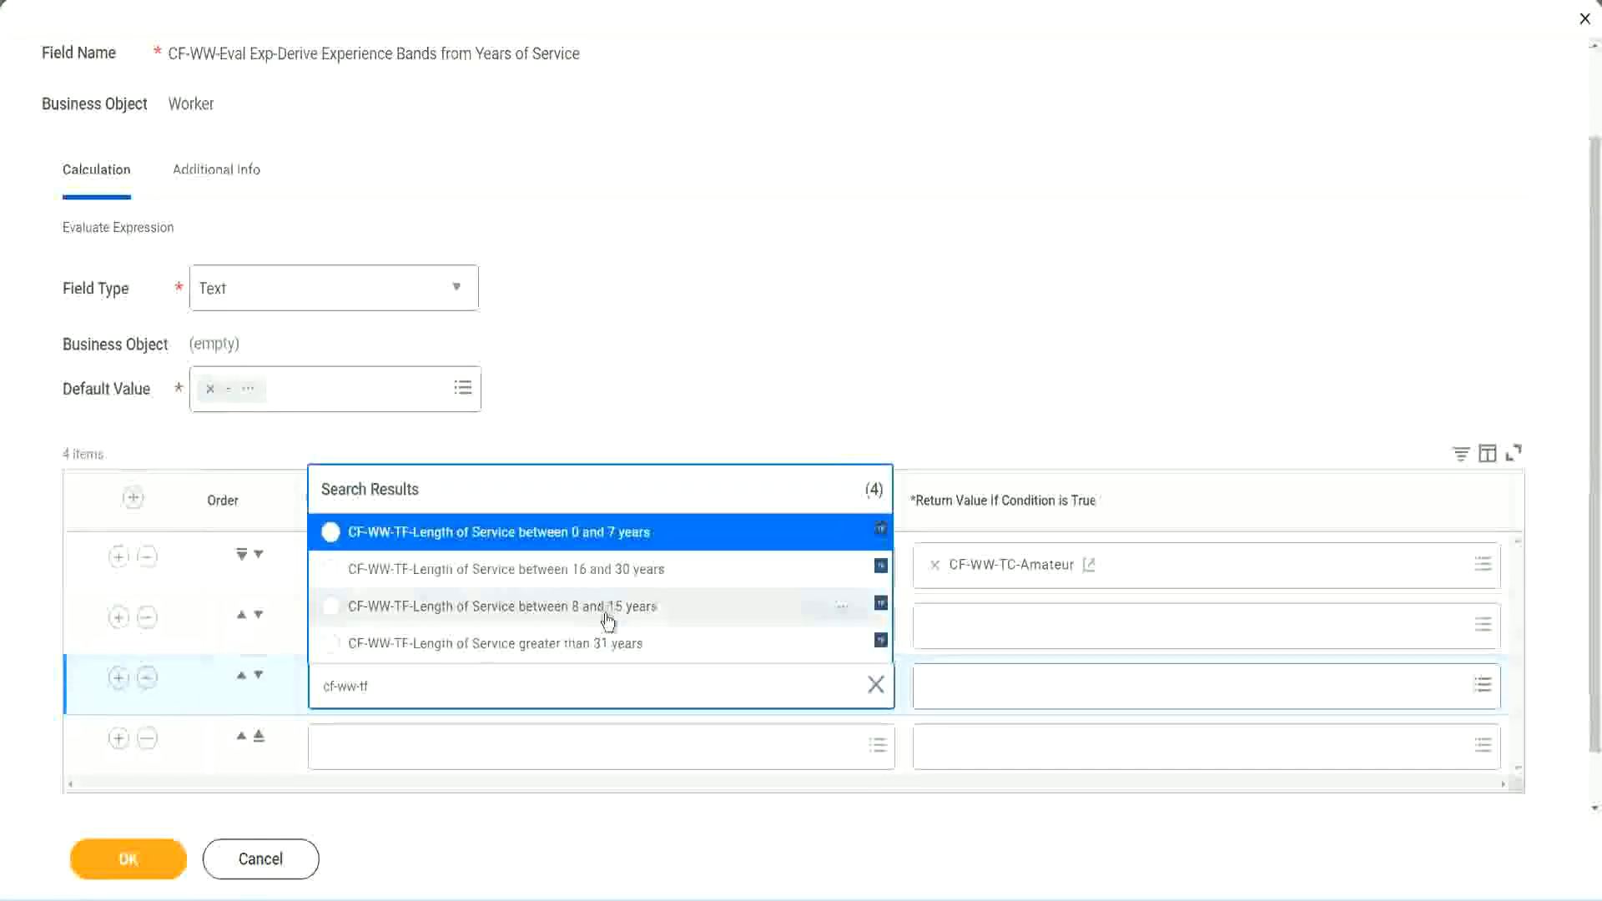
left_click(643, 575)
Step: Set the fourth row's condition to CF-WW-TF-Length of Service greater than 31 years
left_click(379, 748)
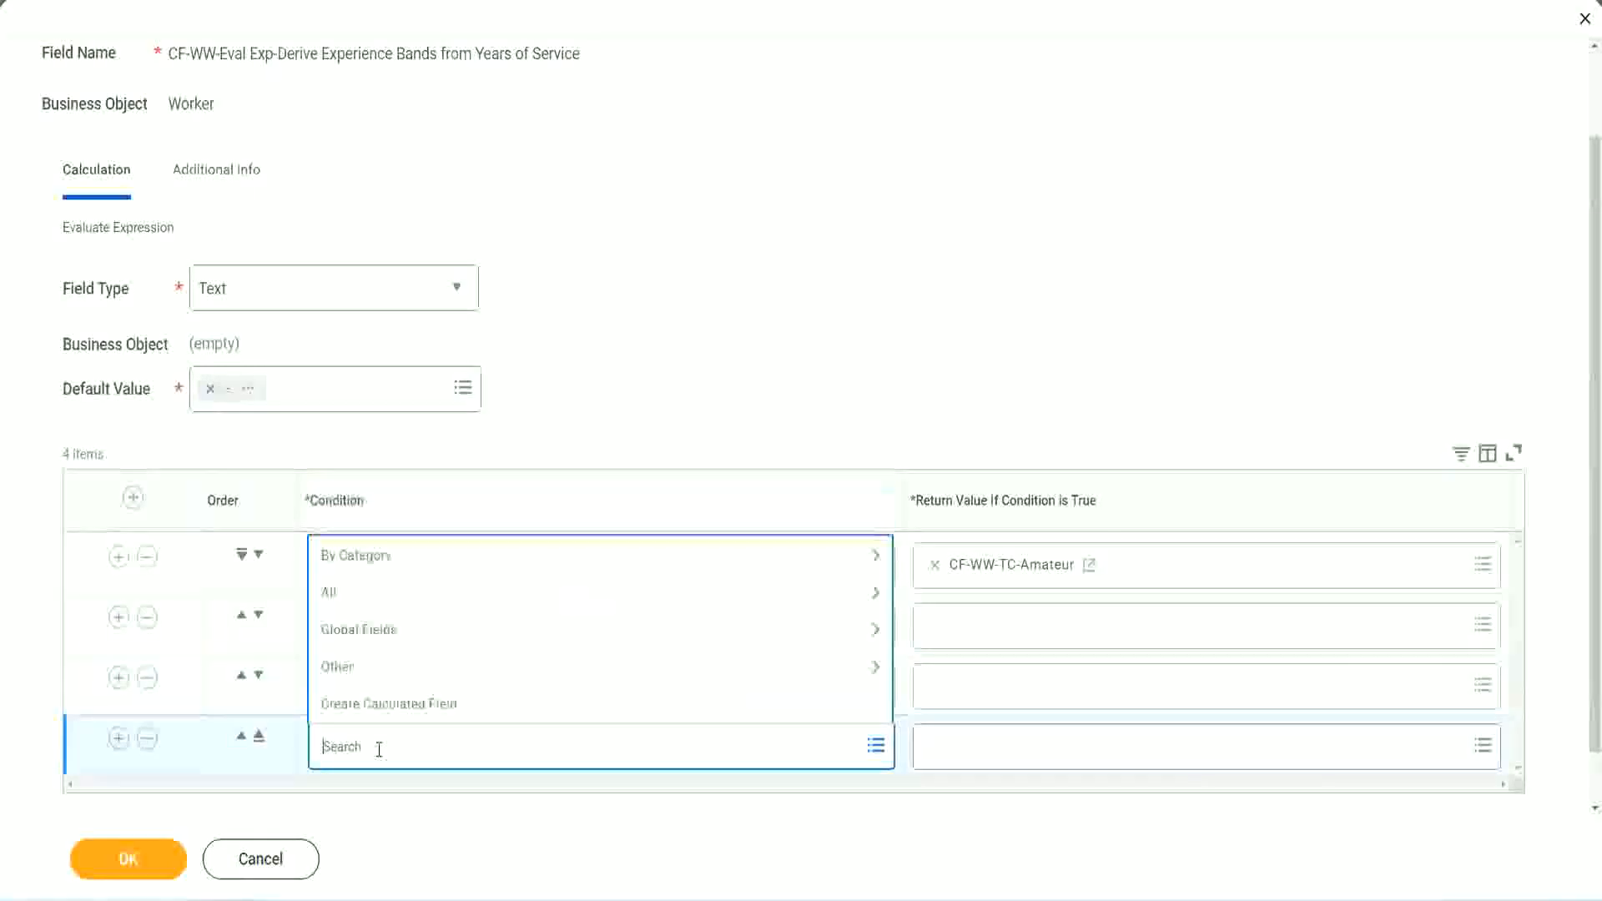
type("cf-ww")
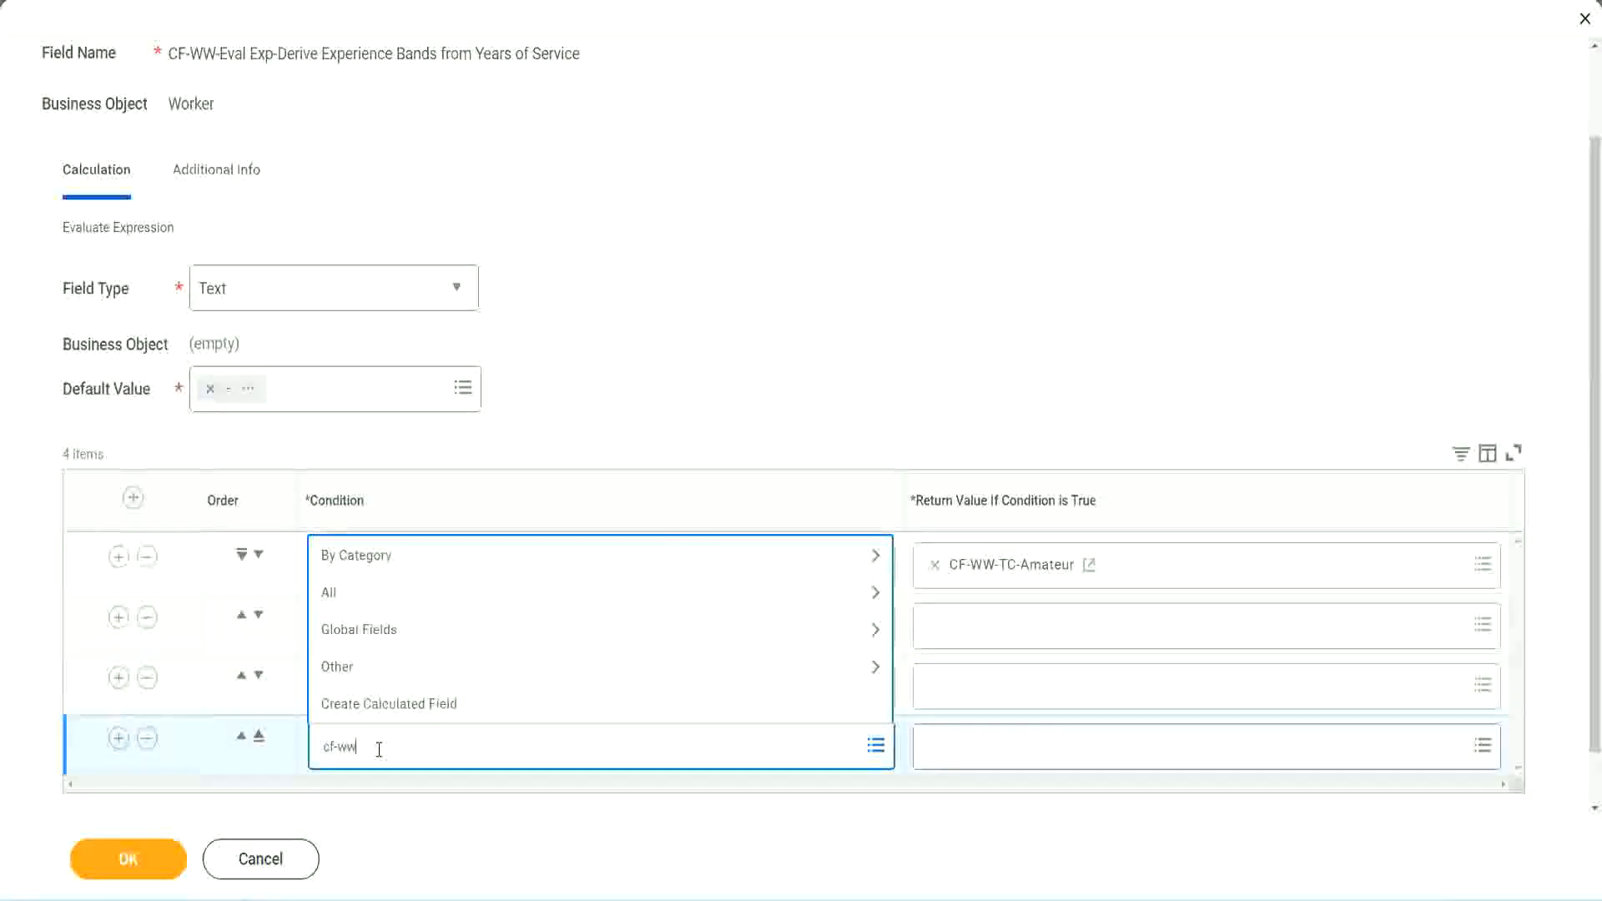
type(" tf 31")
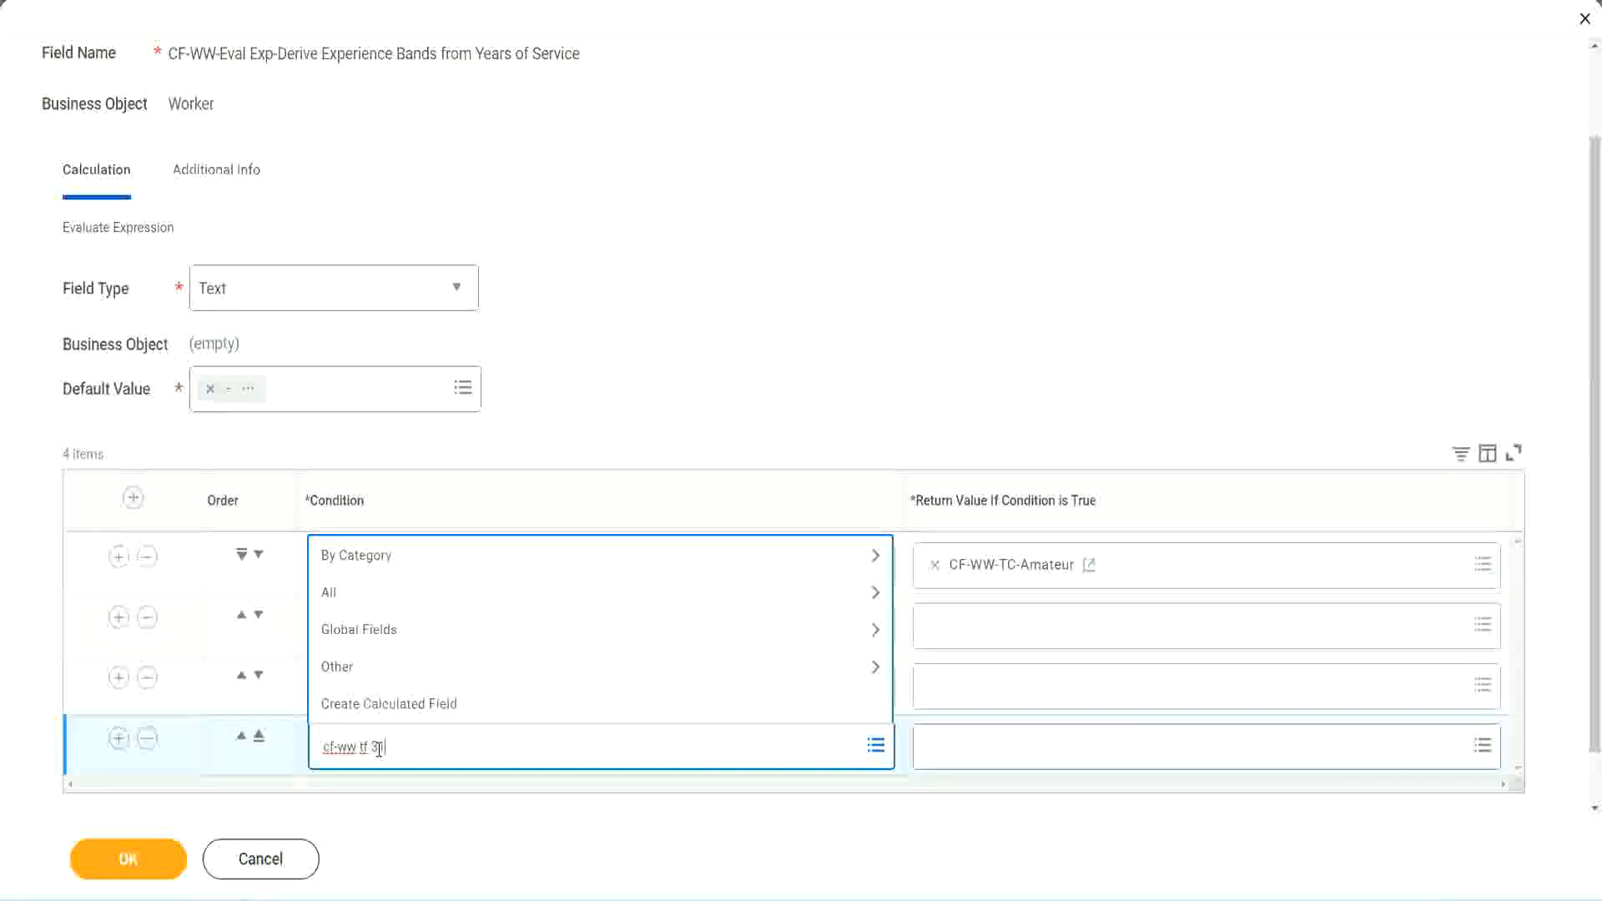
key("Return")
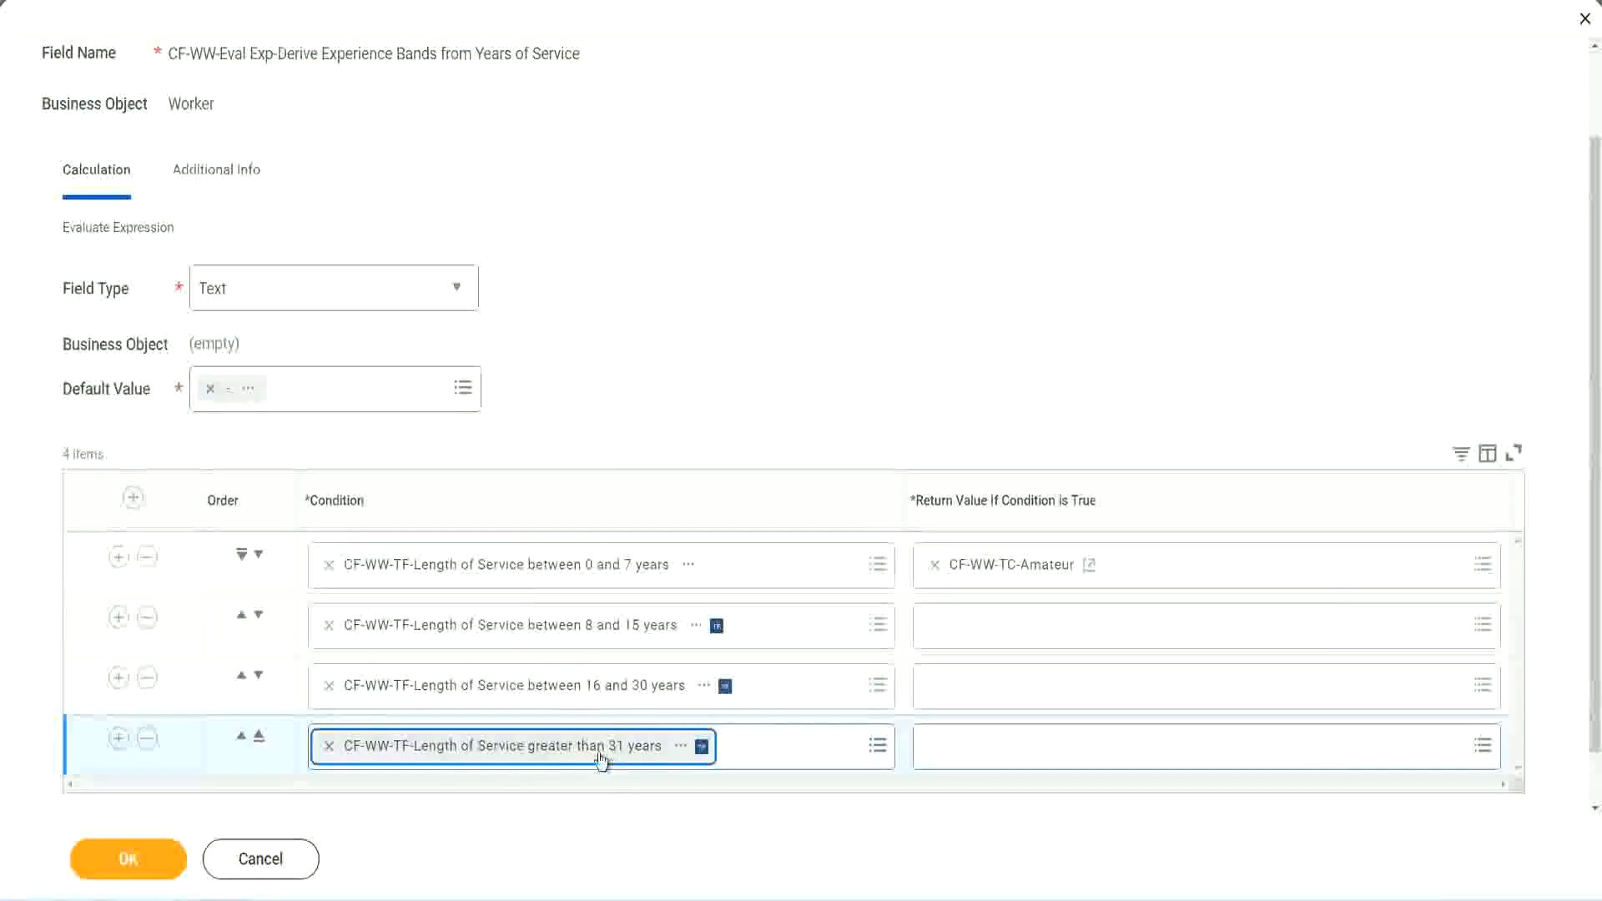
Step: Move the 8 to 15 years condition row above the 0 to 7 years row using the order arrows
left_click(719, 344)
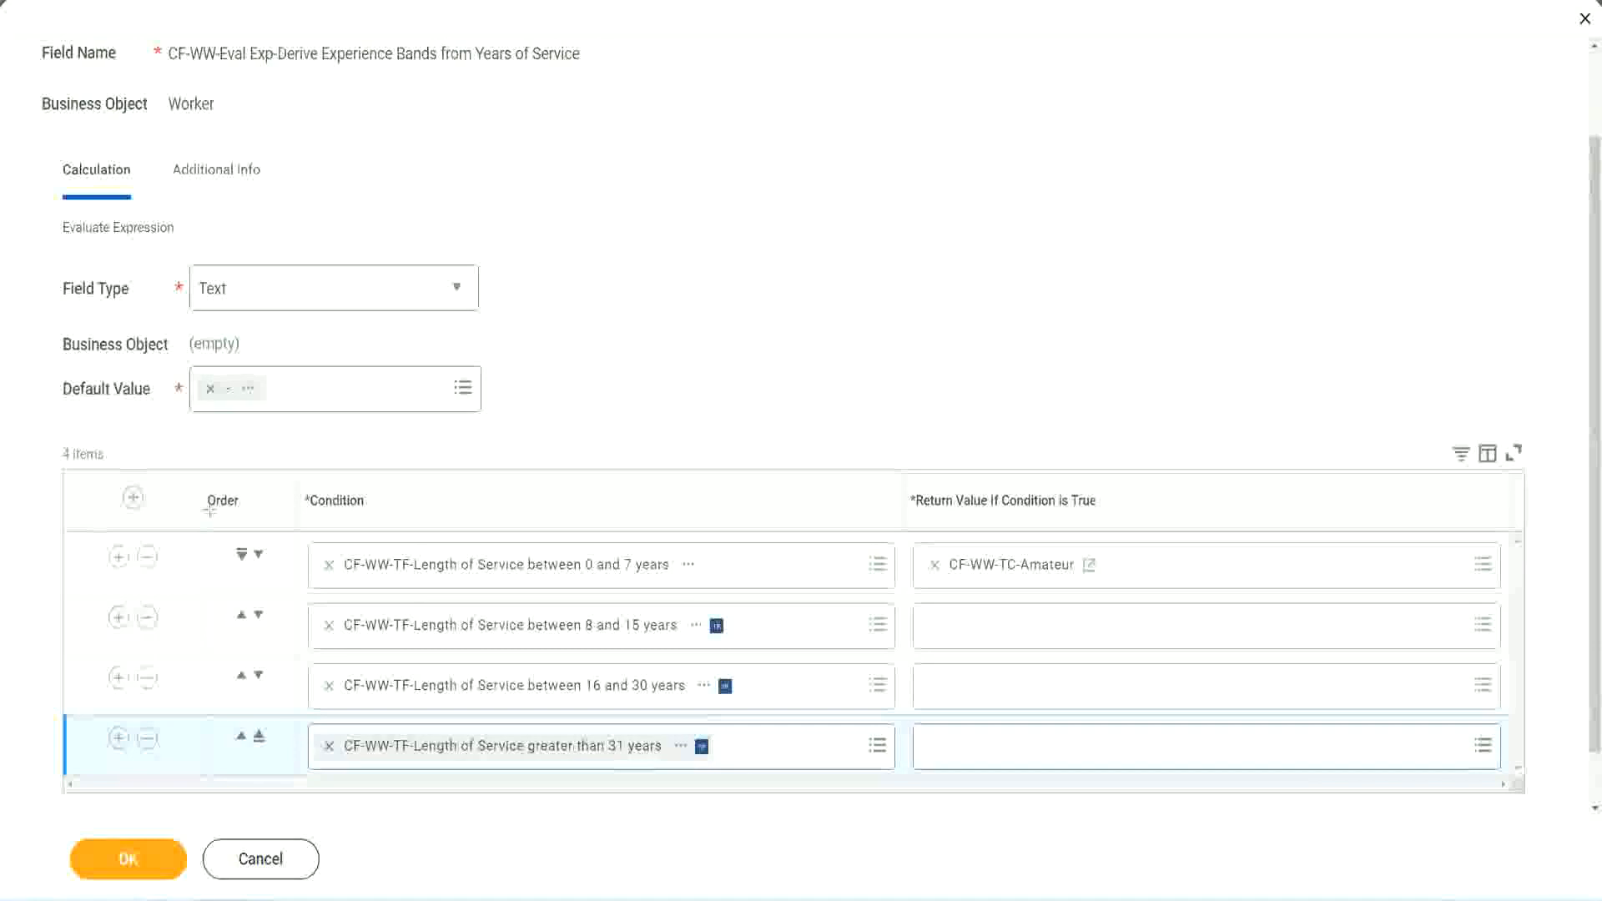
left_click_drag(179, 490, 178, 660)
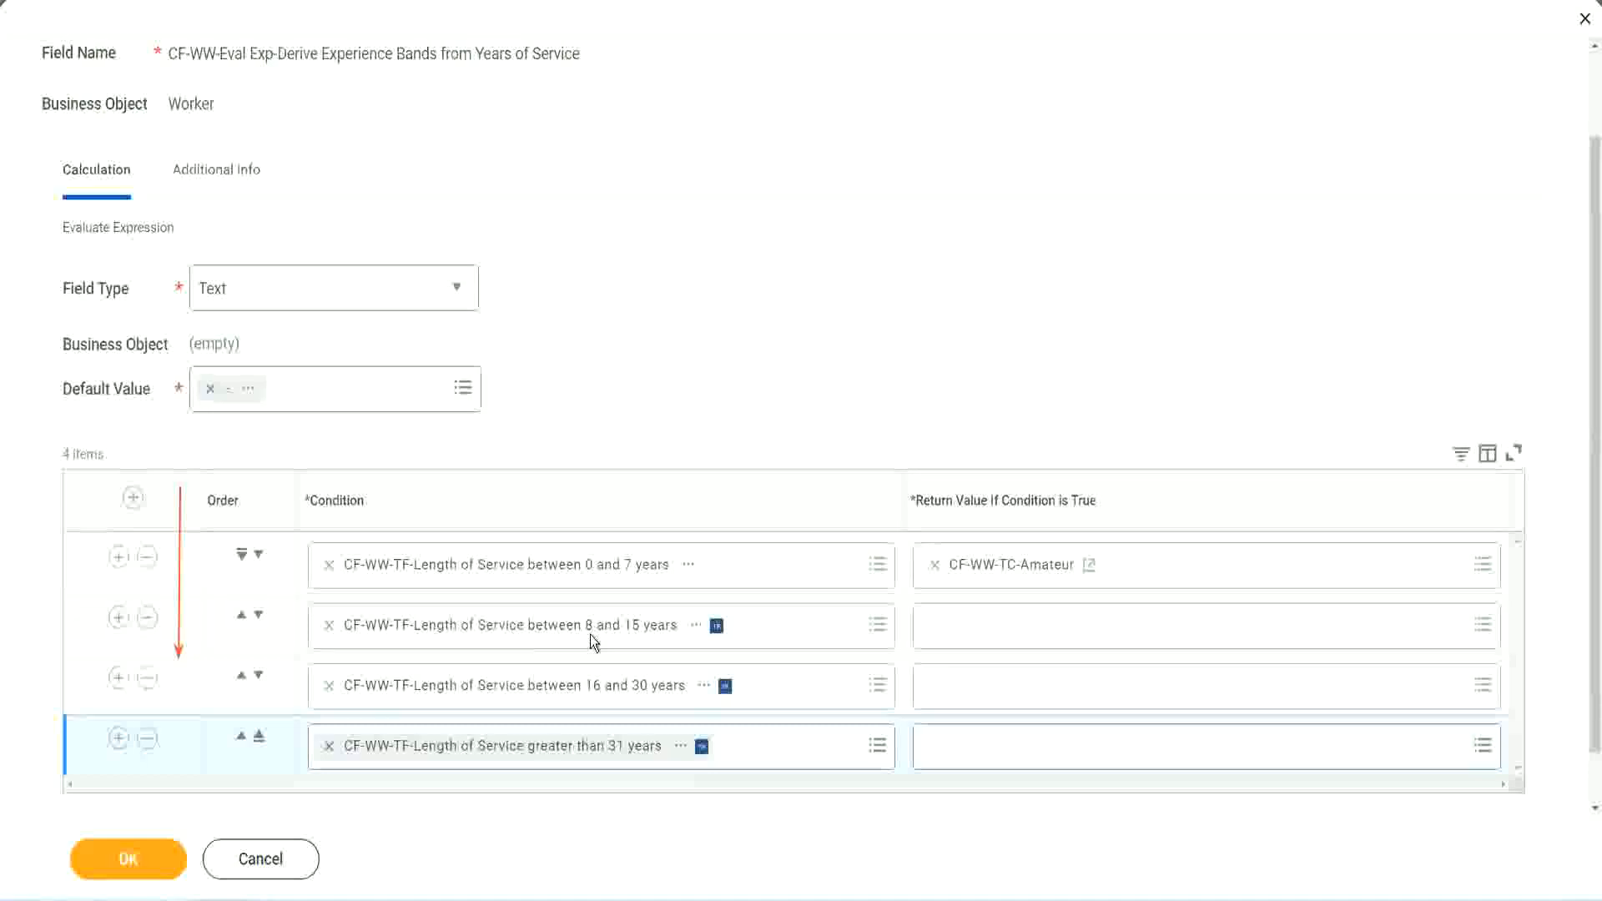
left_click(242, 619)
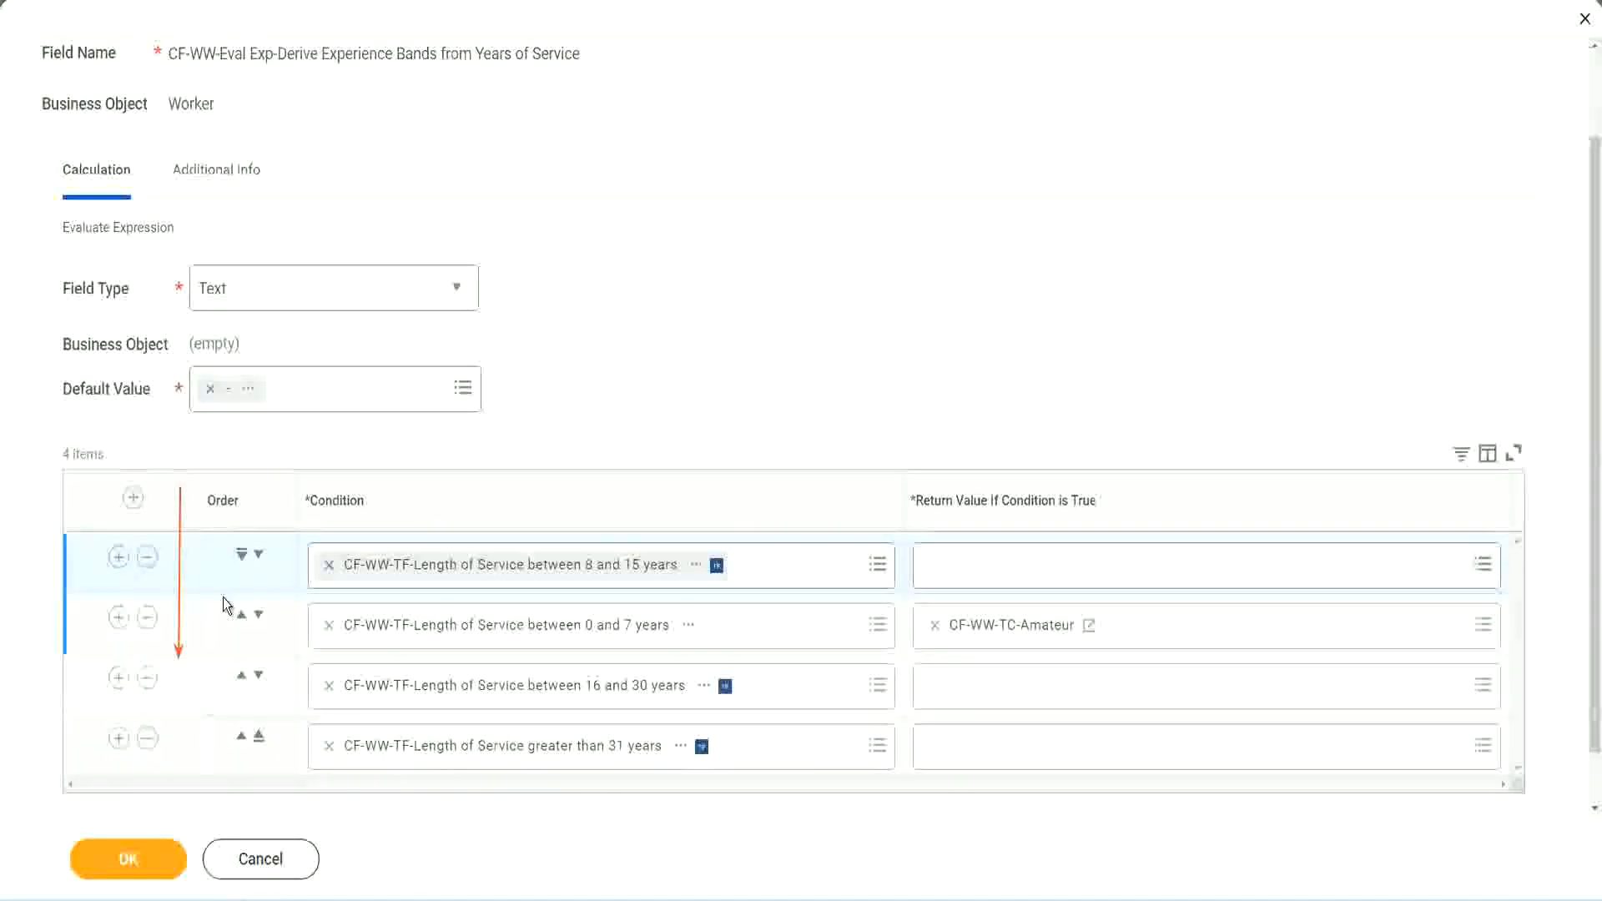
left_click(258, 555)
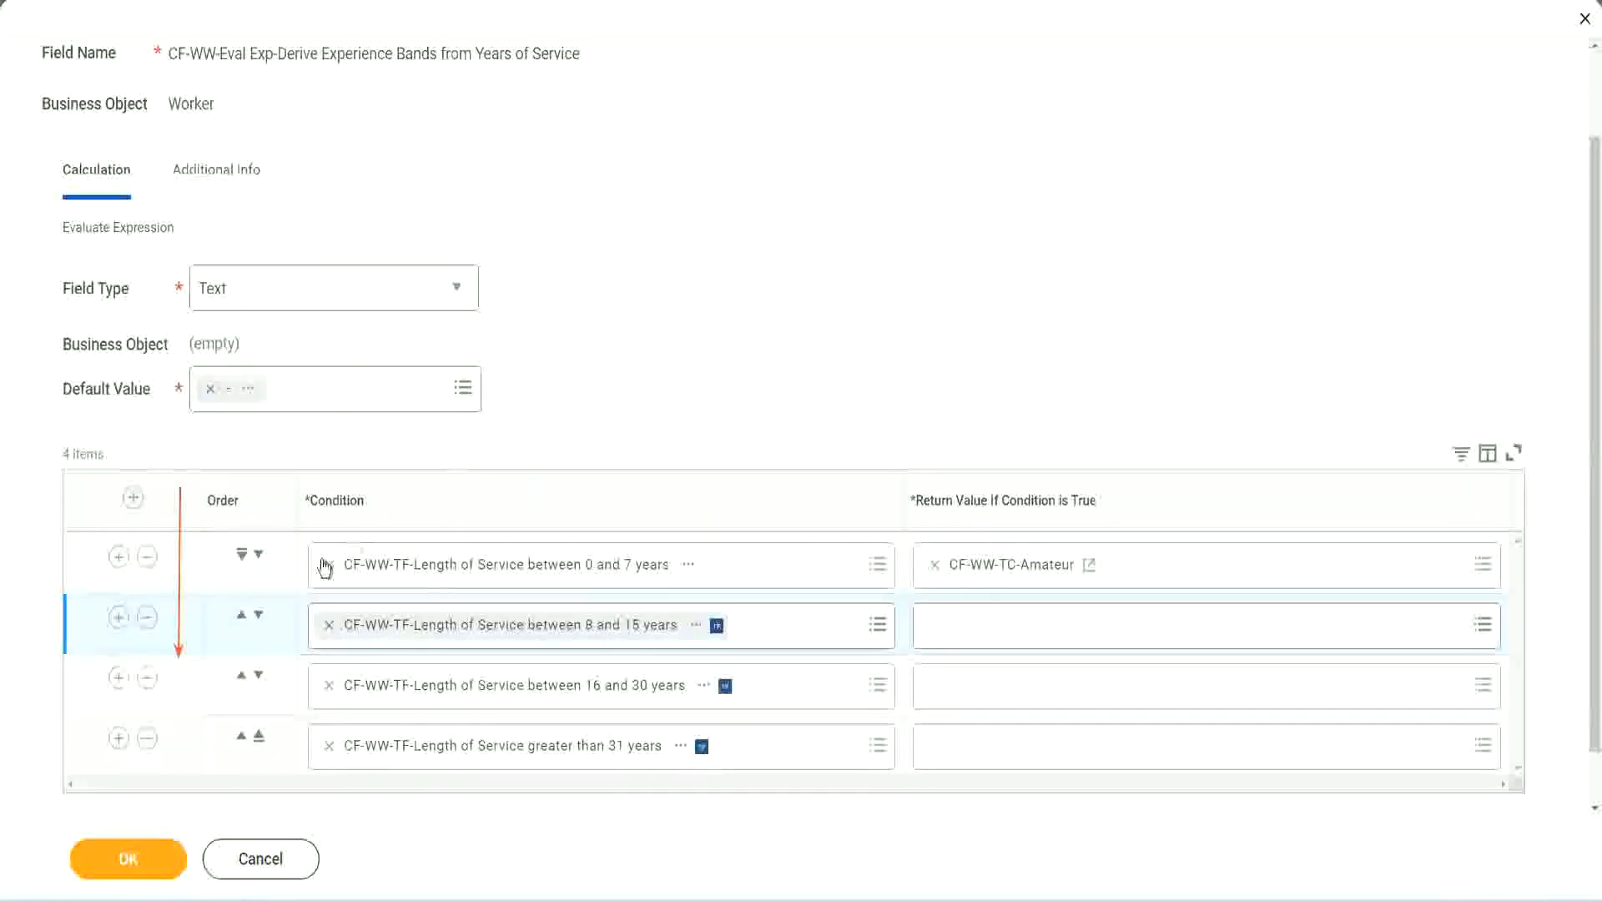
left_click(242, 619)
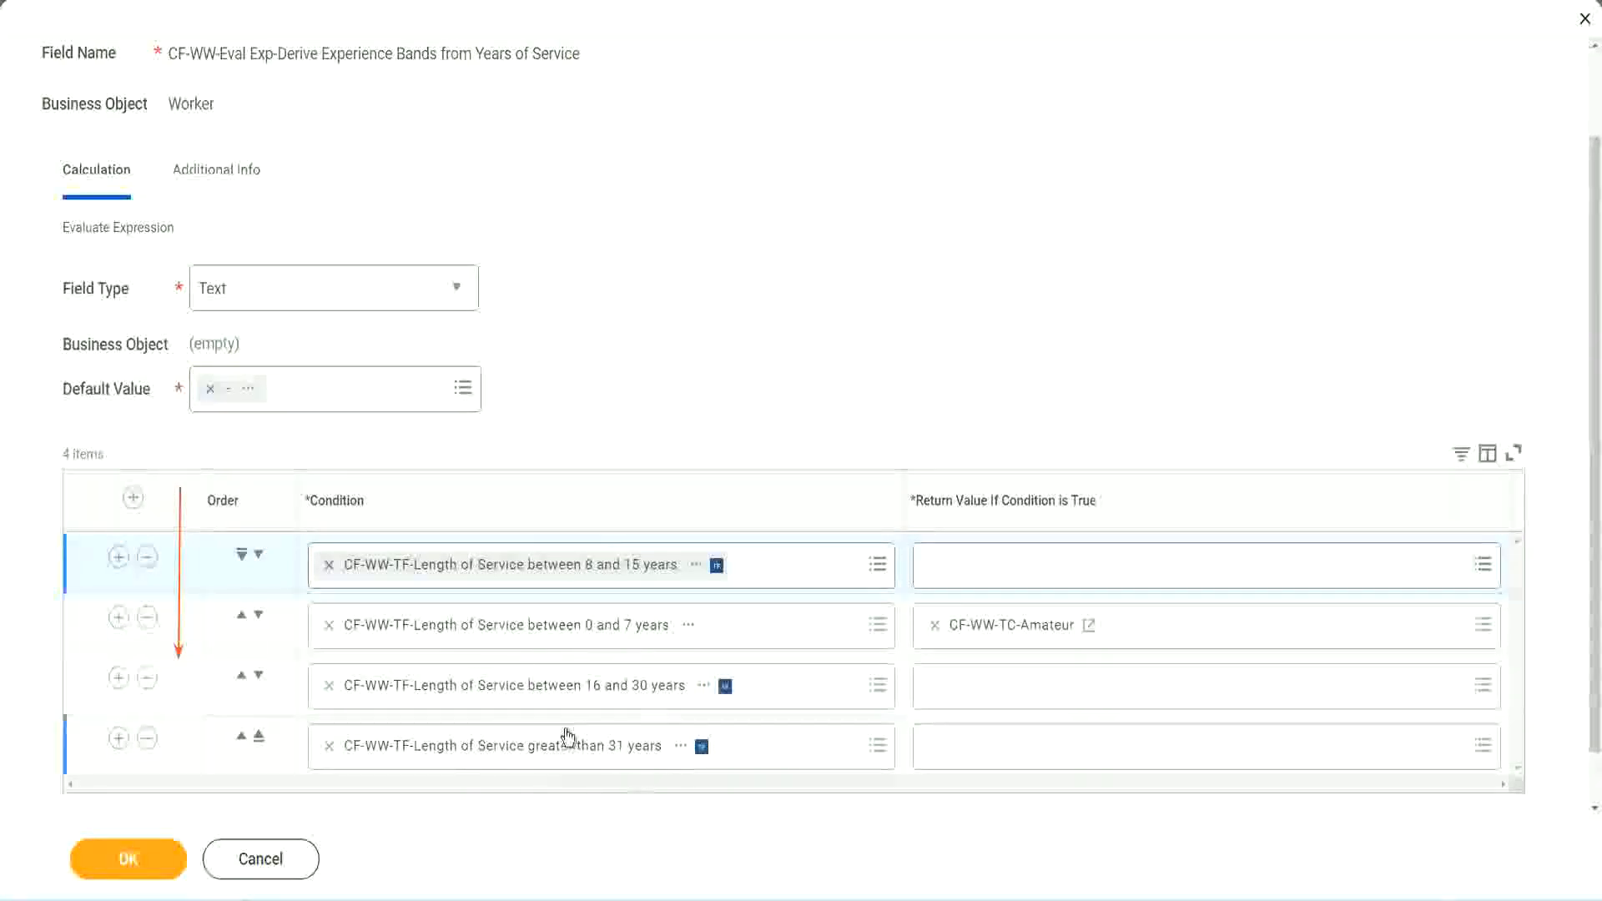
Step: Copy the text of the CF-WW-TC-Amateur return value and move the 0 to 7 years row back to first position
right_click(1016, 638)
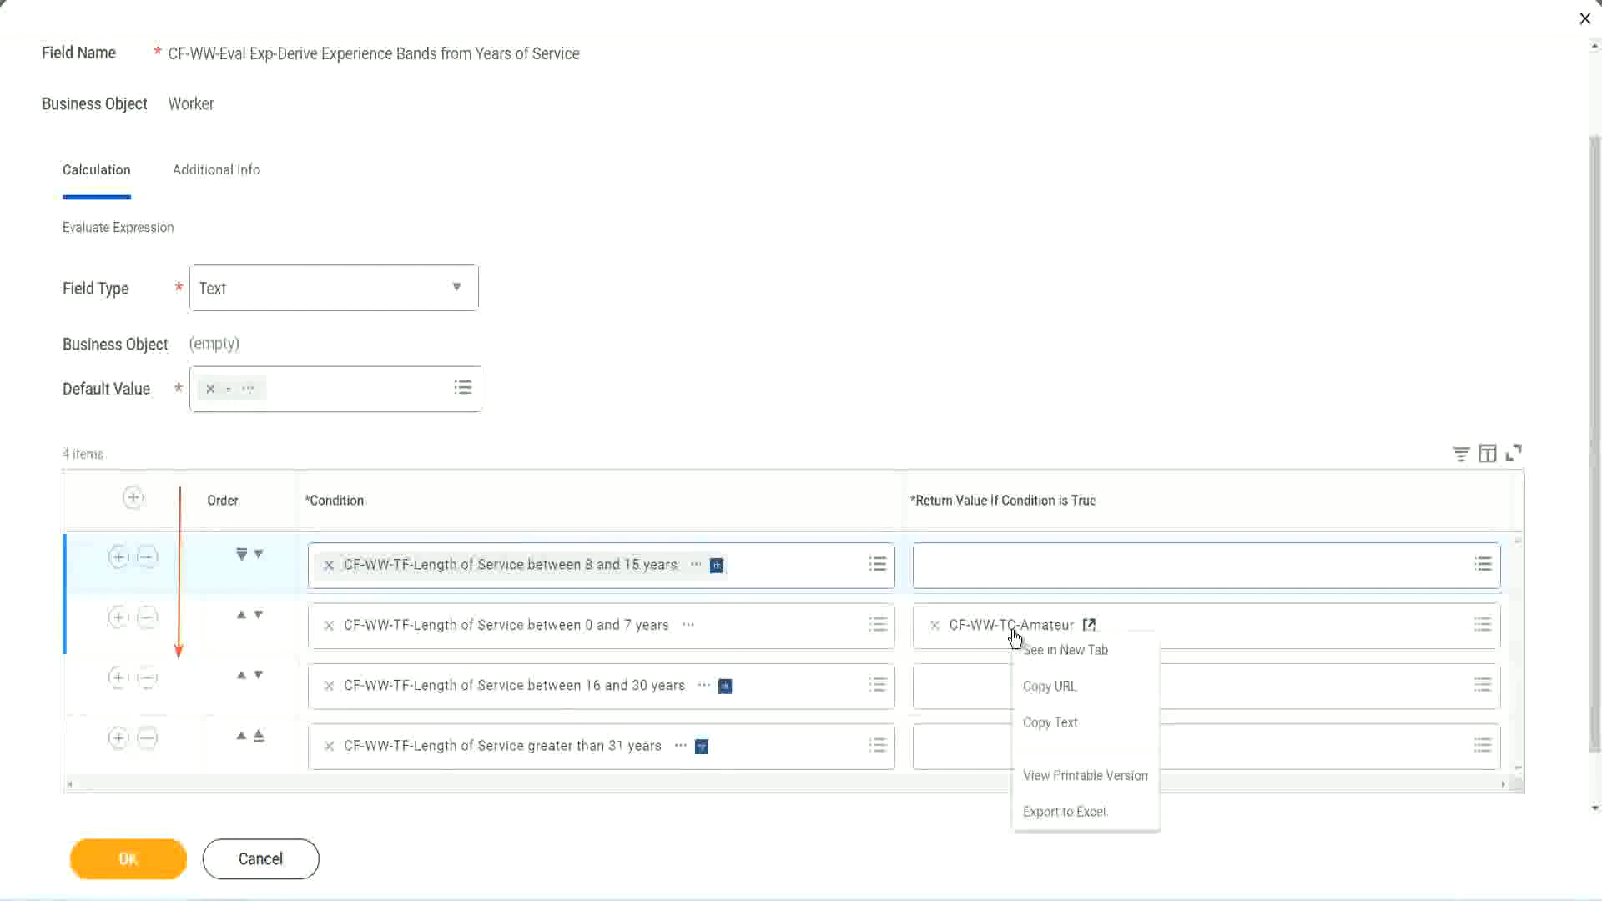
left_click(1053, 726)
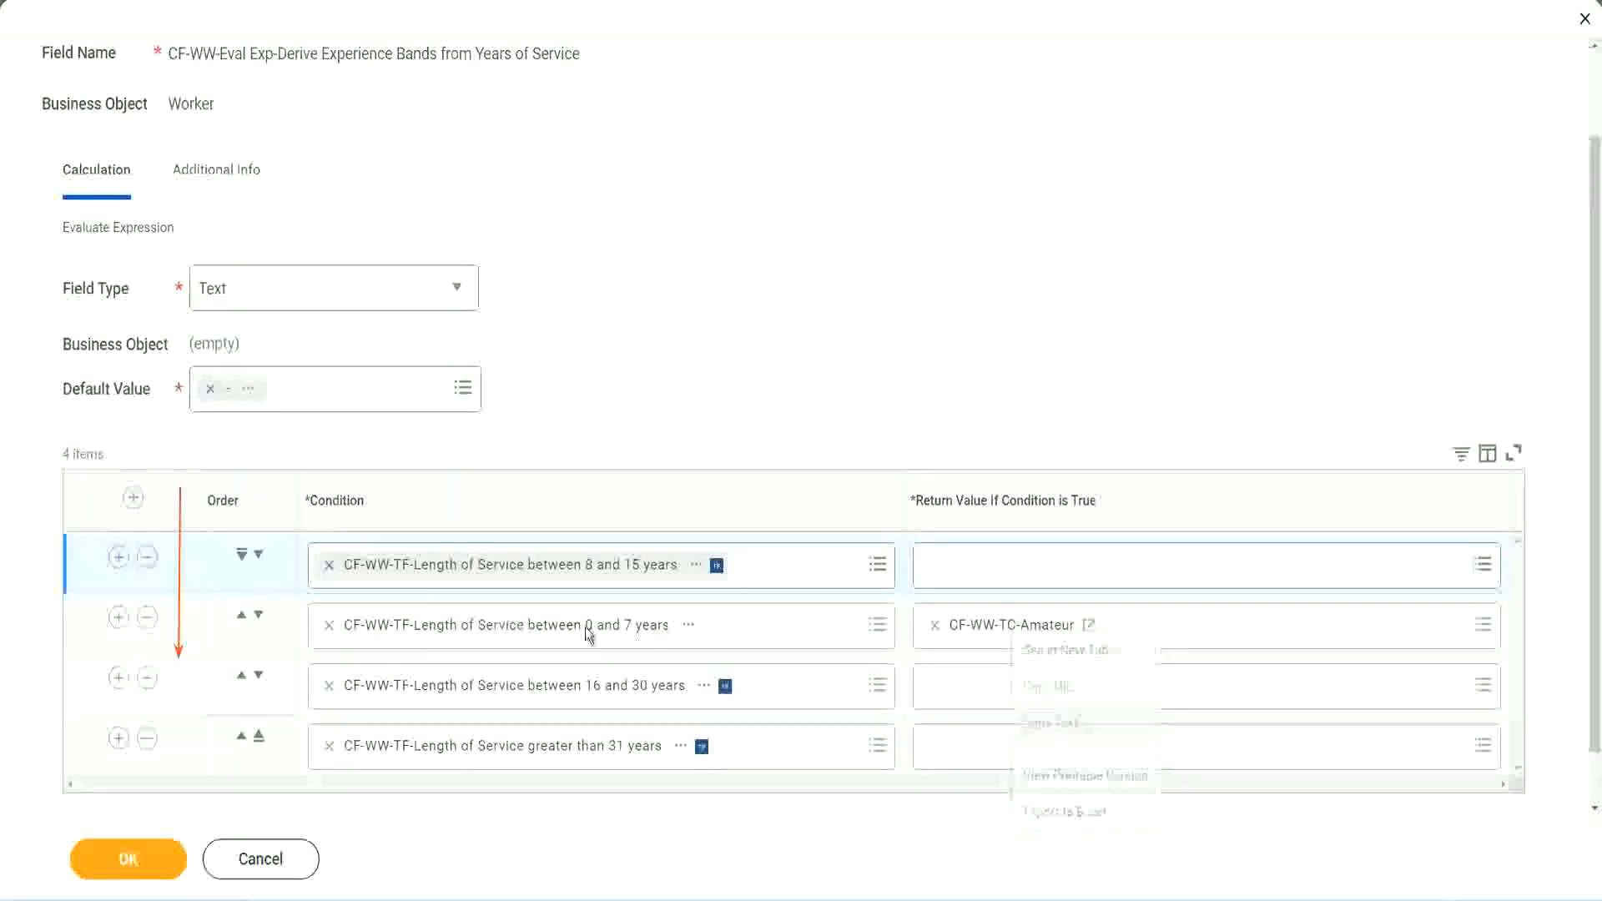
left_click(258, 554)
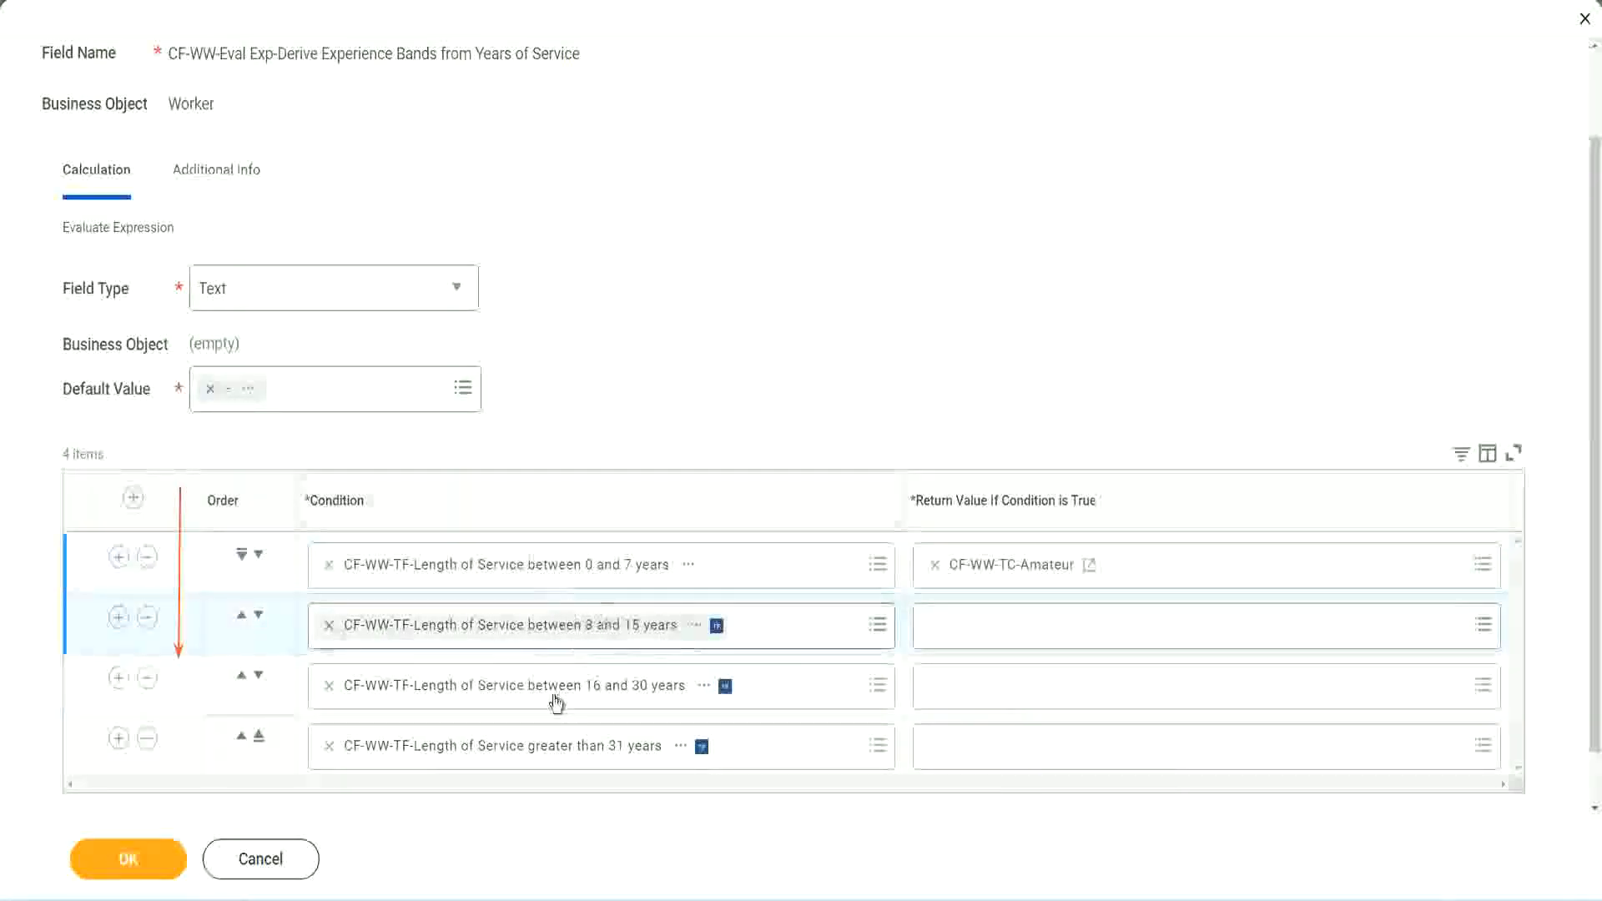
Step: Create a new Global Text Constant calculated field named CF-WW-TC-Experienced from the second row's return value
left_click(926, 617)
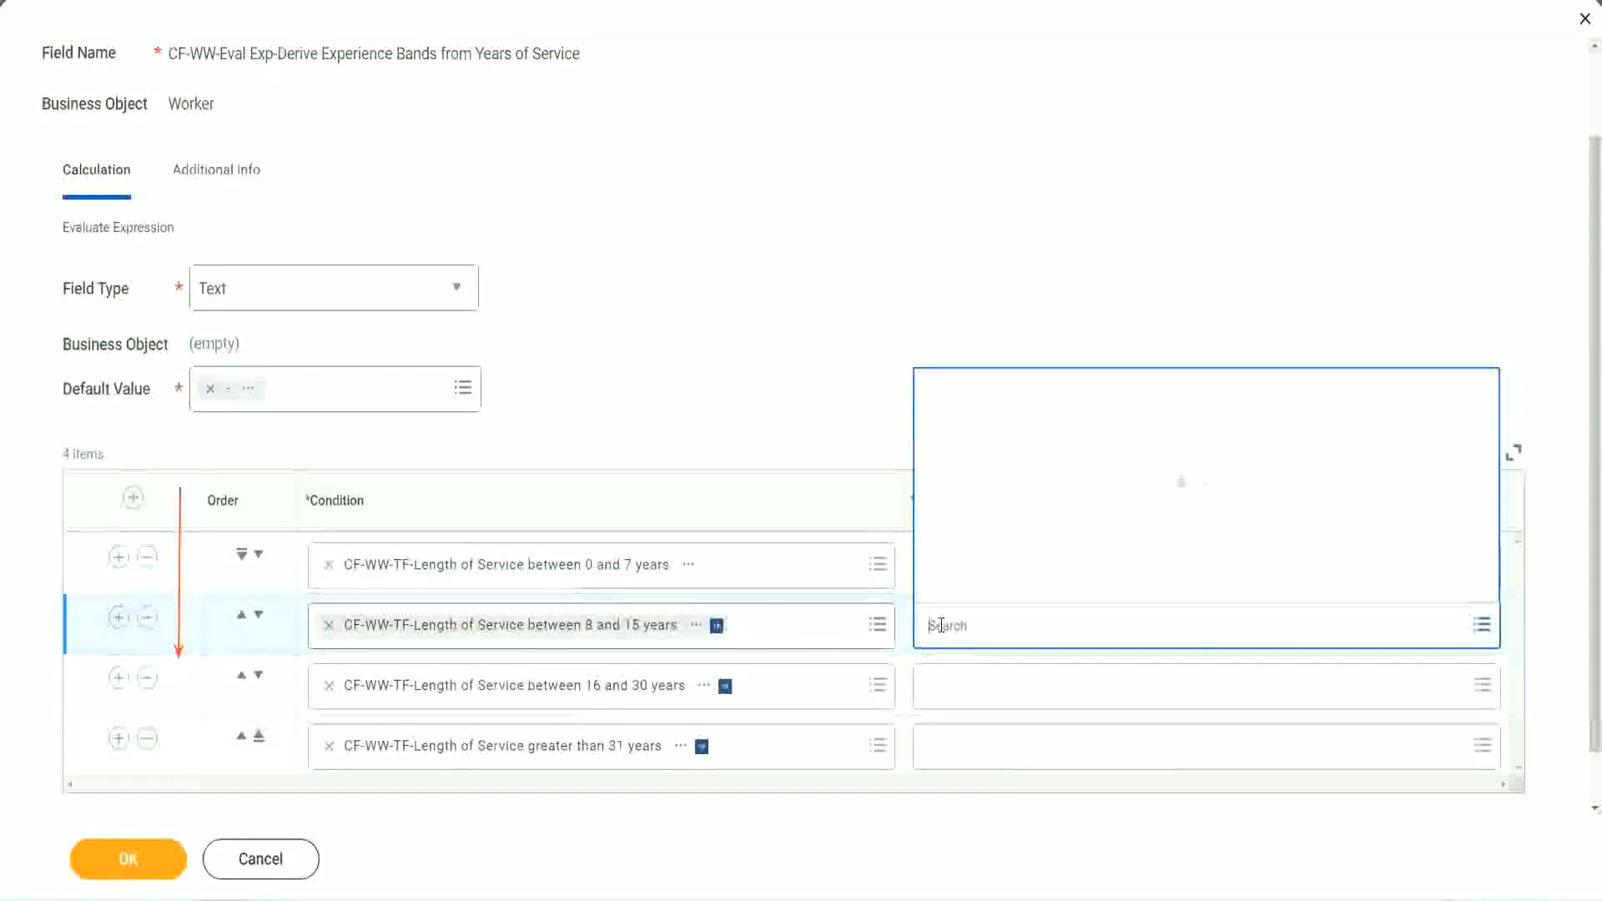
left_click(994, 587)
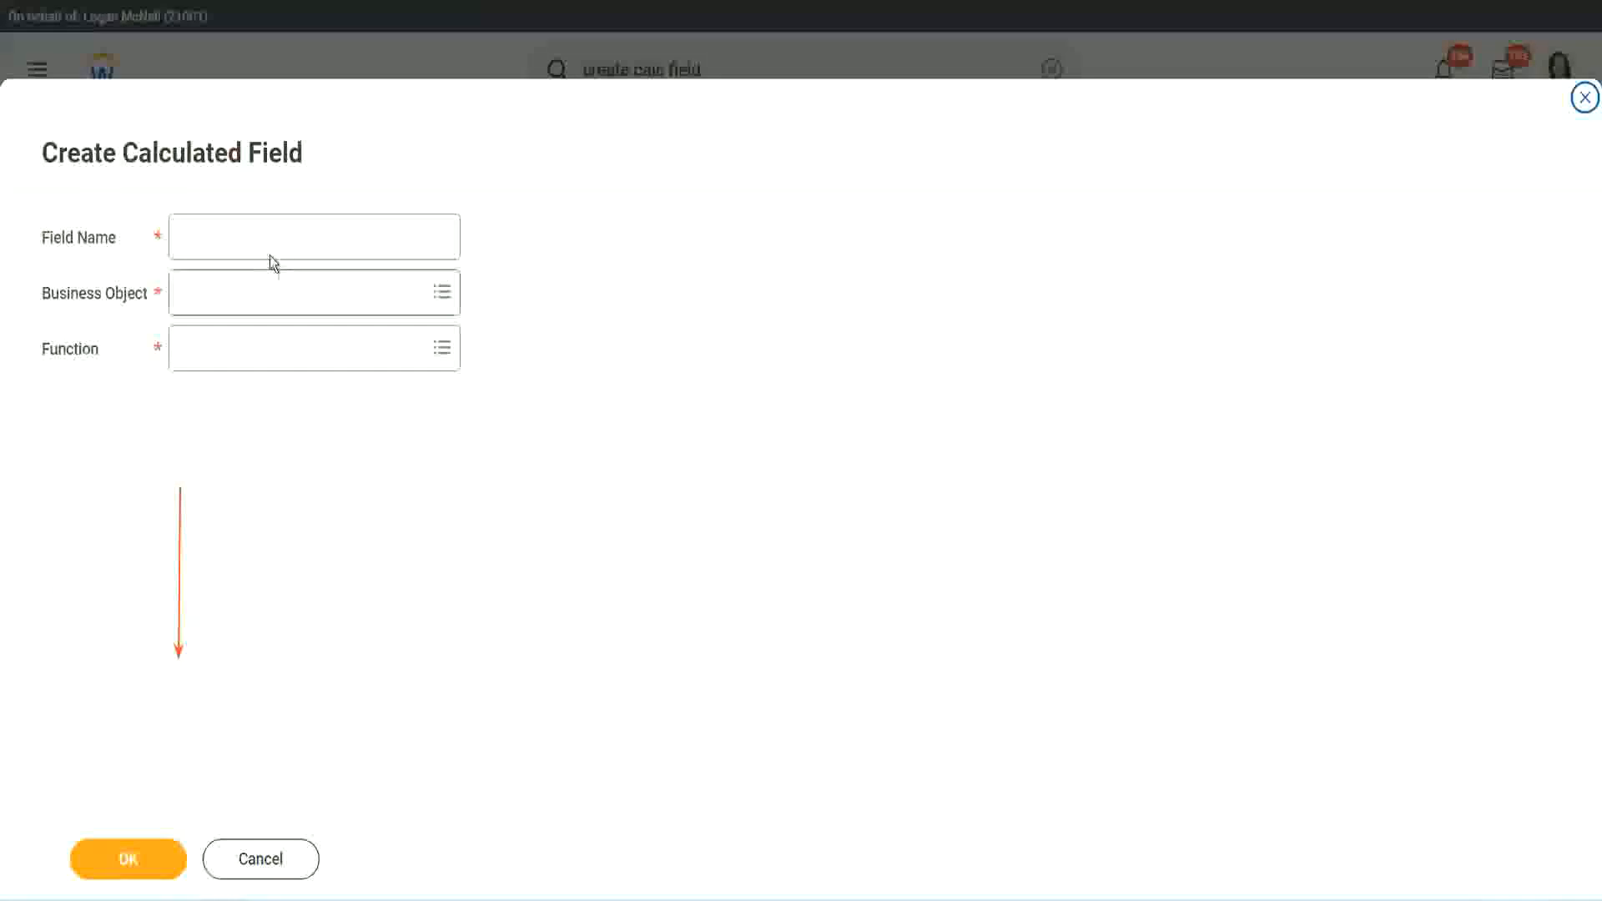
left_click(256, 237)
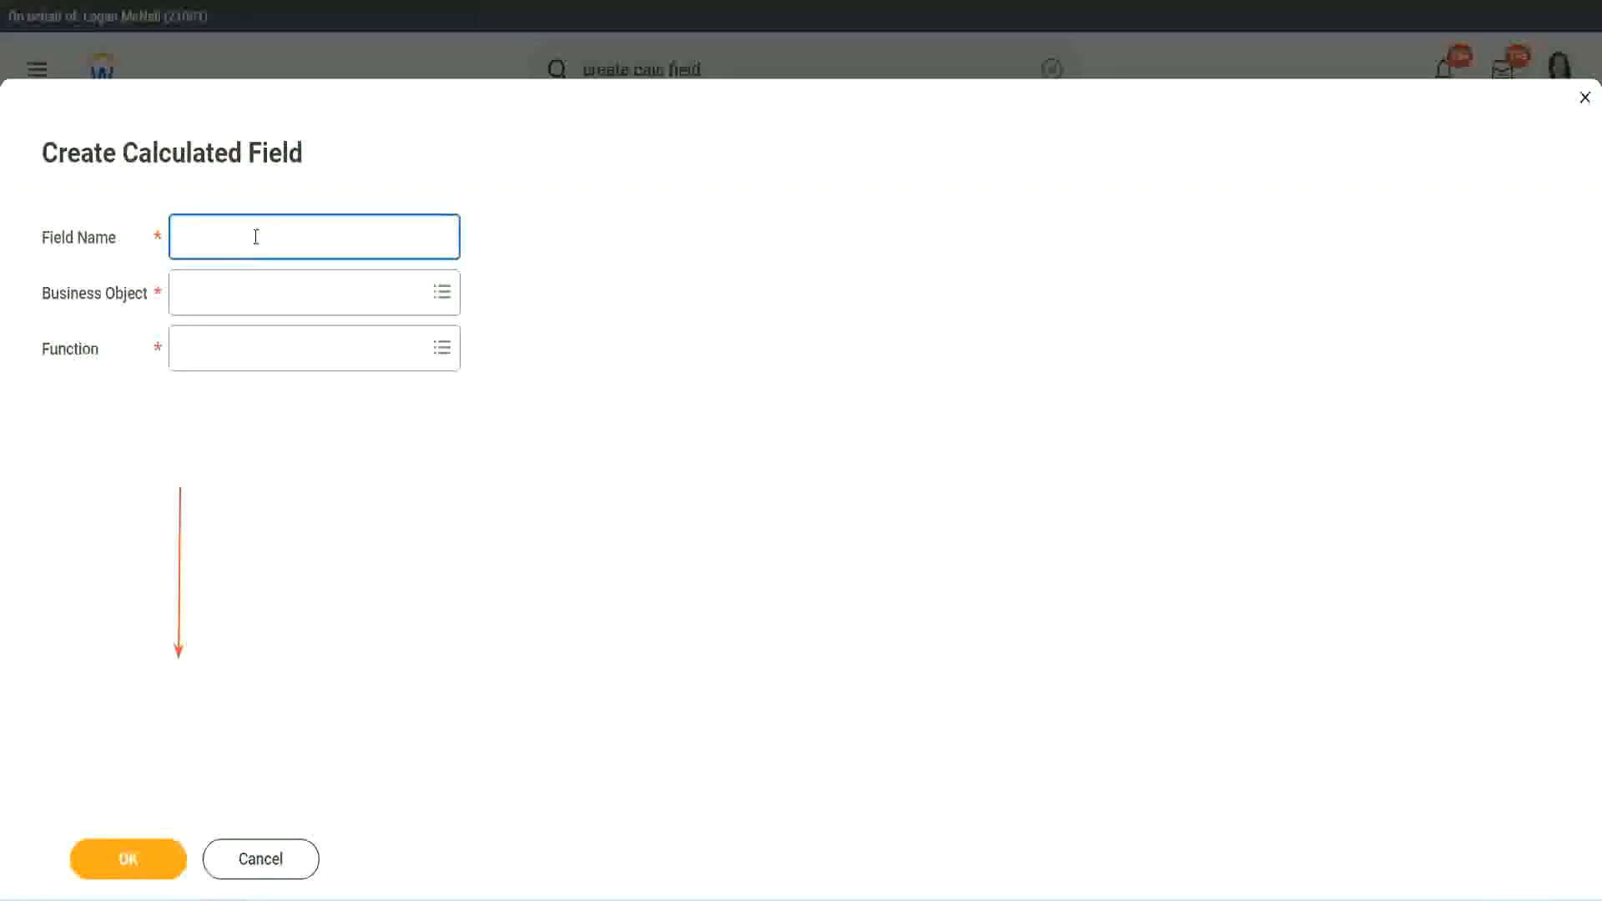
key("ctrl+v")
double_click(305, 238)
type("Exper")
type("ienced")
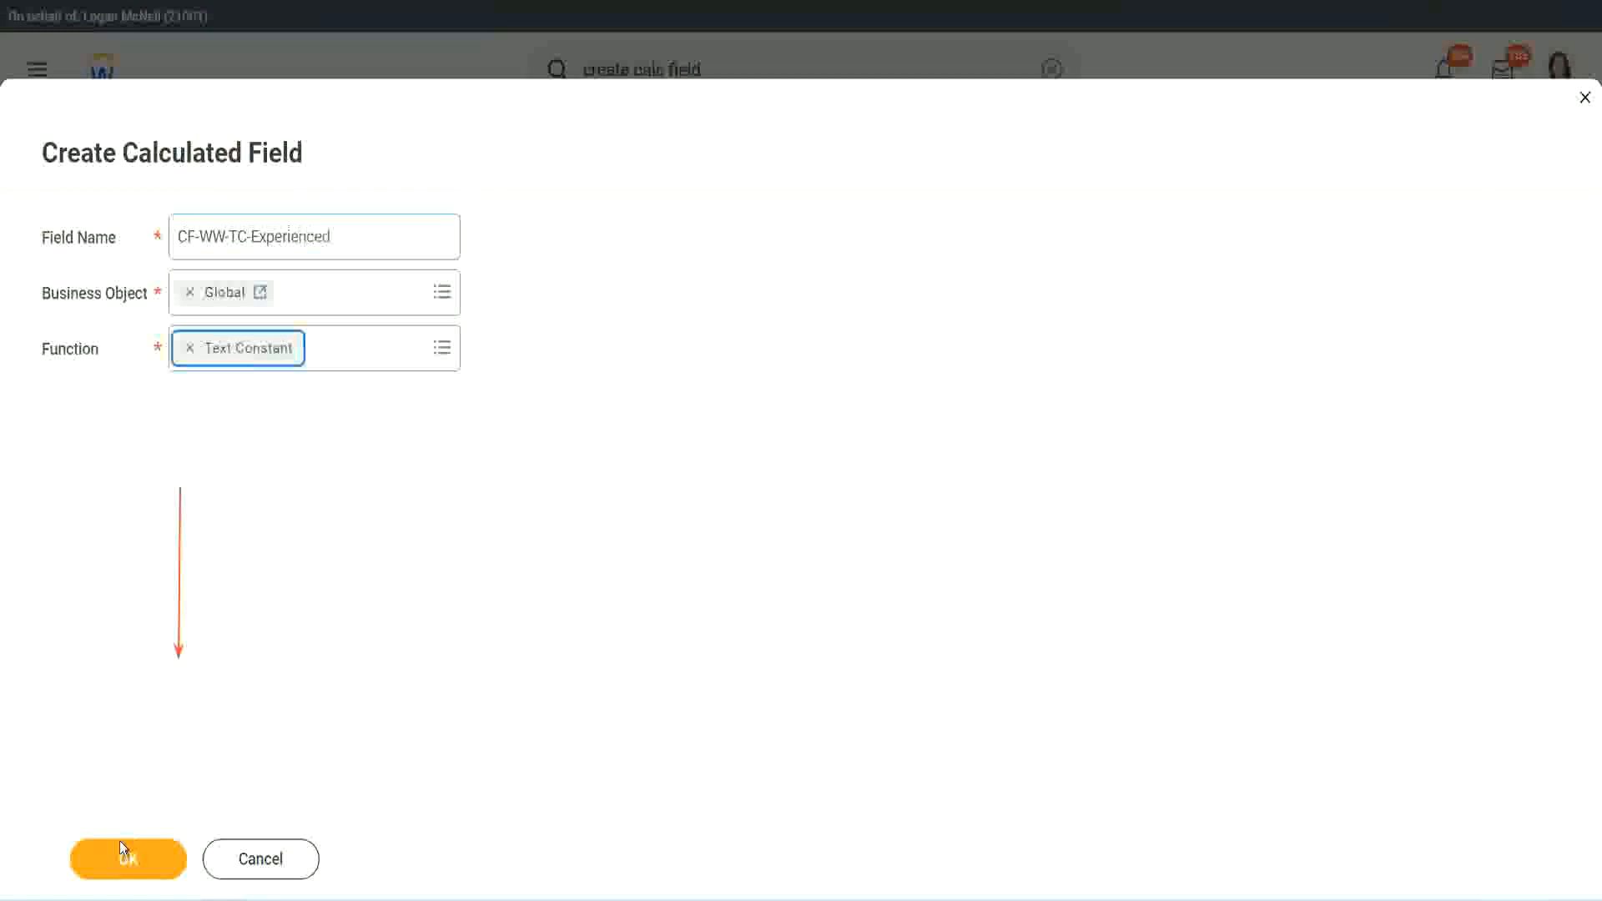
left_click(119, 840)
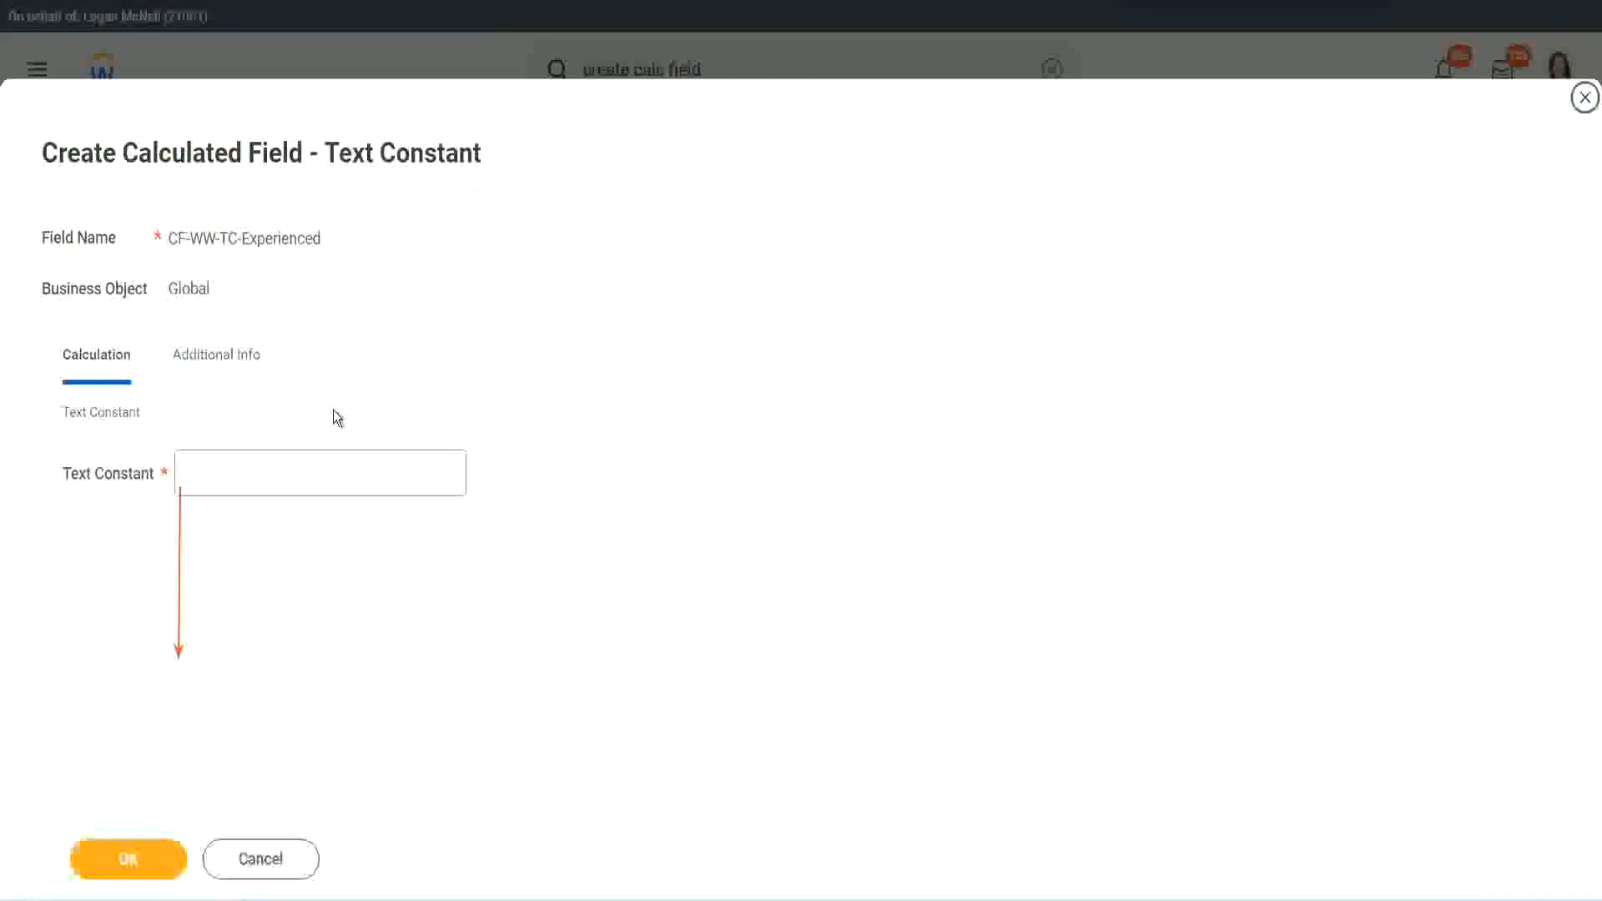
Step: Enter Experienced as the text constant and save the calculated field
left_click(244, 474)
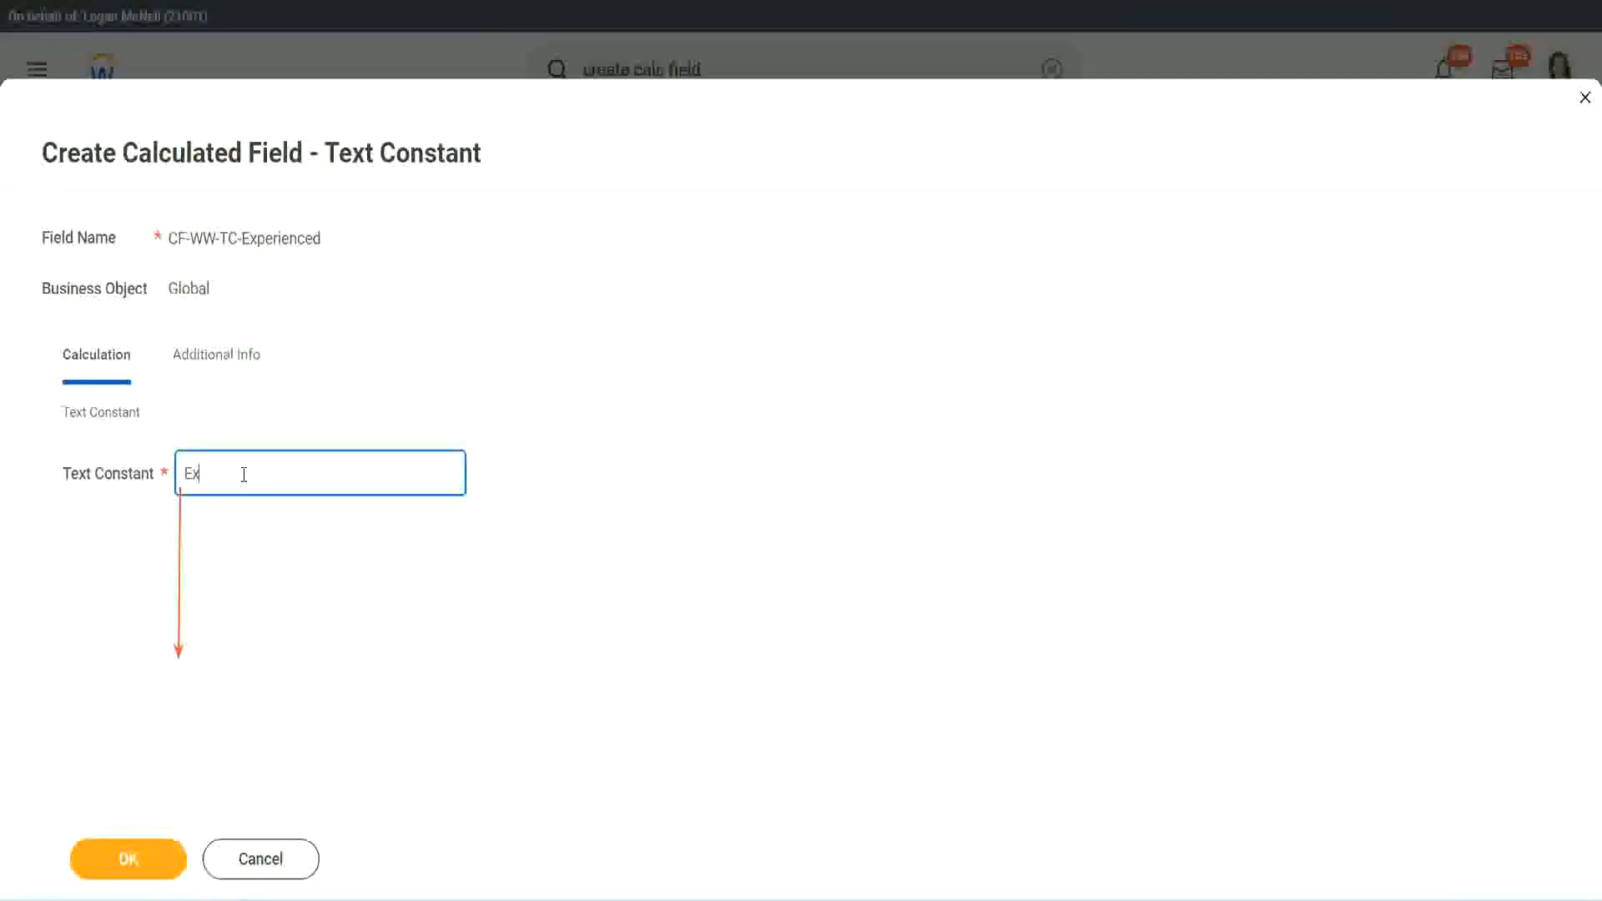
left_click(131, 860)
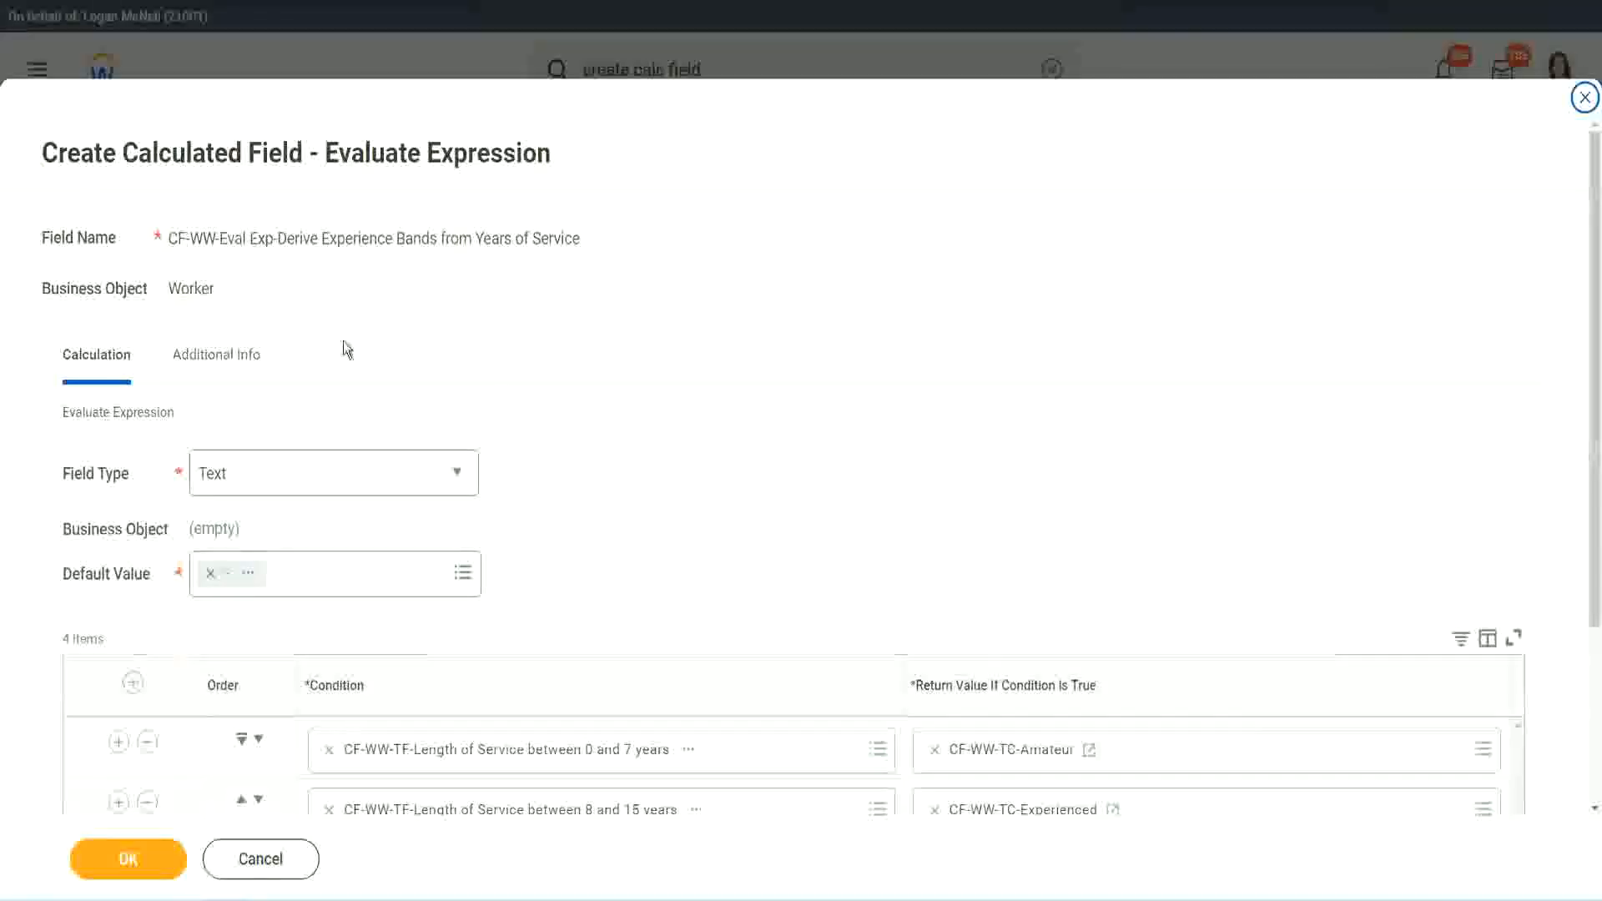
Step: Start a new calculated field from the third row's return value and paste the copied field name
scroll(739, 435, "down", 3)
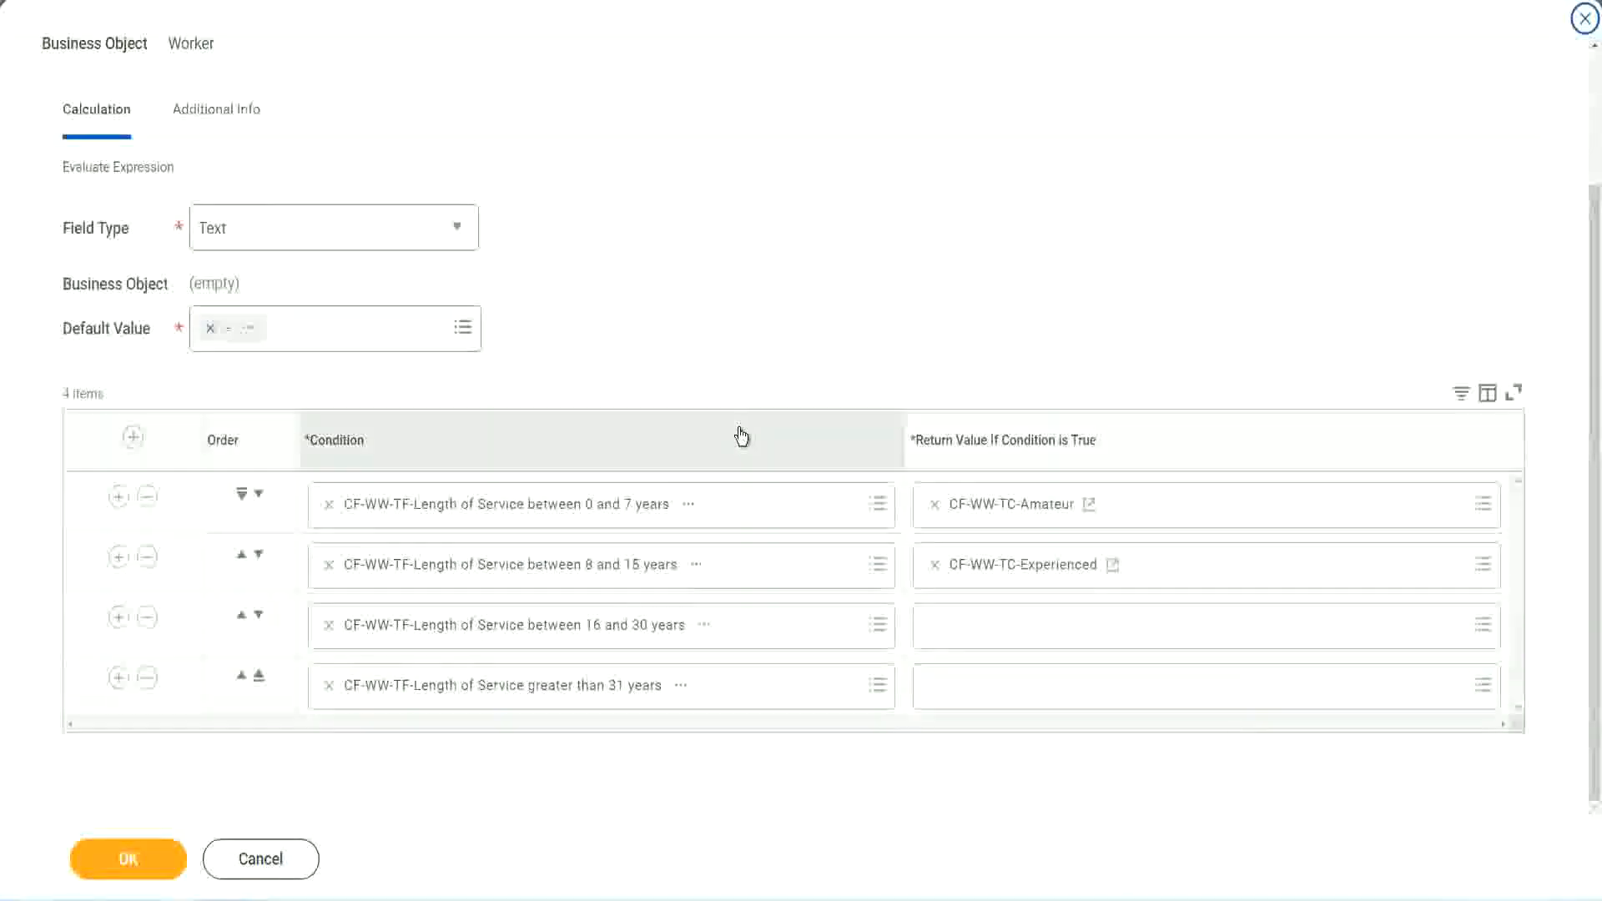
left_click(998, 628)
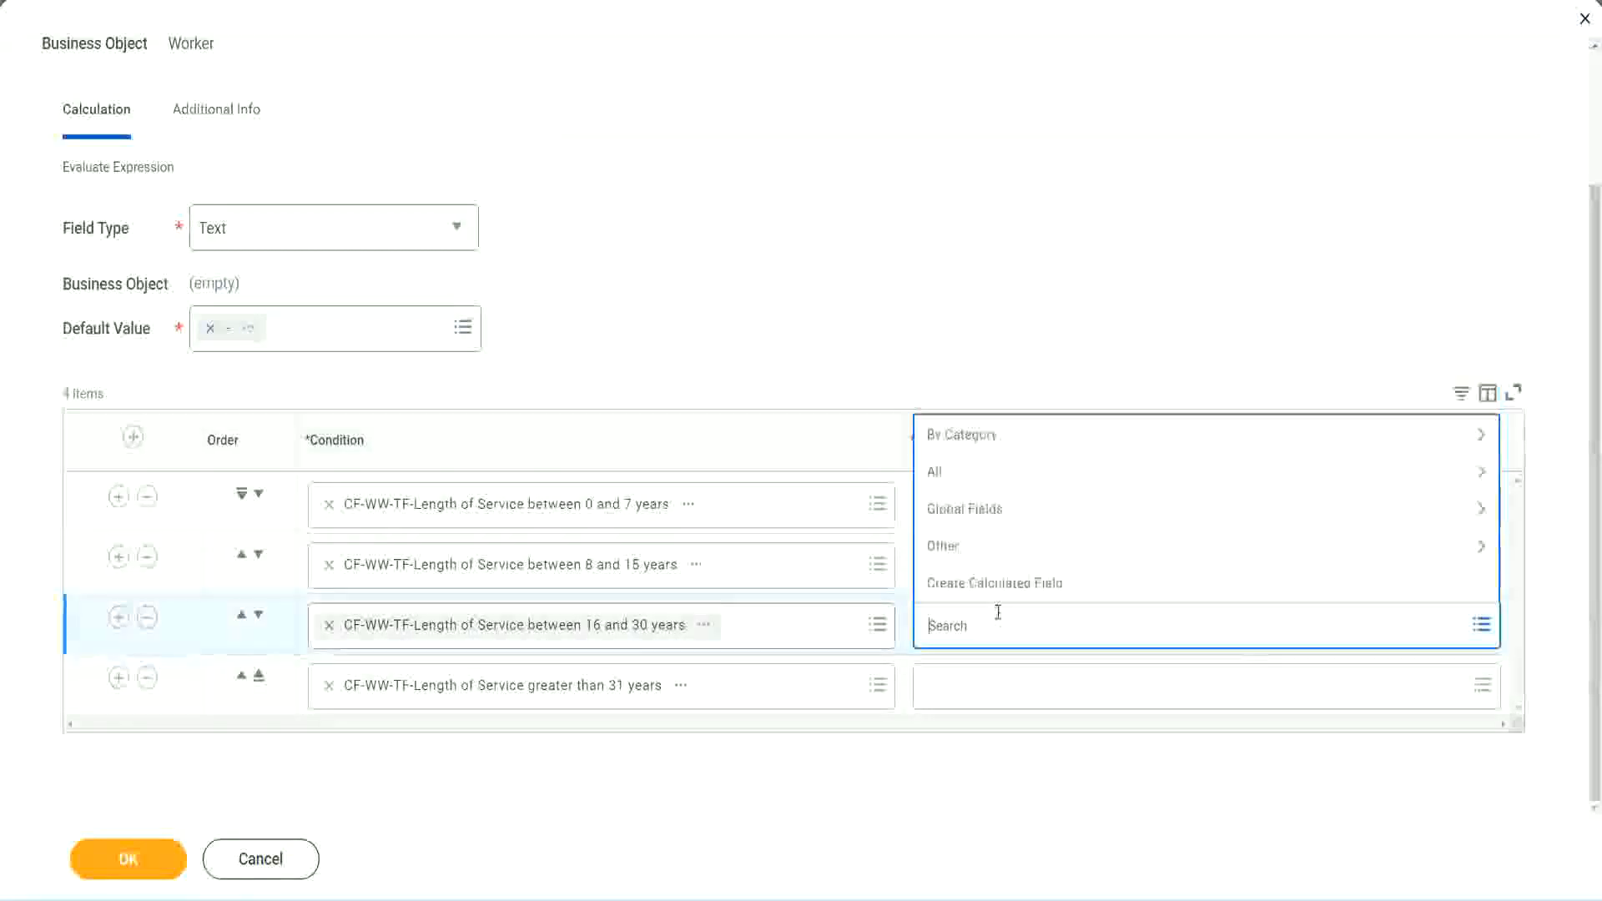
left_click(1004, 584)
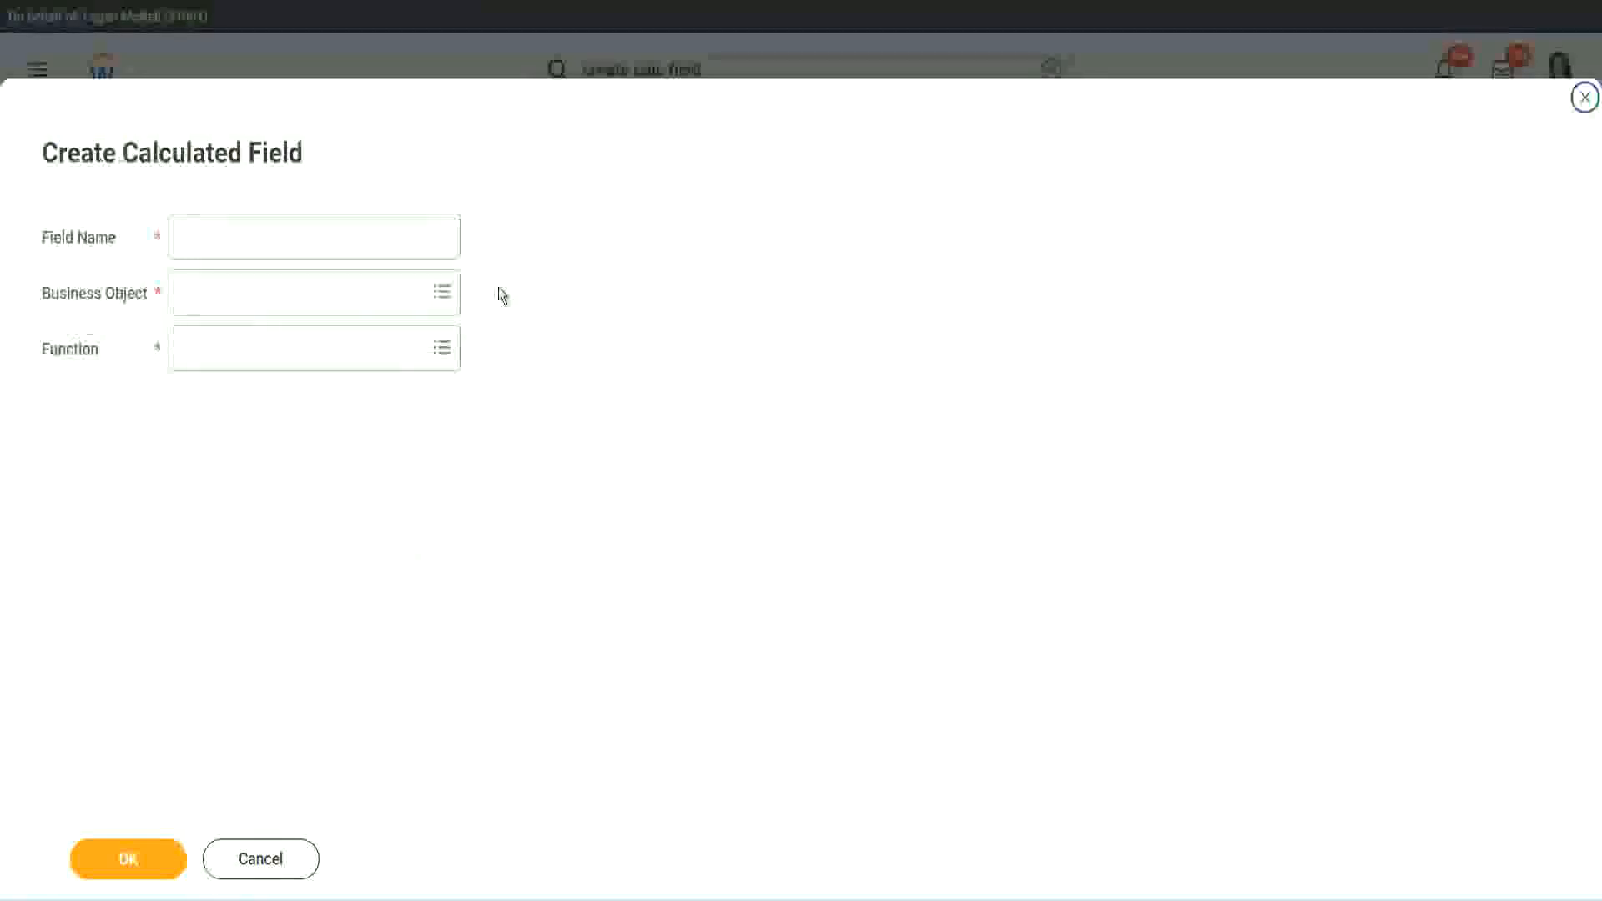
left_click(340, 236)
key("ctrl+v")
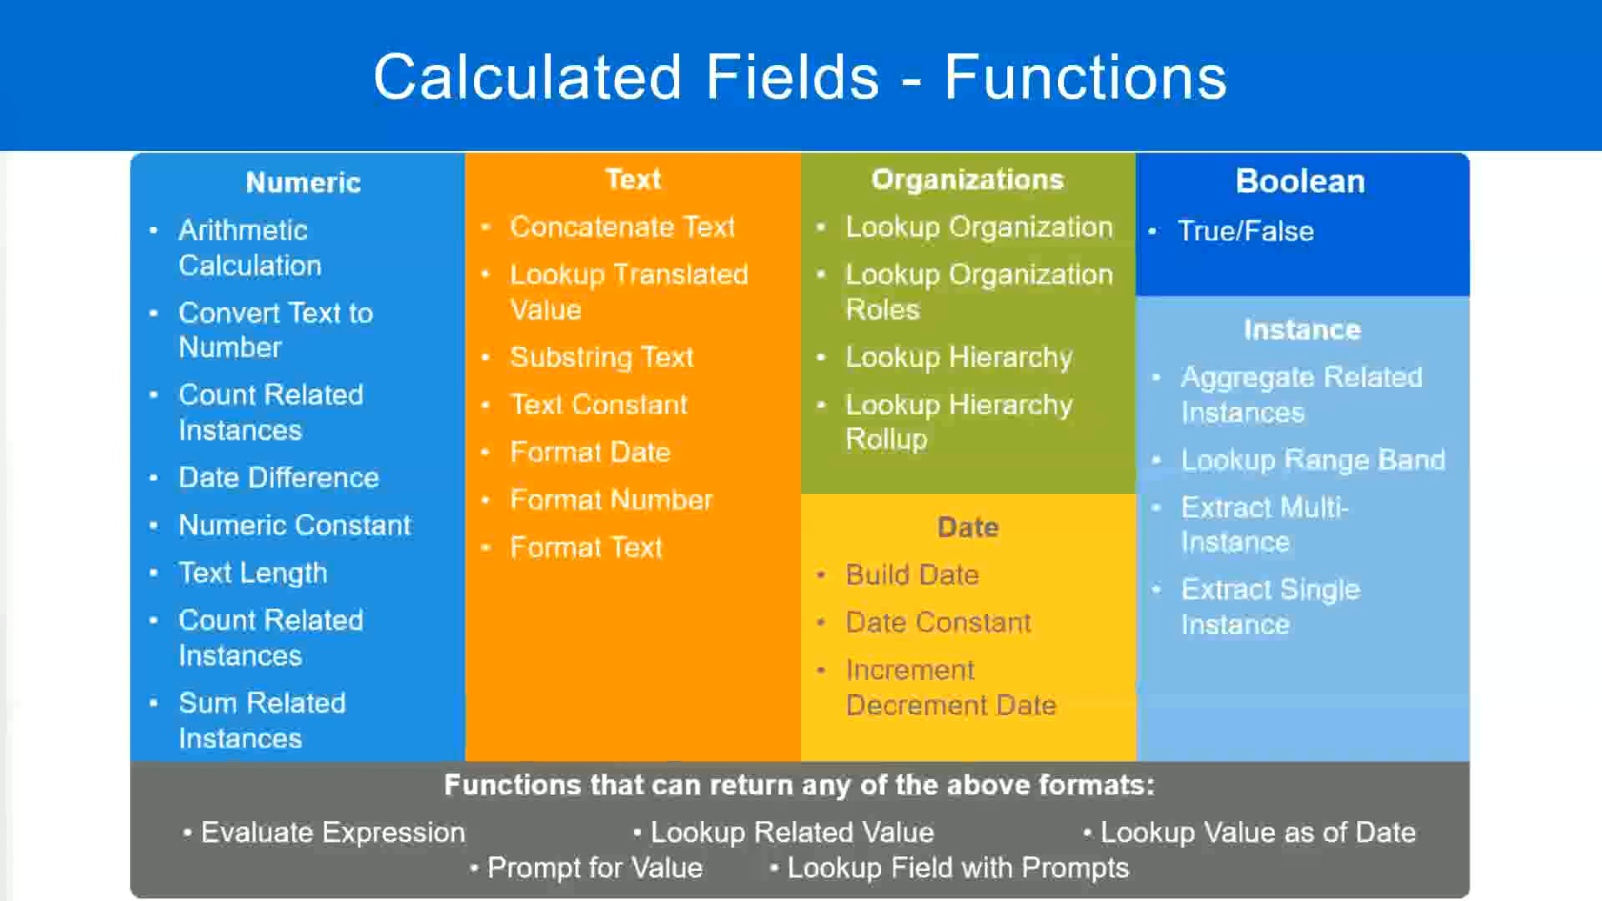
Step: Set the new field's business object to Global and rename it CF-WW-TC-Senior
key("alt+Tab")
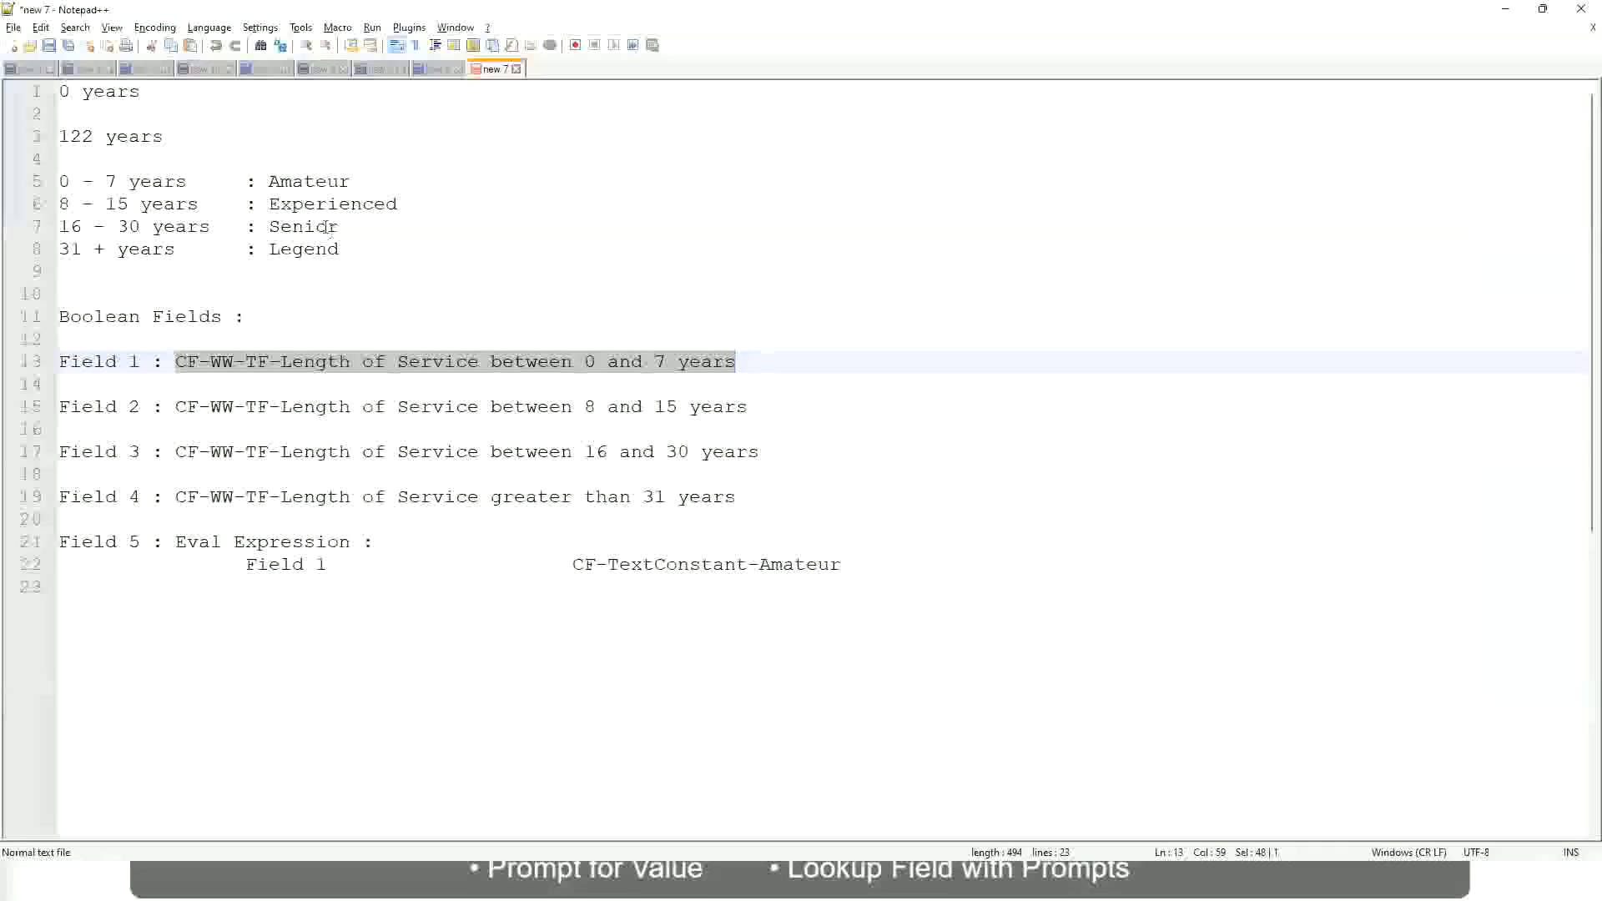
key("alt+Tab")
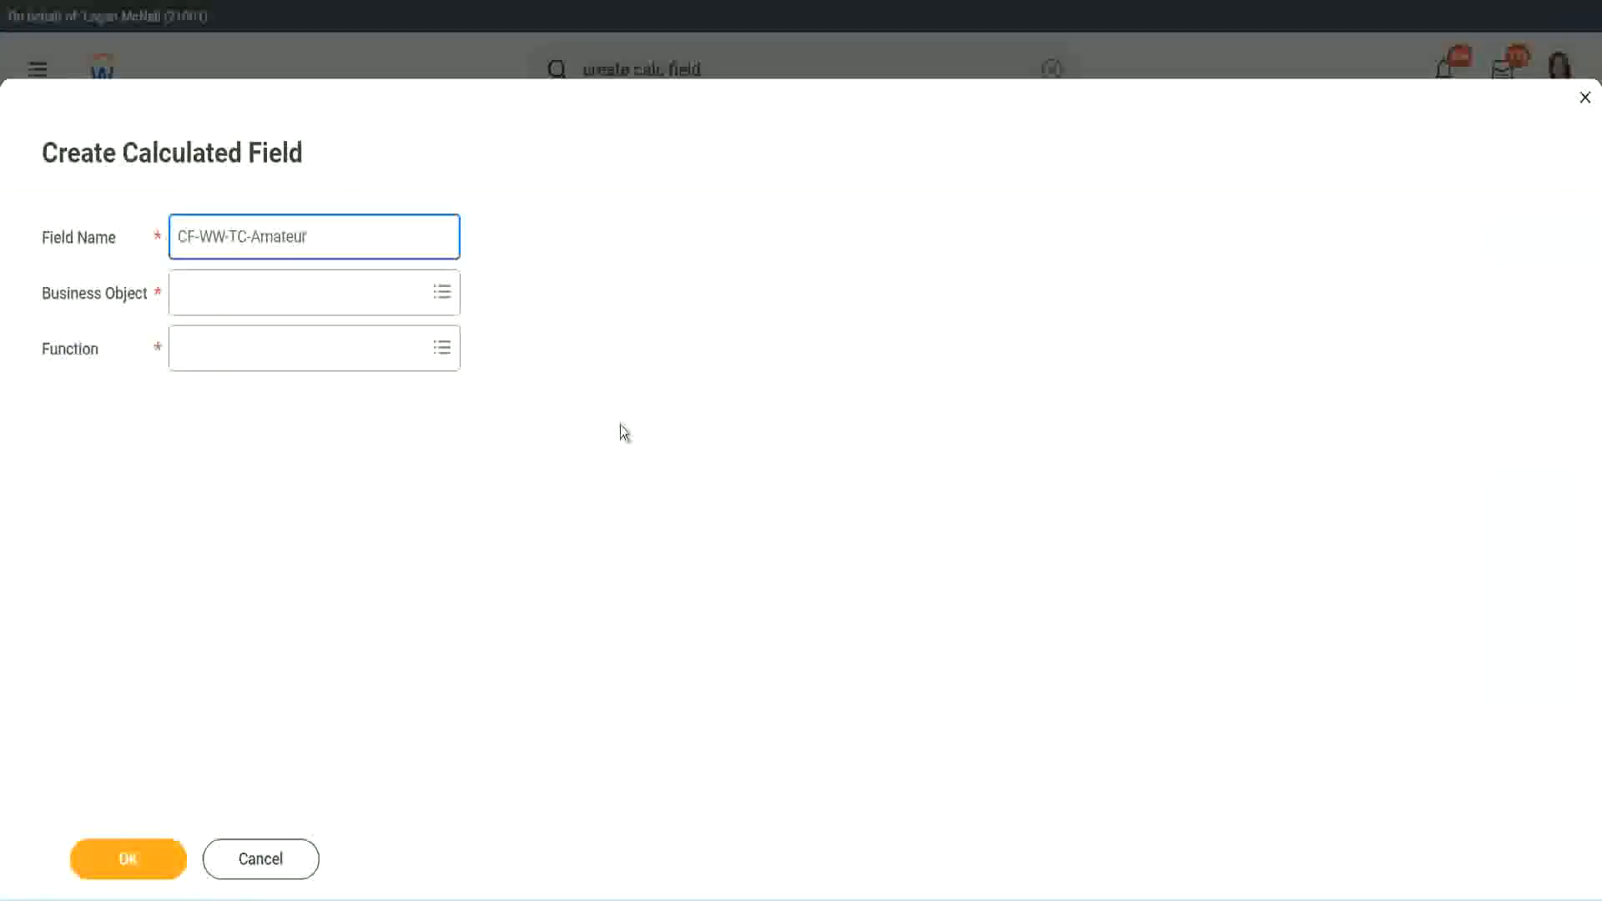
left_click(183, 294)
type("global")
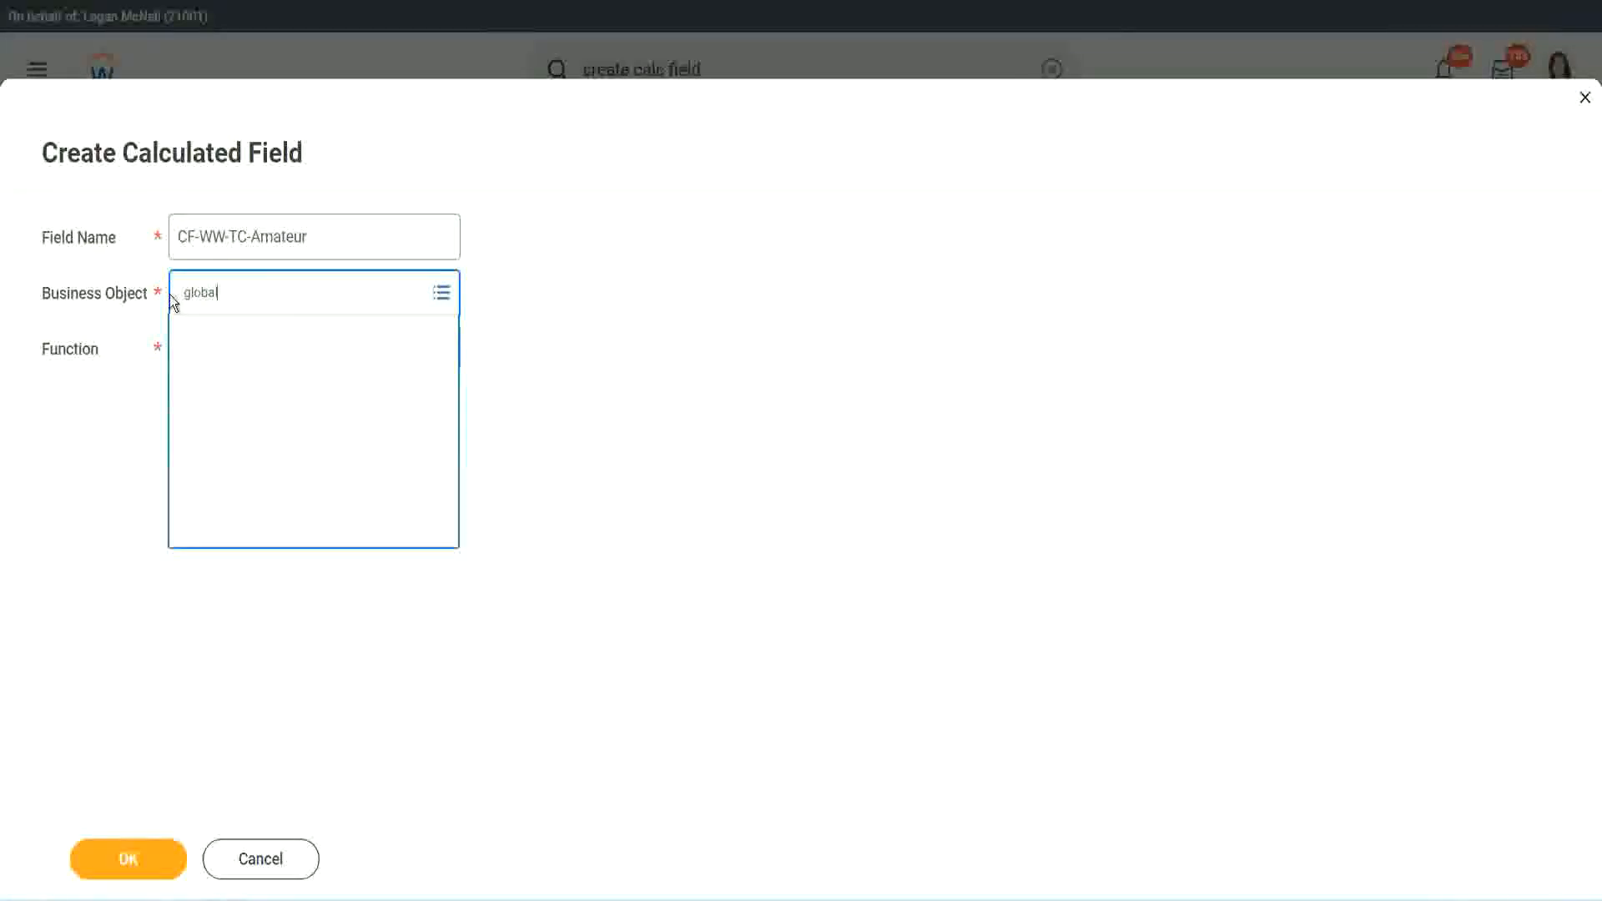
key("Return")
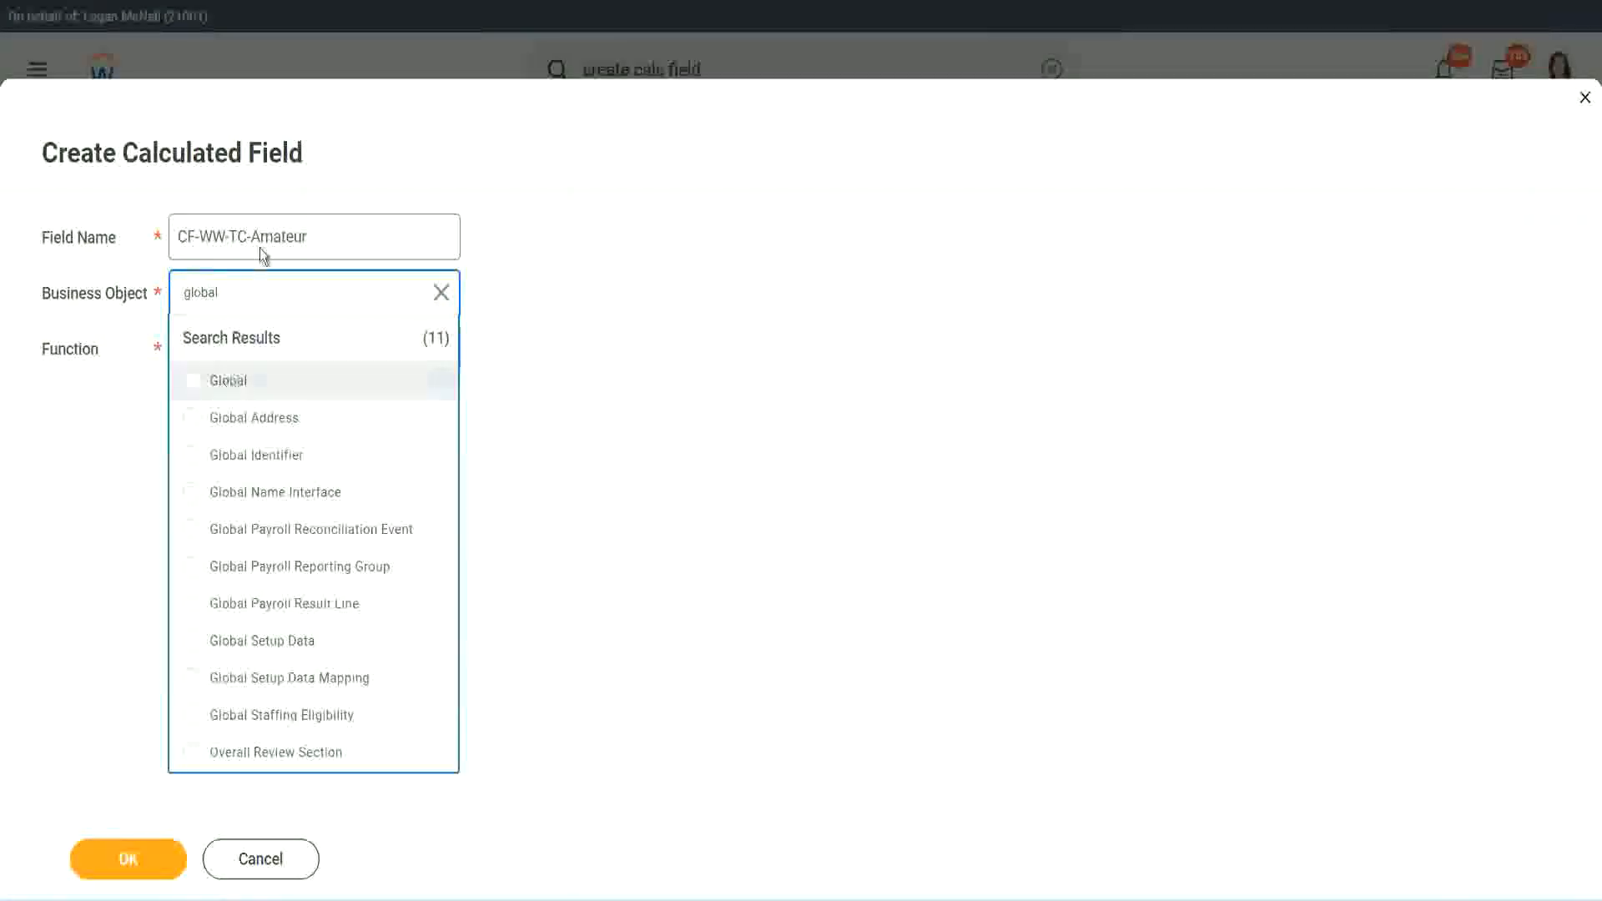
key("Return")
double_click(282, 236)
type("S")
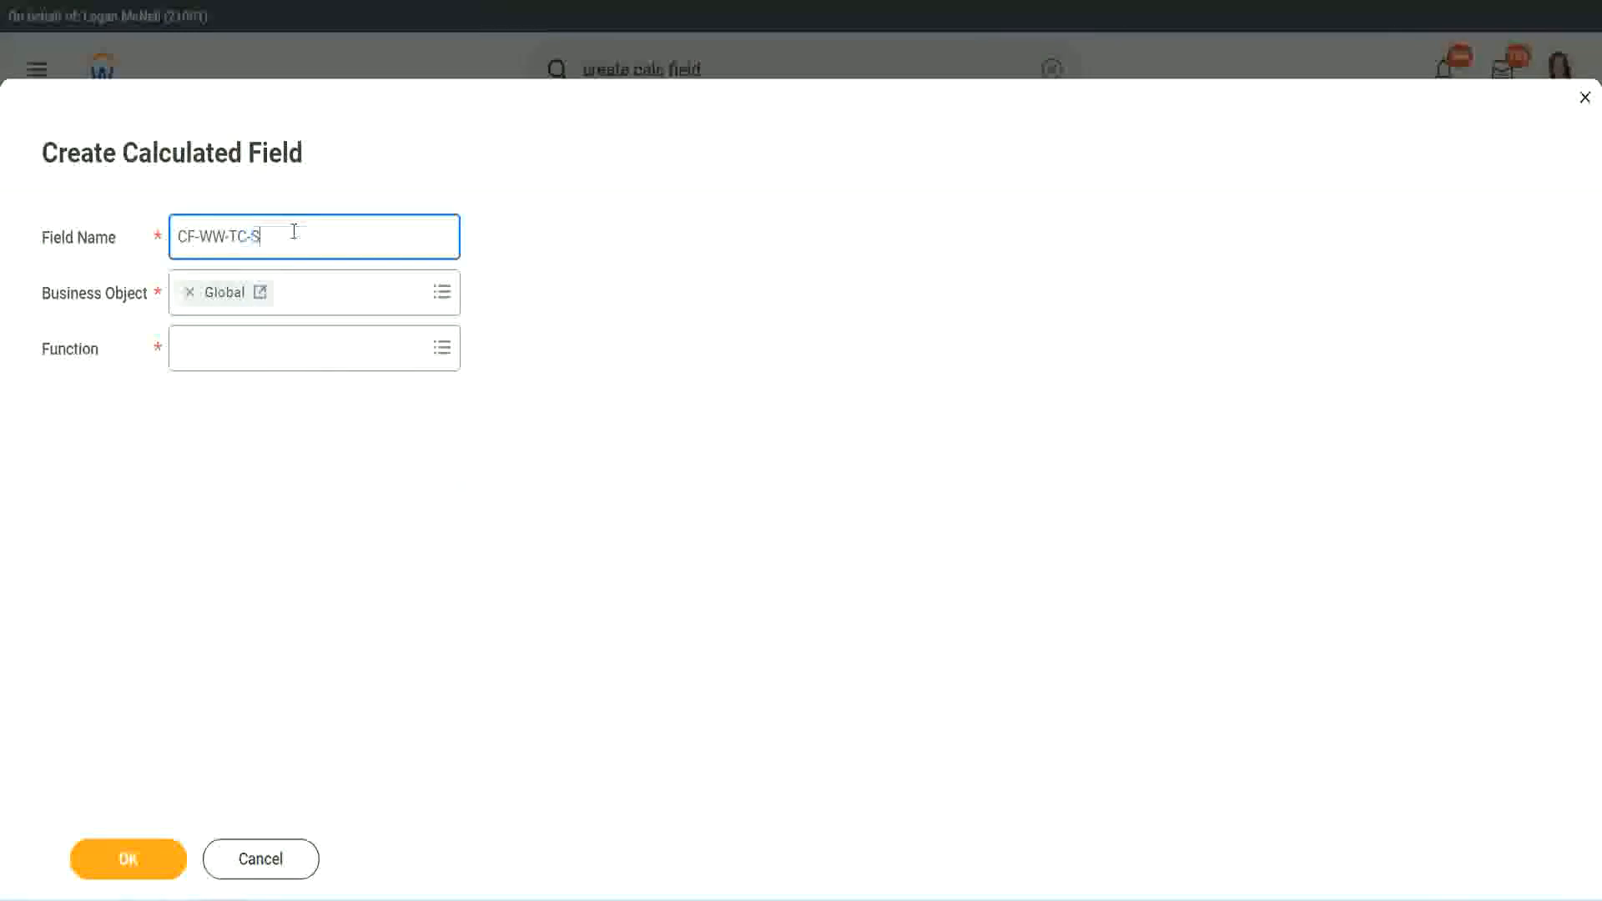
type("enior")
Step: Choose the Text Constant function for the Senior field and continue
left_click(255, 365)
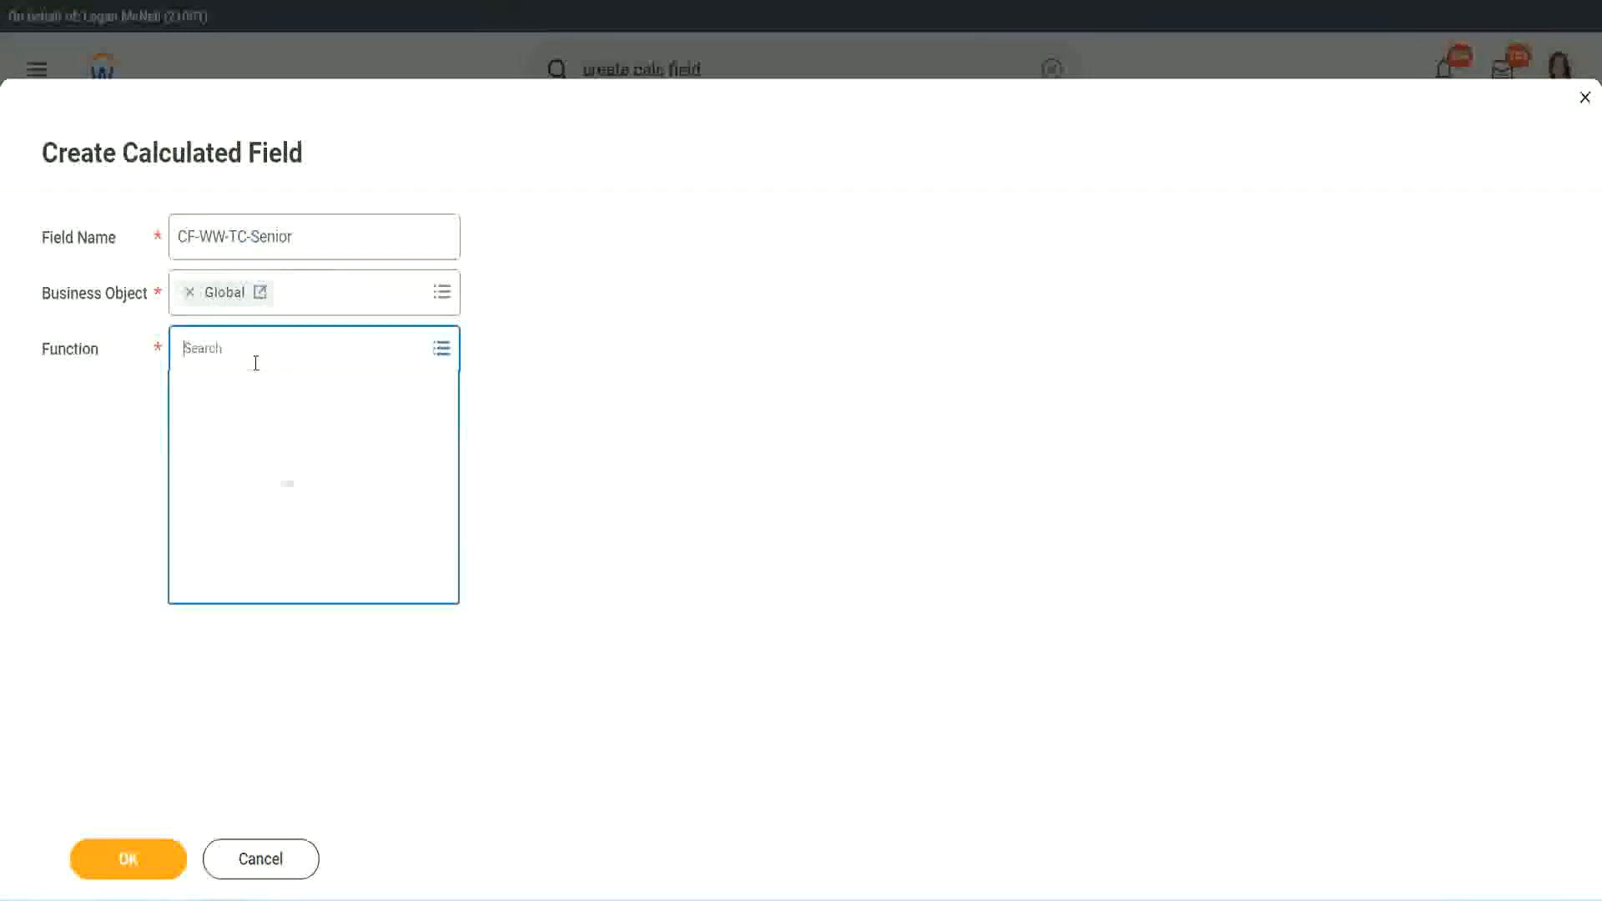
type("tc")
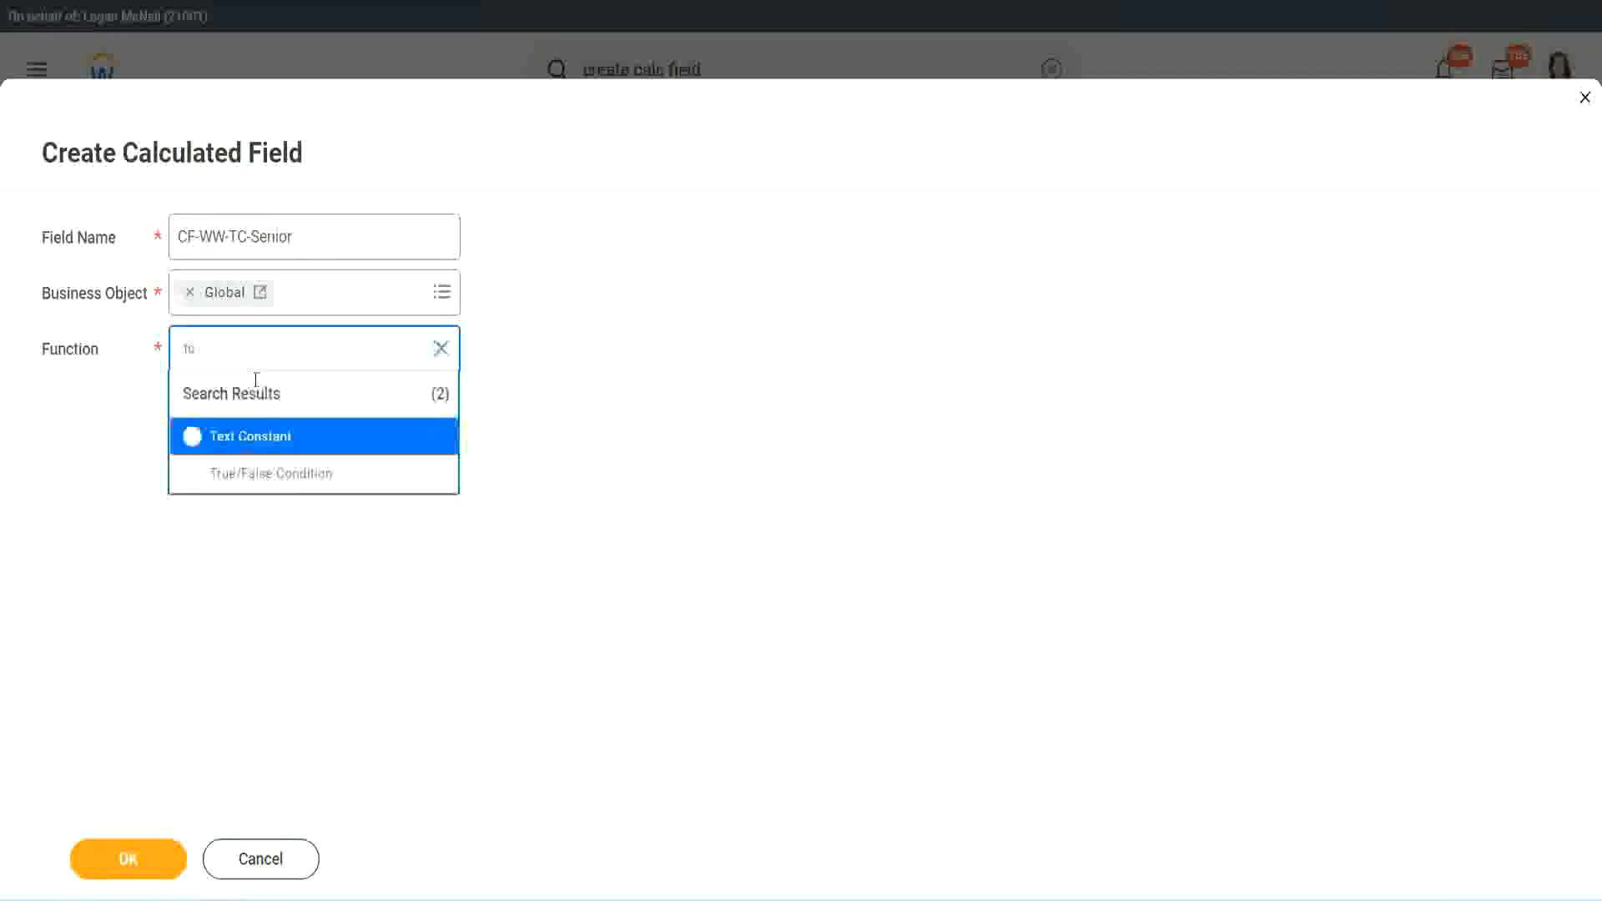
left_click(247, 436)
left_click(143, 870)
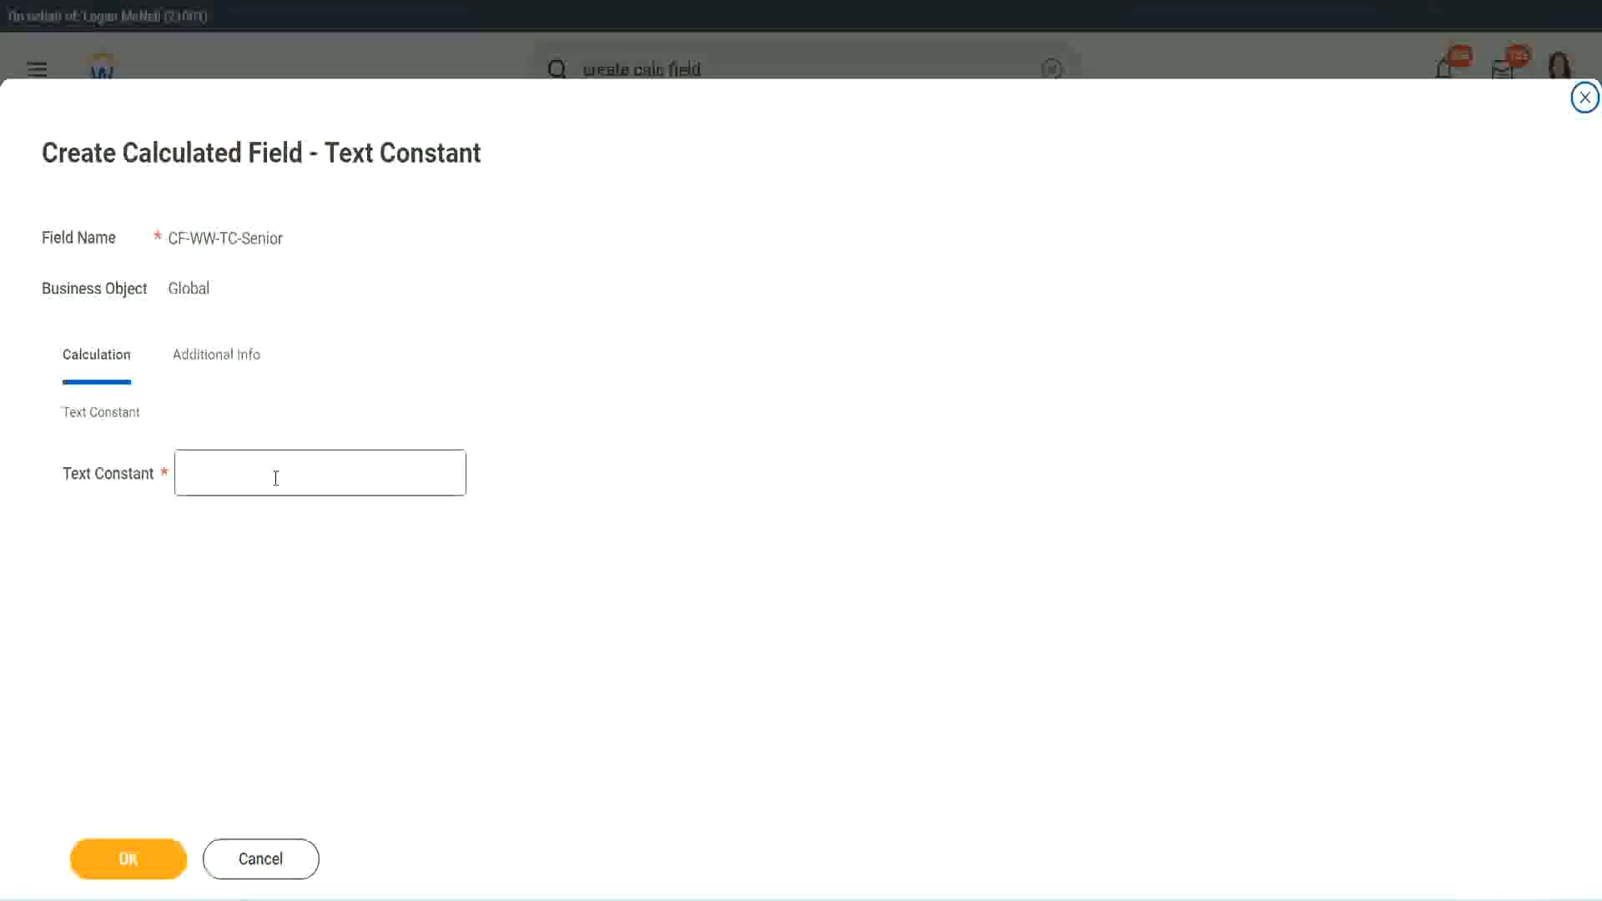
Step: Enter Senior as the text constant and save the calculated field
left_click(270, 468)
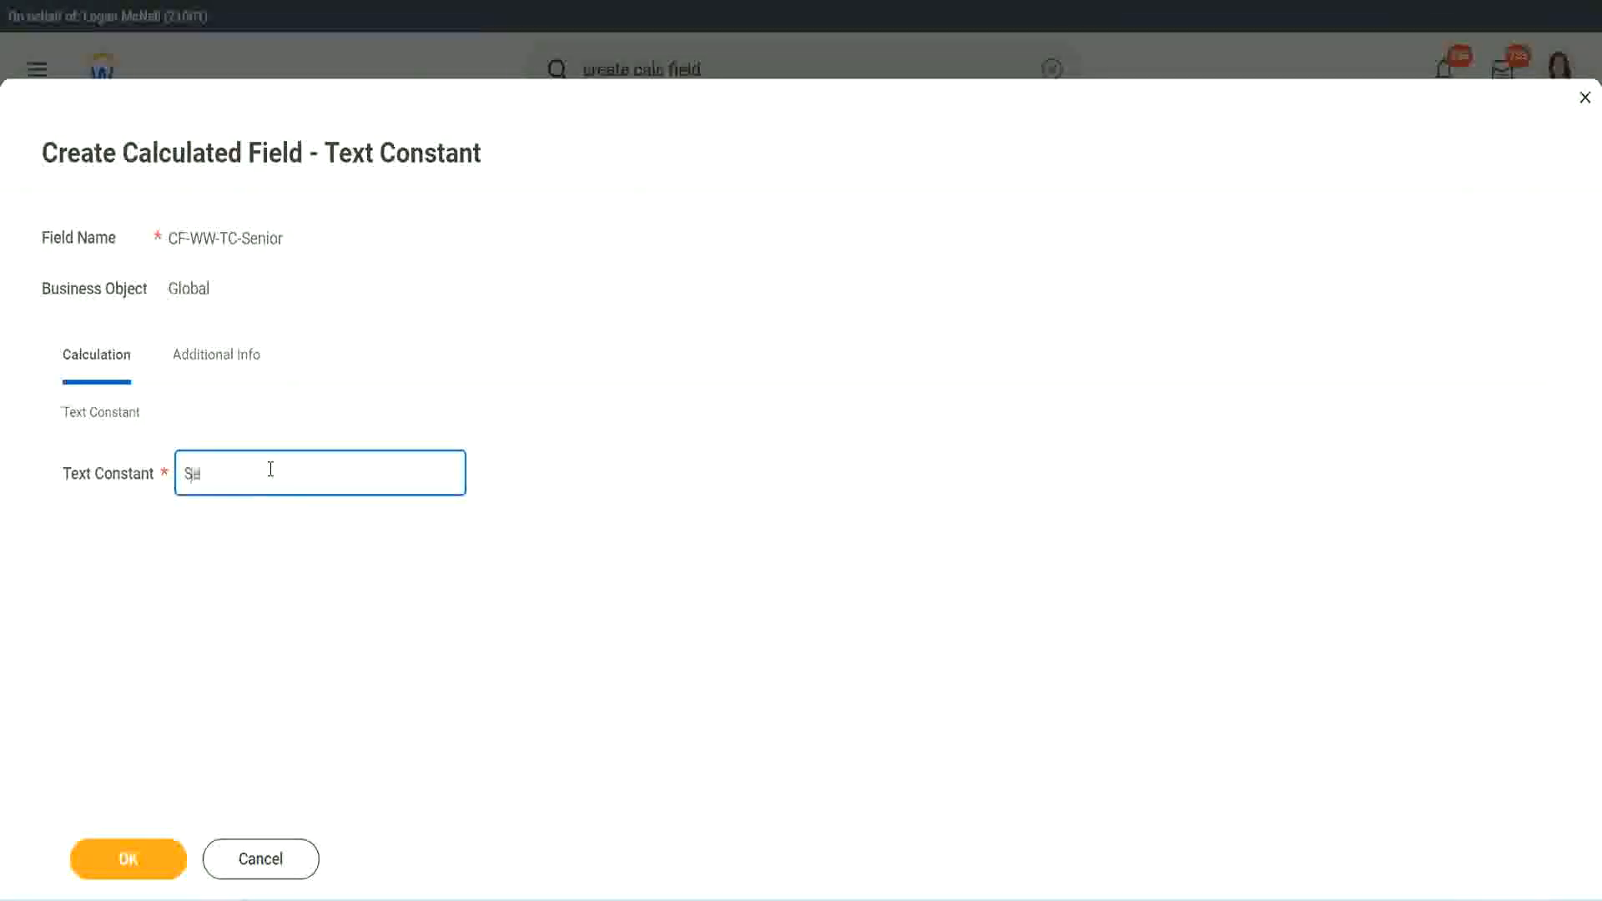
left_click(158, 847)
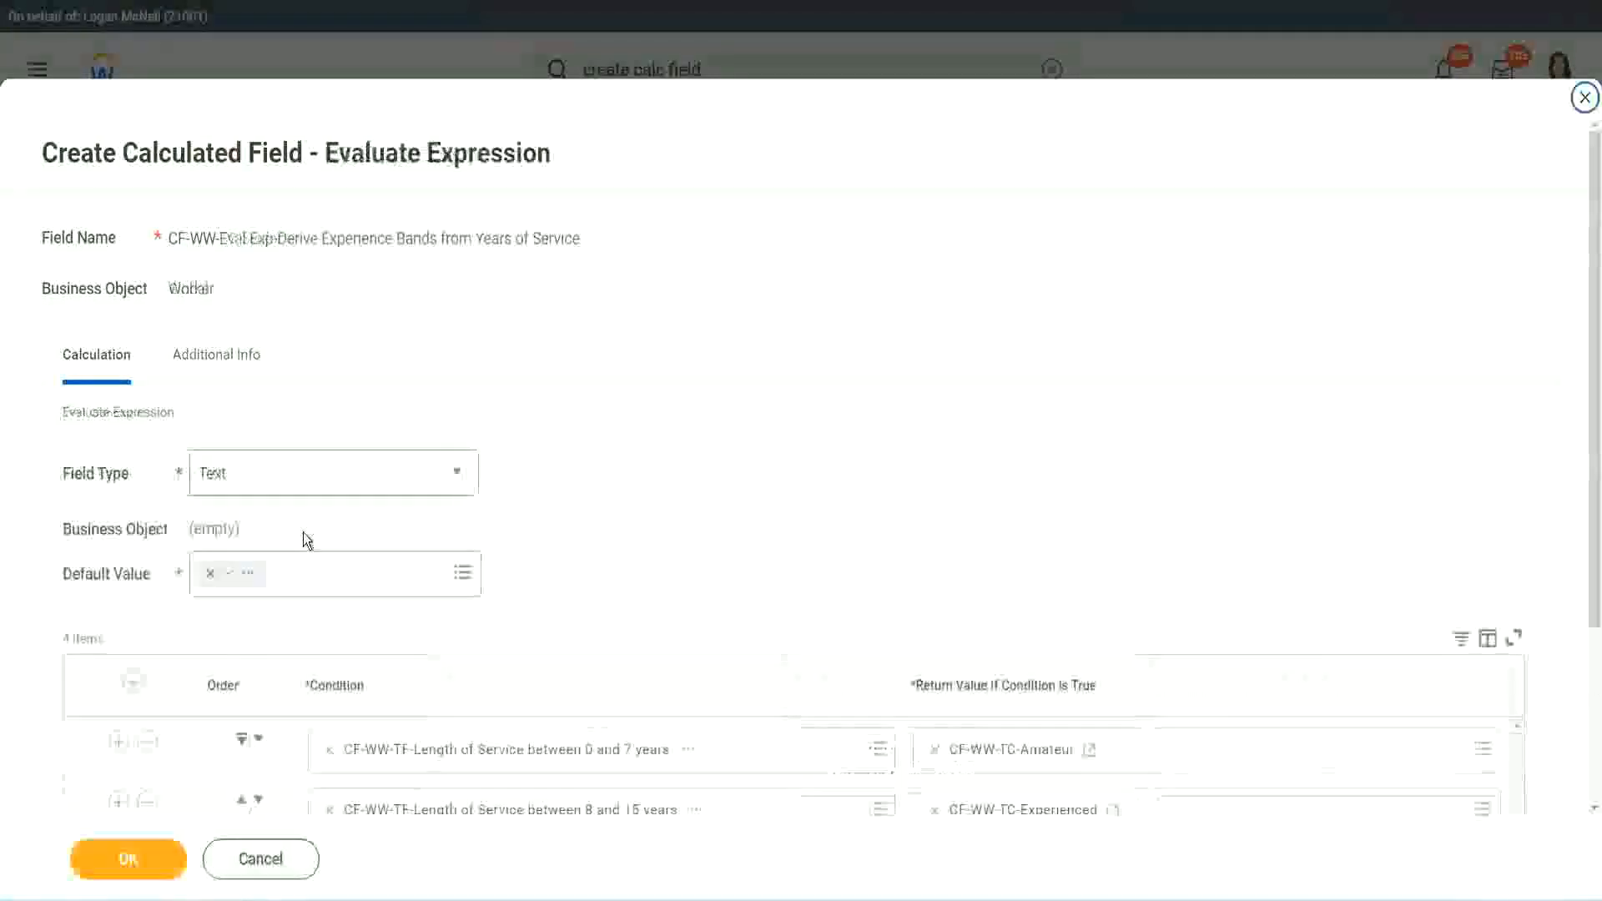
scroll(1160, 599, "down", 3)
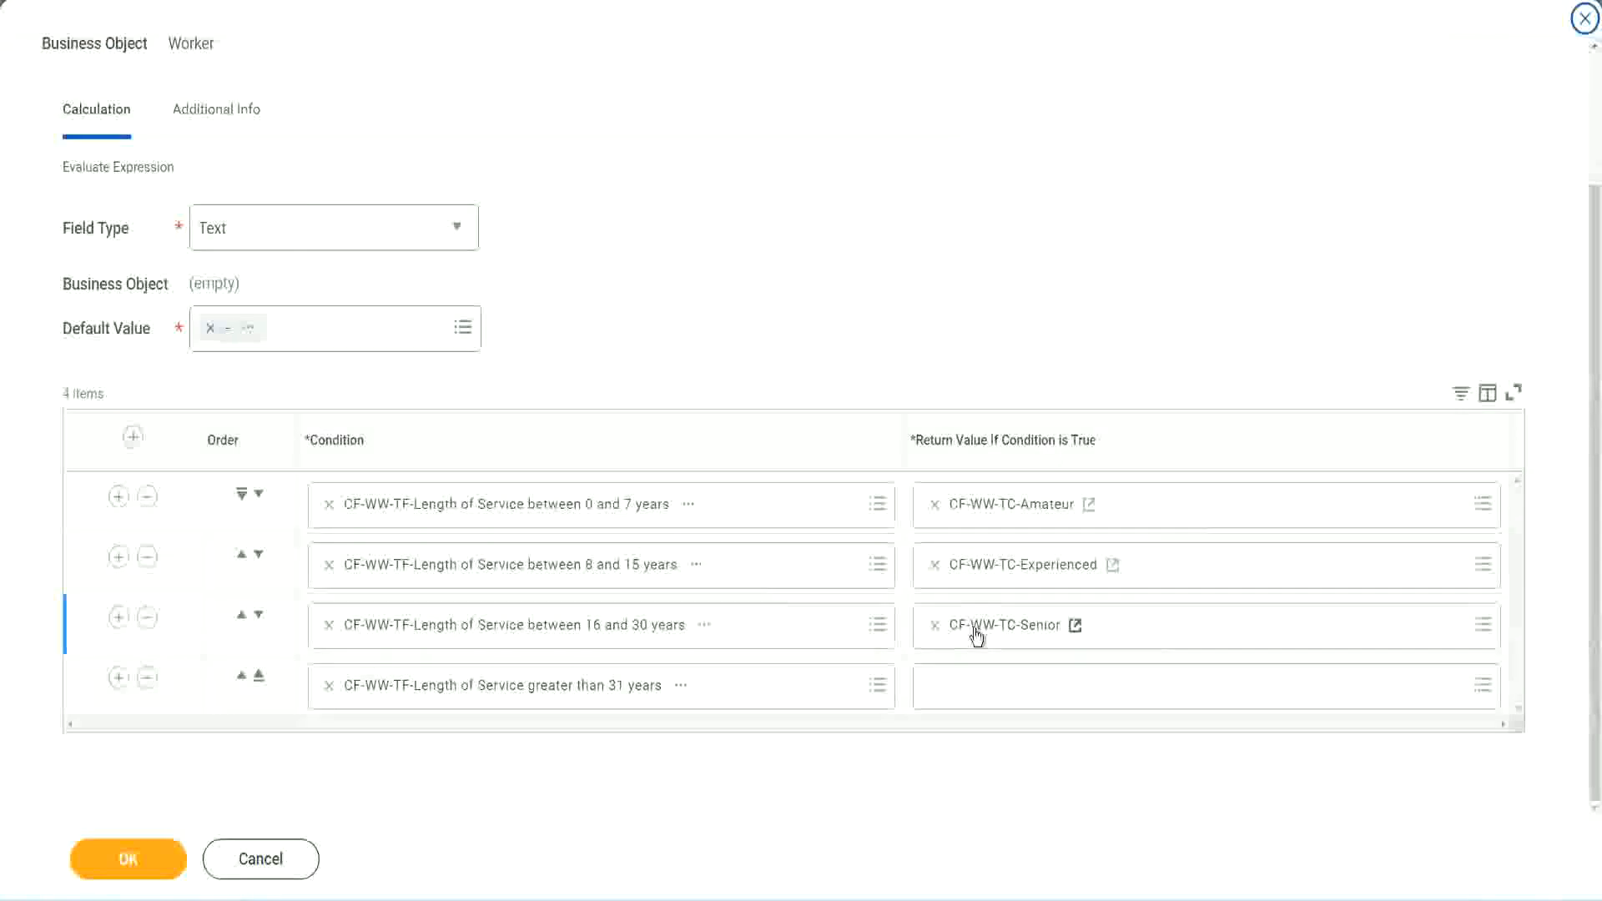
Step: Copy the Senior field name, start a new calculated field from the fourth row's return value, and paste the name
right_click(974, 629)
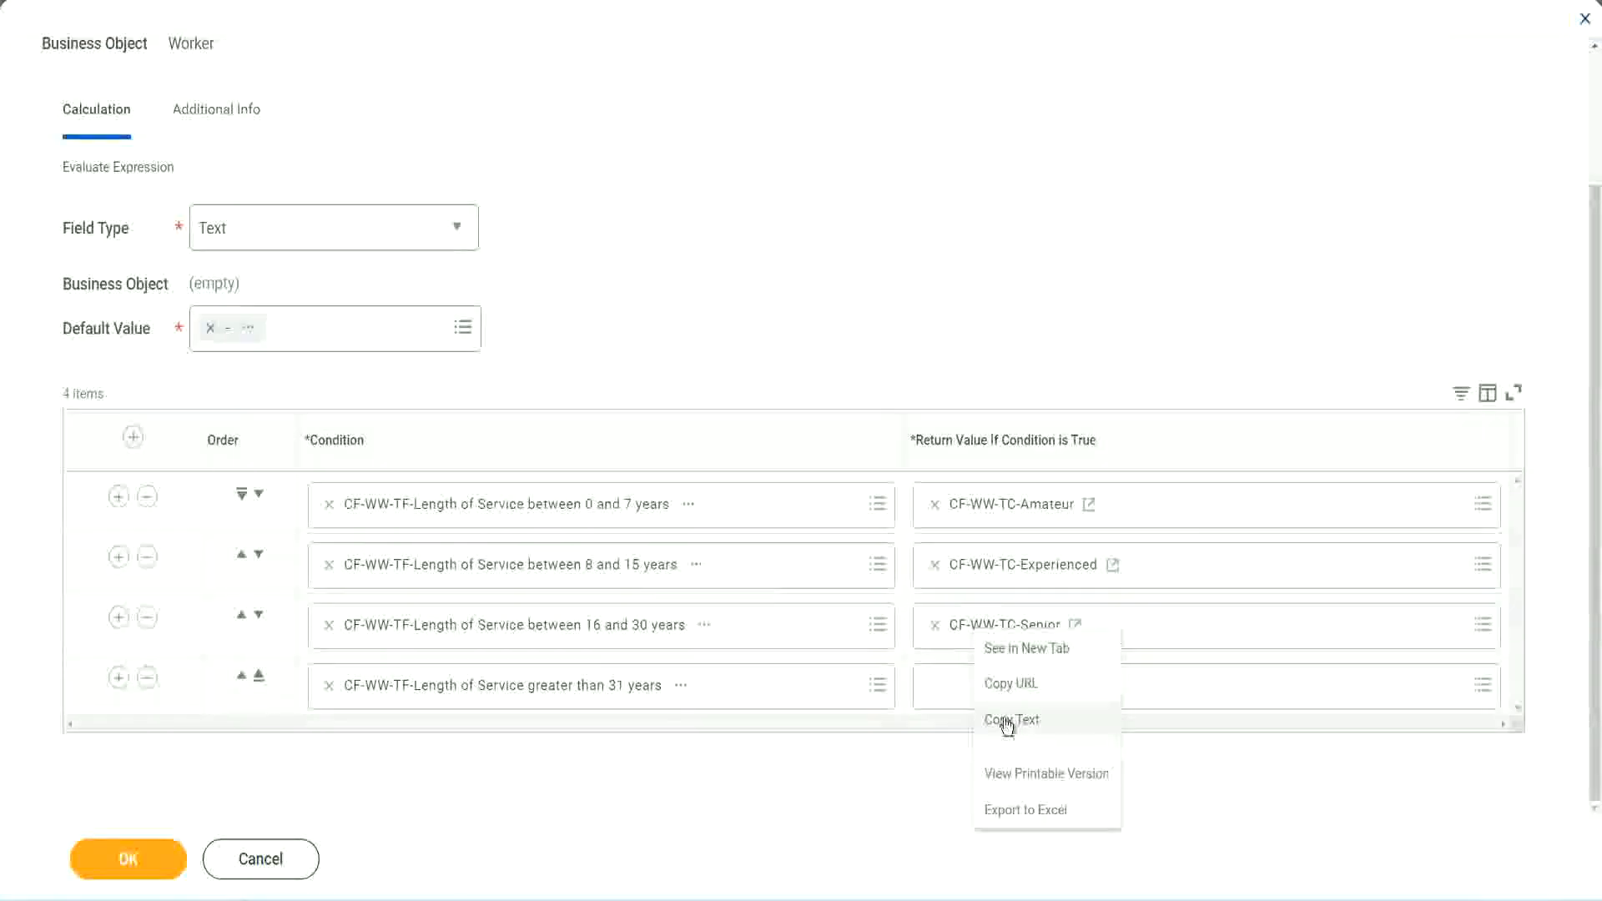
left_click(1008, 716)
left_click(974, 688)
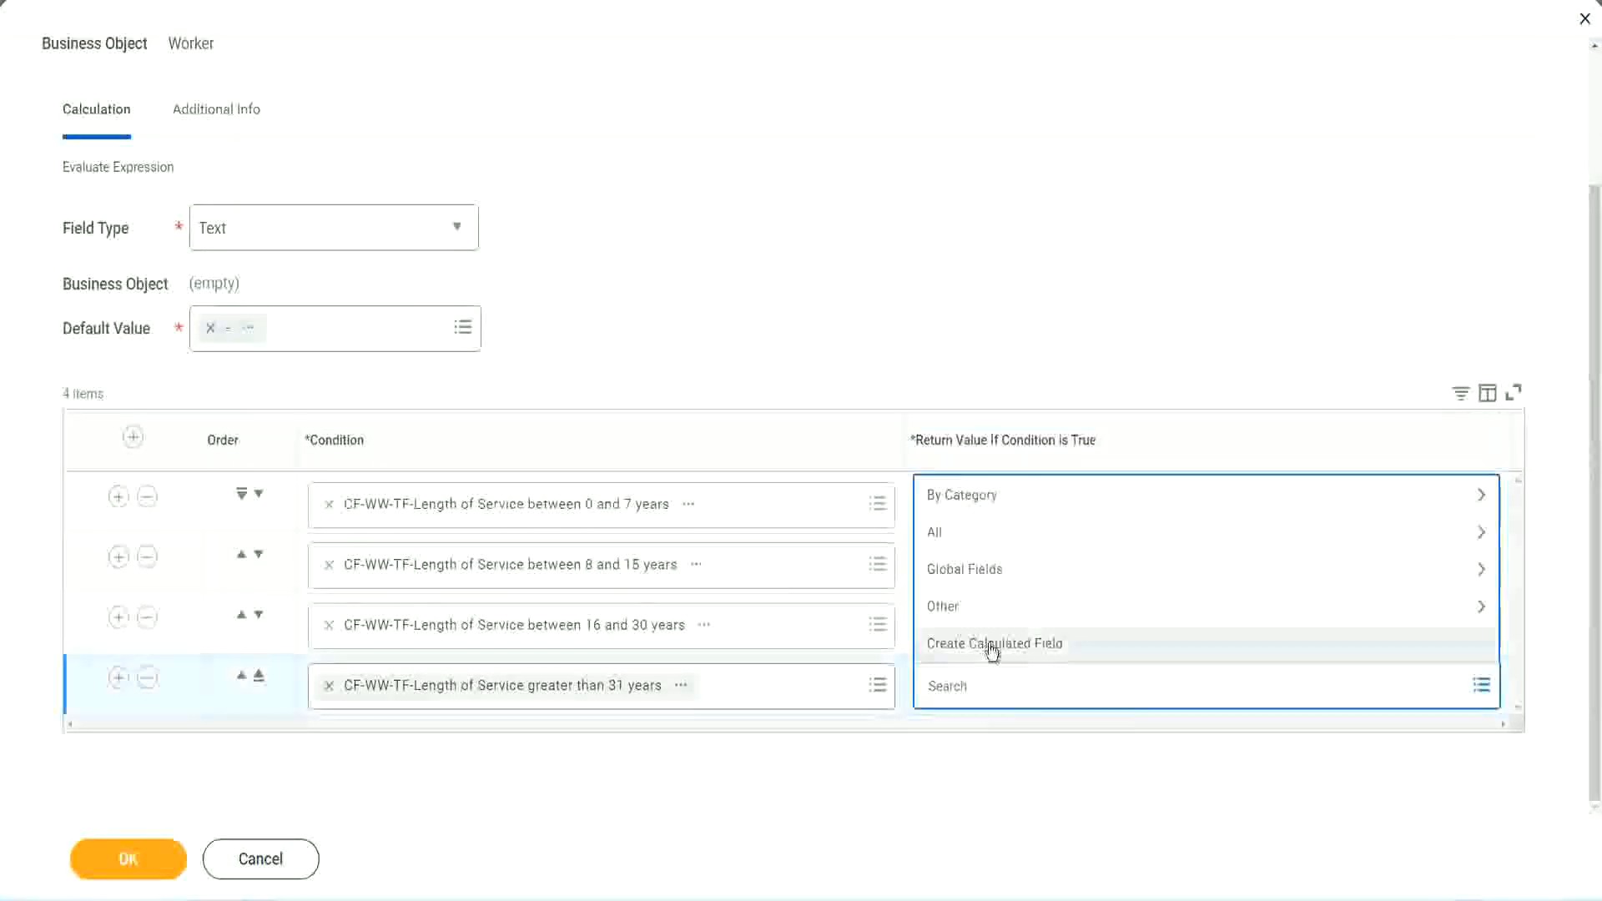
left_click(991, 648)
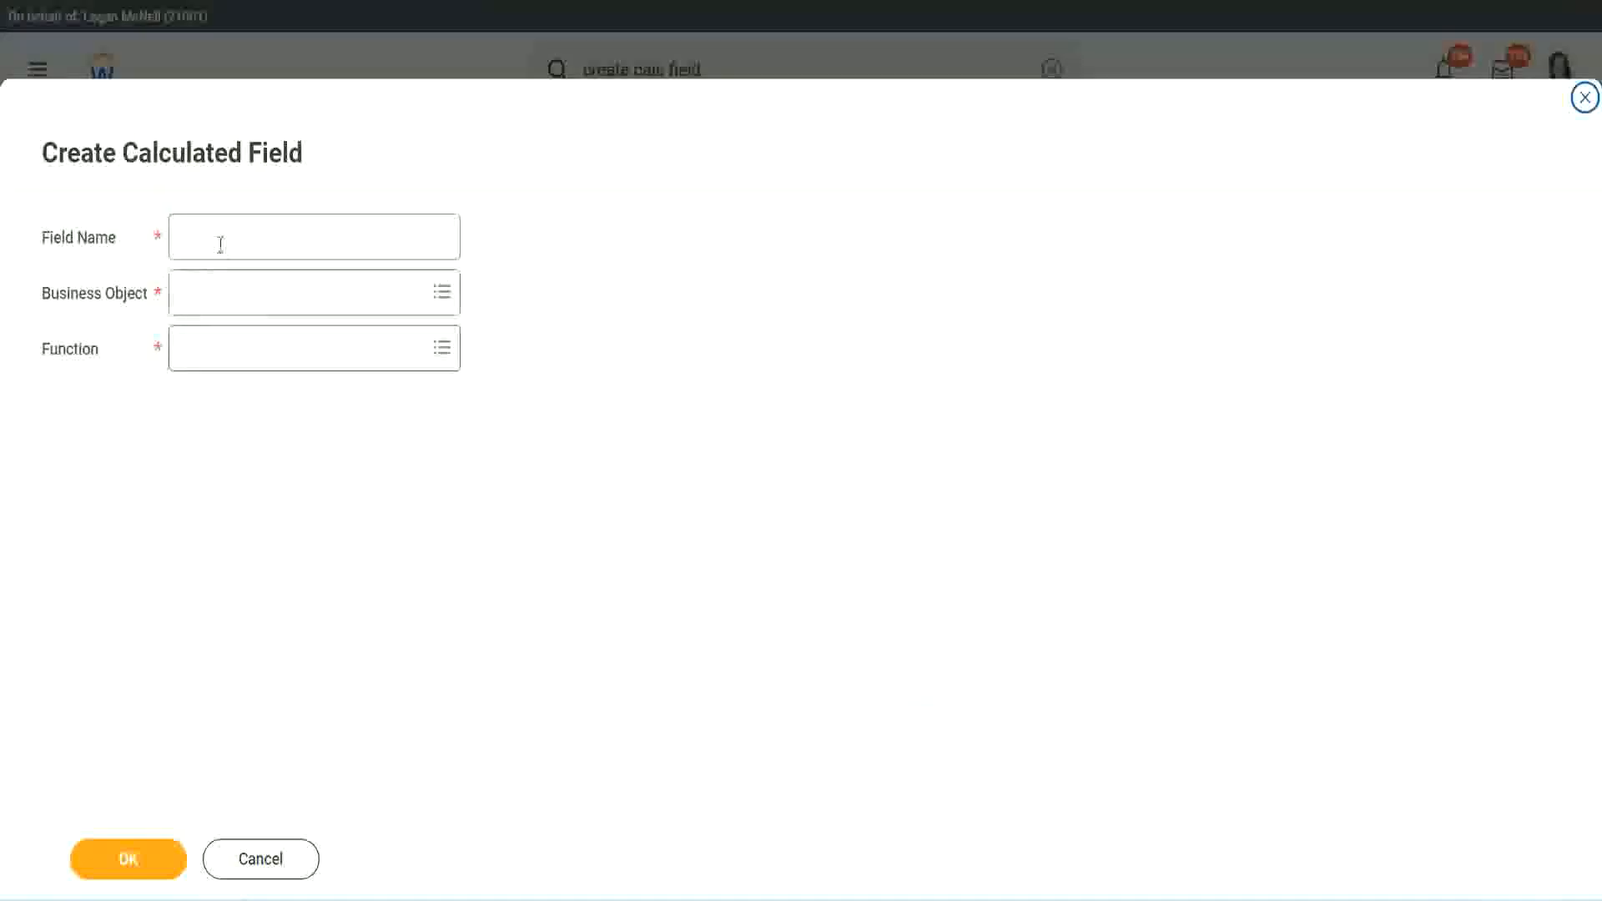
left_click(220, 244)
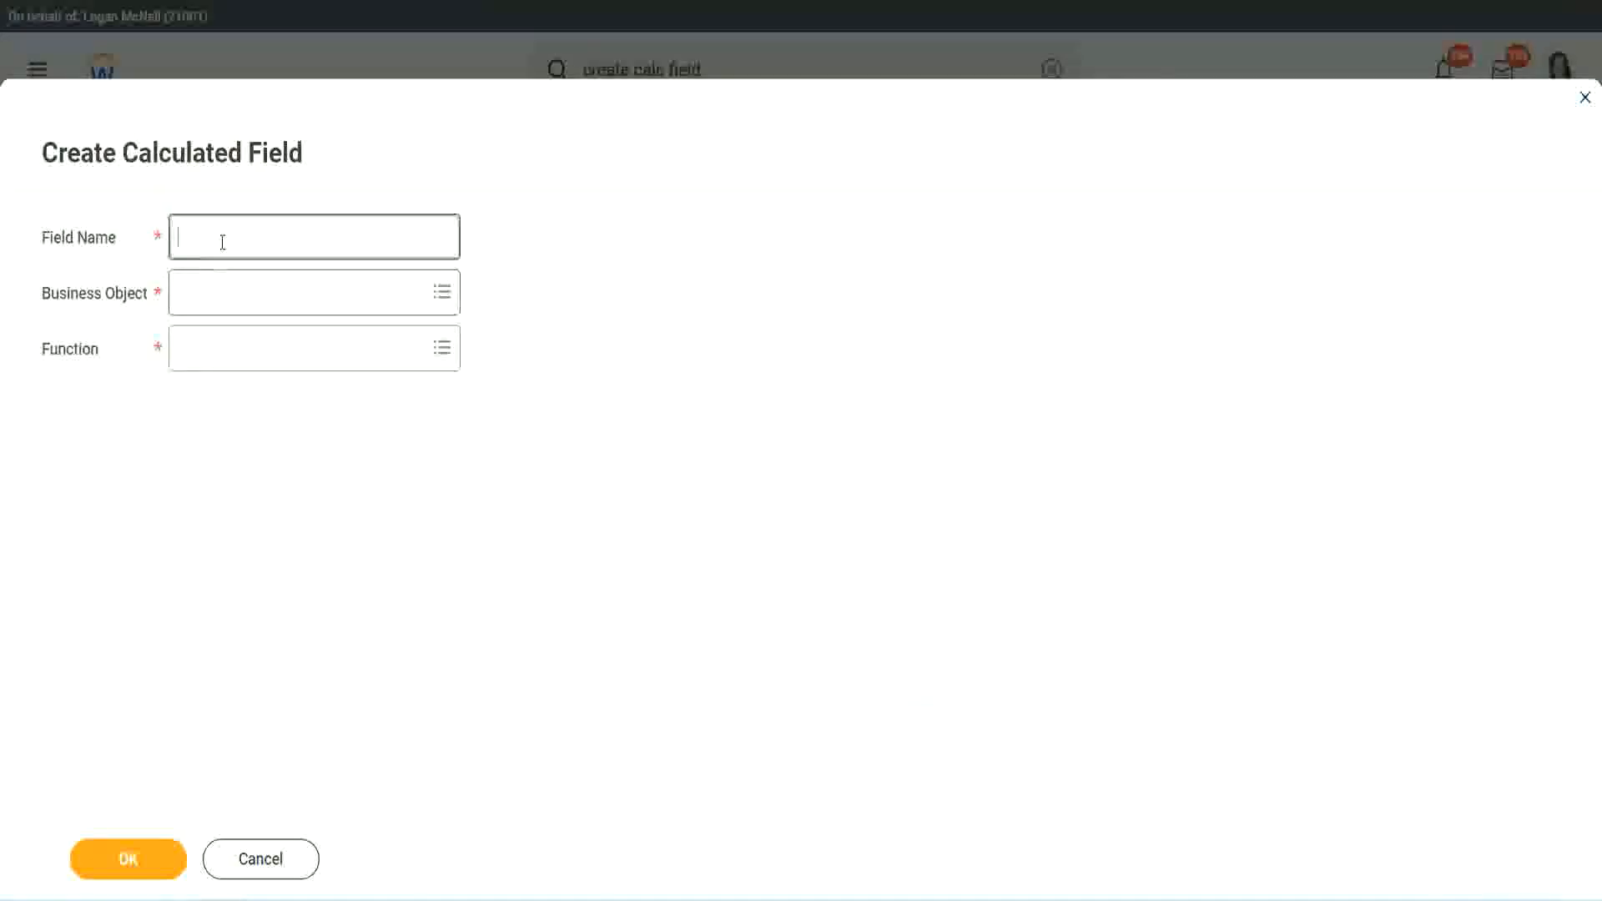
key("ctrl+v")
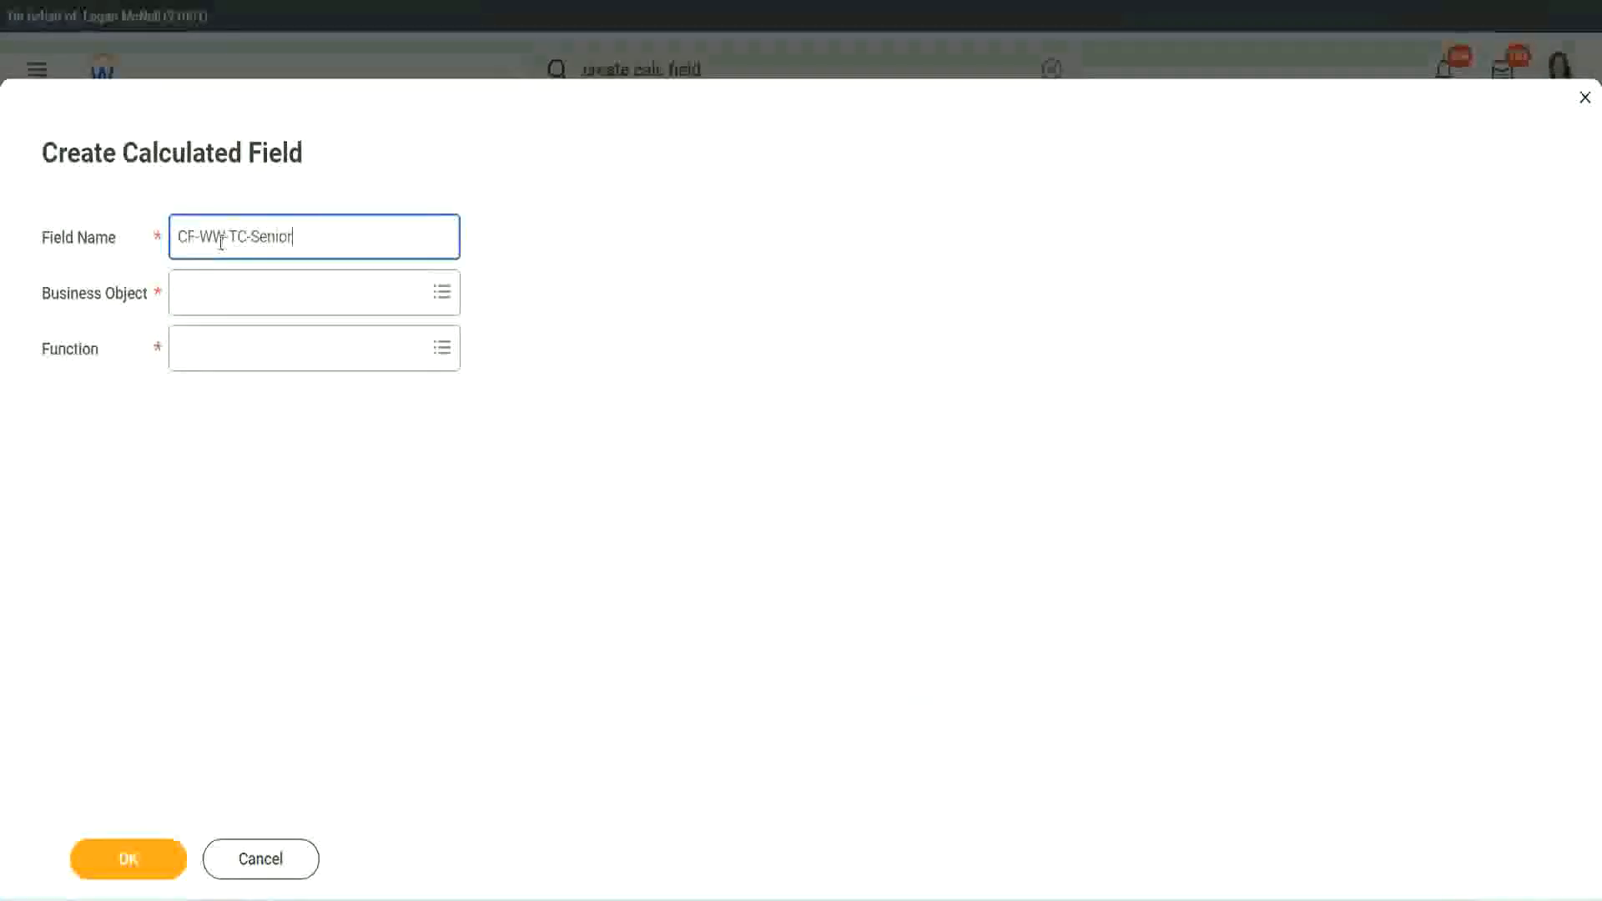
Step: Rename the new field CF-WW-TC-Legend and set its business object to Global
key("ctrl+shift+Left")
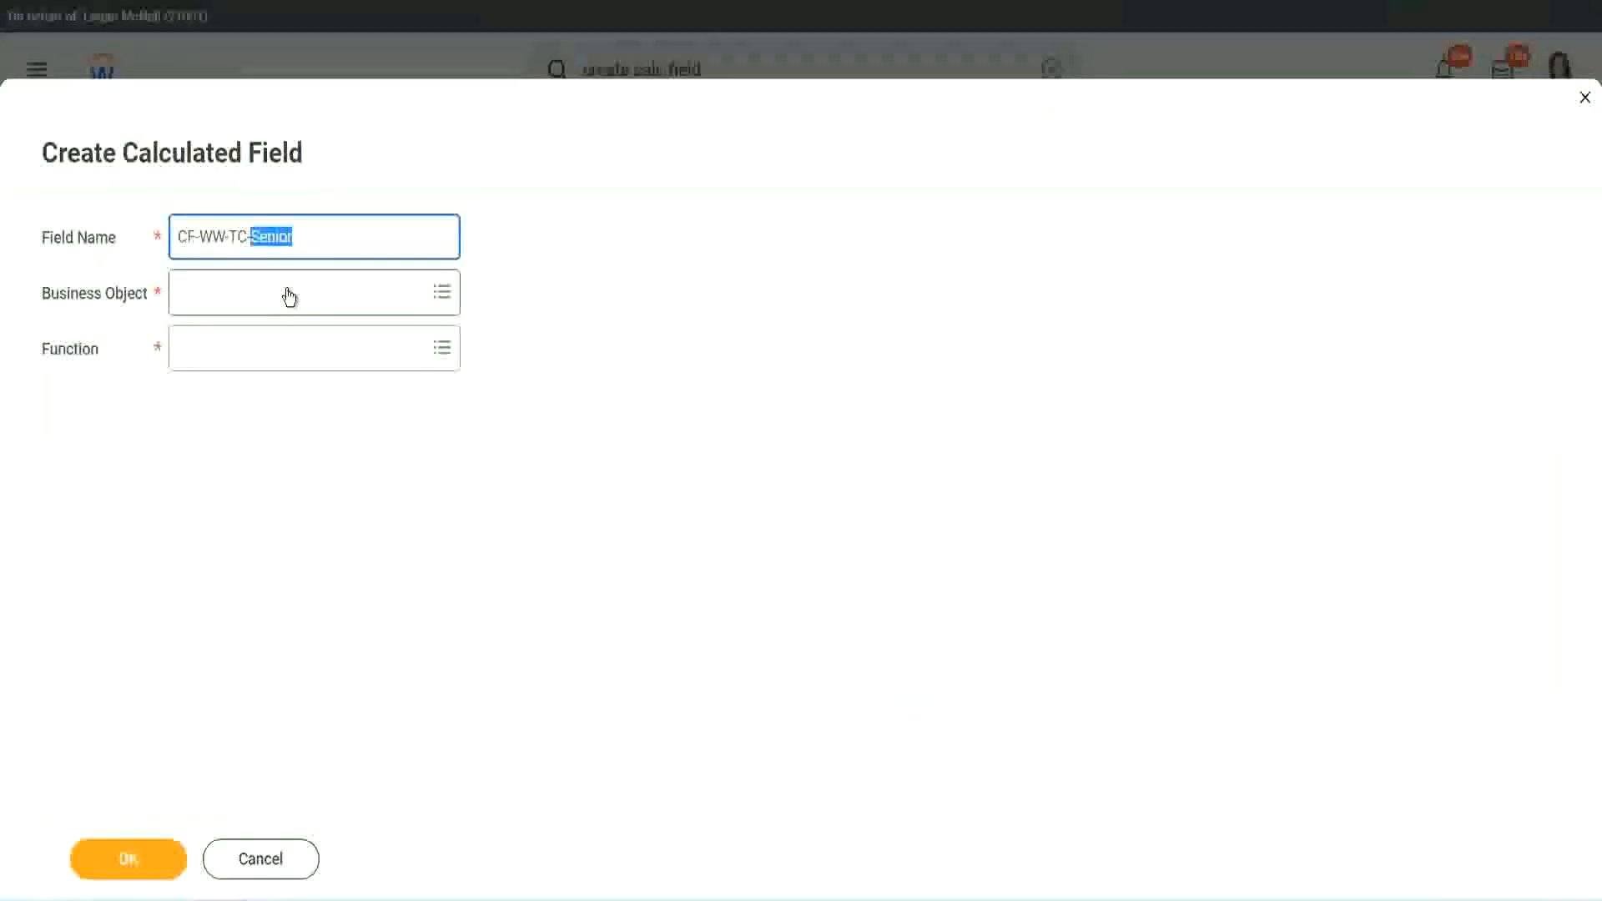
type("Legend")
left_click(226, 304)
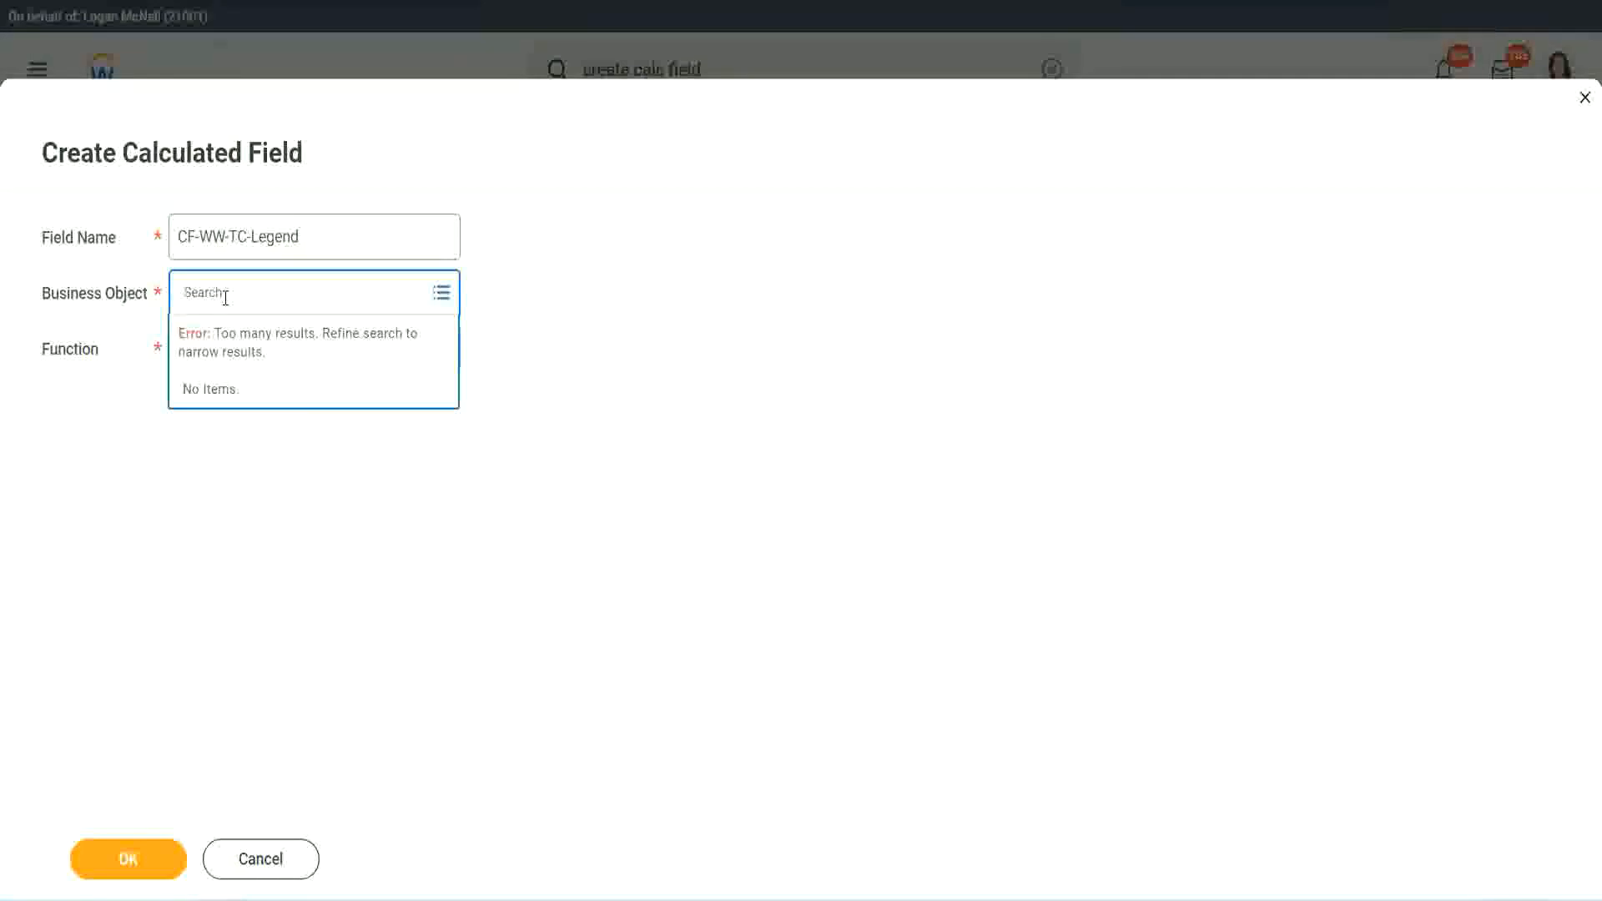
type("wlo")
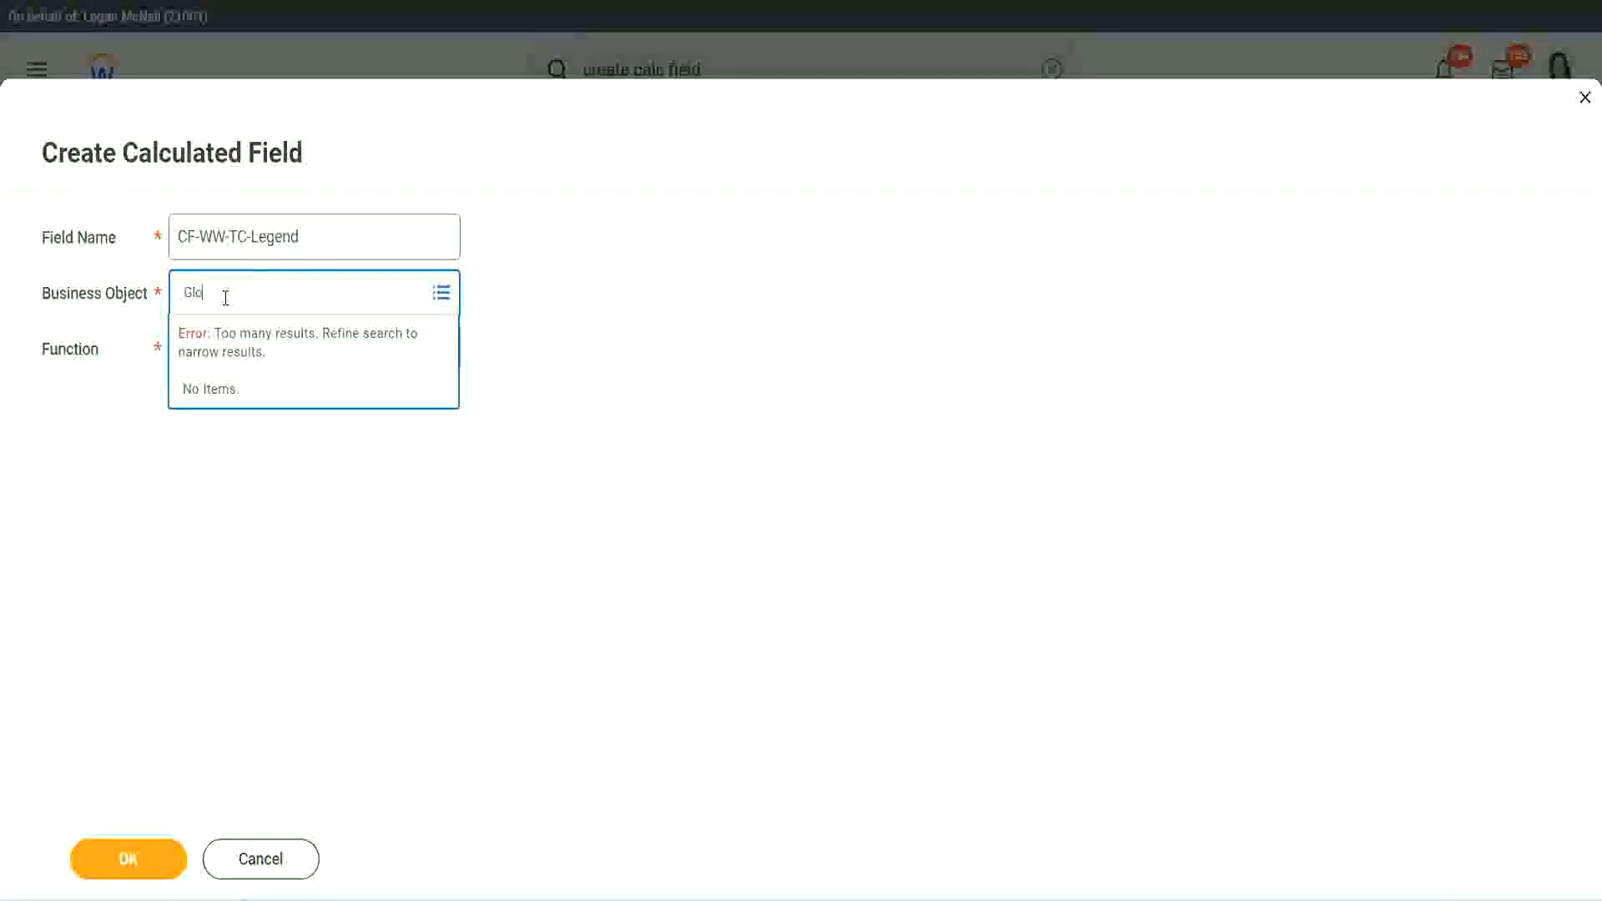
type("bal")
key("Return")
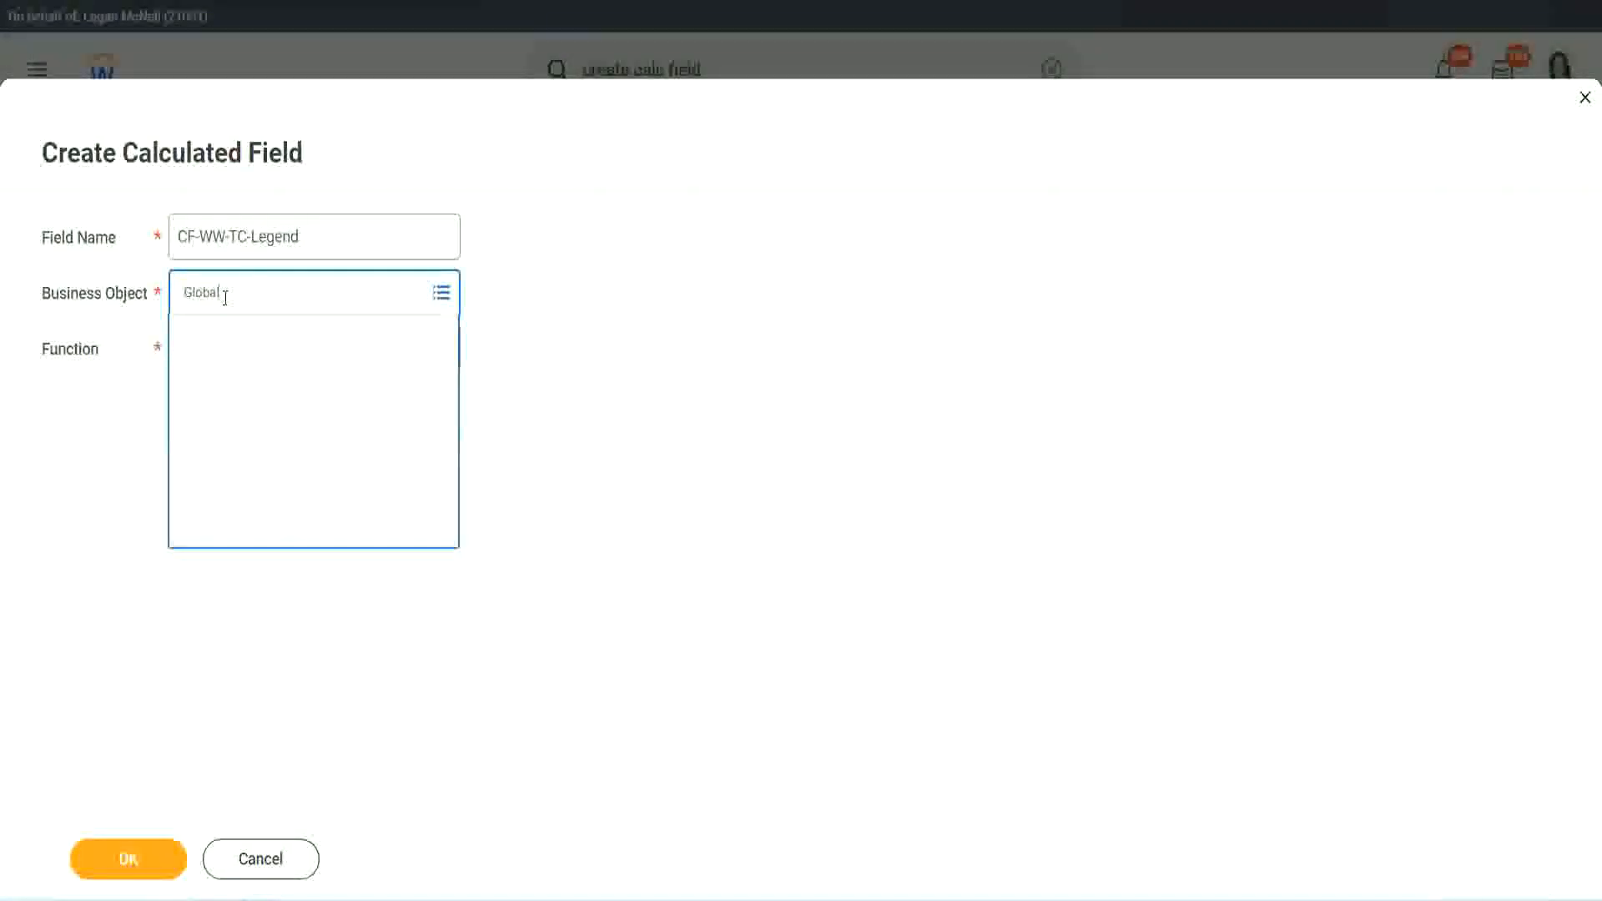
left_click(229, 382)
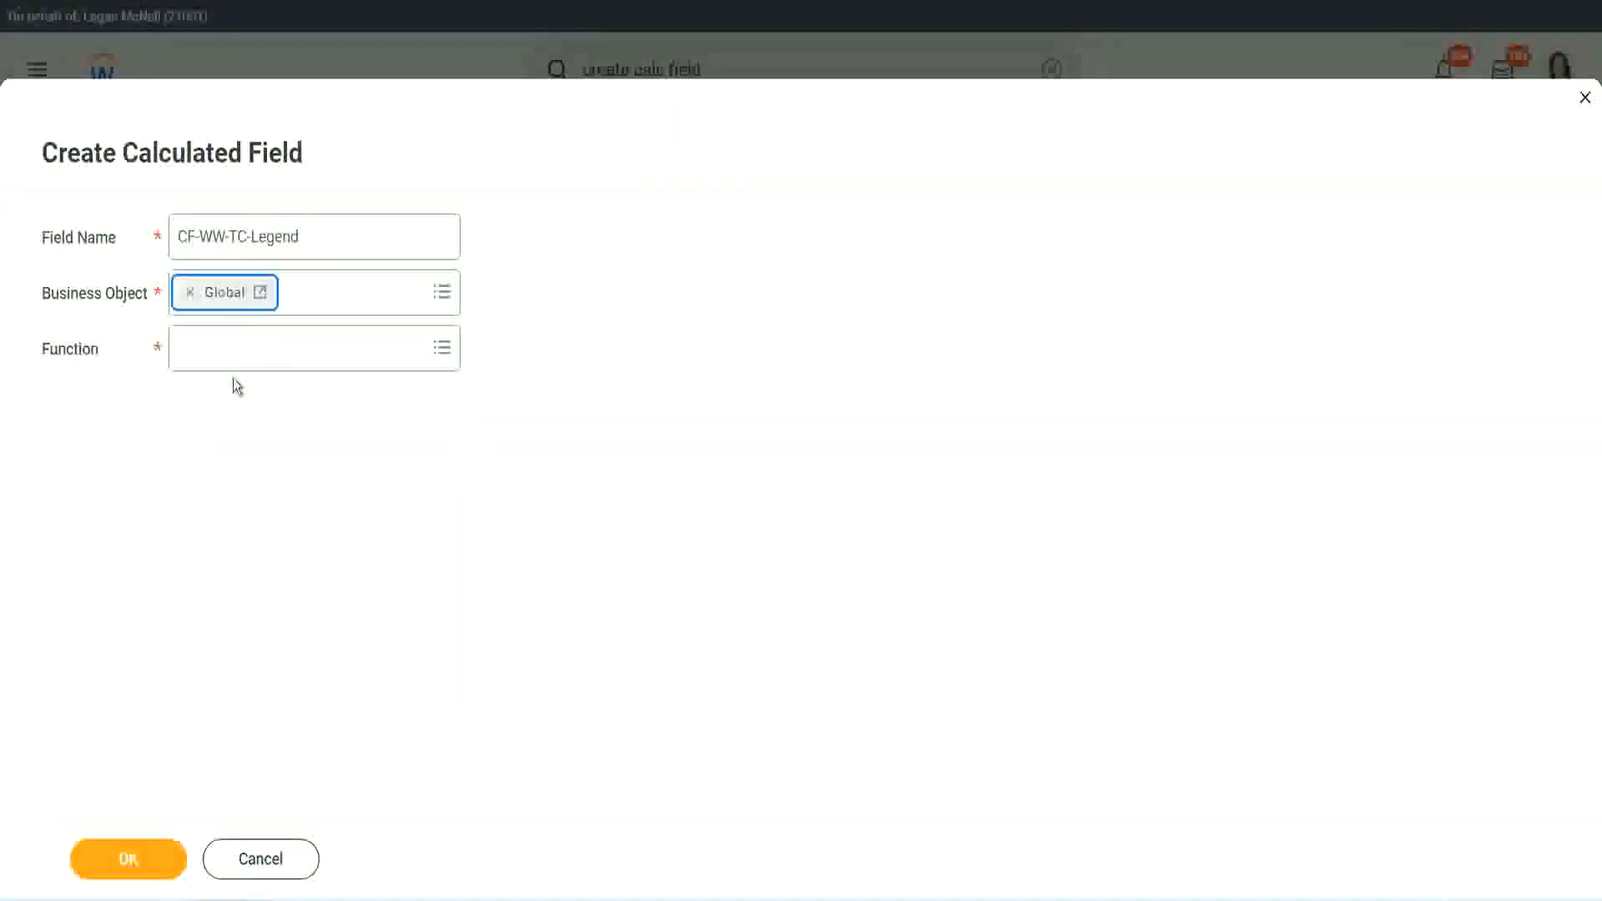
Step: Choose the Text Constant function for the Legend field and continue
left_click(232, 351)
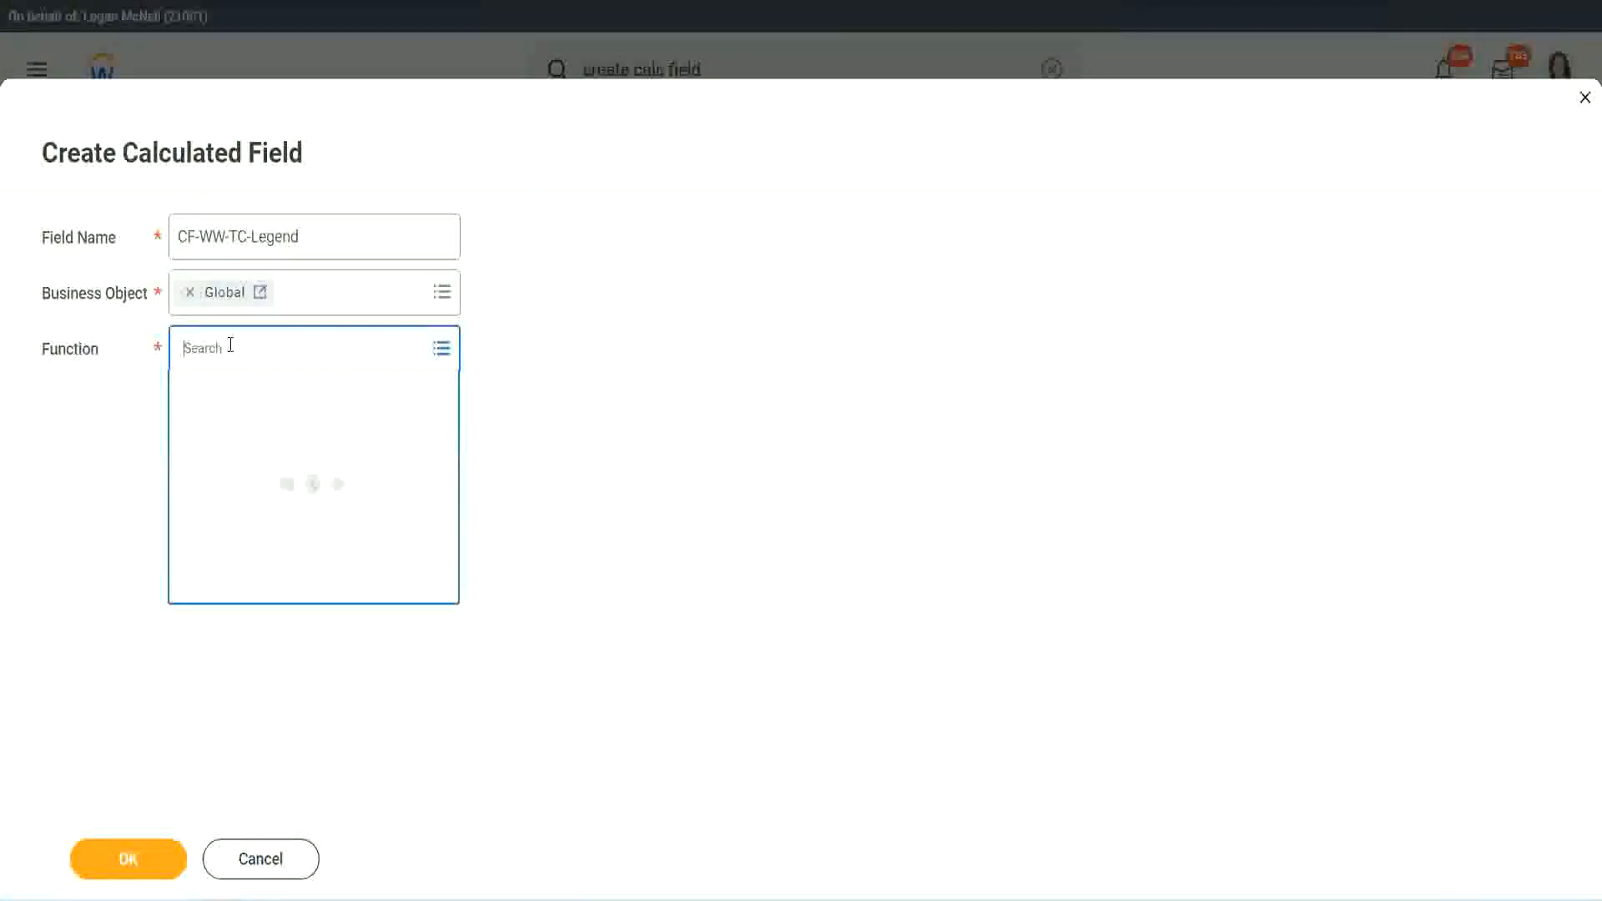
type("td")
key("Return")
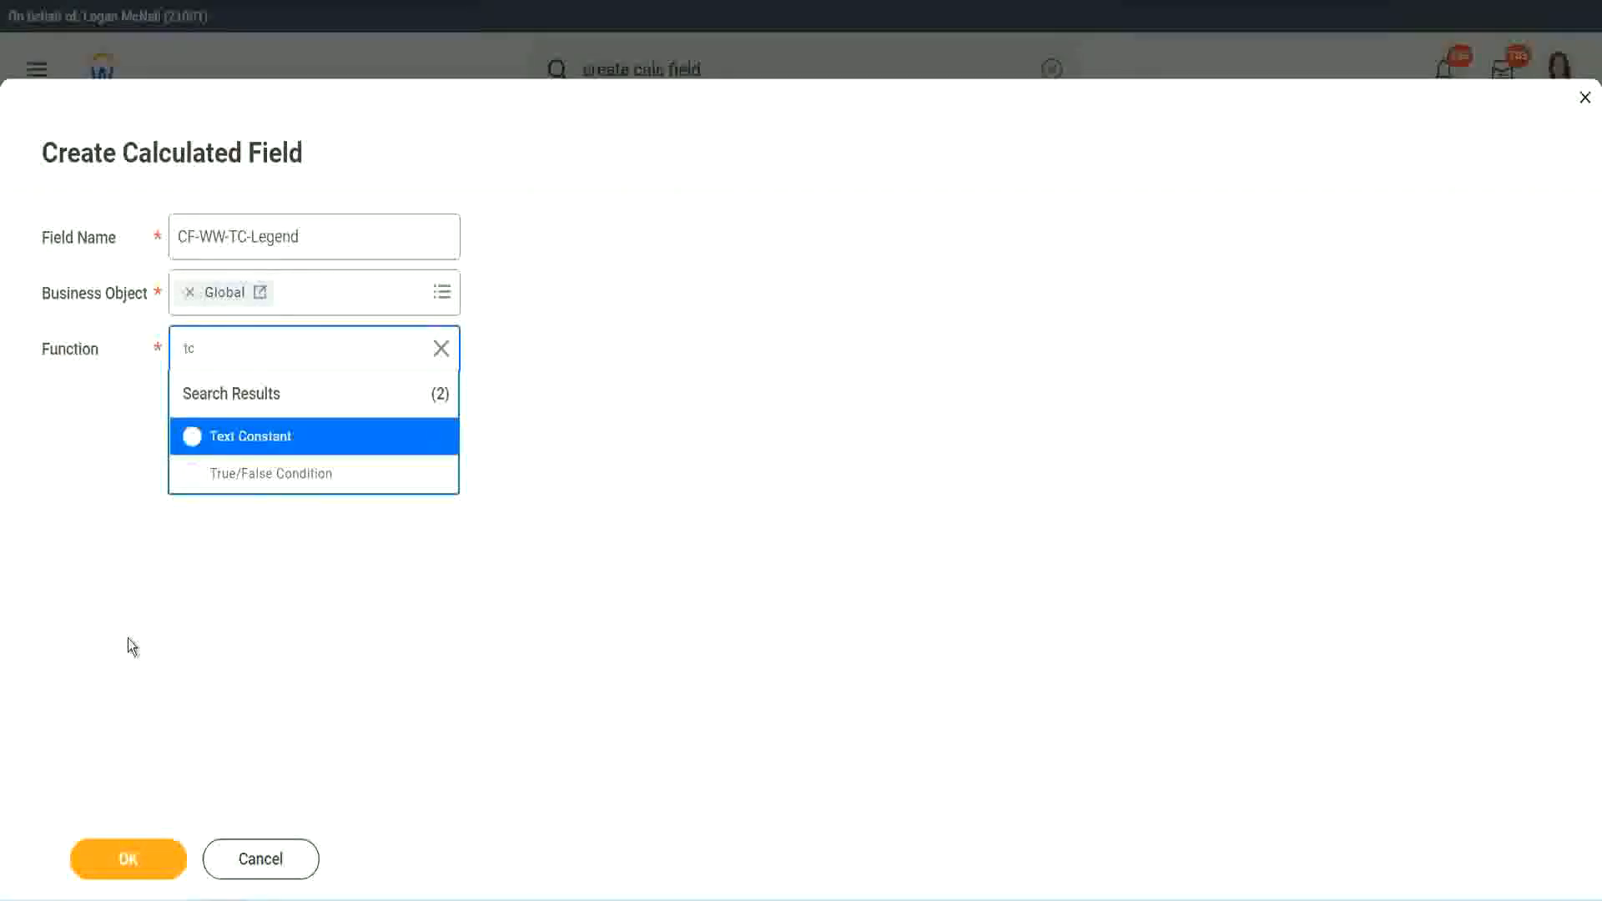
left_click(299, 439)
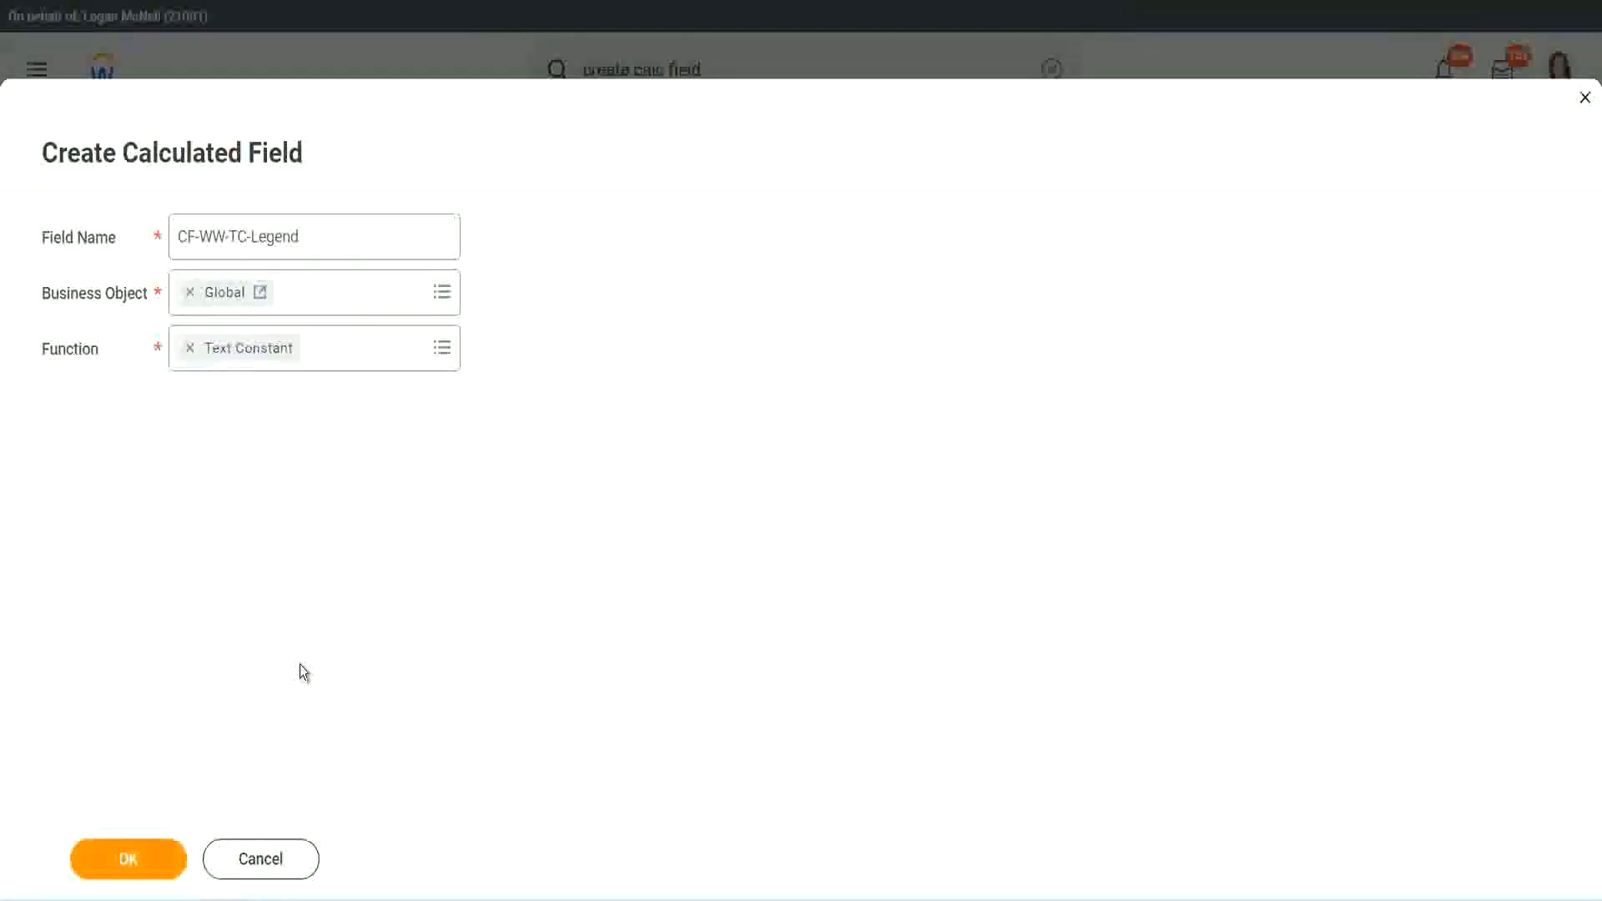
key("Return")
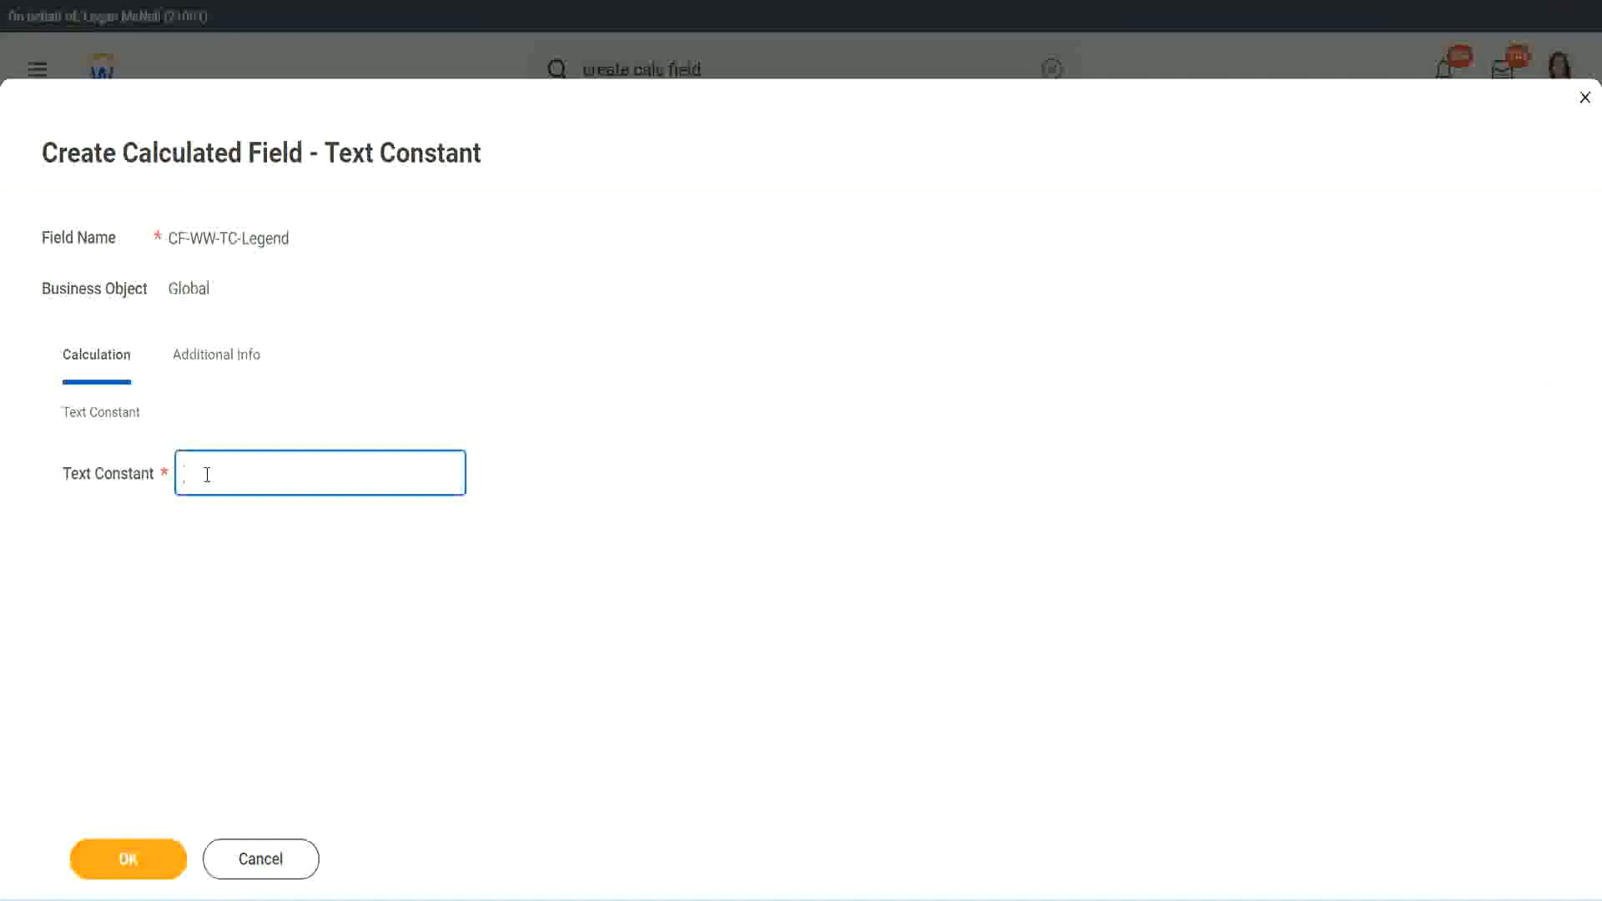
Step: Enter Legend as the text constant and save the calculated field
type("Legend")
left_click(138, 865)
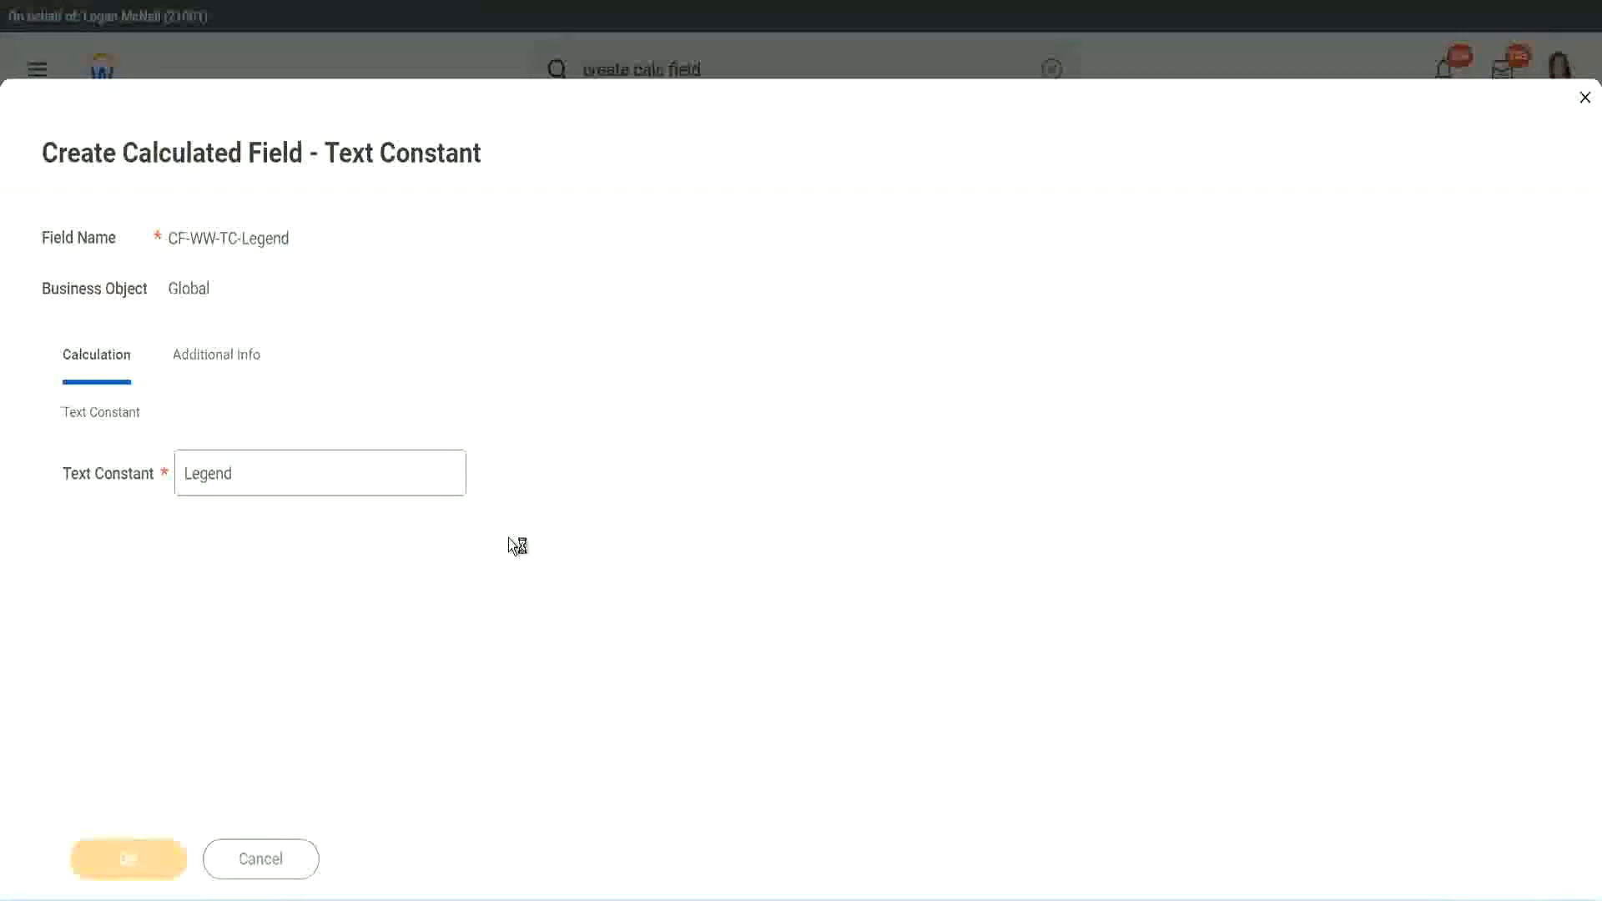
scroll(849, 449, "down", 3)
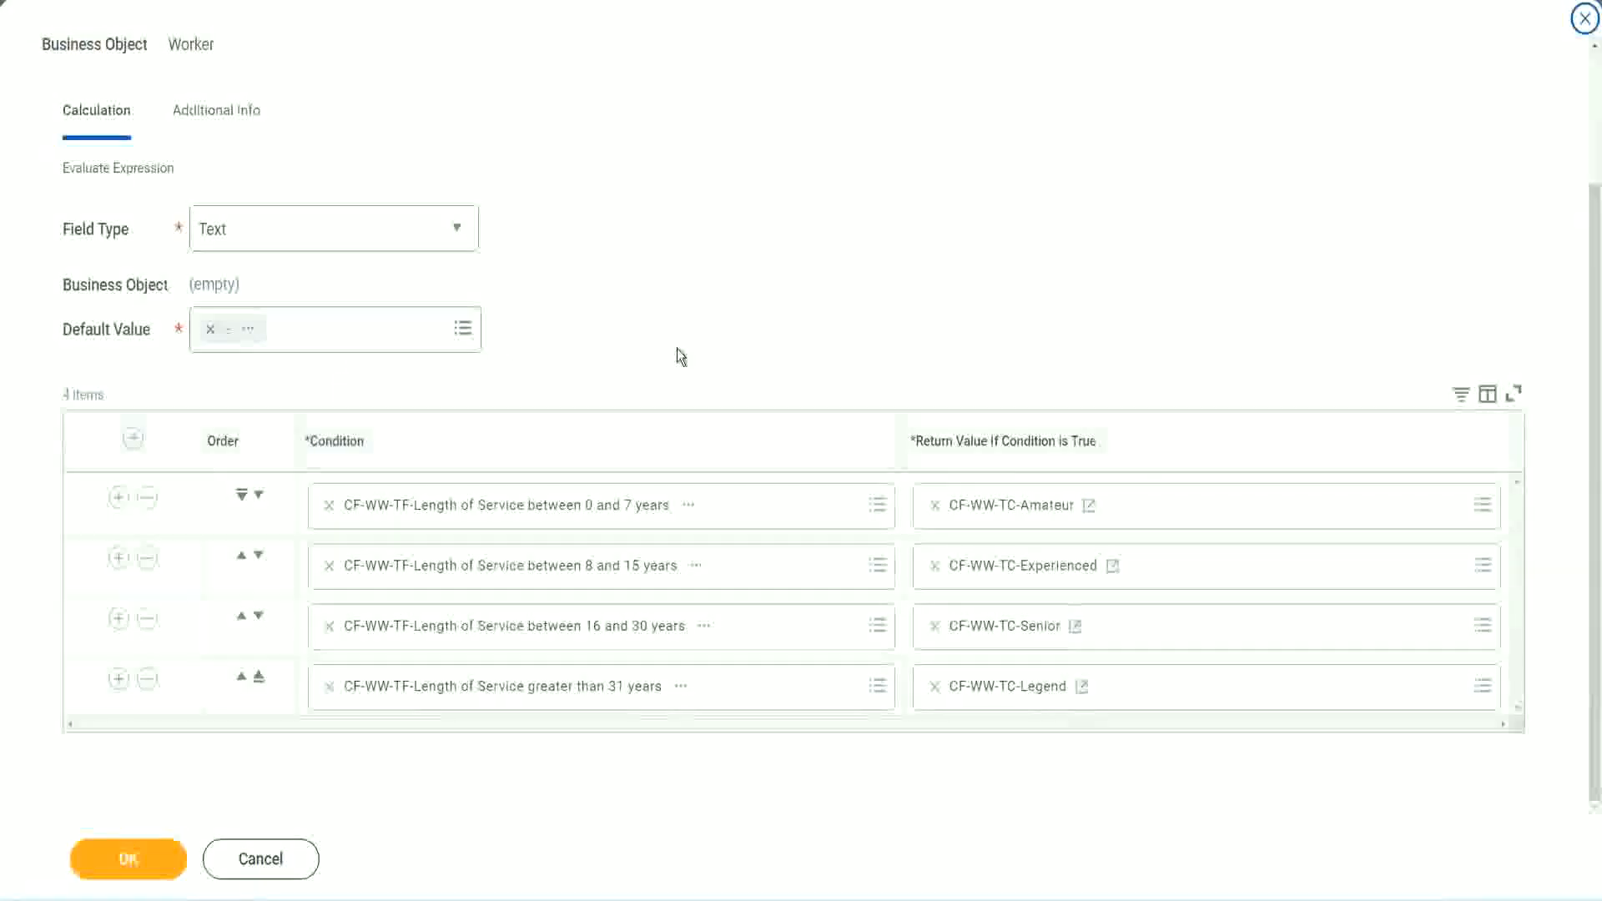
Step: Save the Evaluate Expression calculated field with all four conditions and their return values
scroll(679, 338, "up", 2)
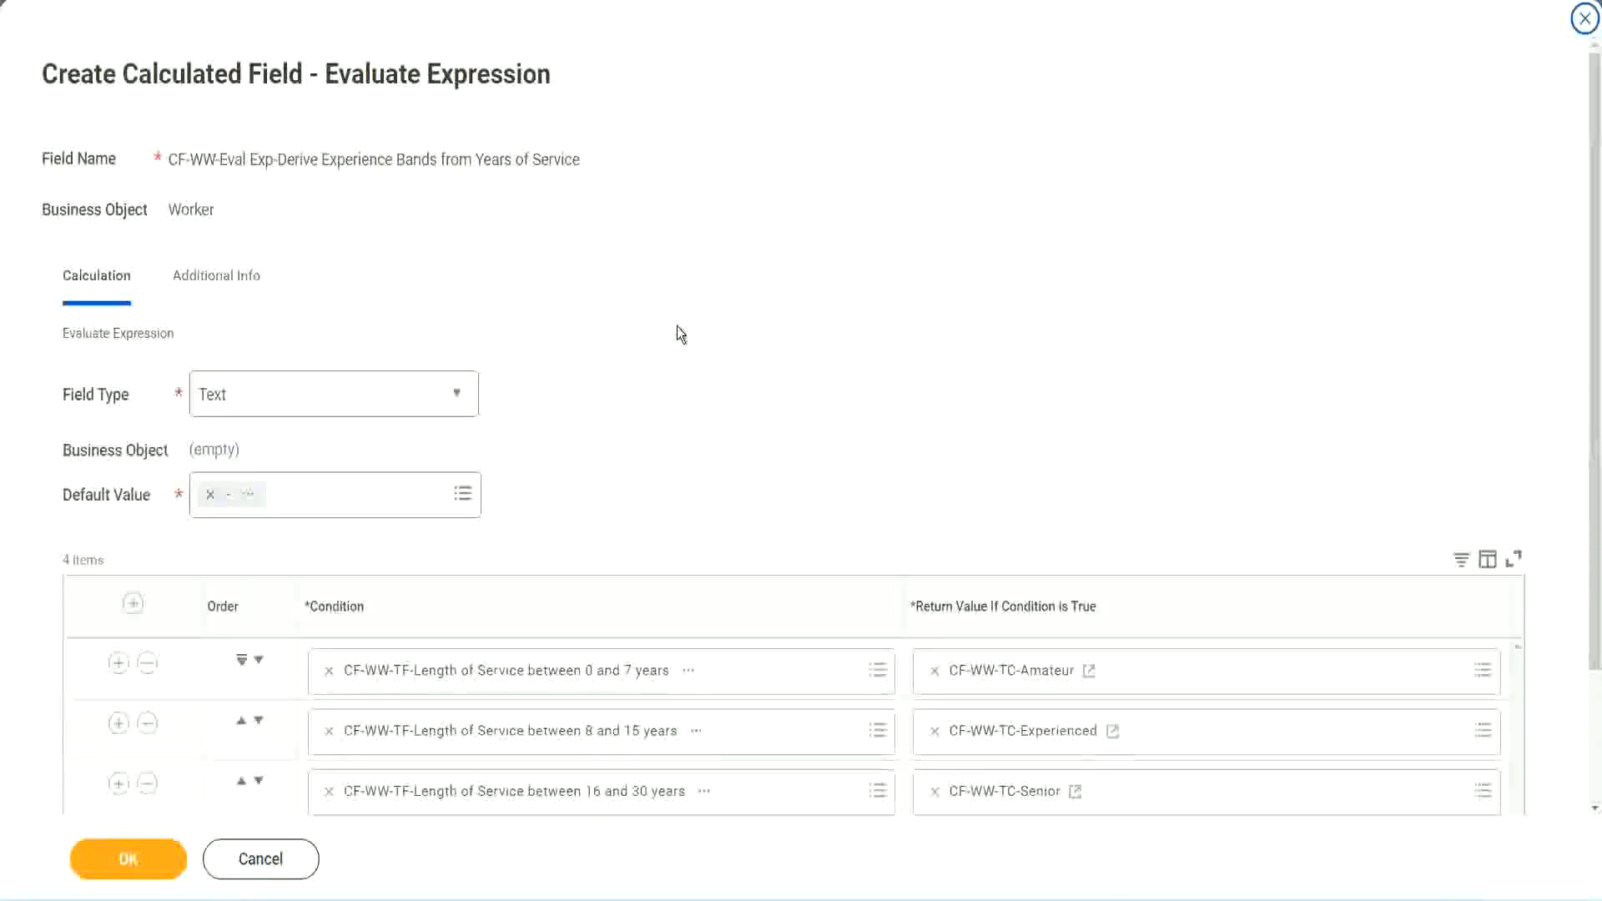
scroll(677, 333, "down", 2)
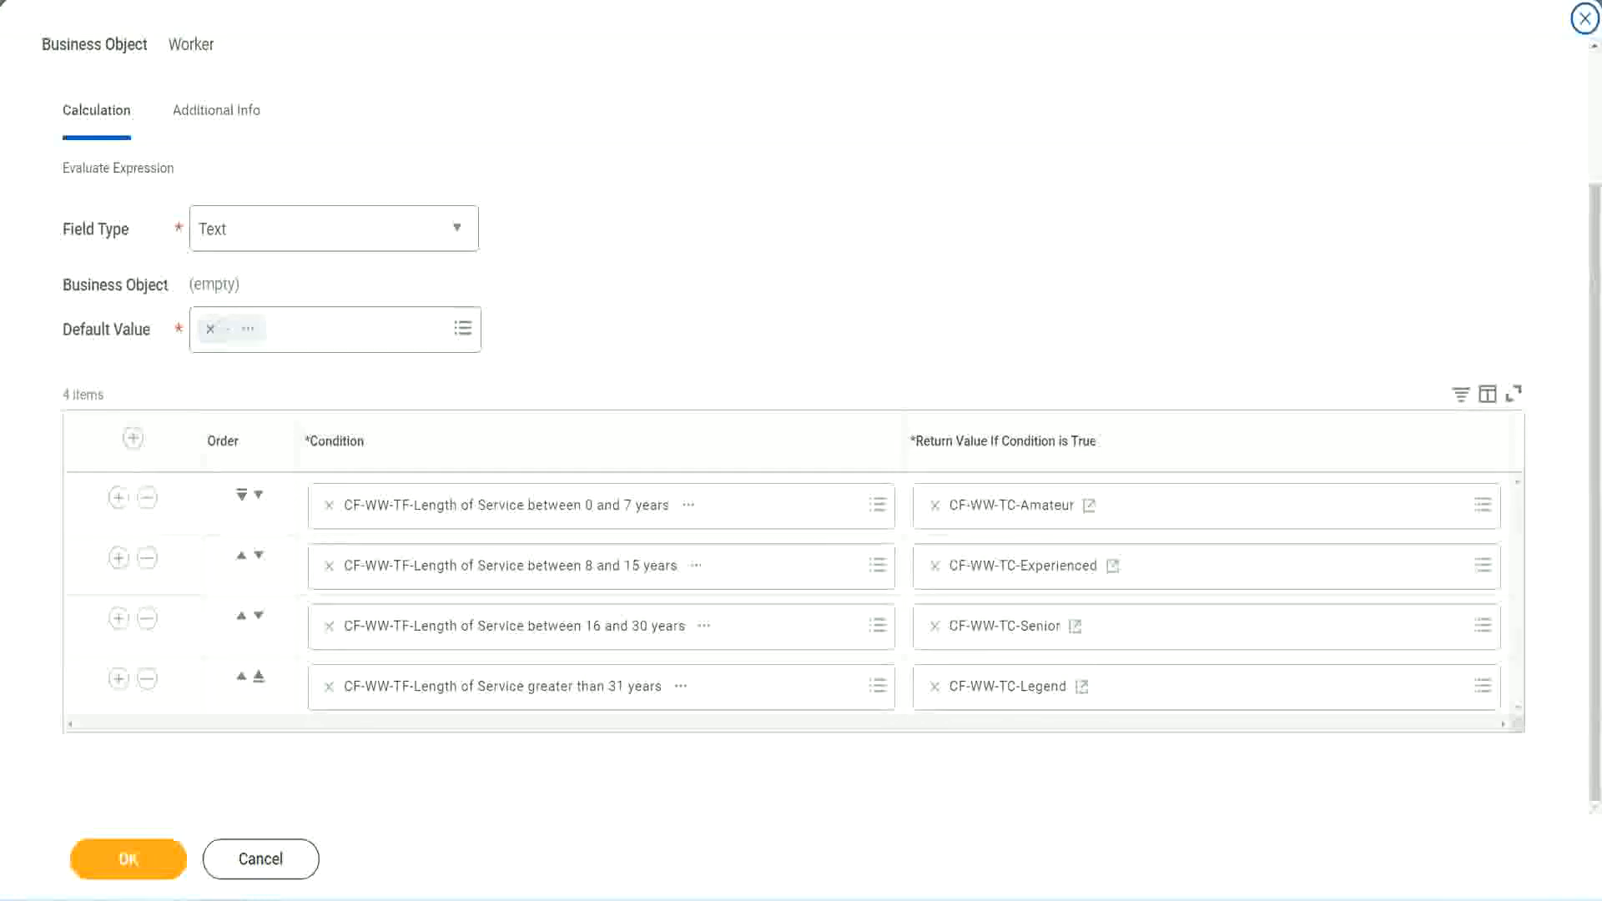
left_click_drag(1027, 233, 1039, 404)
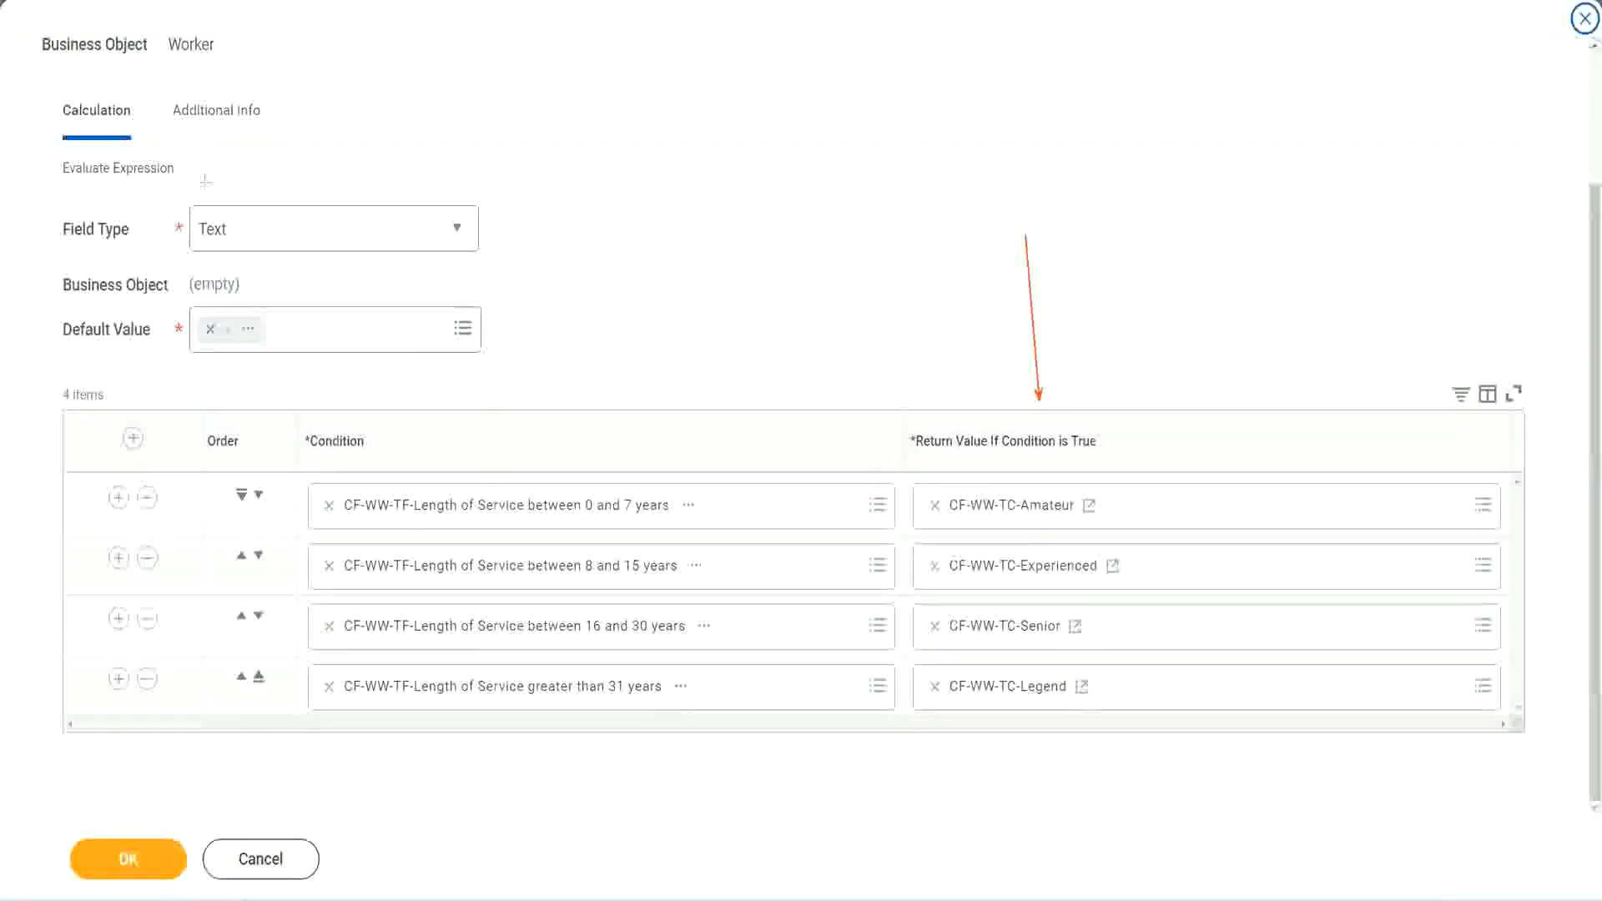
left_click_drag(199, 144, 205, 202)
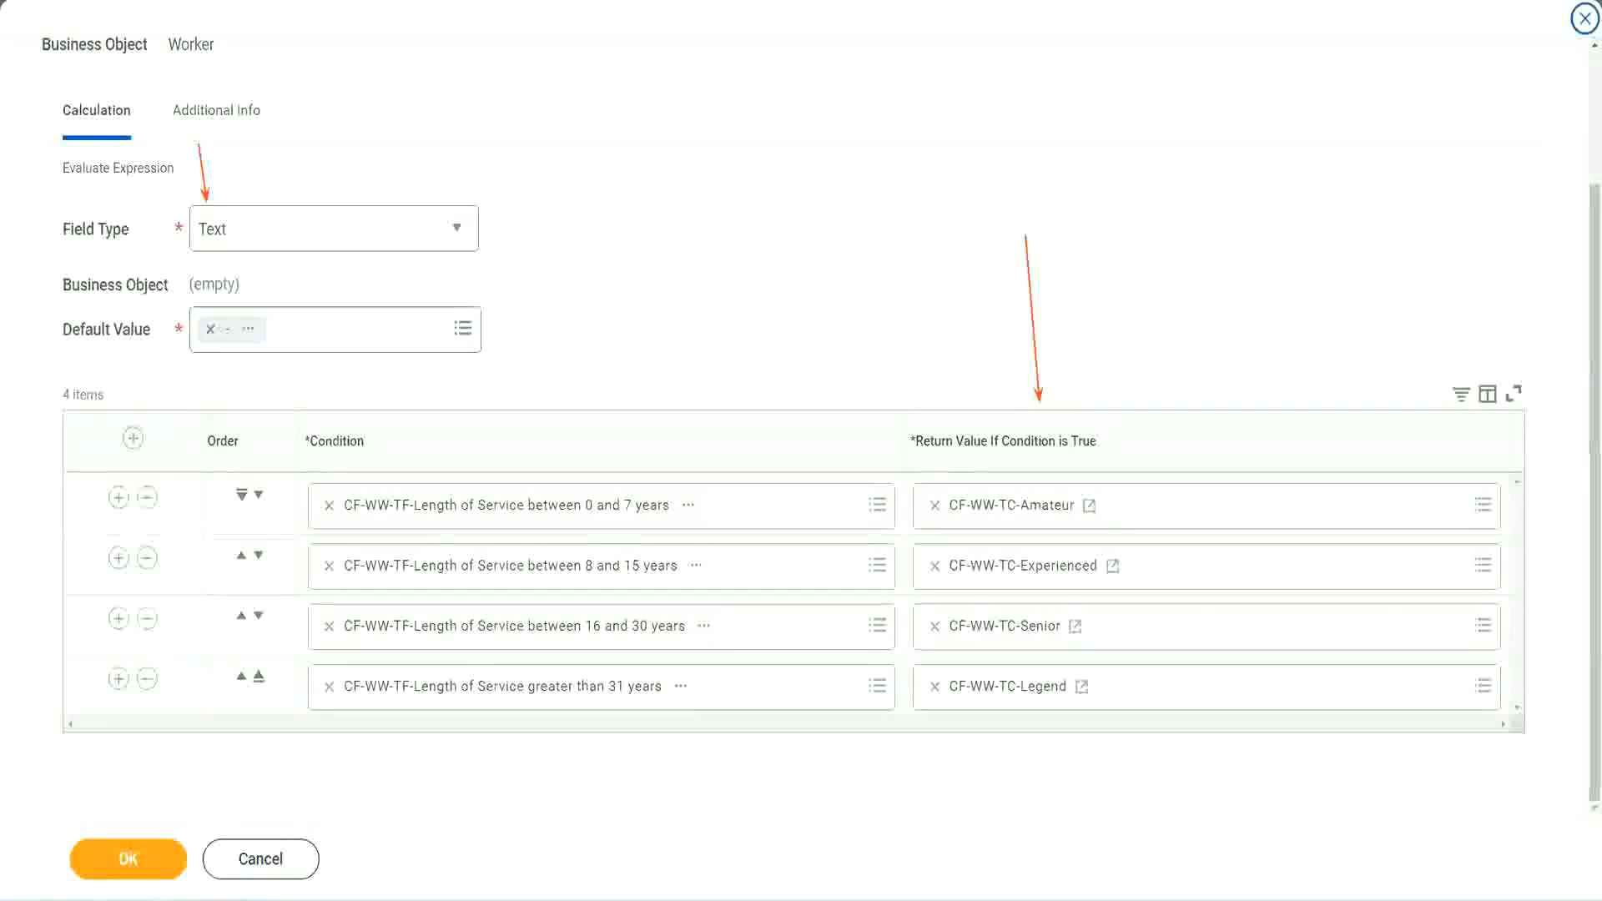
left_click(139, 854)
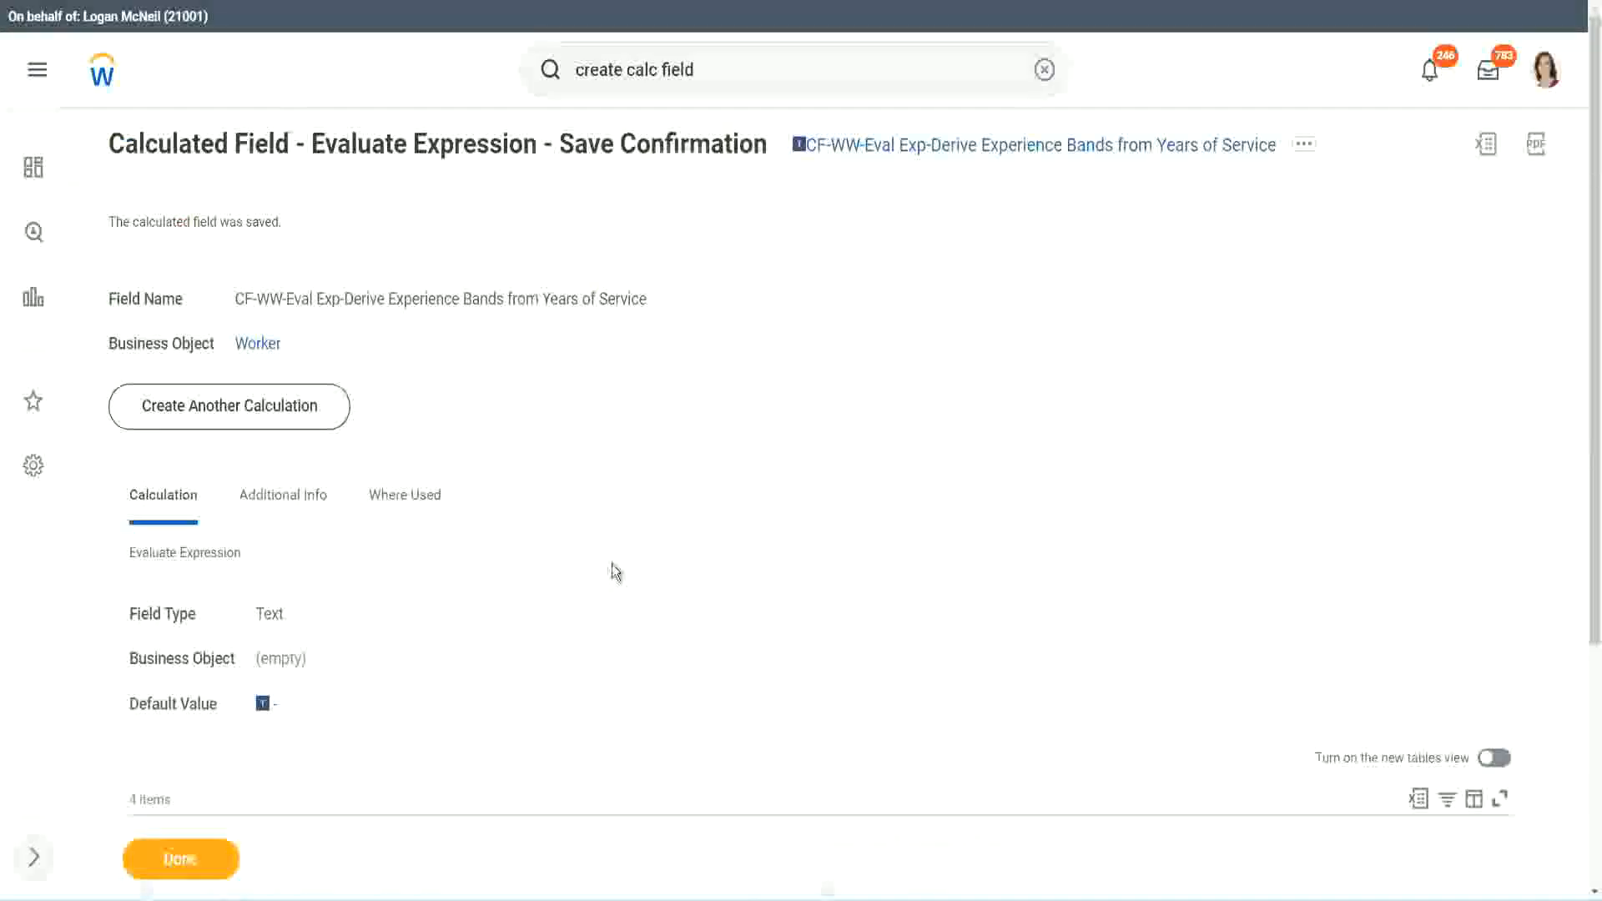
Step: Review the saved Evaluate Expression field's conditions and close the save confirmation
scroll(613, 571, "down", 4)
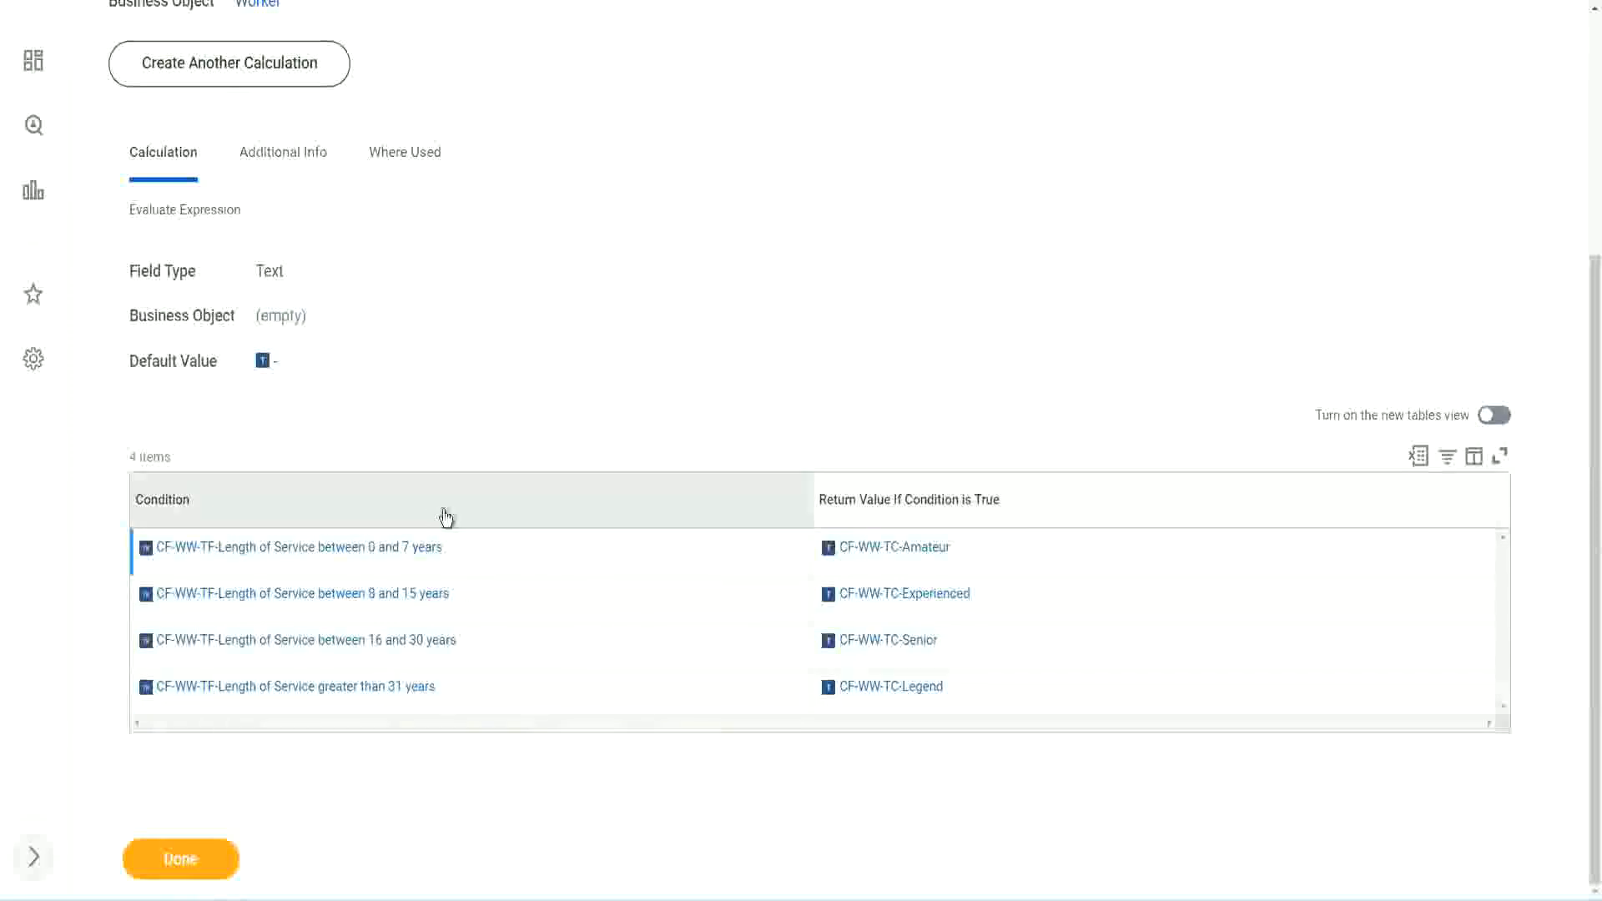
scroll(446, 519, "up", 4)
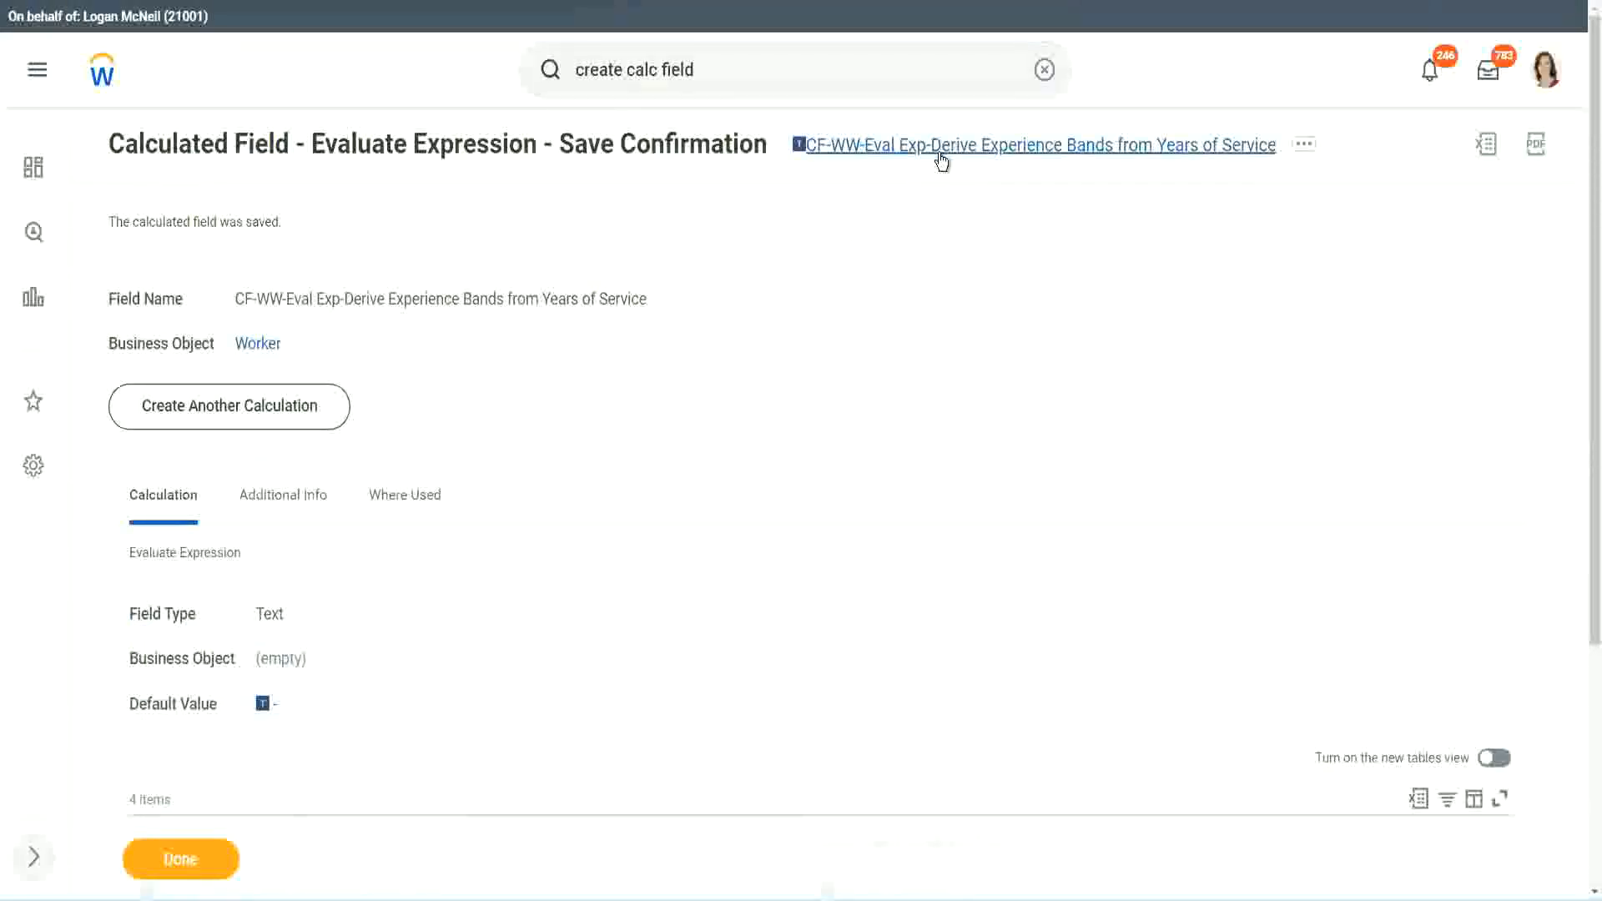
left_click(972, 247)
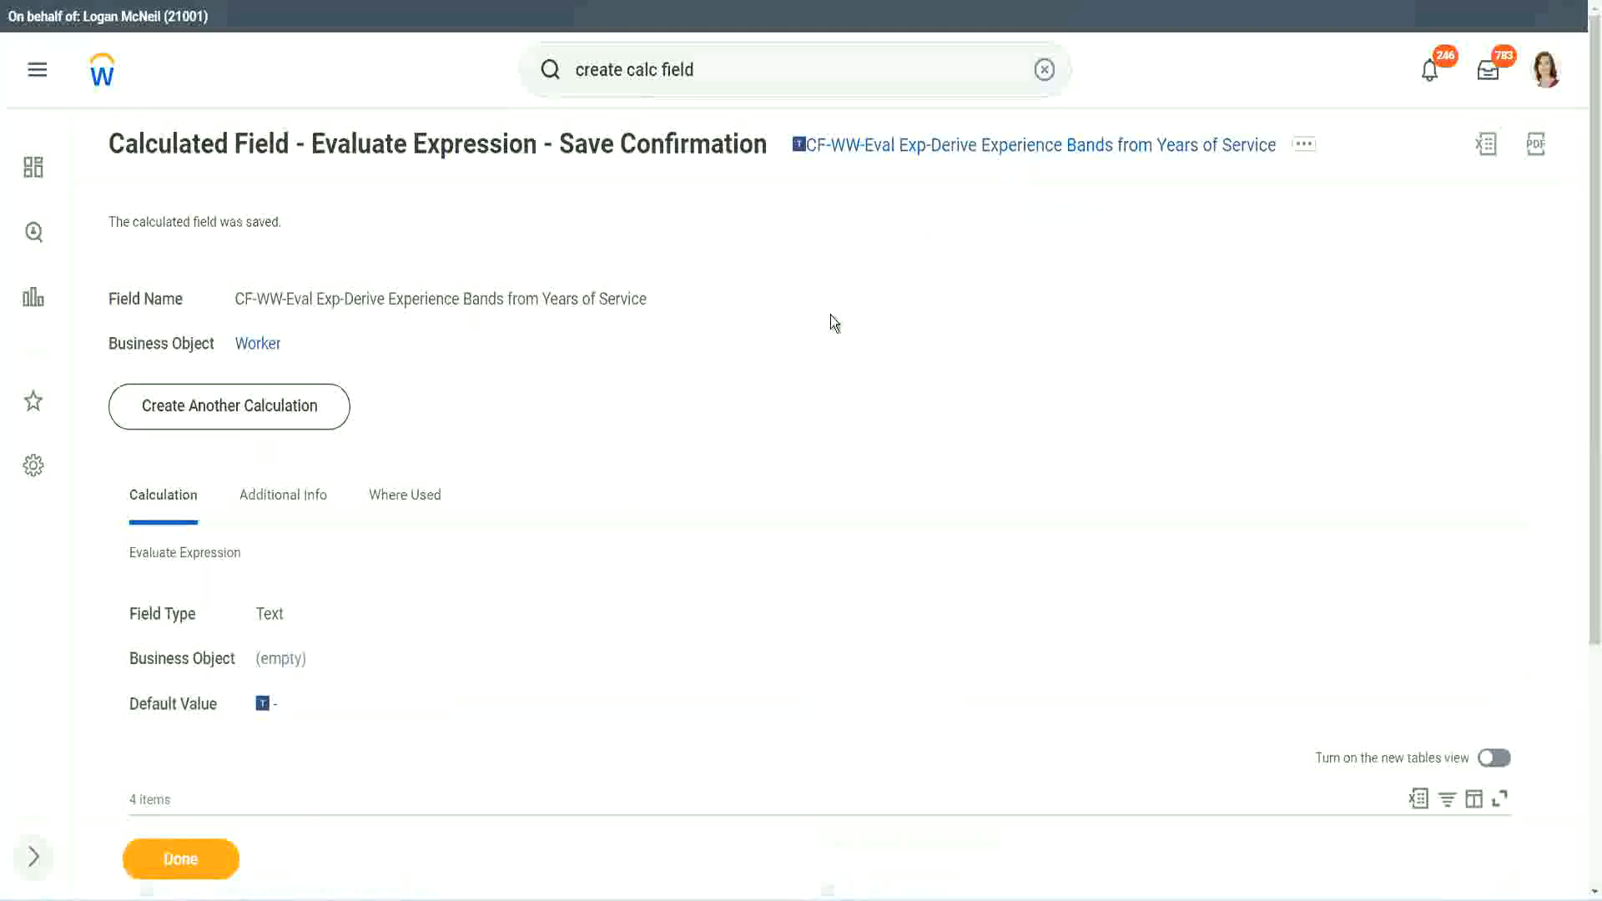
left_click(178, 862)
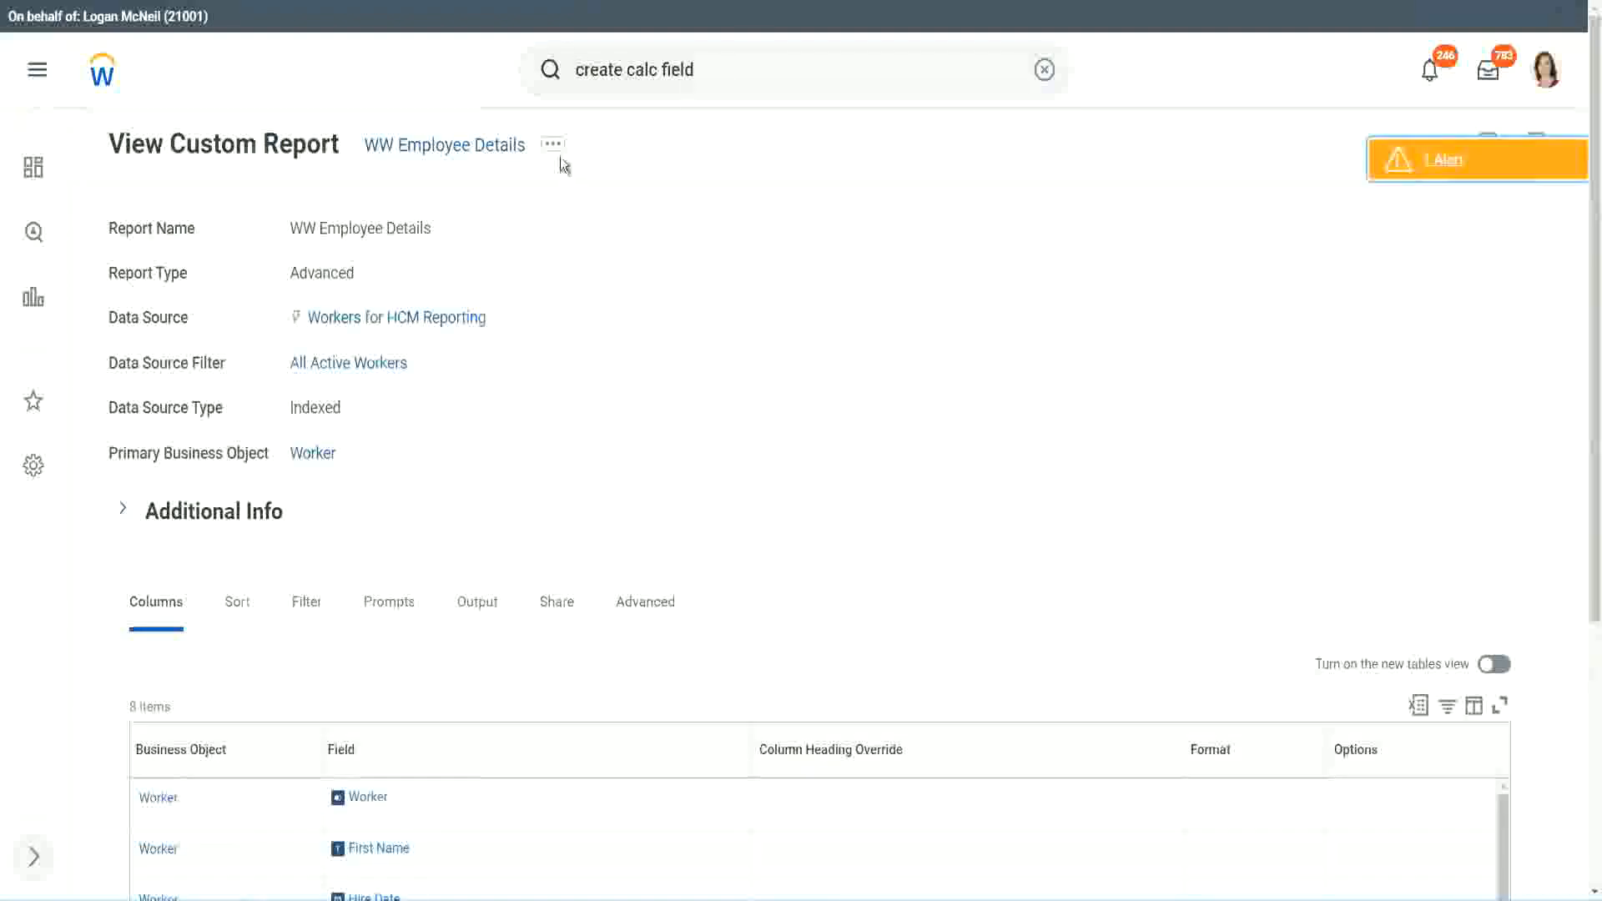
Step: Open the WW Employee Details custom report for editing
left_click(555, 151)
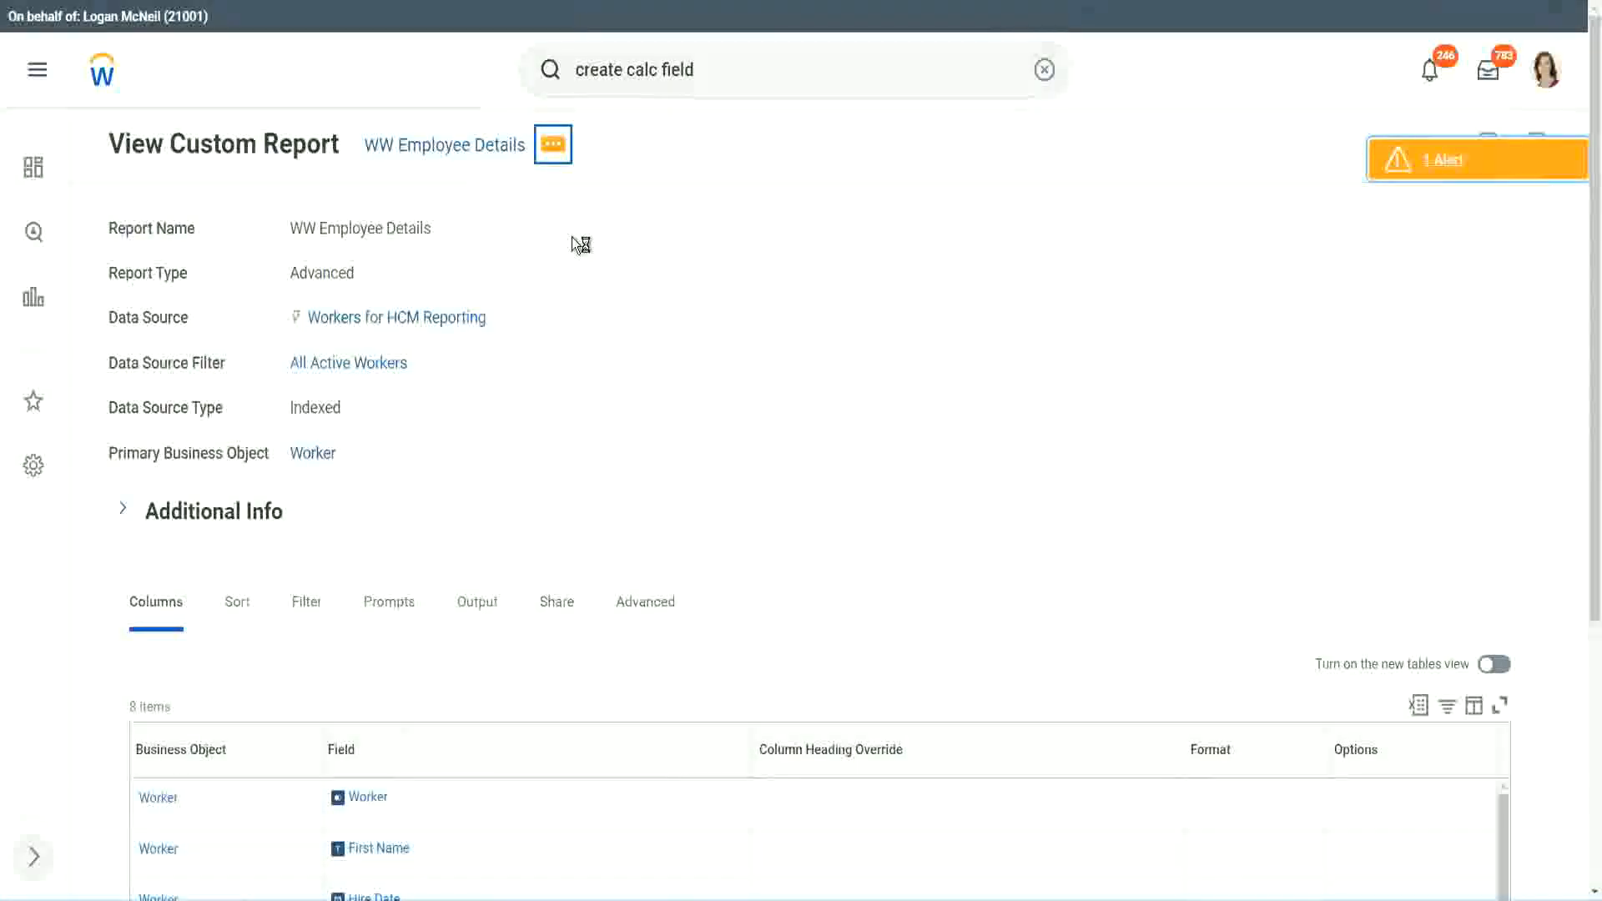
mouse_move(655, 238)
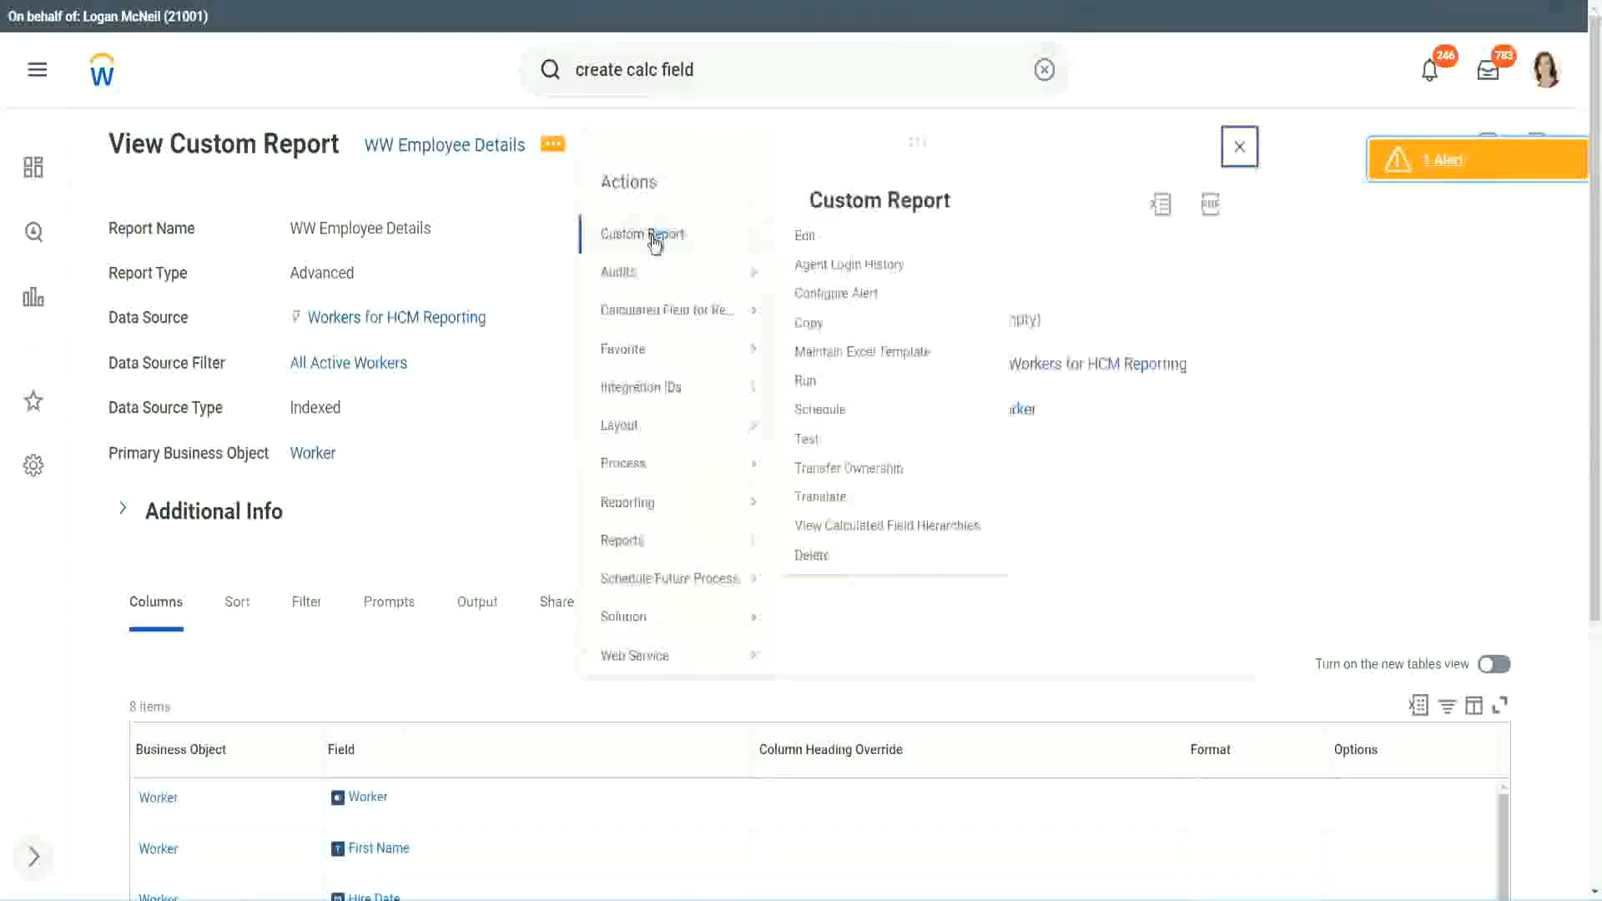
left_click(806, 237)
scroll(583, 359, "down", 4)
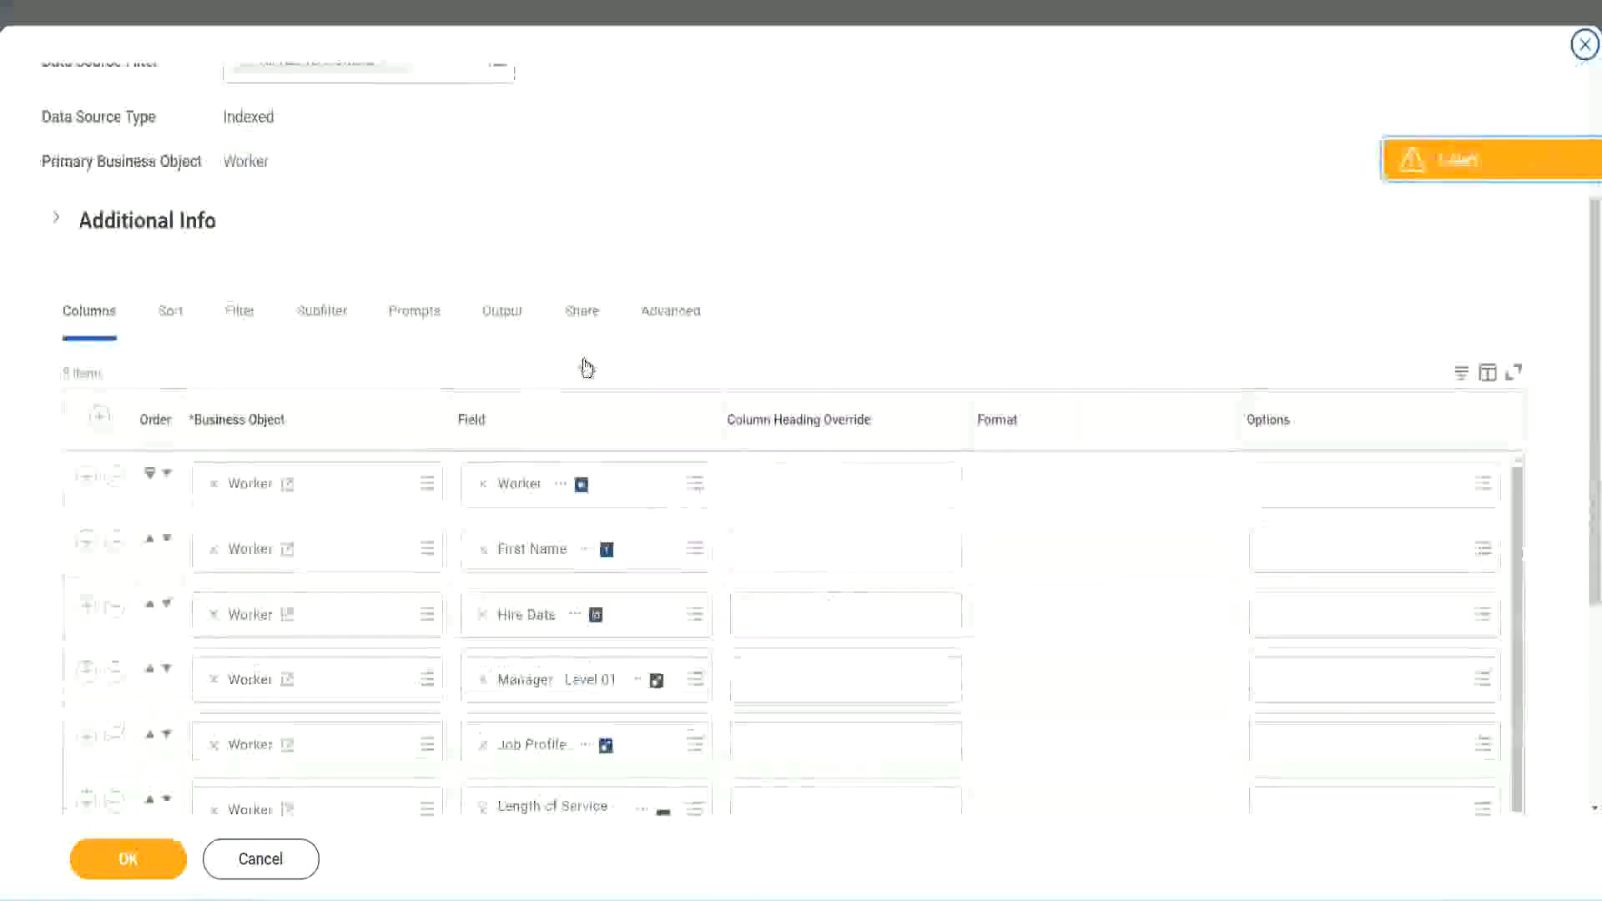
Step: Add a new column row after the last column and paste the CF-WW-Eval Exp-Derive Experience Bands from Years of Service field into it
scroll(586, 368, "down", 2)
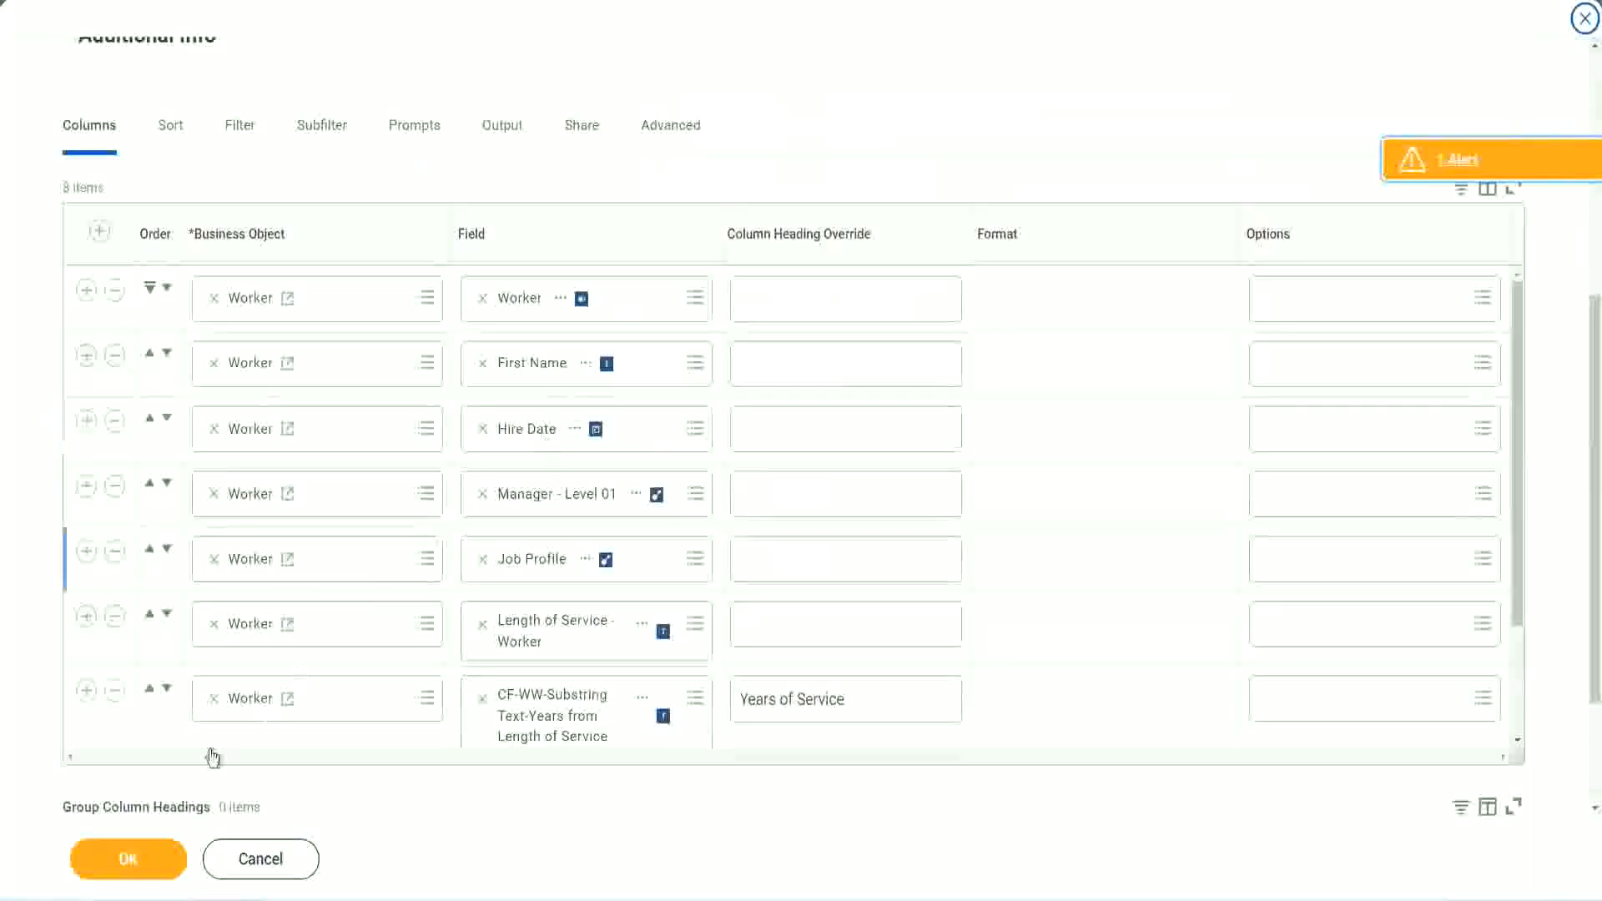
left_click(86, 692)
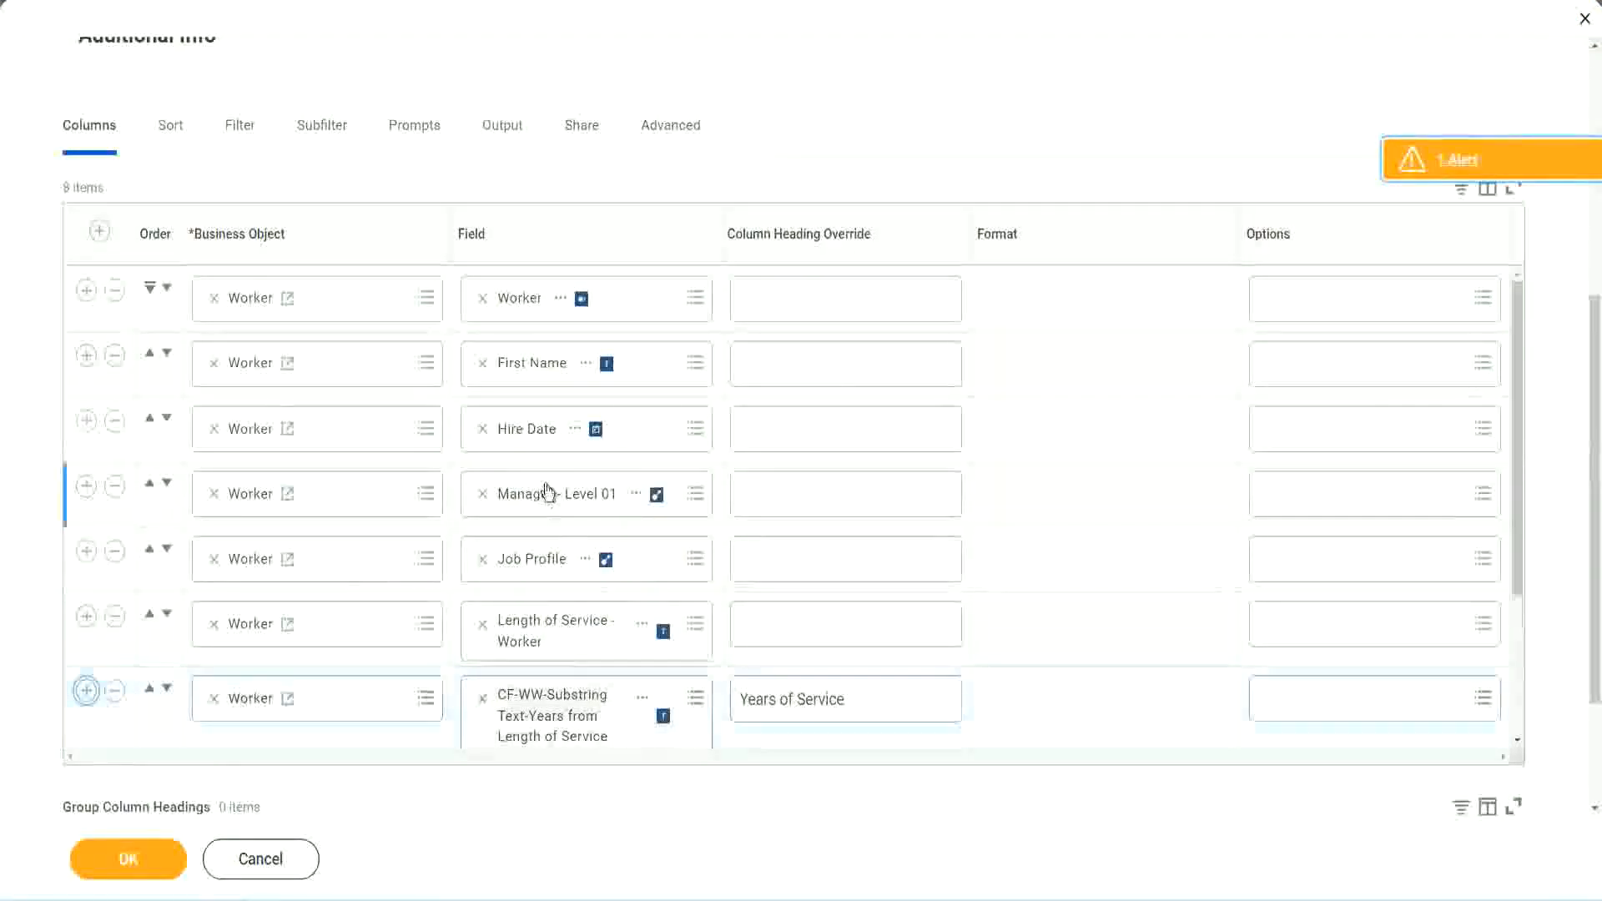
scroll(838, 539, "down", 2)
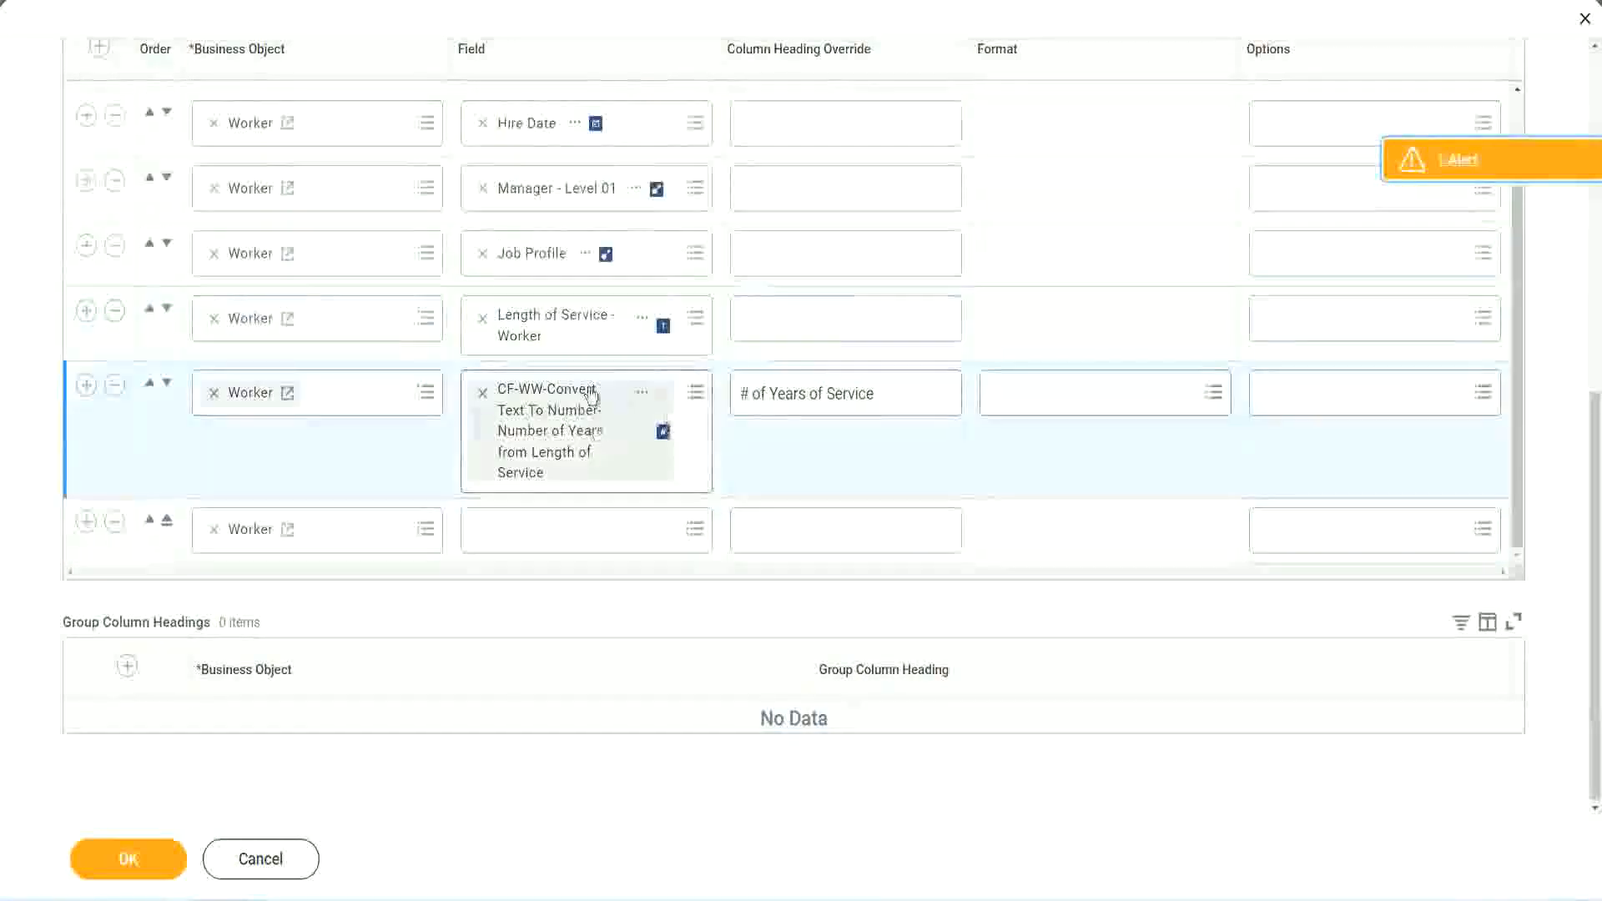
left_click(524, 528)
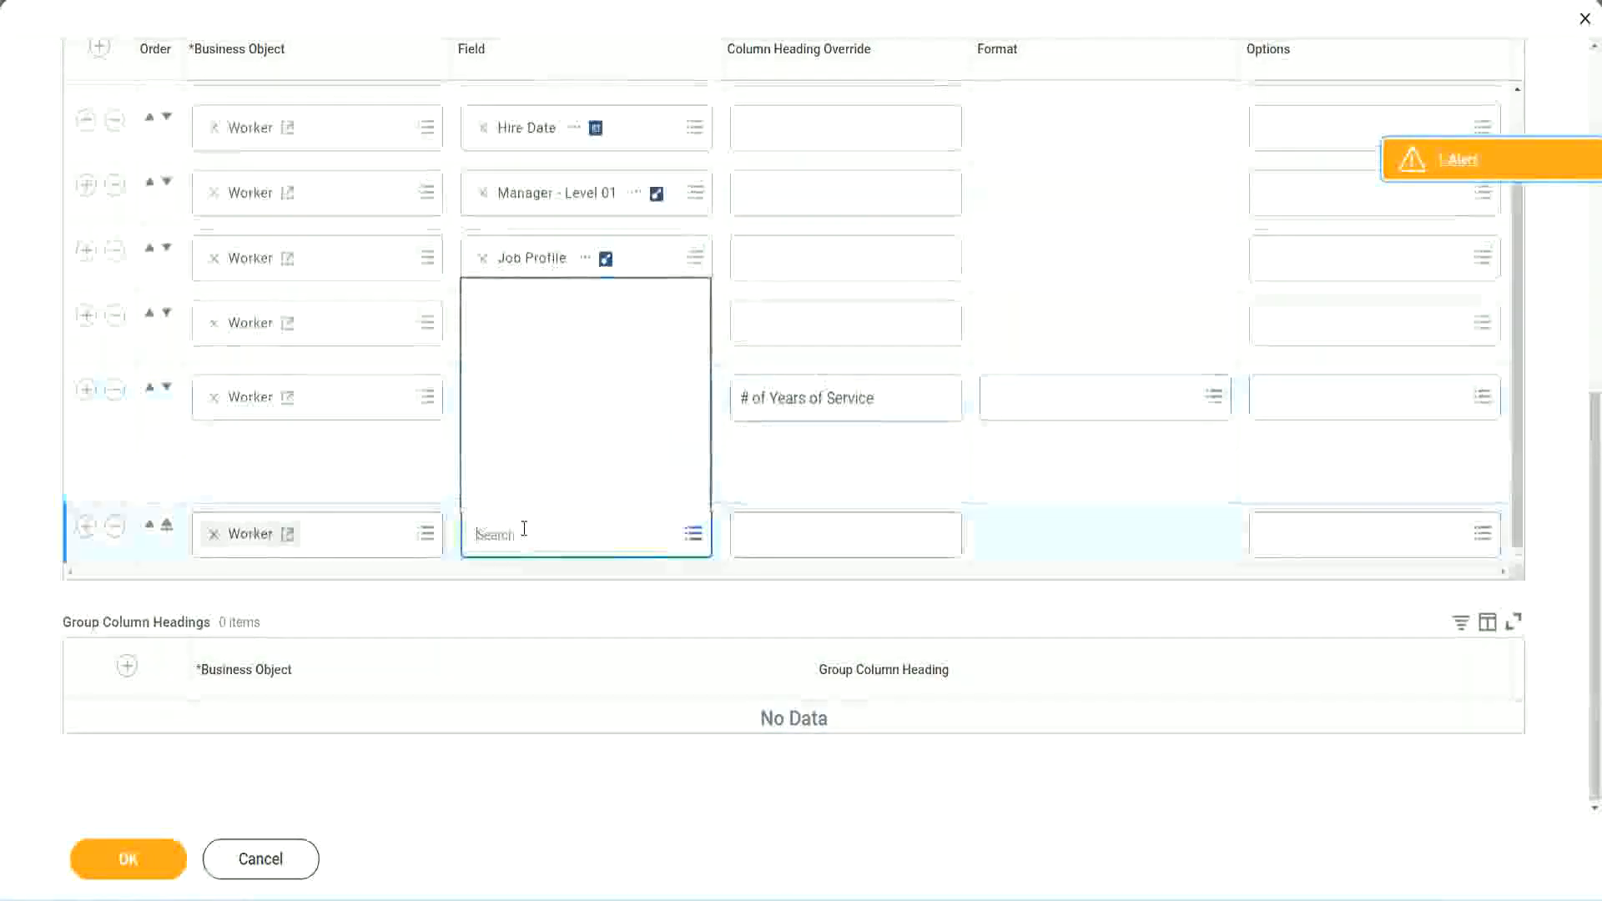
key("ctrl+v")
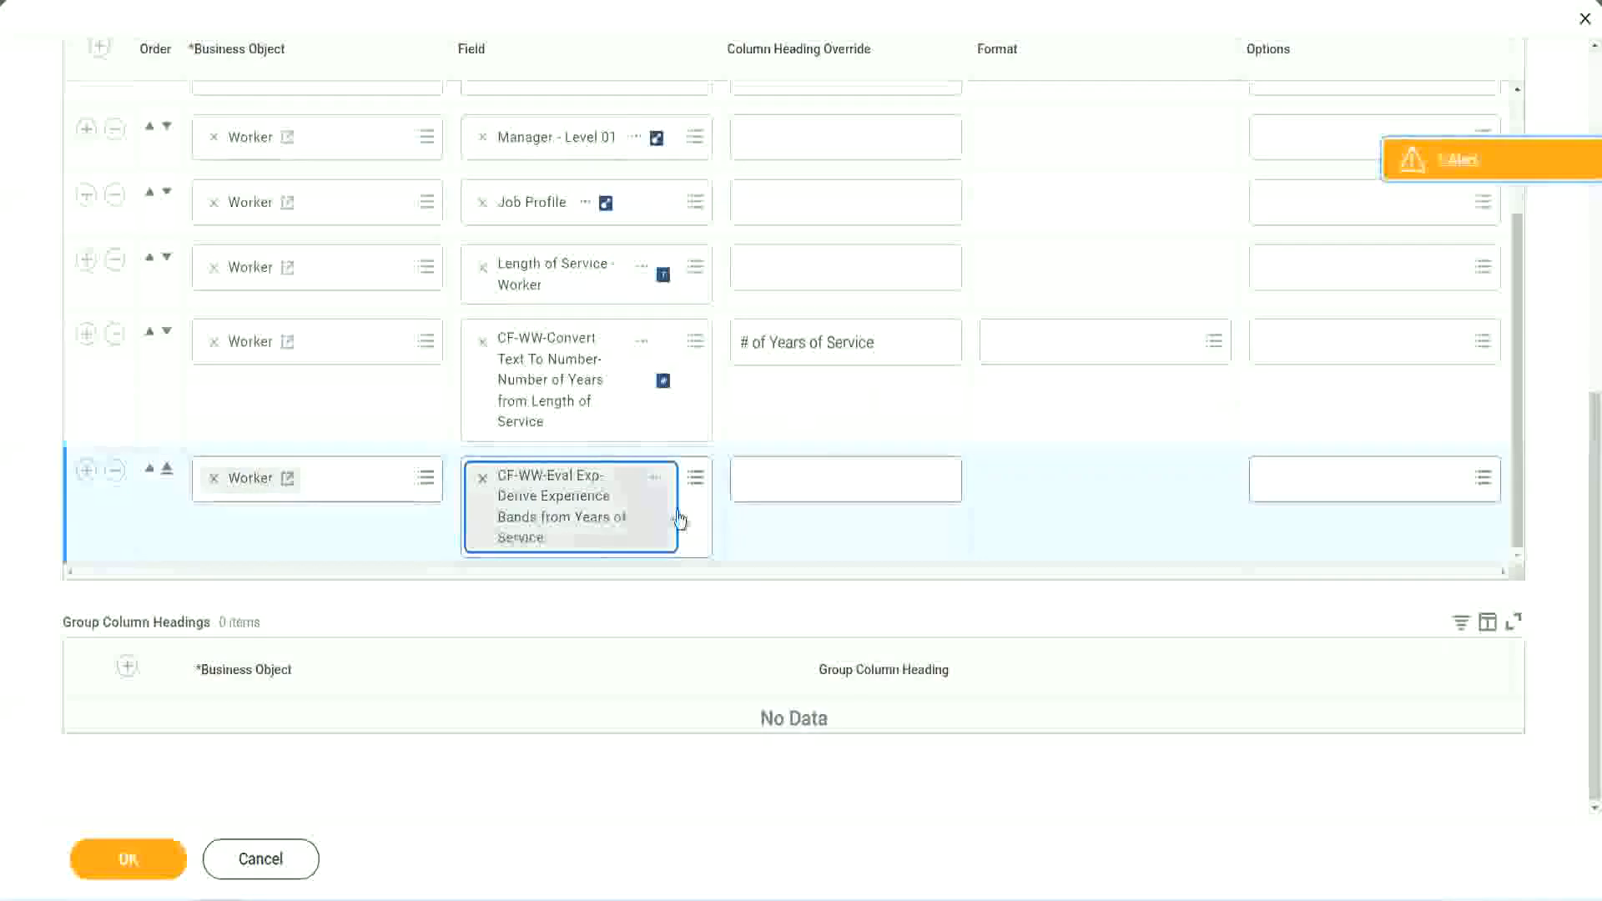
Step: Set the new column's heading override to Experience Bands and confirm the report column changes
left_click(816, 481)
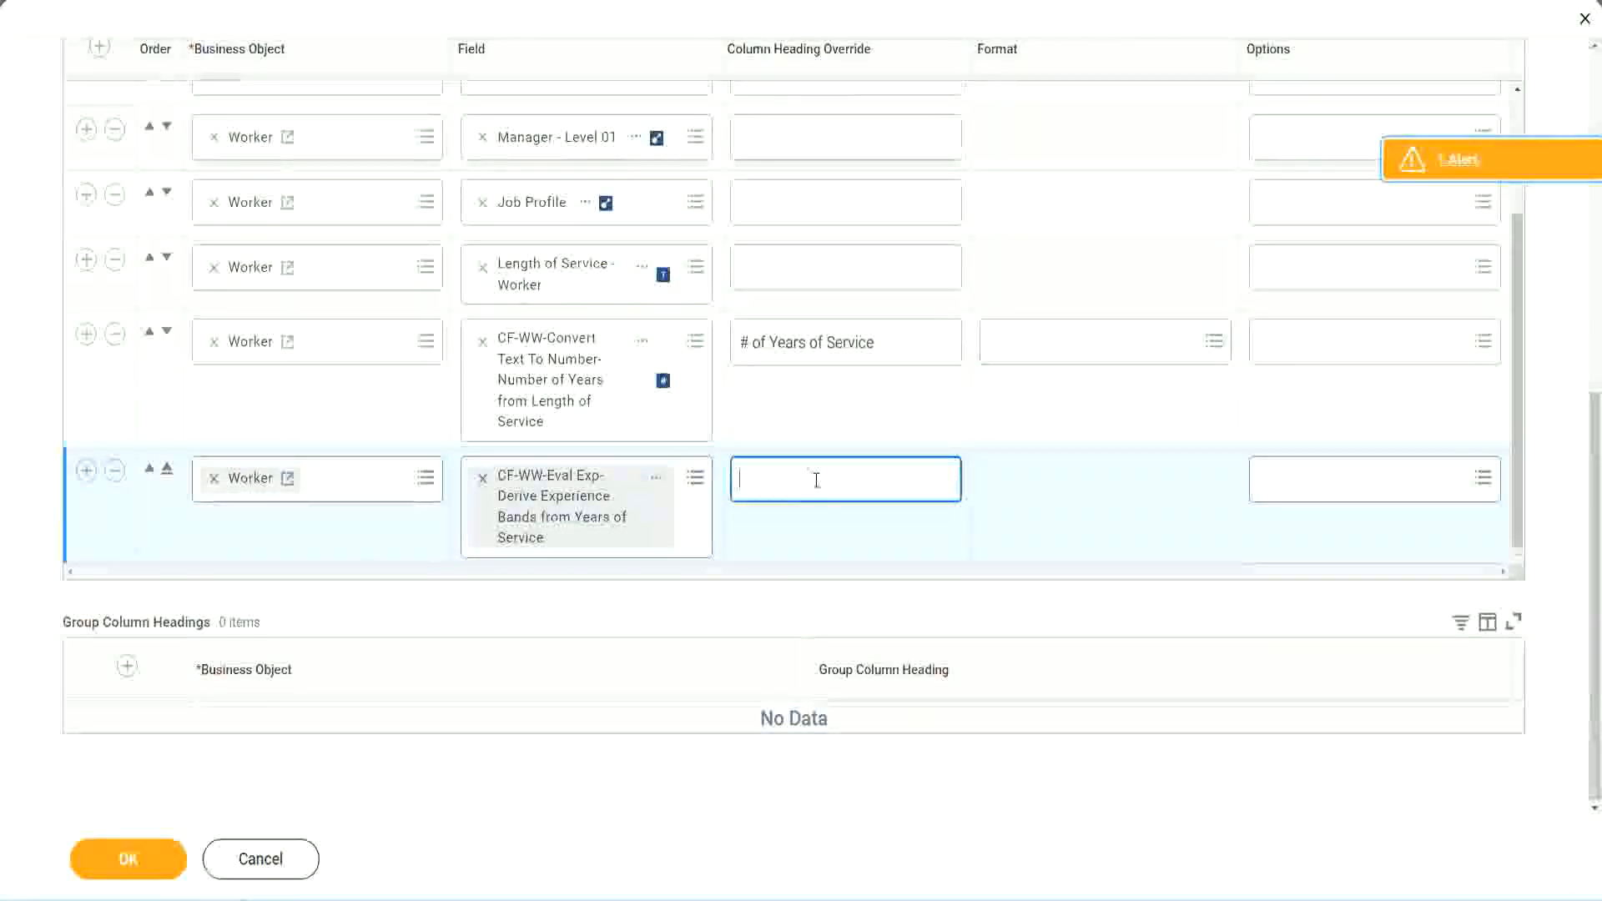
type("E")
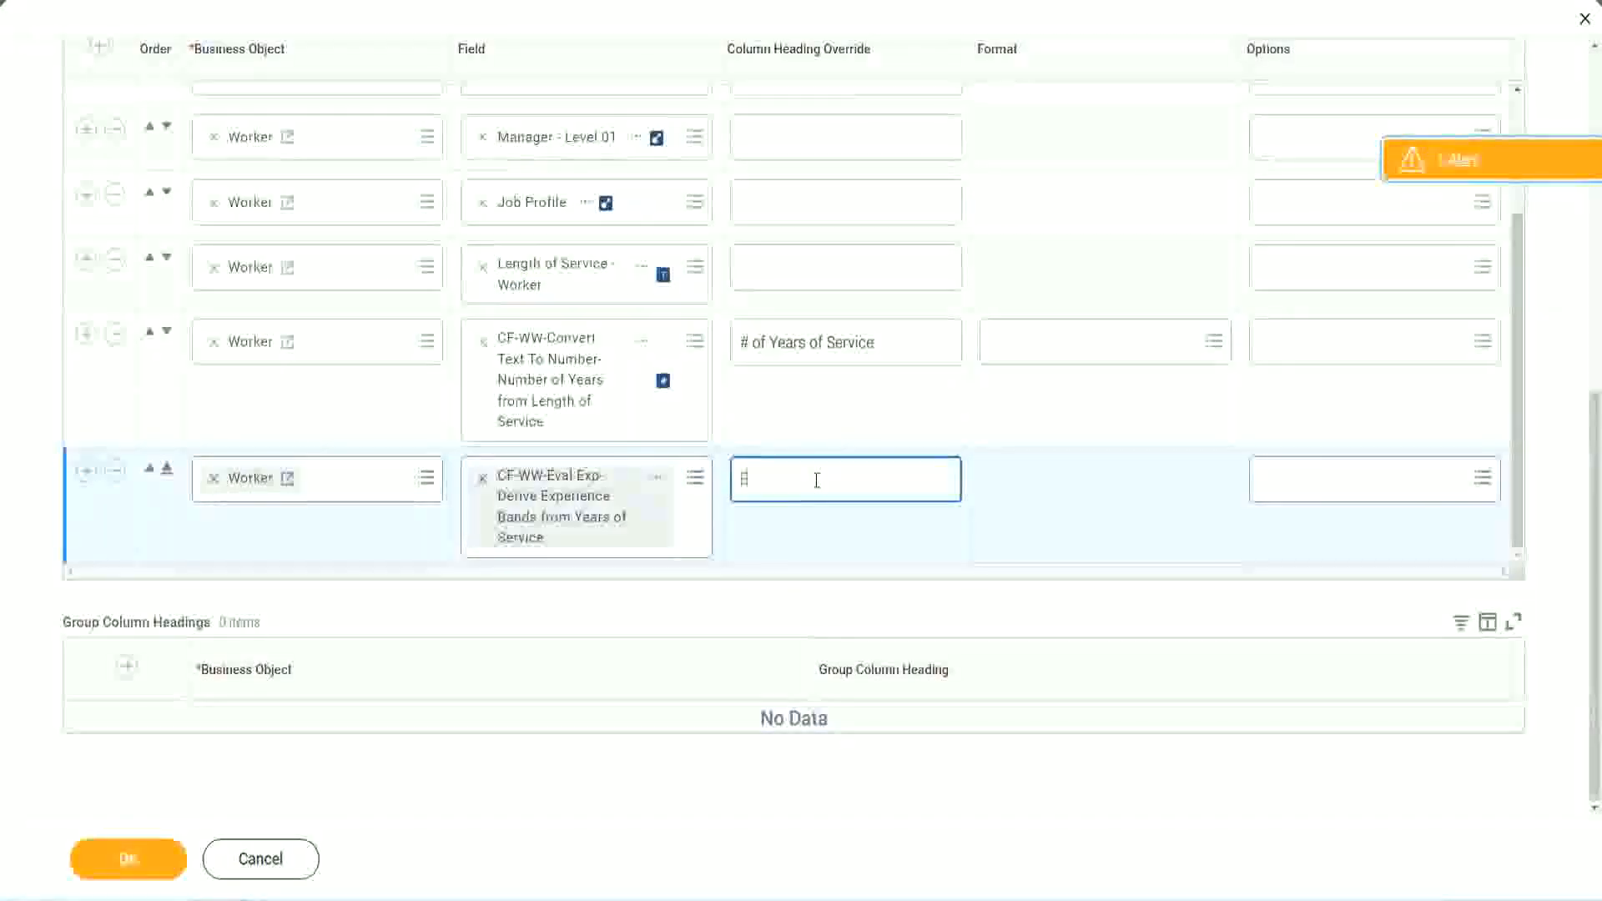
type("xperience Bands")
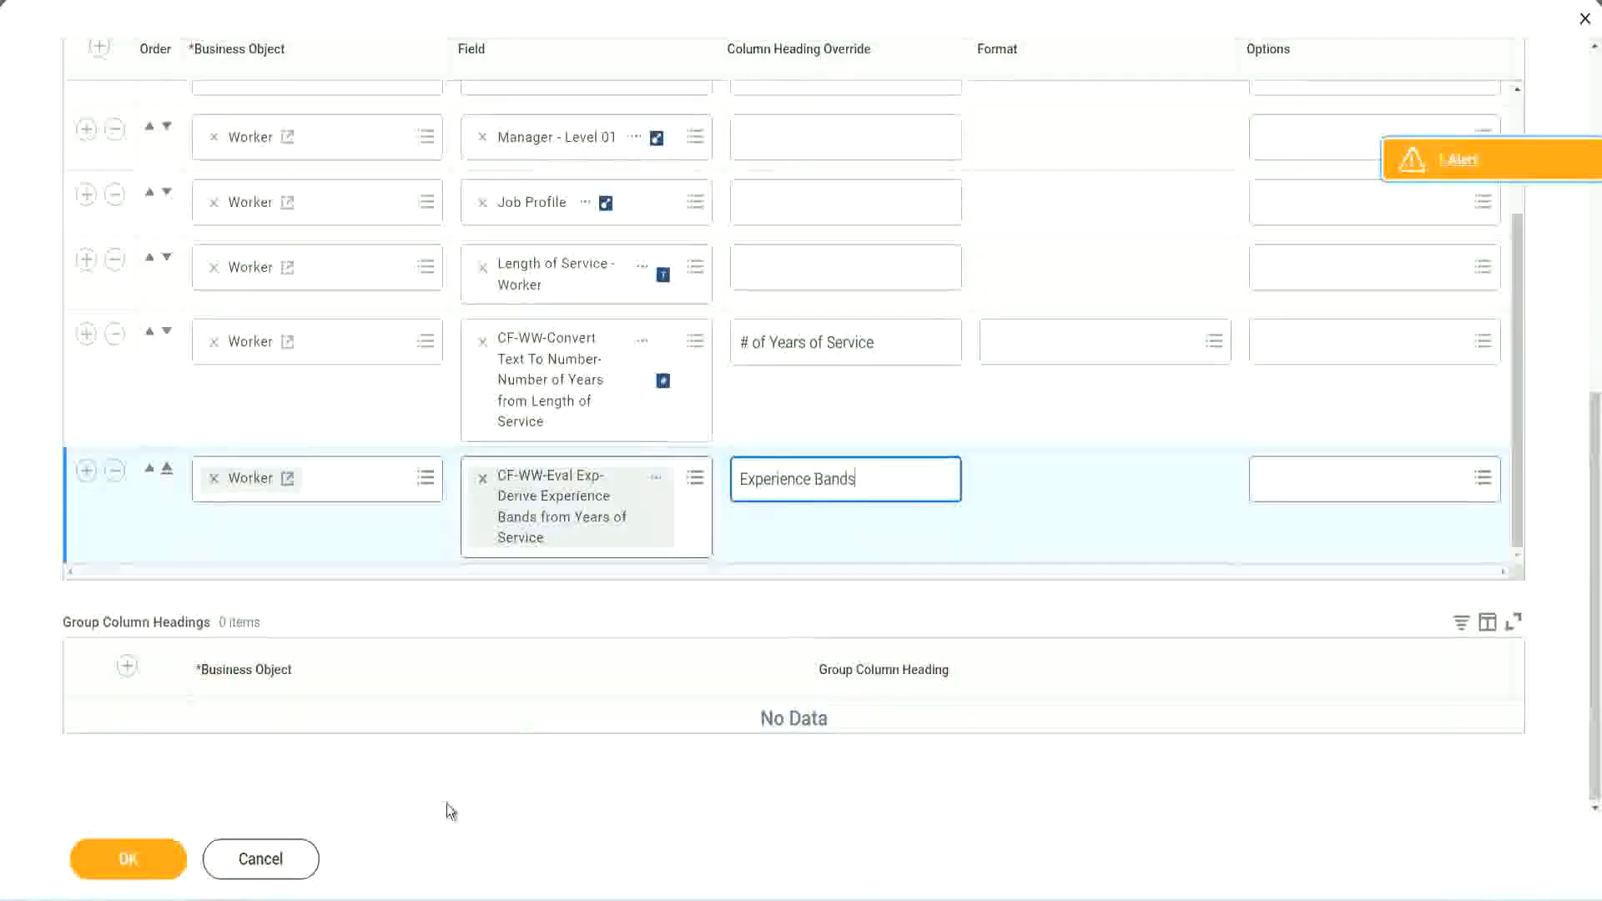
left_click(138, 860)
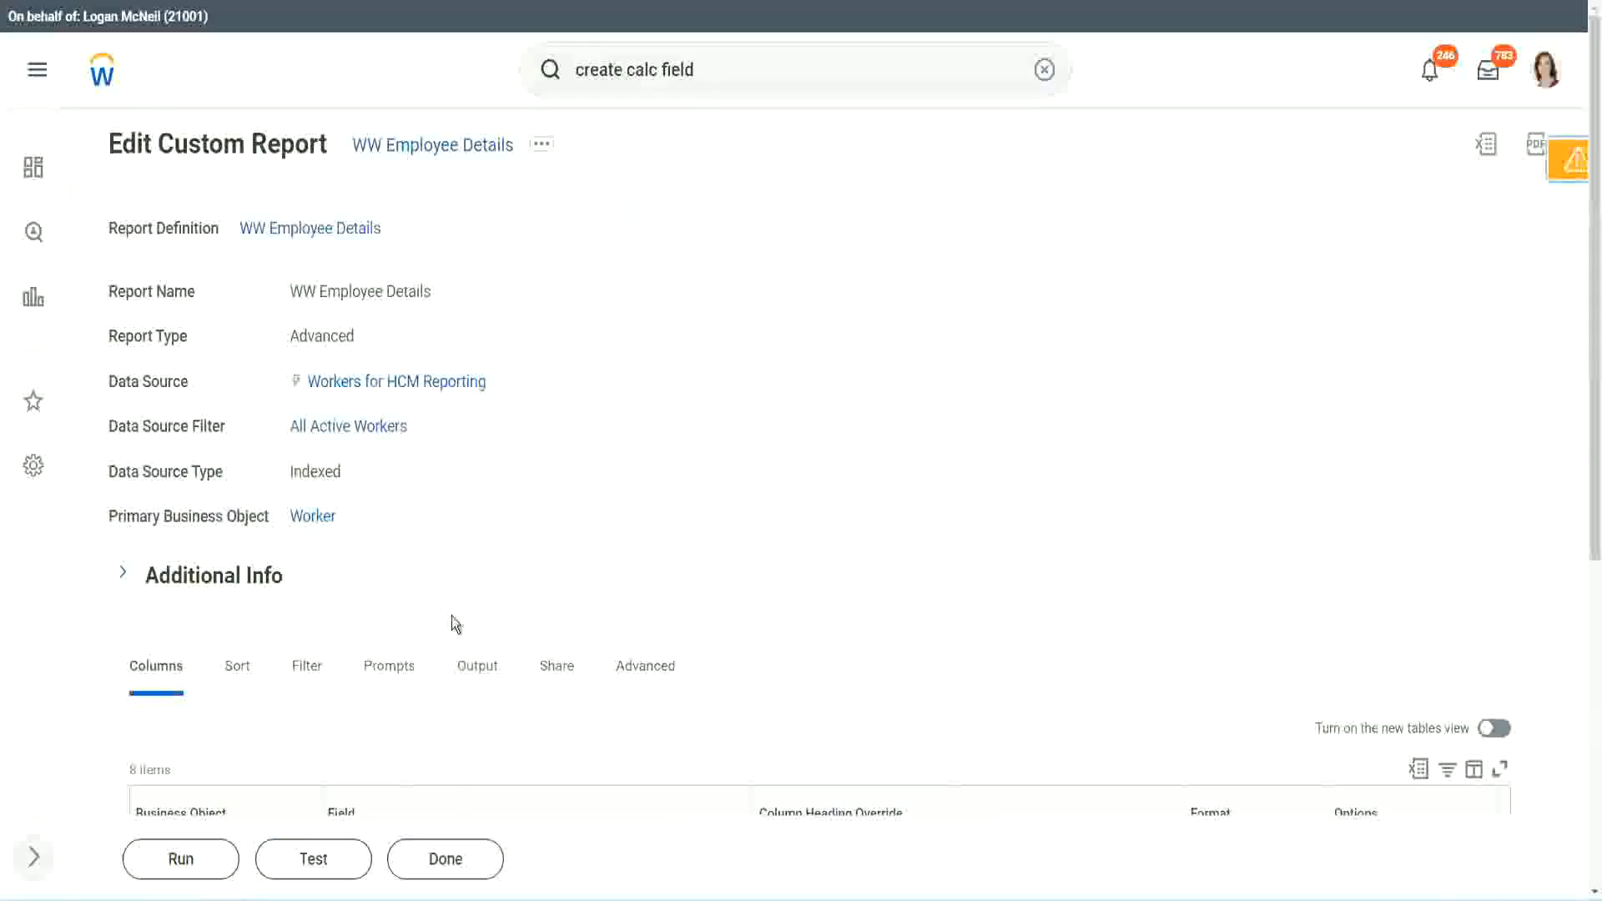
Step: Run the WW Employee Details report with the worker type prompts left empty and inspect the years of service values
scroll(498, 576, "down", 4)
left_click(185, 858)
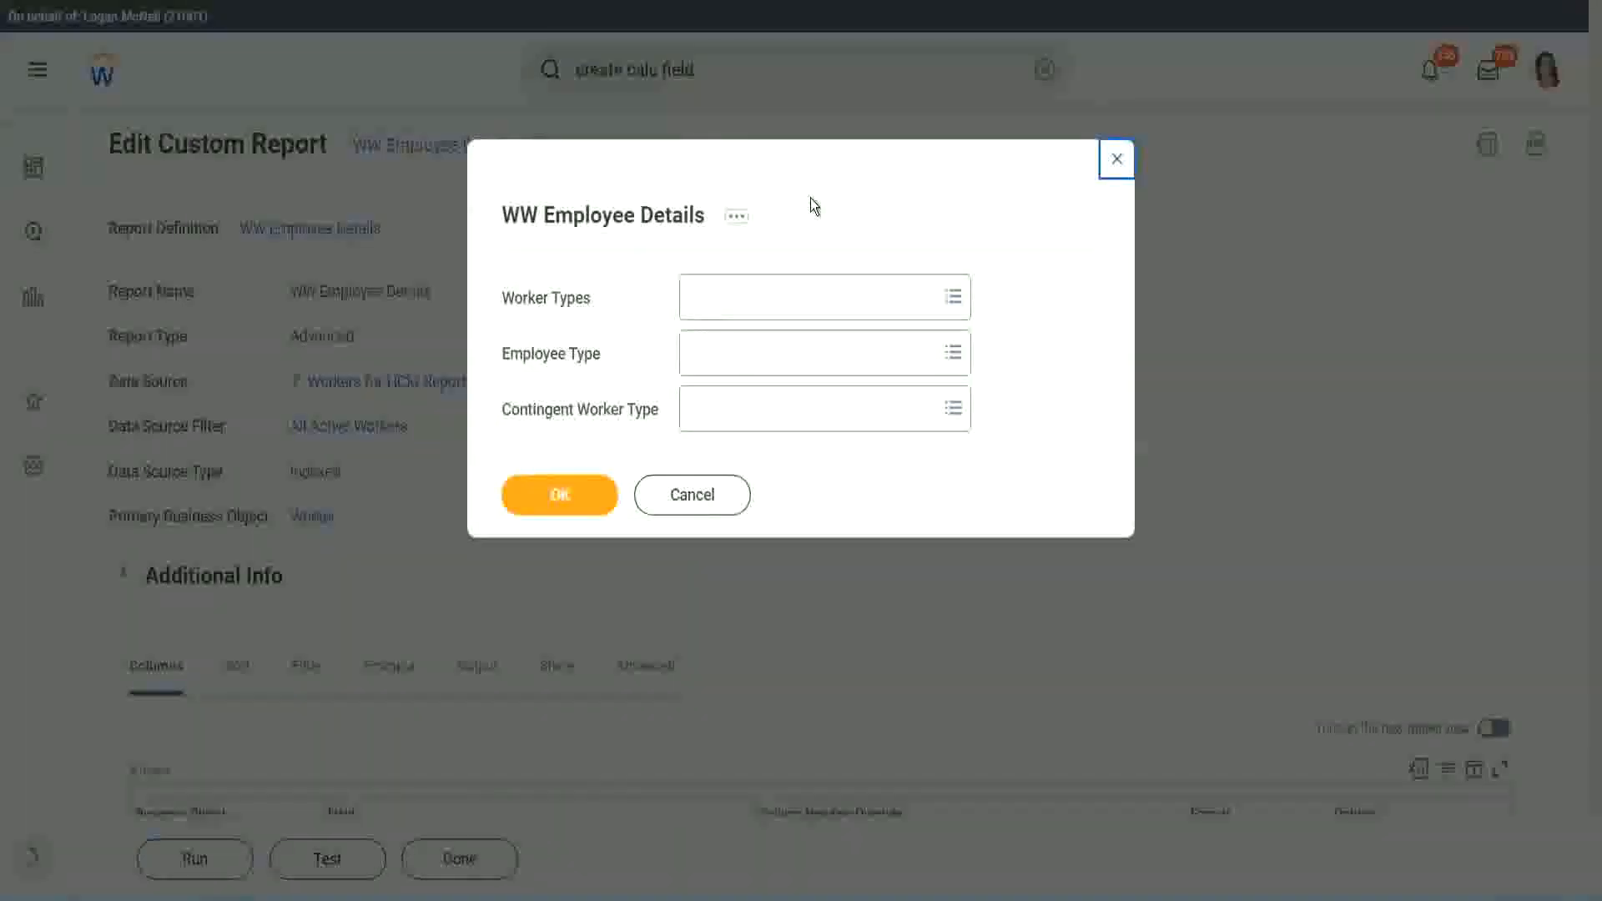
left_click(559, 495)
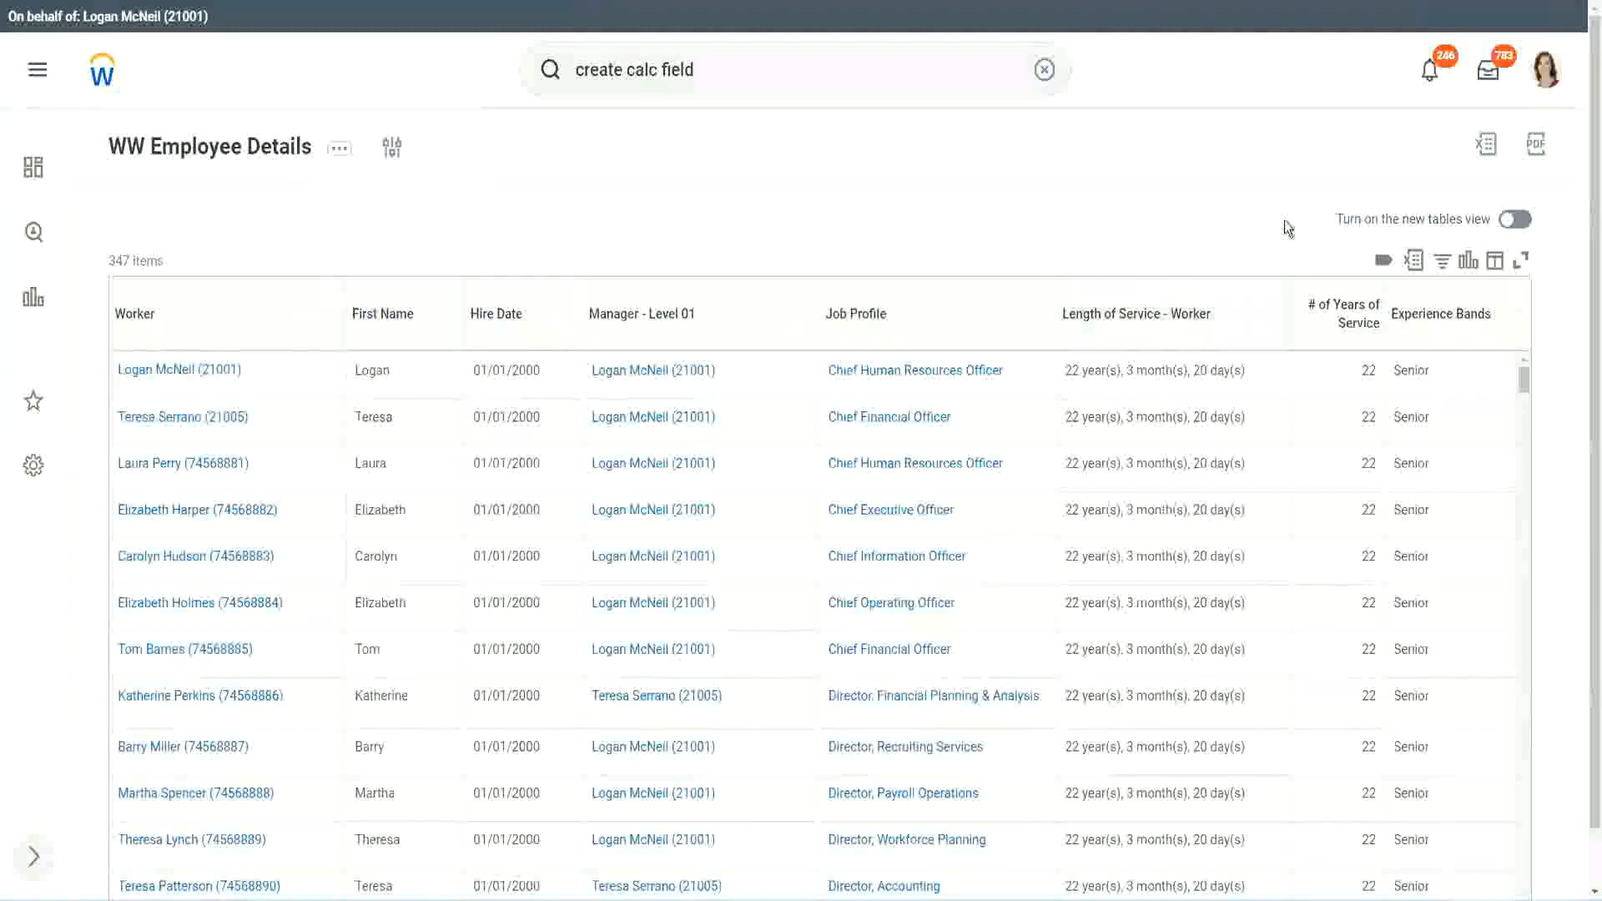
scroll(1373, 319, "down", 1)
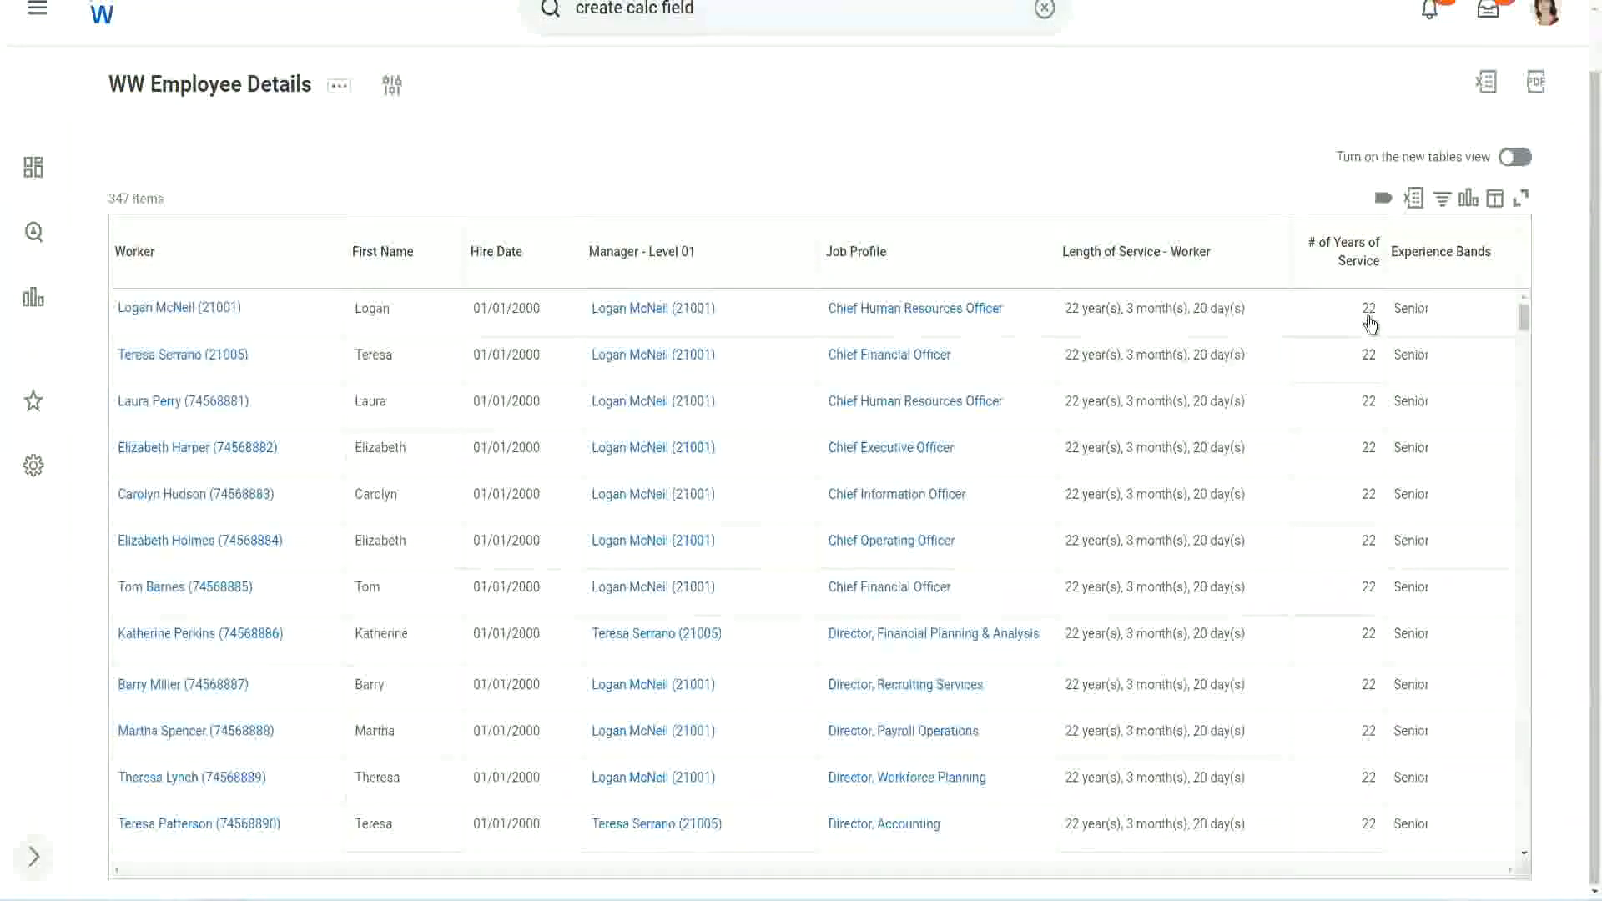
left_click(1371, 314)
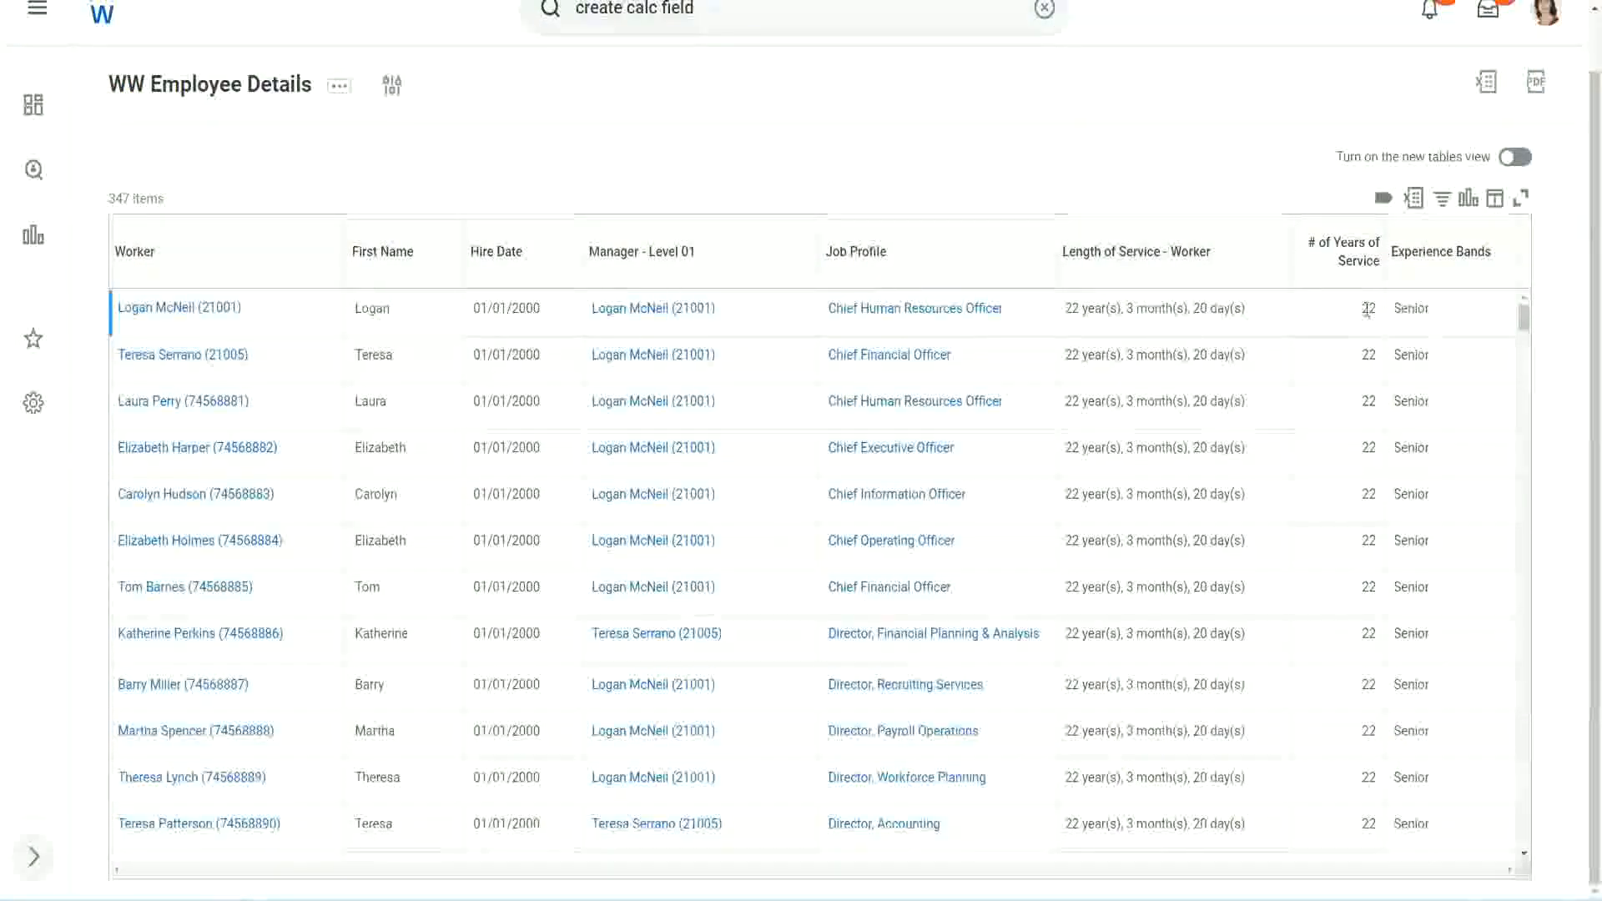
double_click(1369, 310)
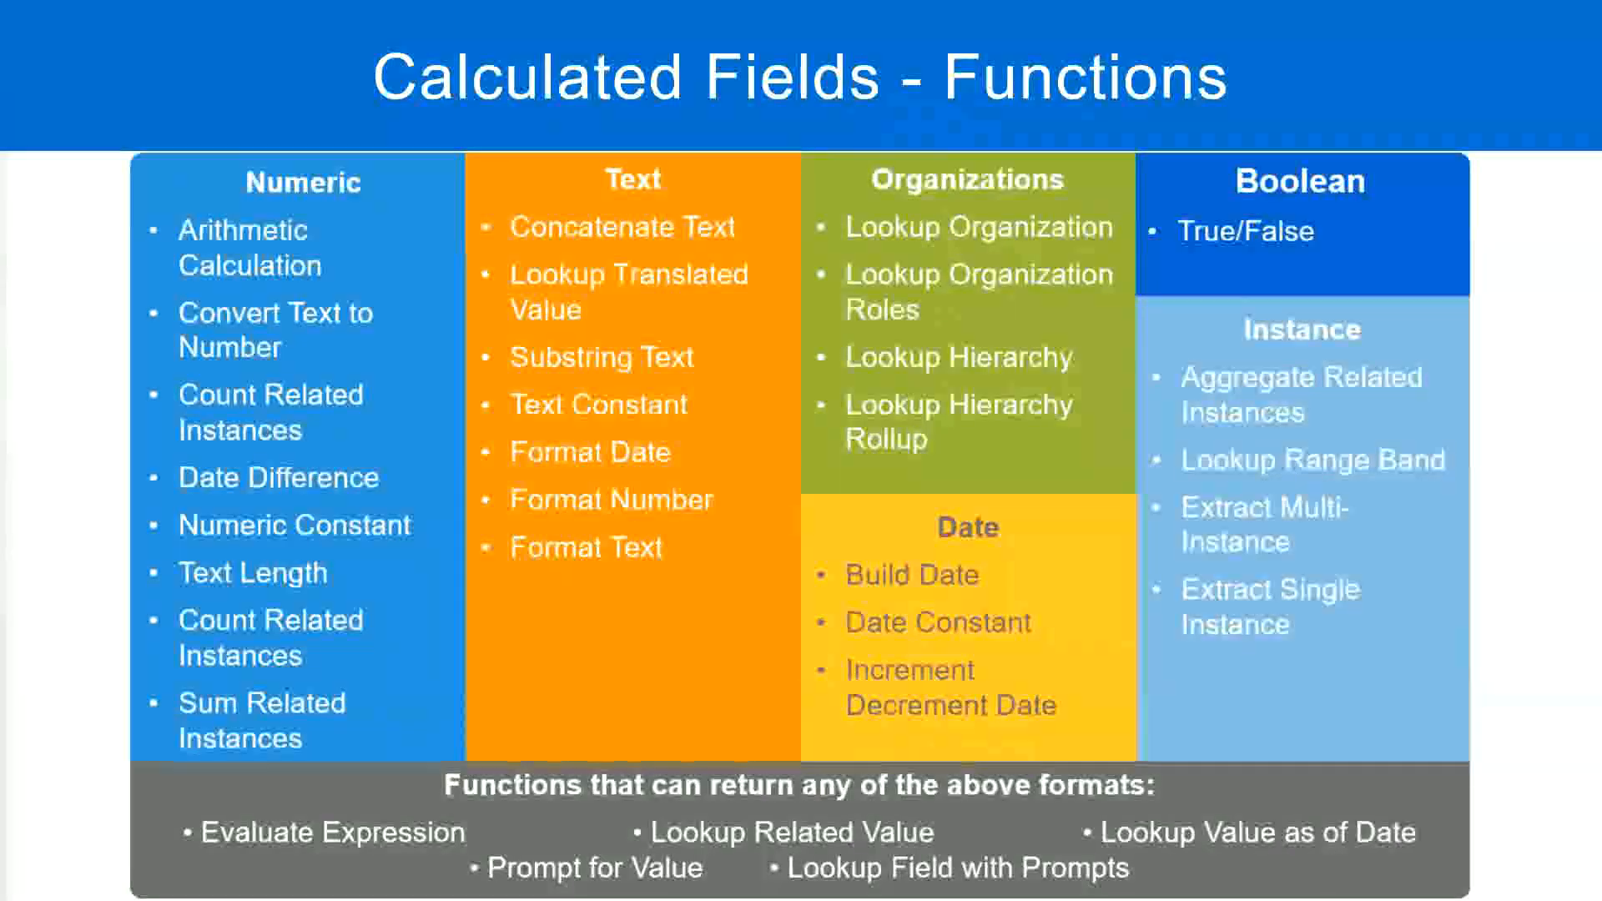
Step: Switch to Notepad++ and review the noted year ranges for each experience band
key("alt+Tab")
left_click(412, 292)
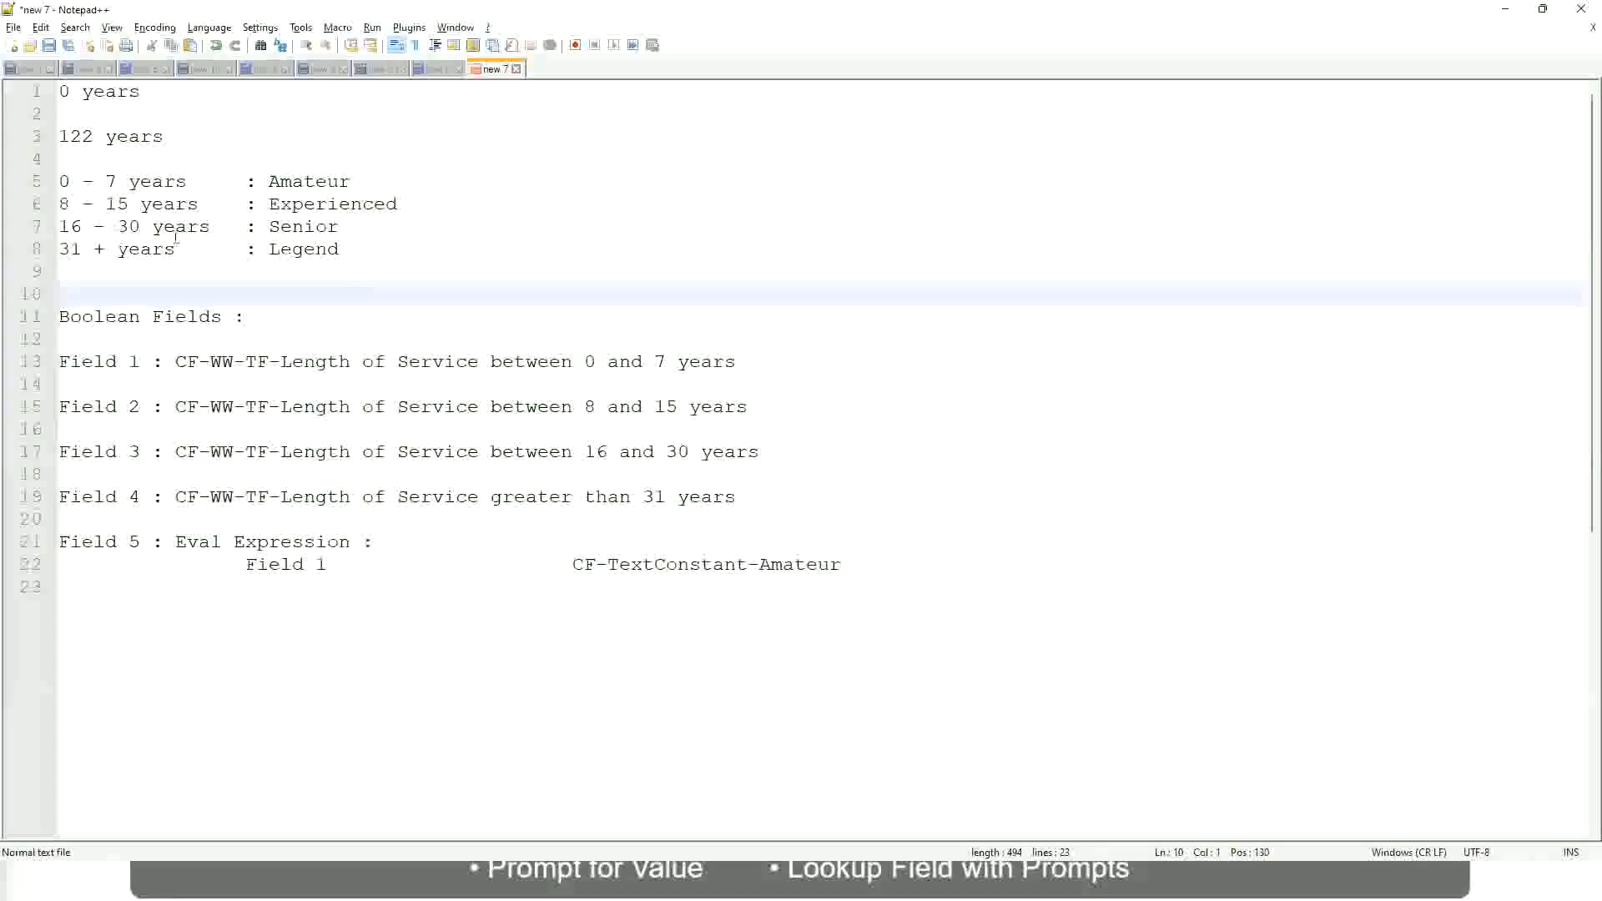
left_click(283, 225)
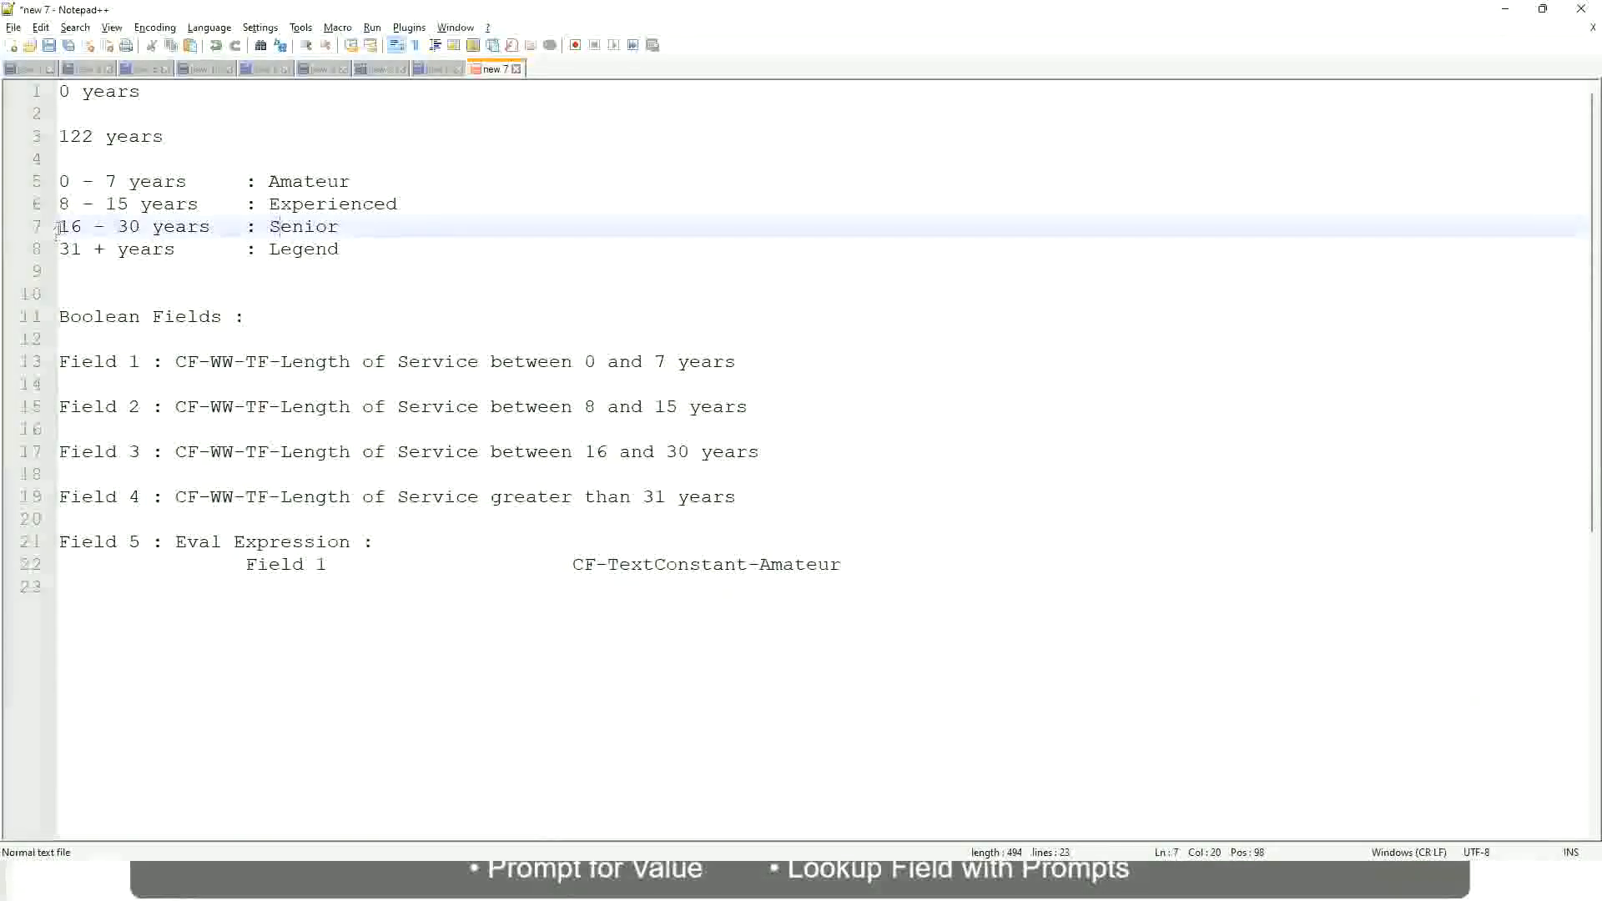
left_click_drag(57, 229, 155, 228)
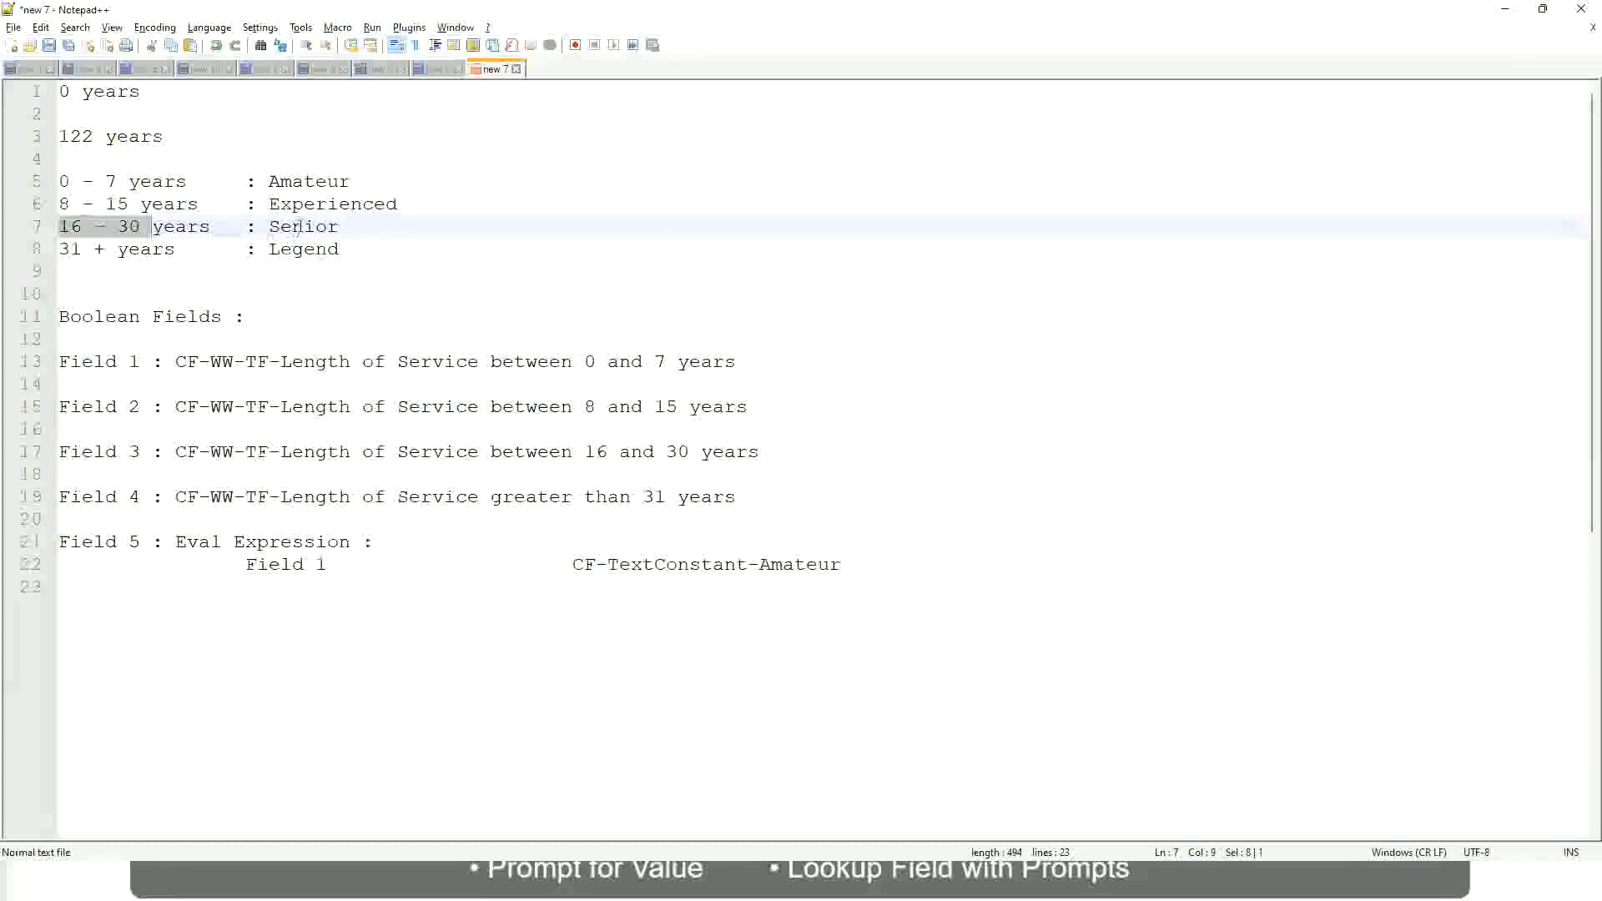
double_click(298, 227)
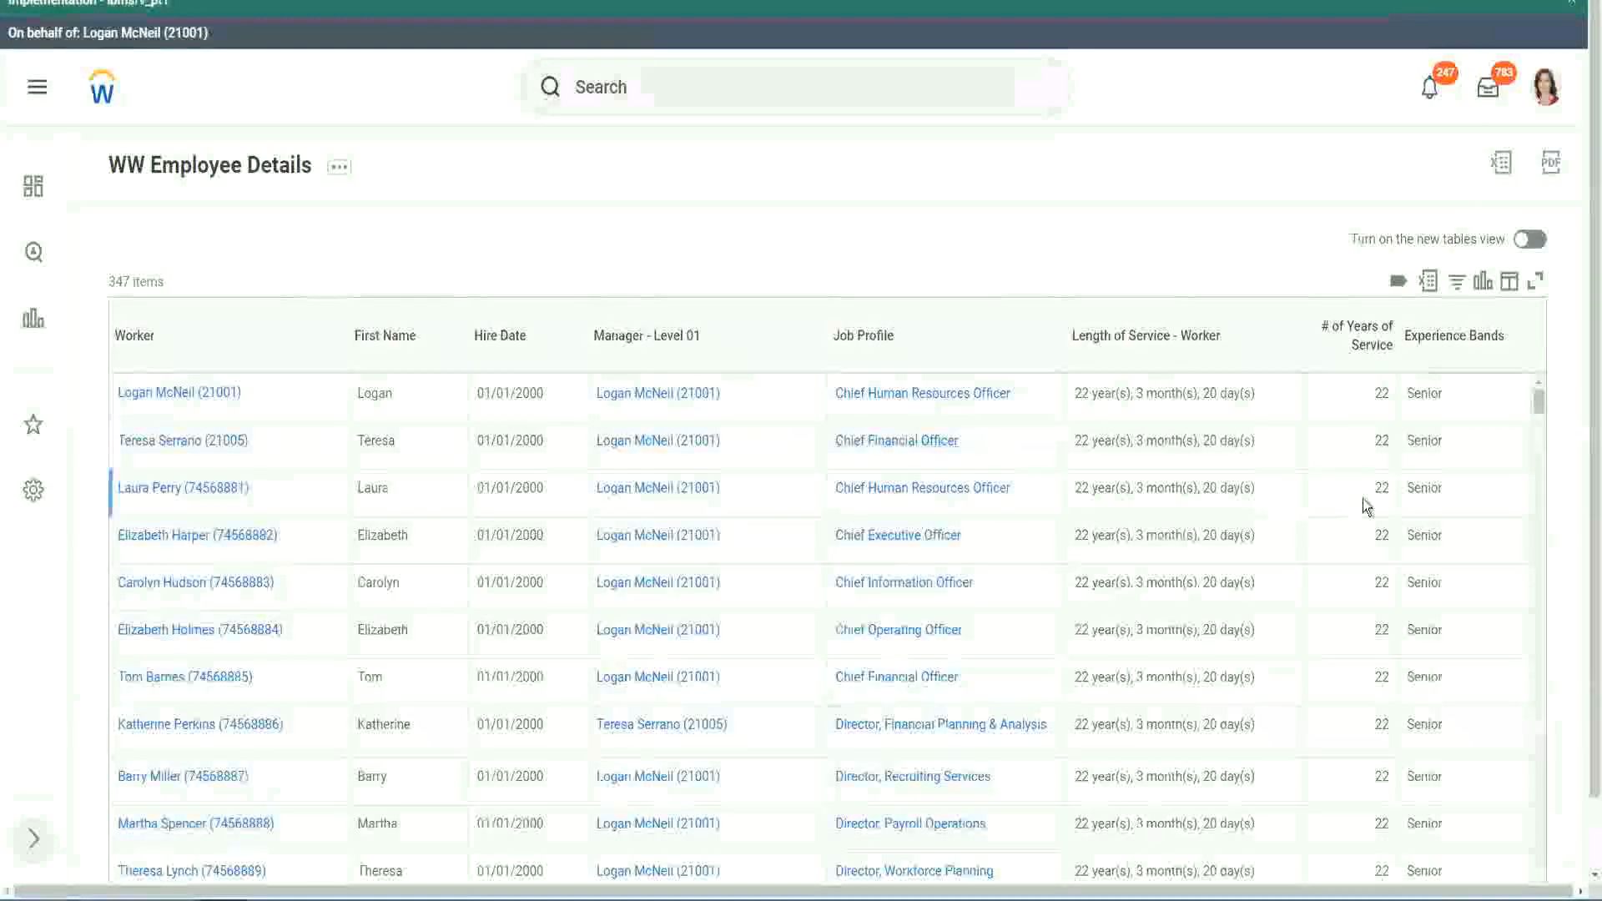
Step: Scroll the report results and filter the Experience Bands column to values containing Amateur
scroll(1373, 501, "down", 3)
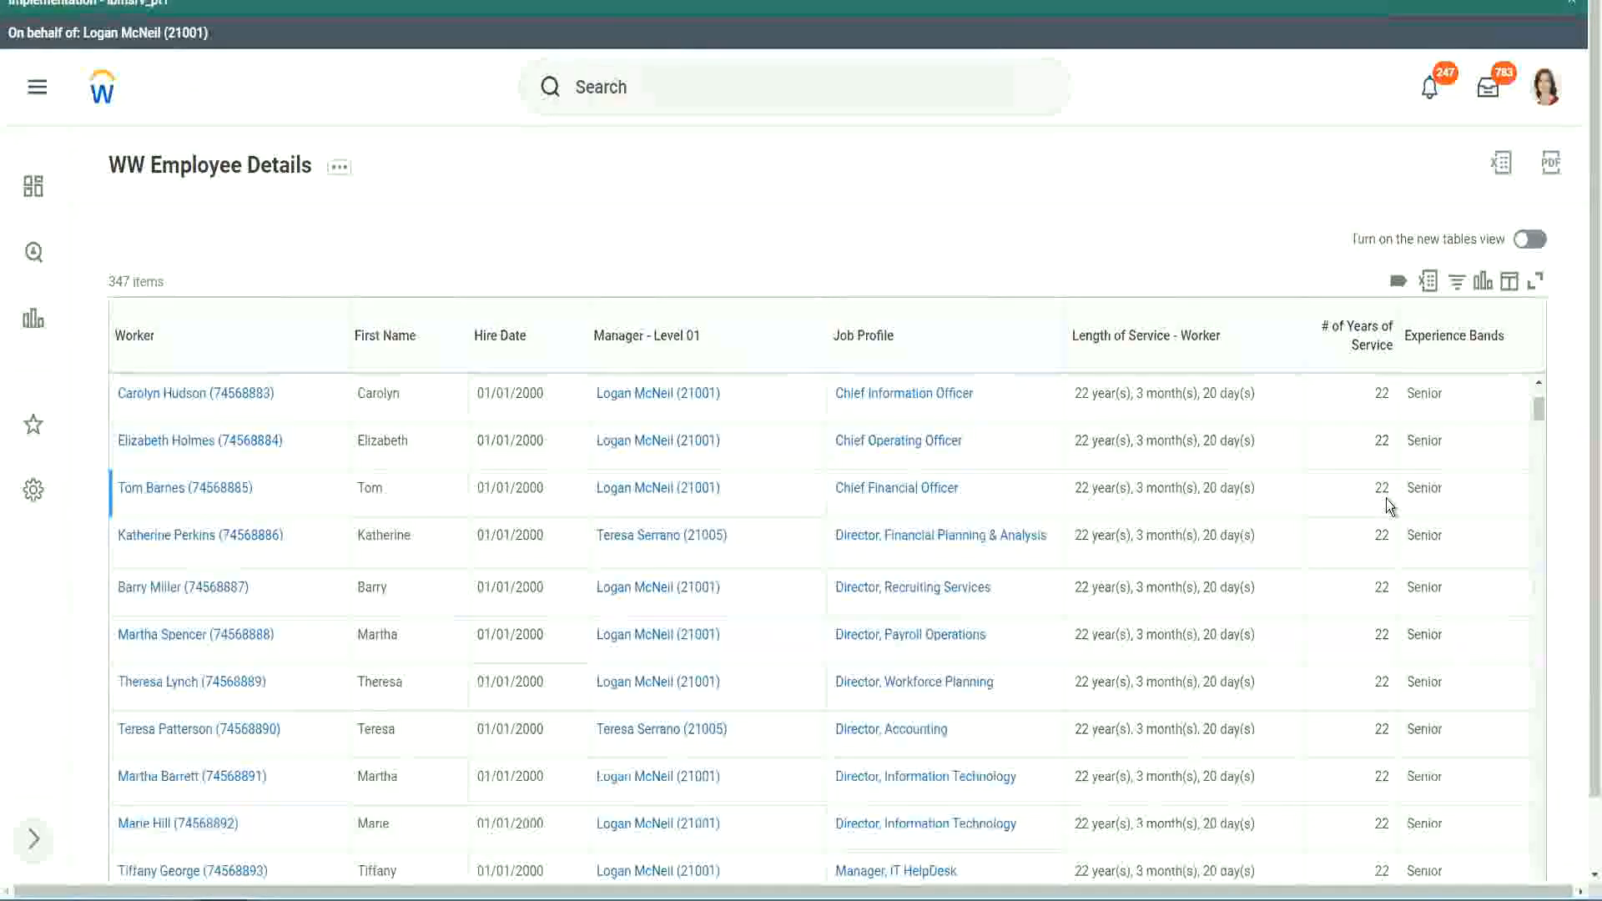
scroll(1385, 506, "down", 5)
scroll(1400, 558, "down", 5)
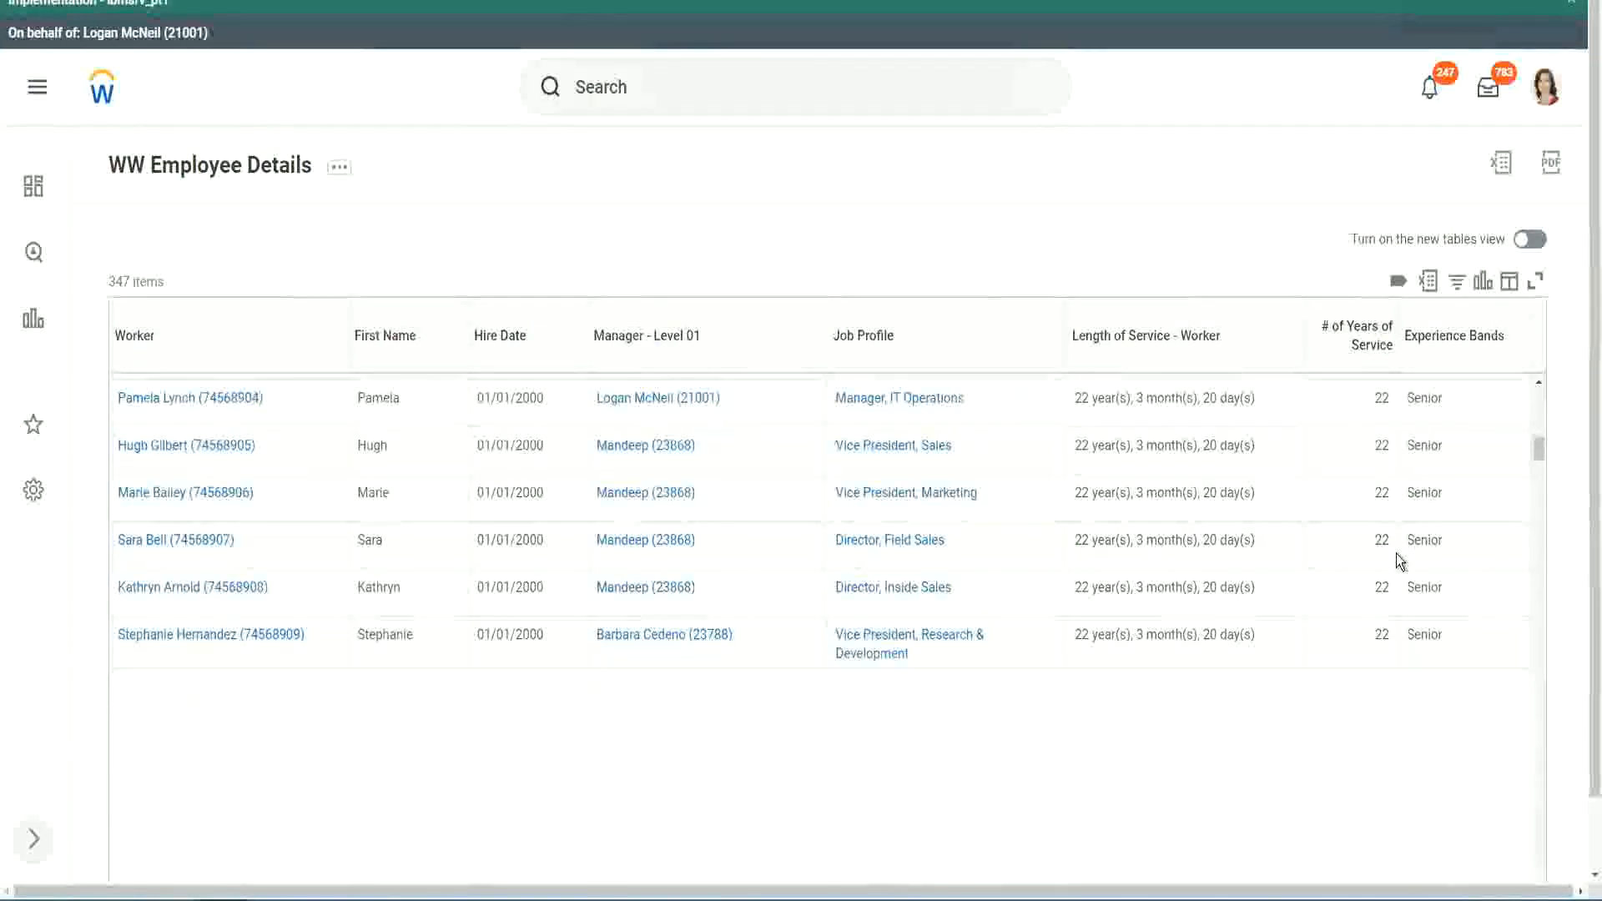
scroll(1419, 574, "down", 2)
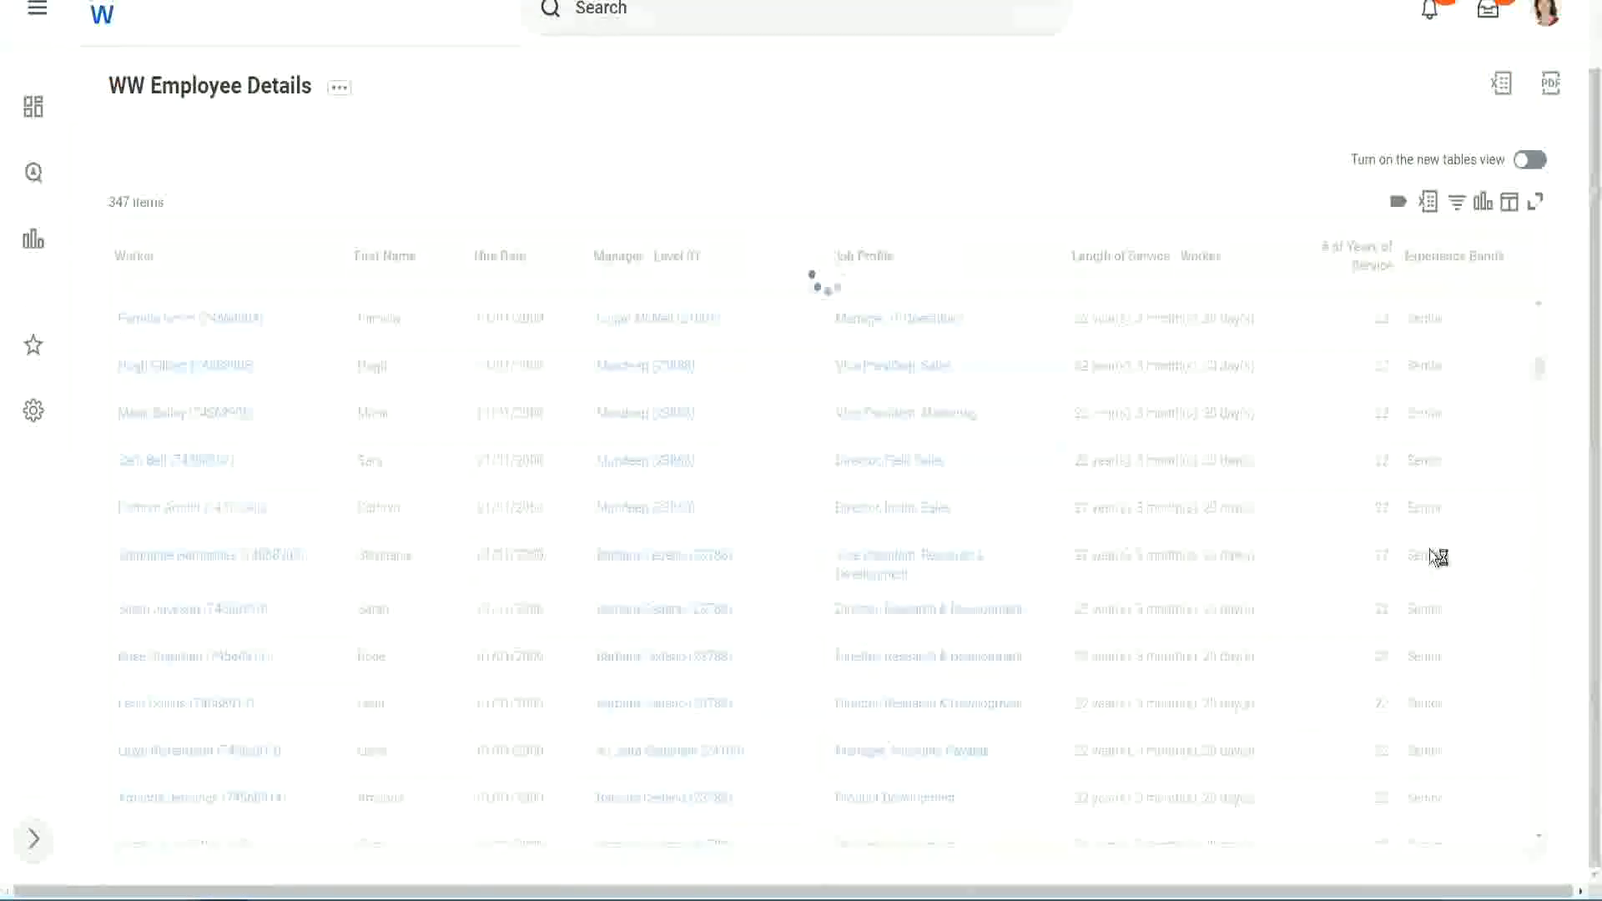
scroll(1488, 476, "down", 4)
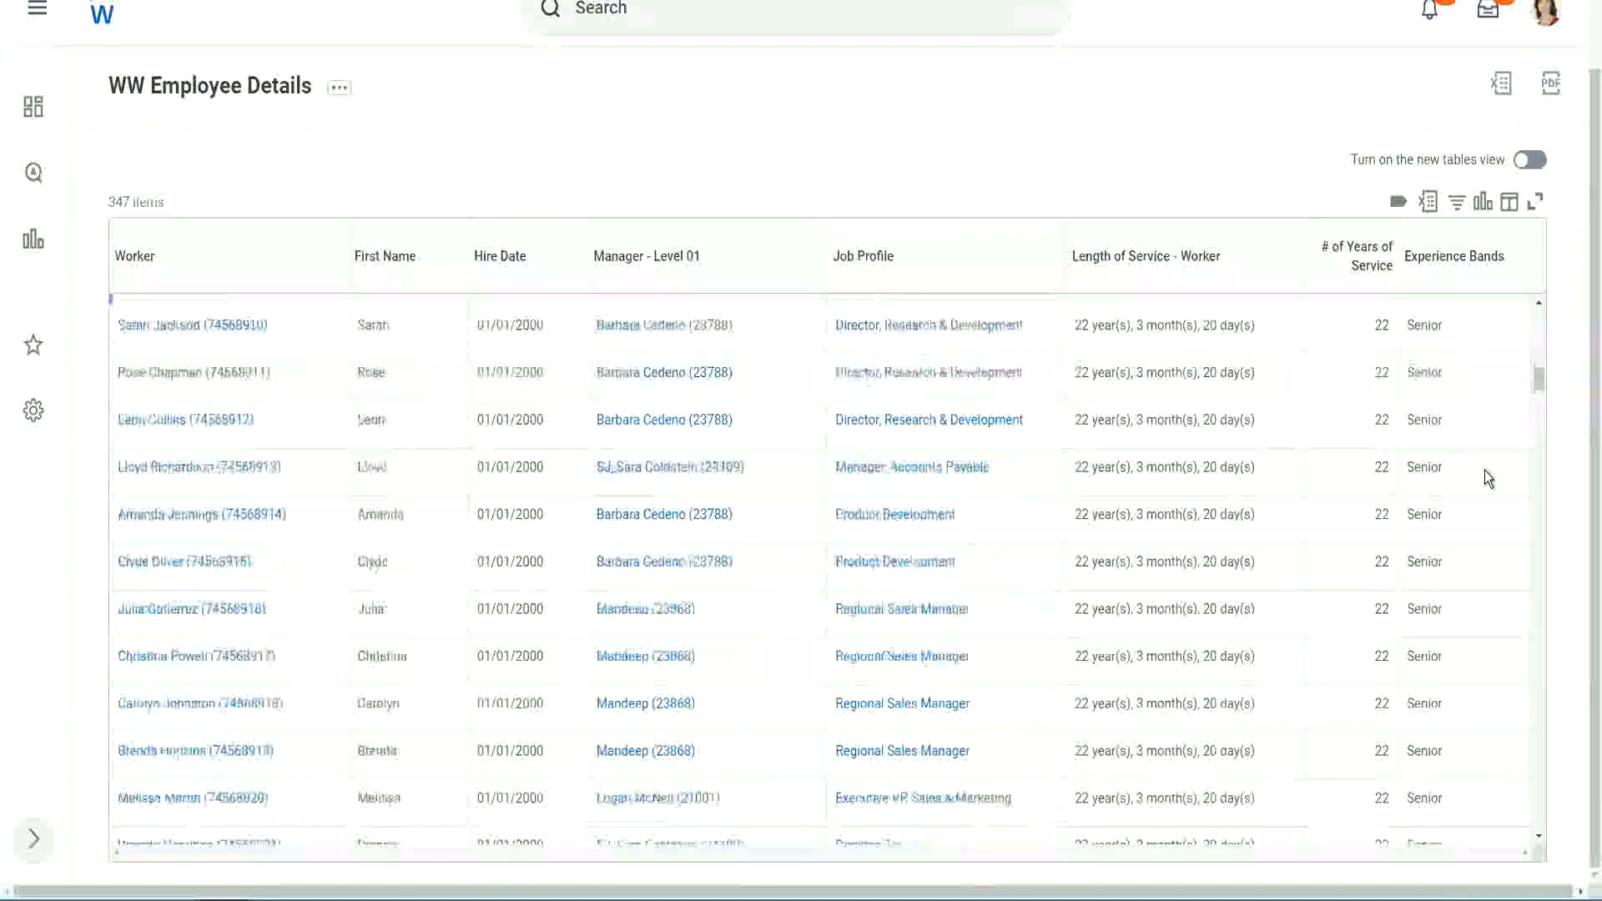
scroll(1484, 469, "down", 3)
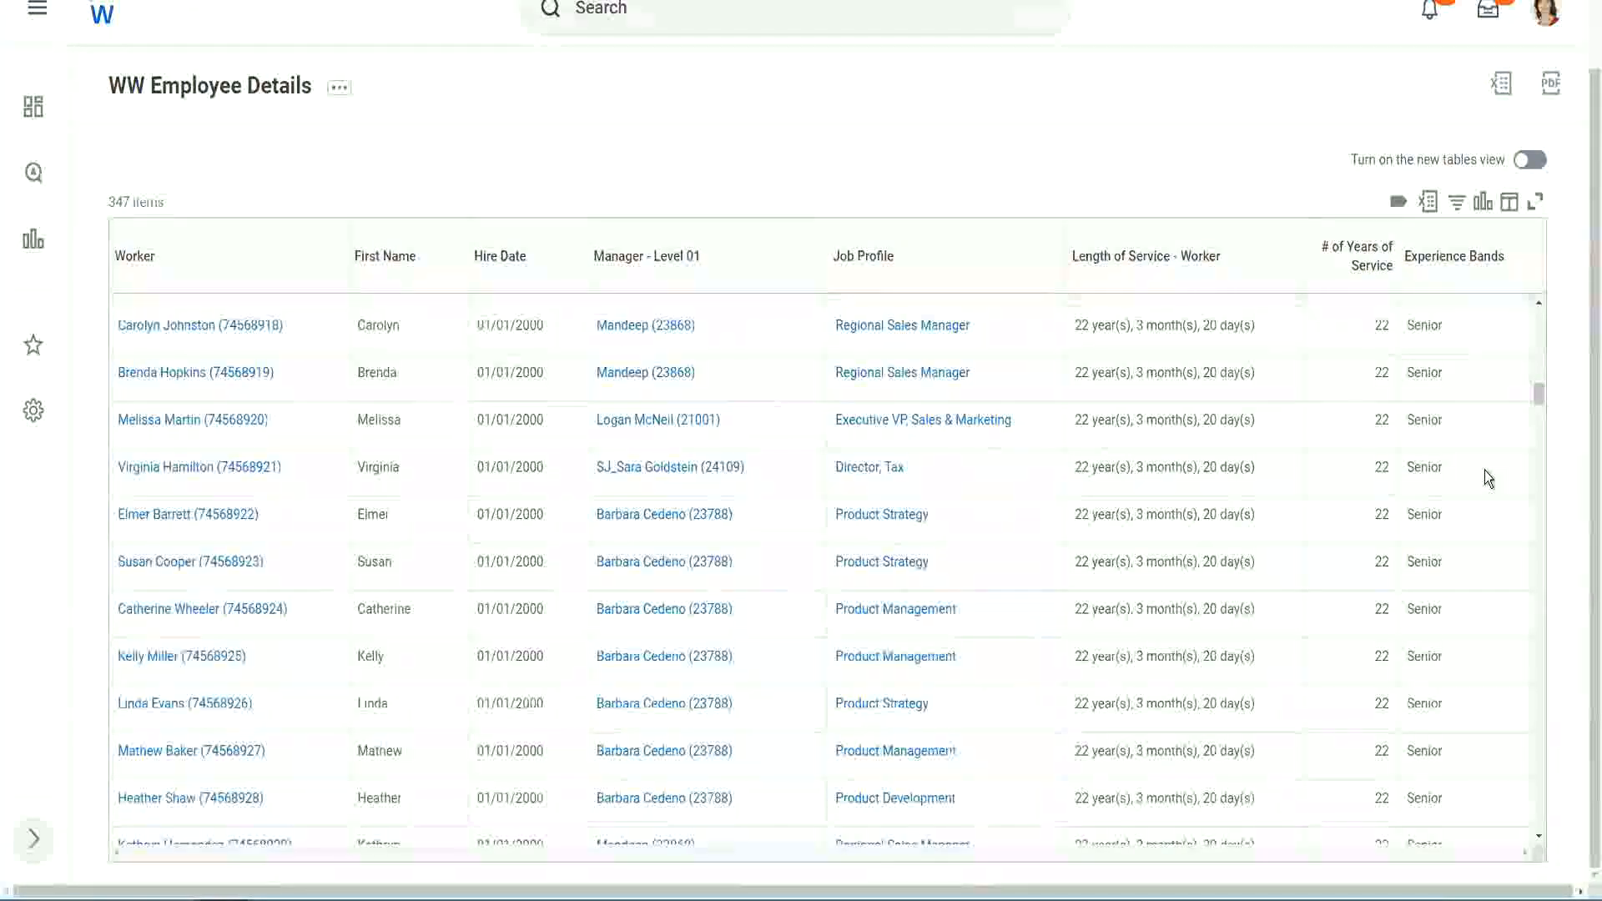
scroll(1485, 469, "down", 6)
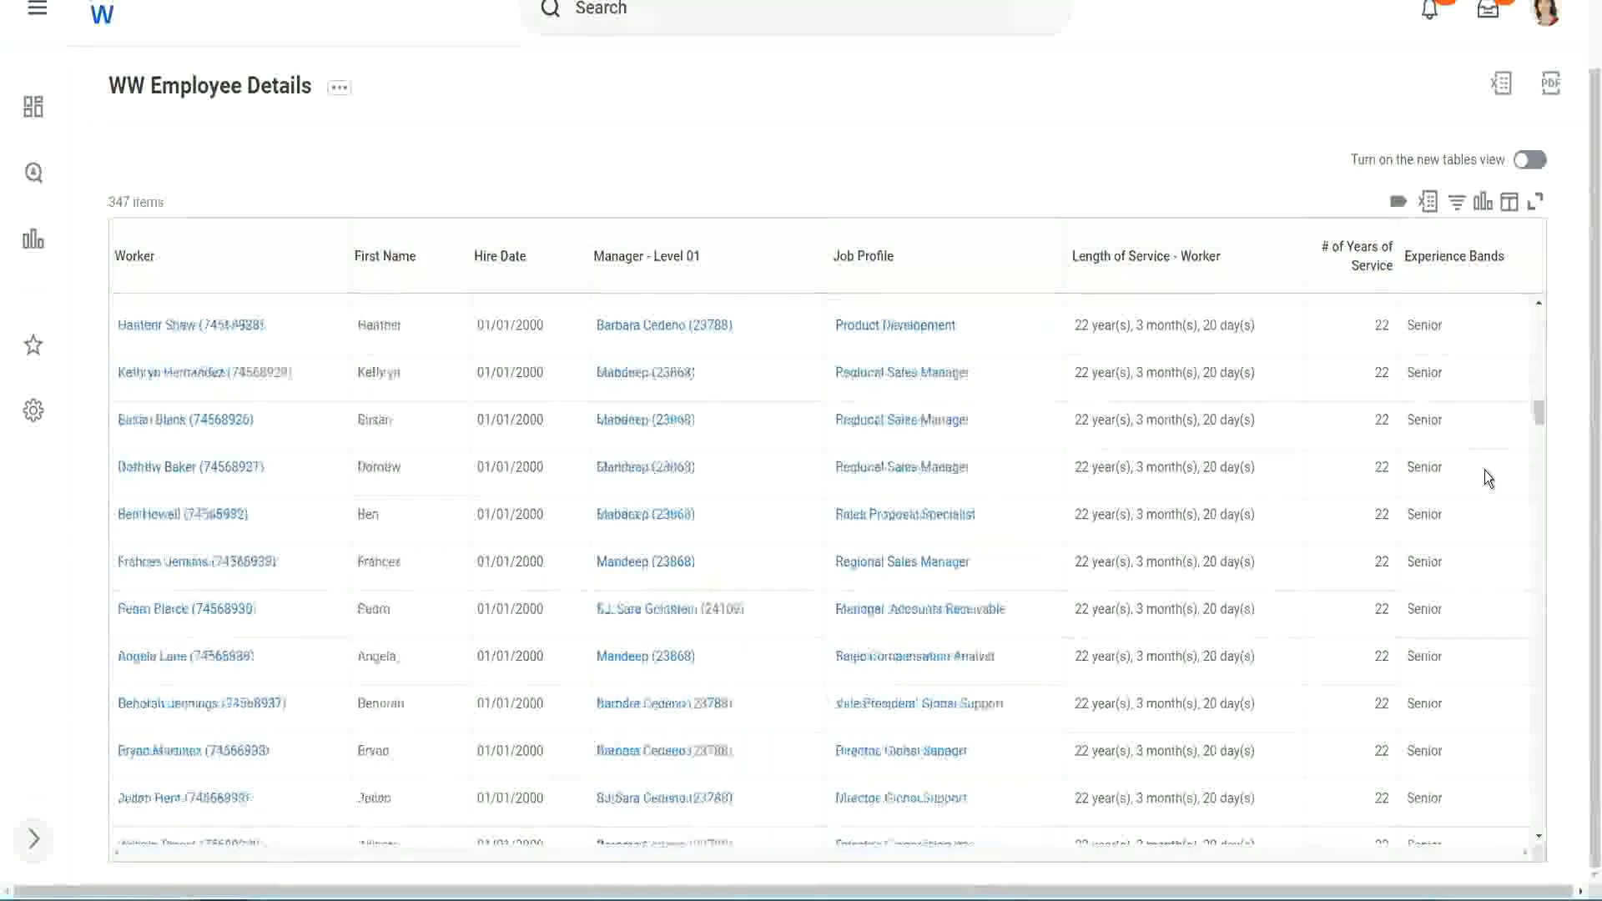
left_click(1454, 257)
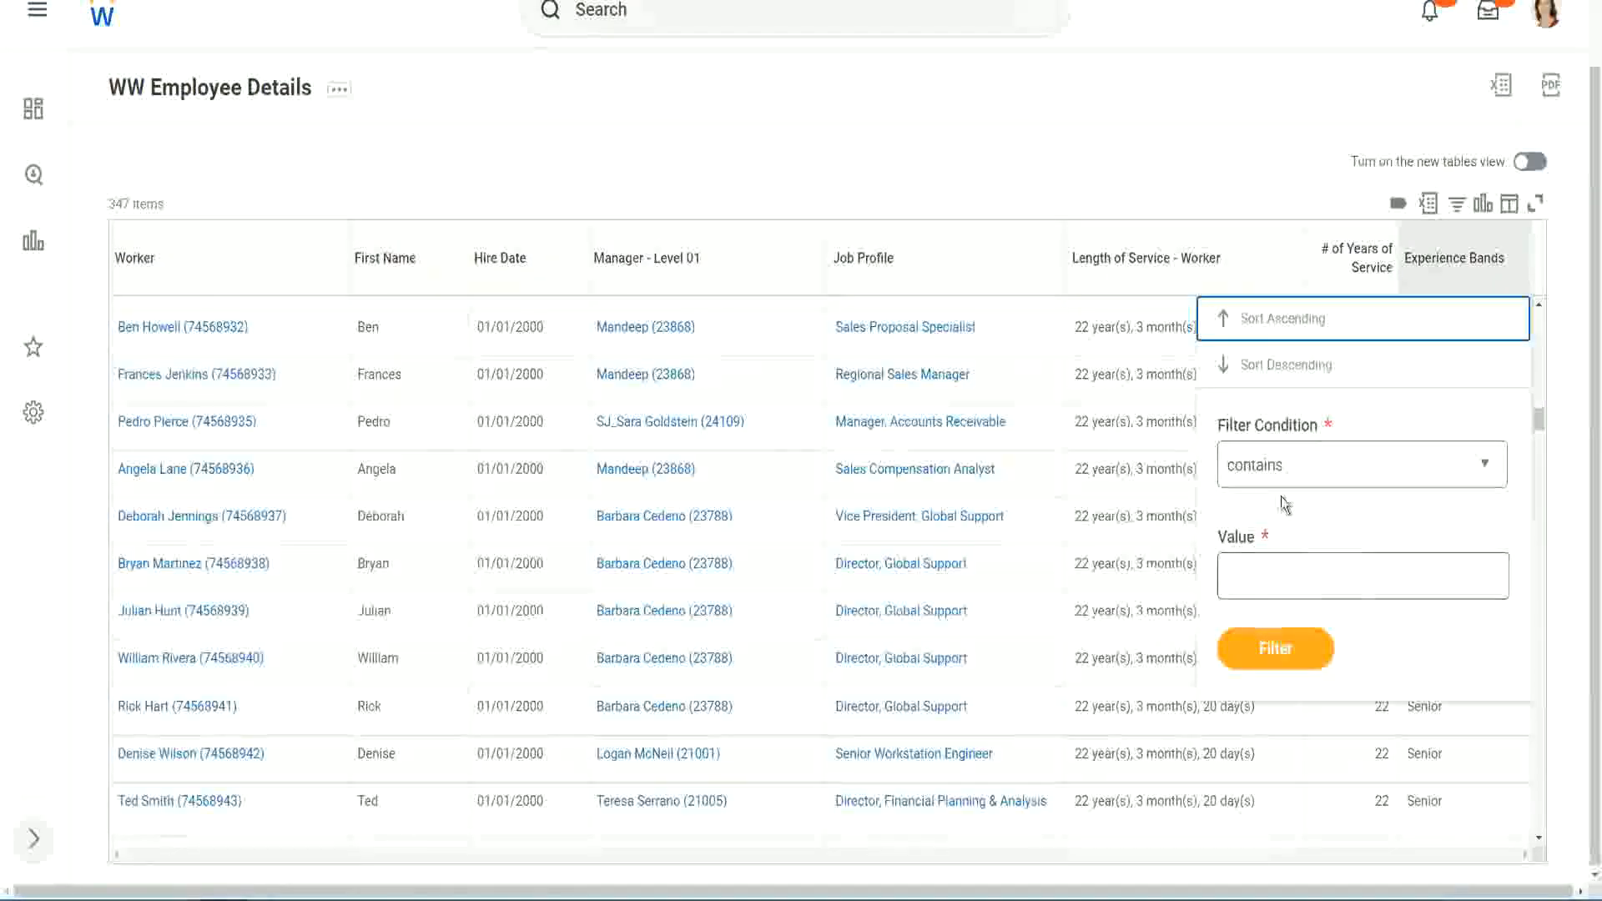
left_click(1270, 560)
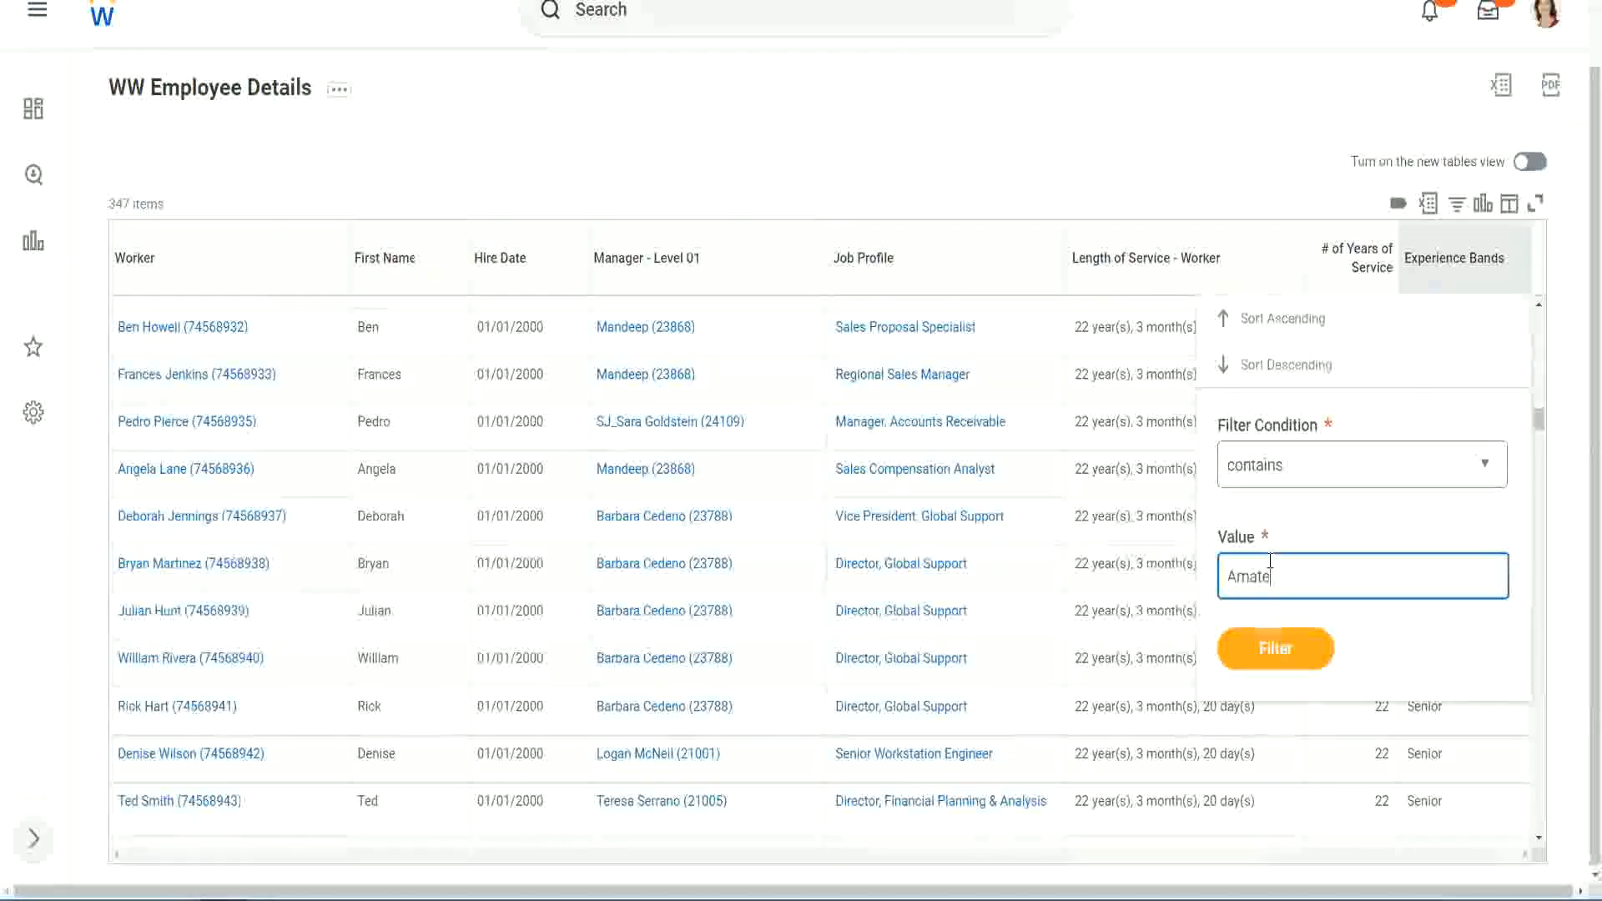
type("Amateur")
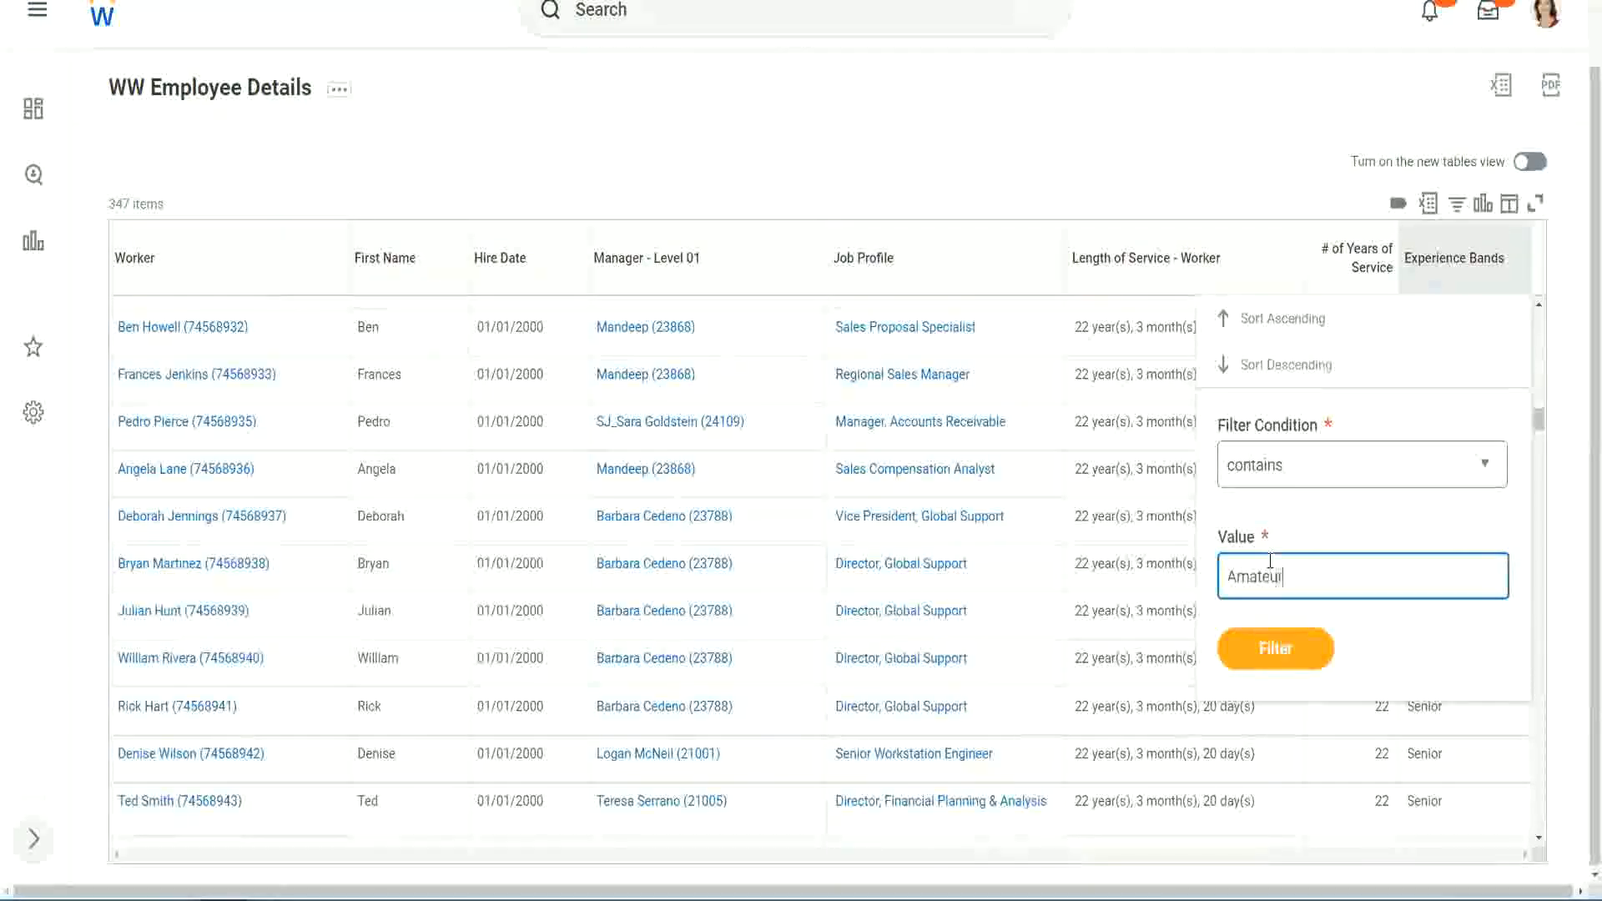
left_click(1264, 660)
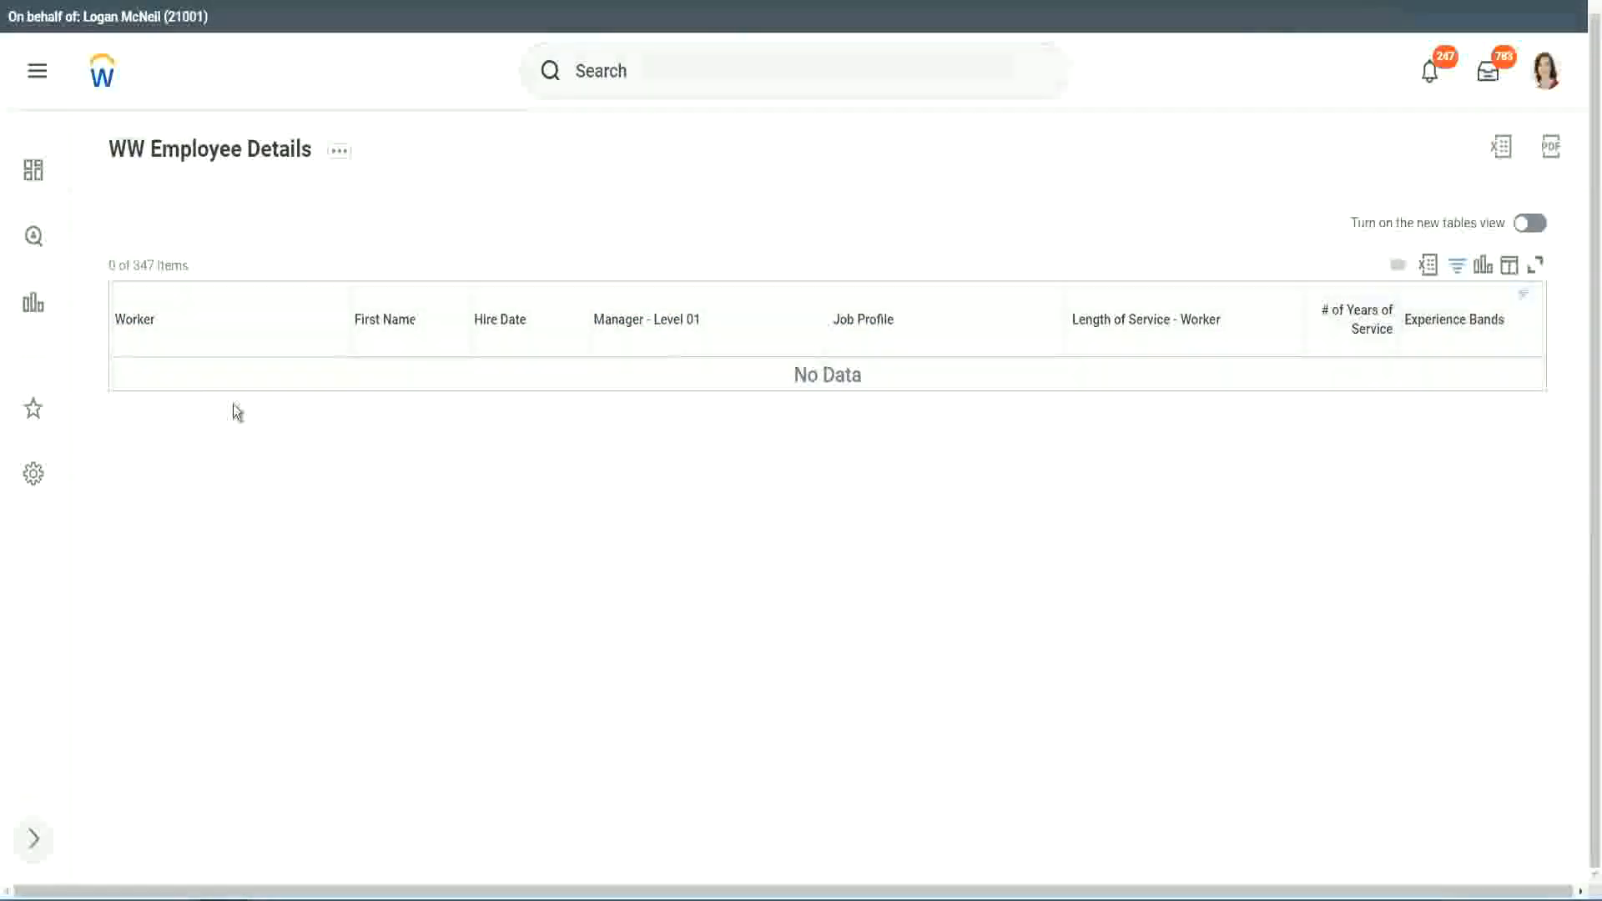
Step: Change the Experience Bands filter value to Legend and scroll through the filtered workers' years of service
left_click(1448, 320)
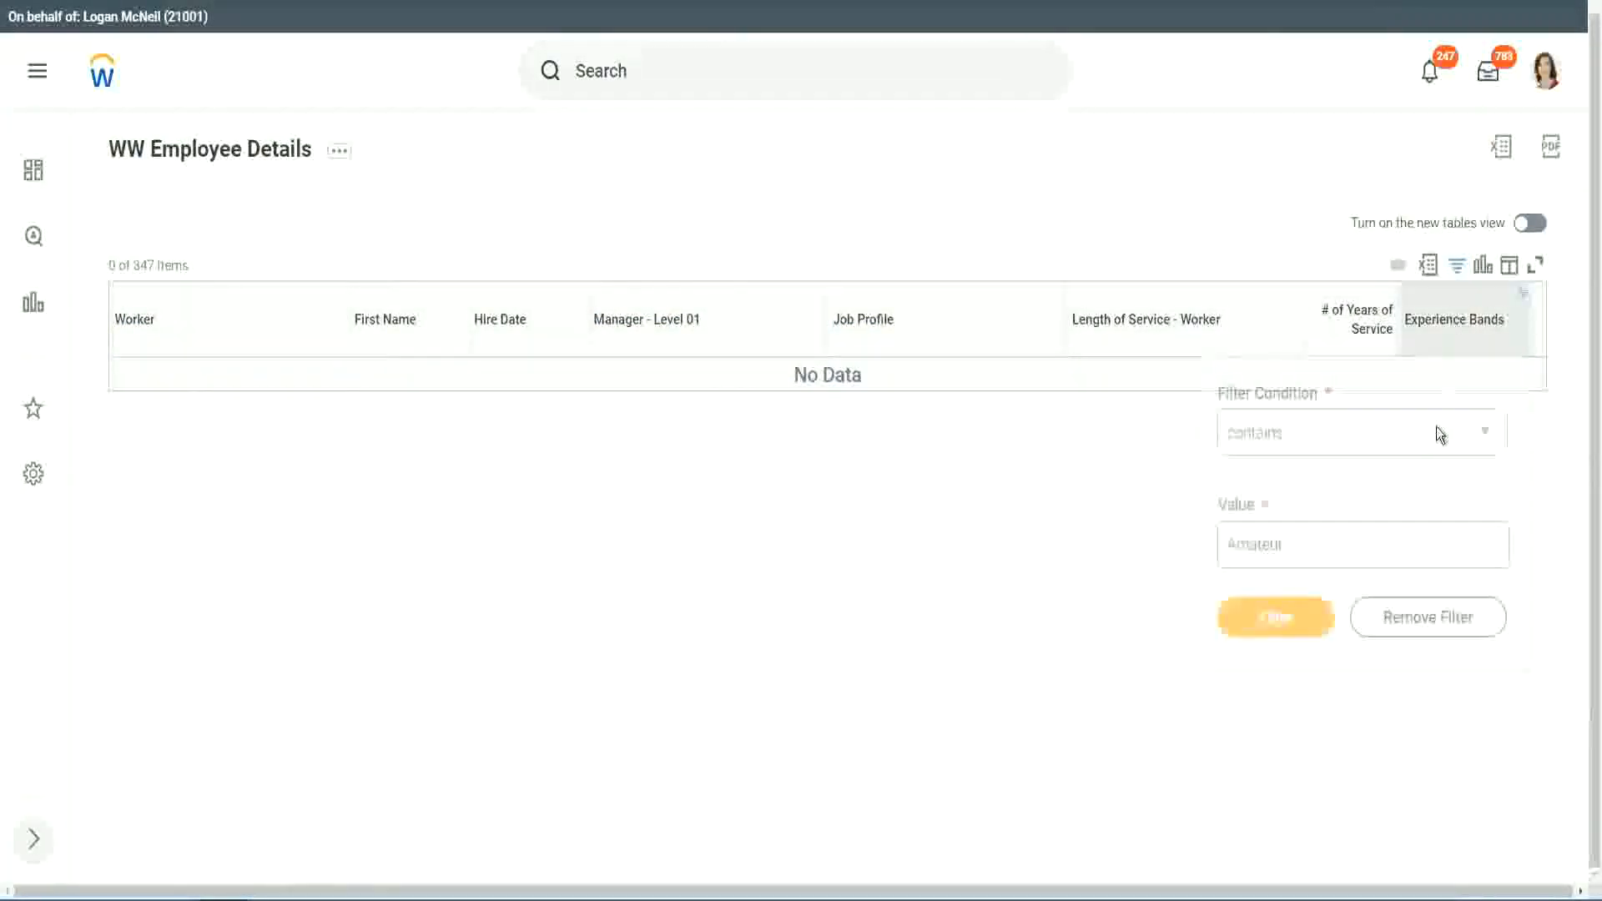
left_click_drag(1294, 541, 1147, 552)
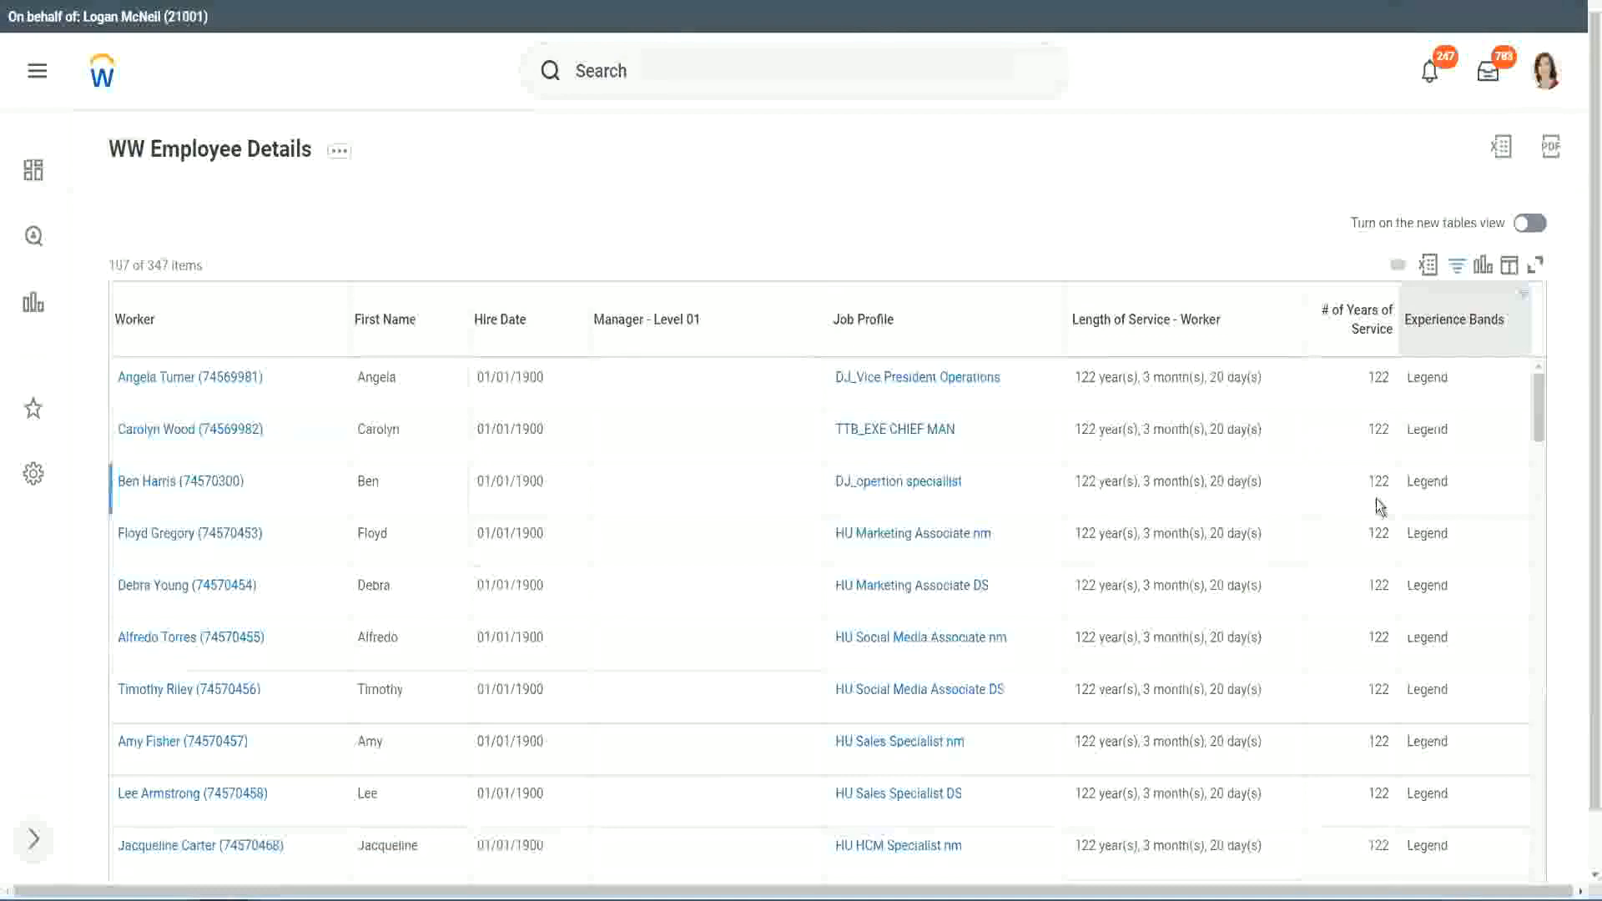
scroll(1376, 501, "down", 20)
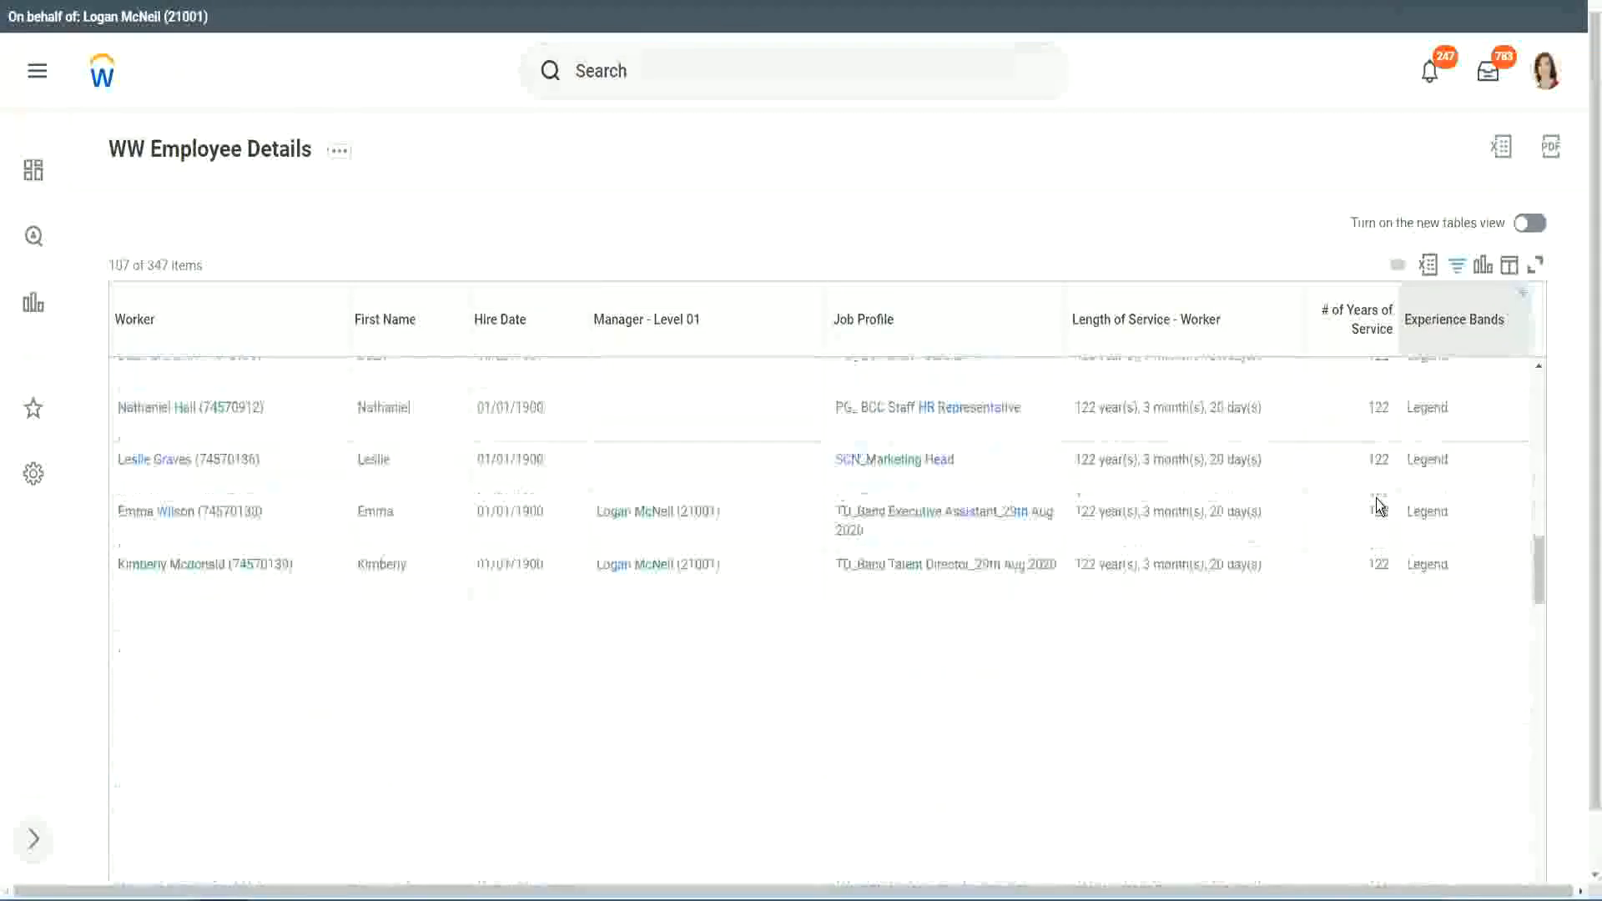
scroll(1376, 505, "down", 2)
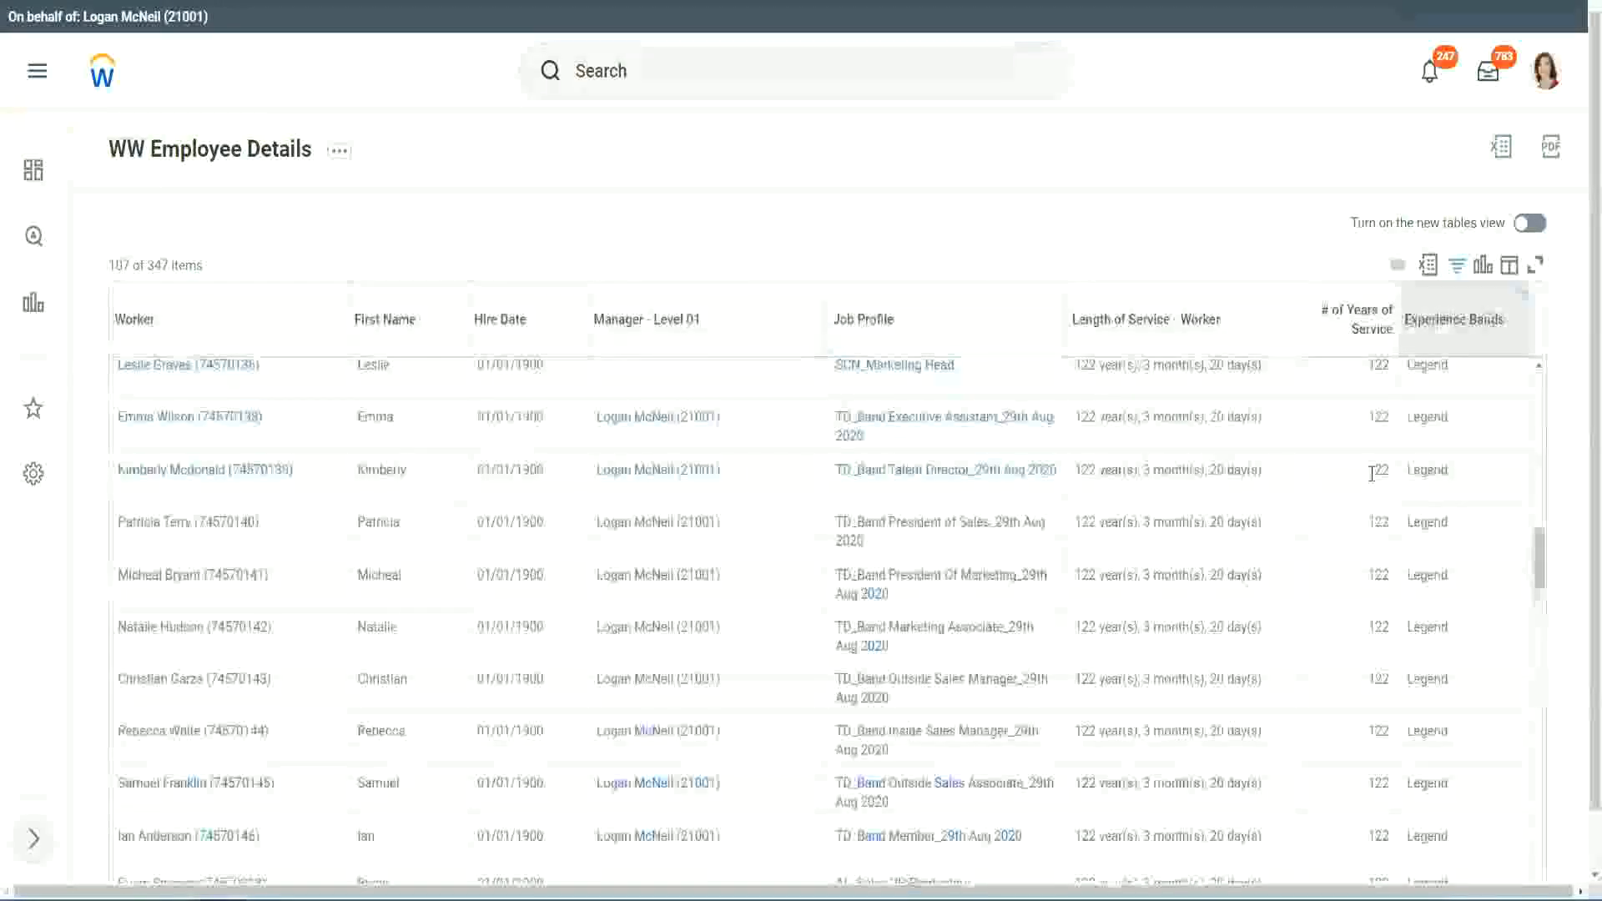
scroll(1374, 480, "down", 15)
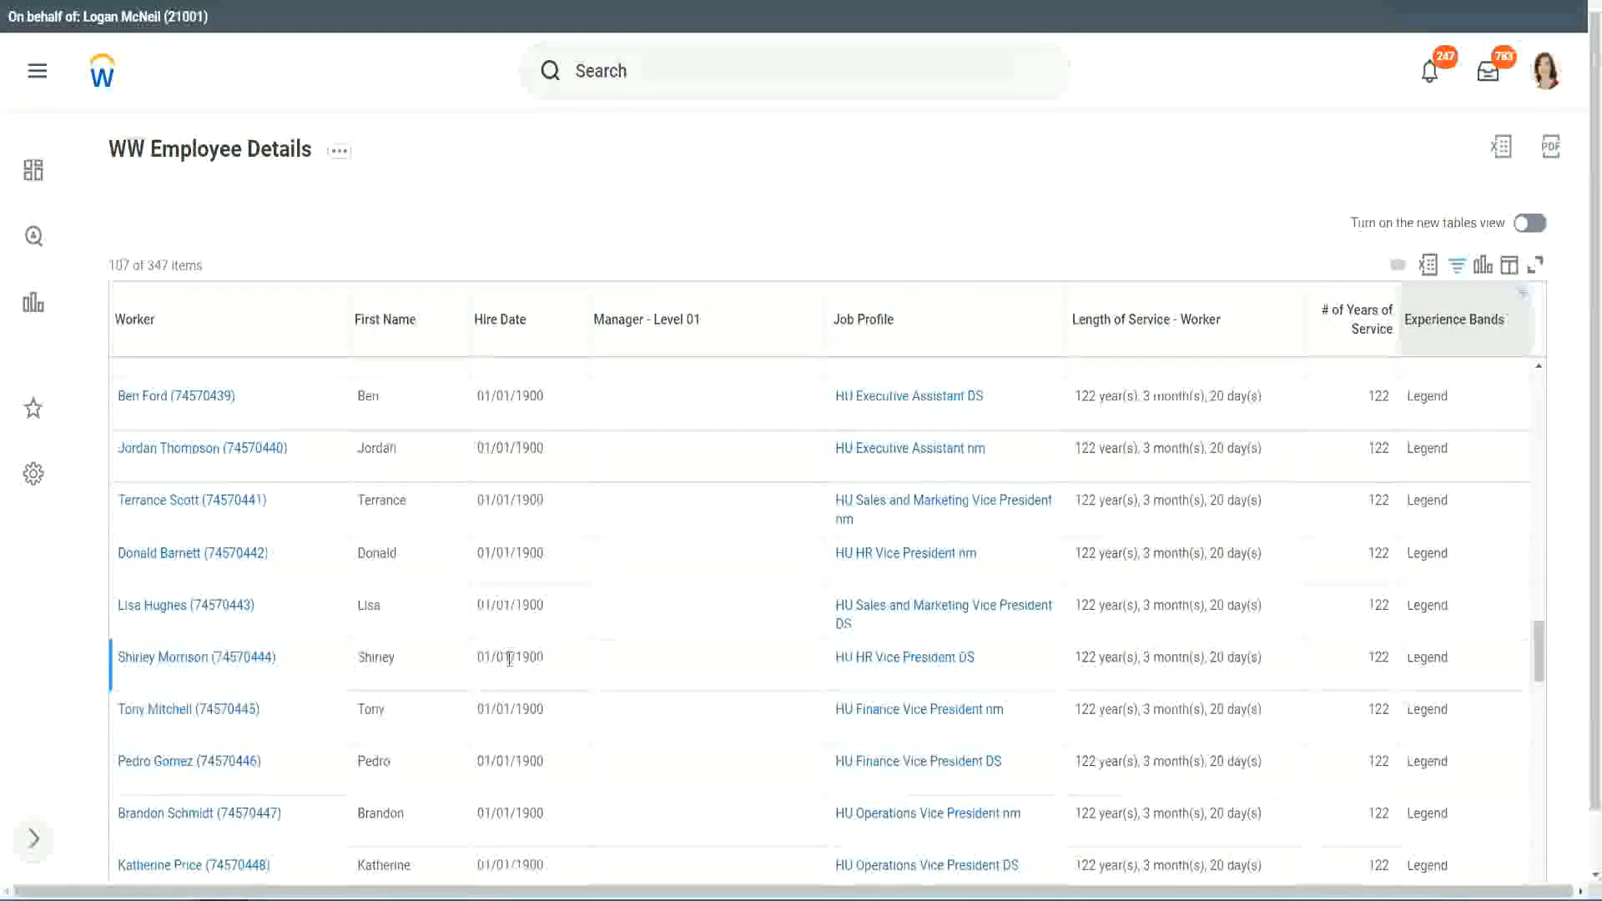
double_click(520, 655)
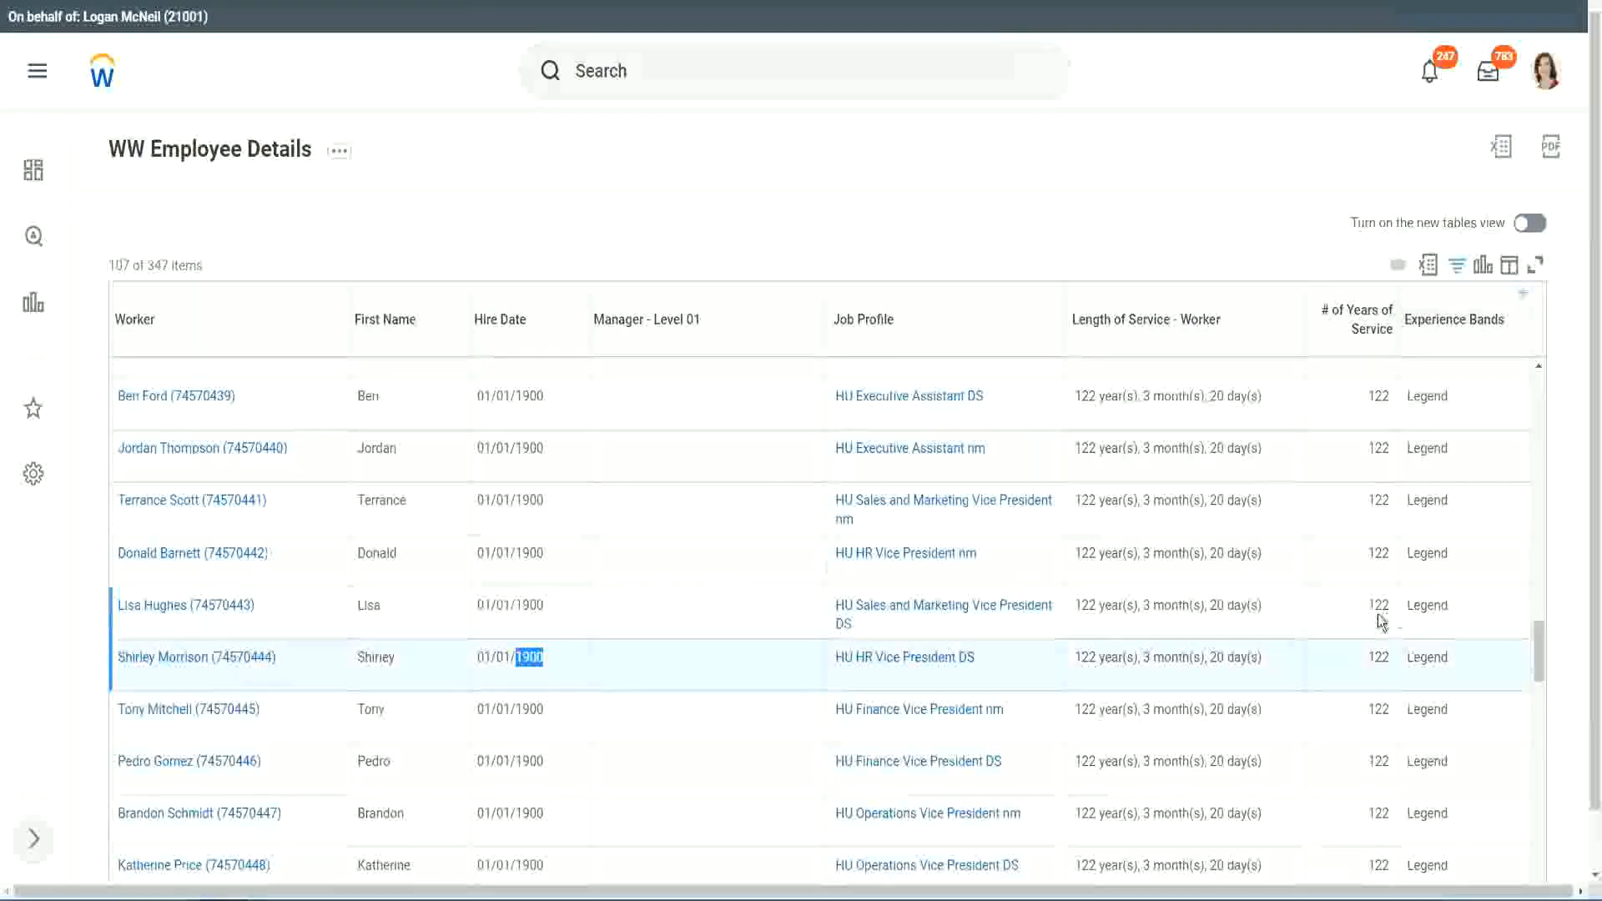
scroll(1373, 622, "down", 2)
scroll(1362, 626, "down", 3)
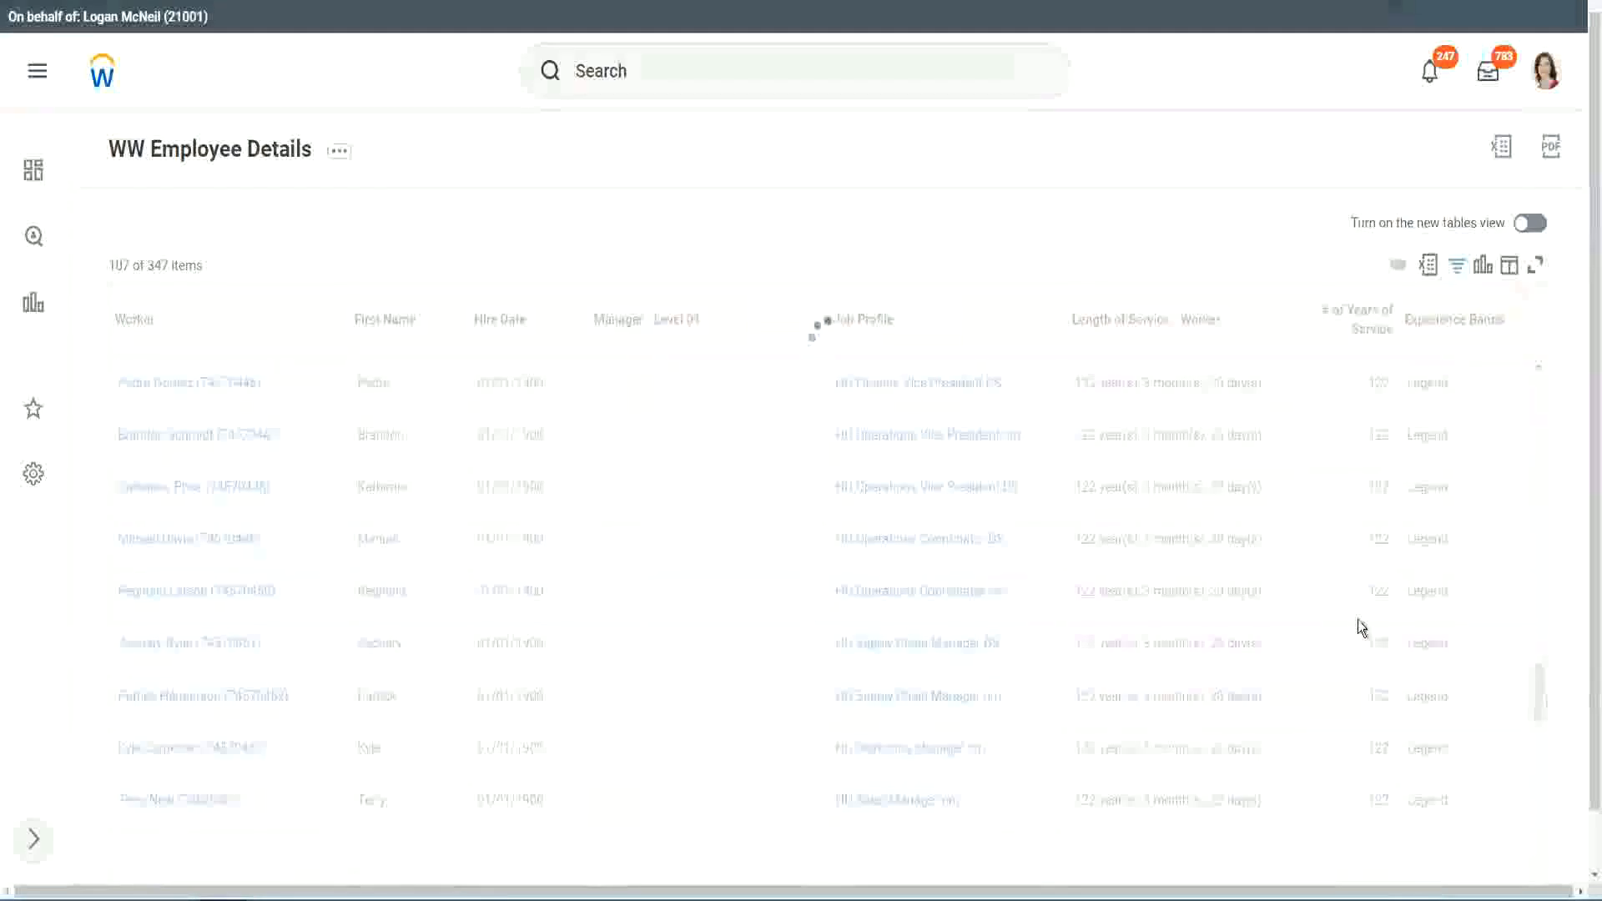
scroll(1359, 627, "down", 3)
scroll(1358, 619, "down", 10)
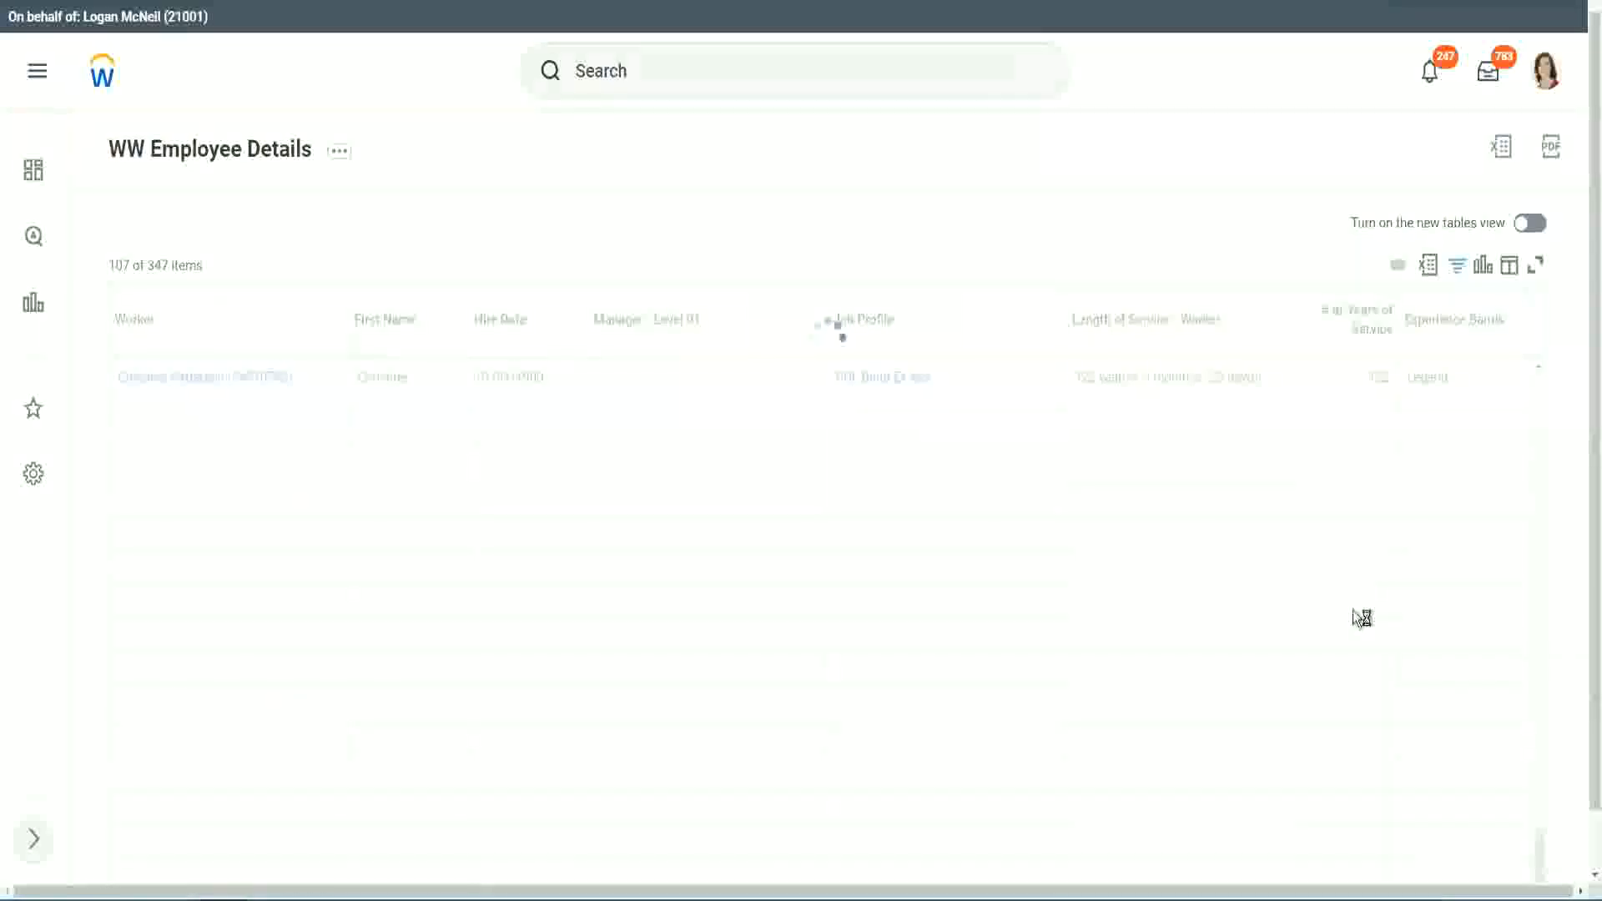
scroll(1335, 549, "down", 6)
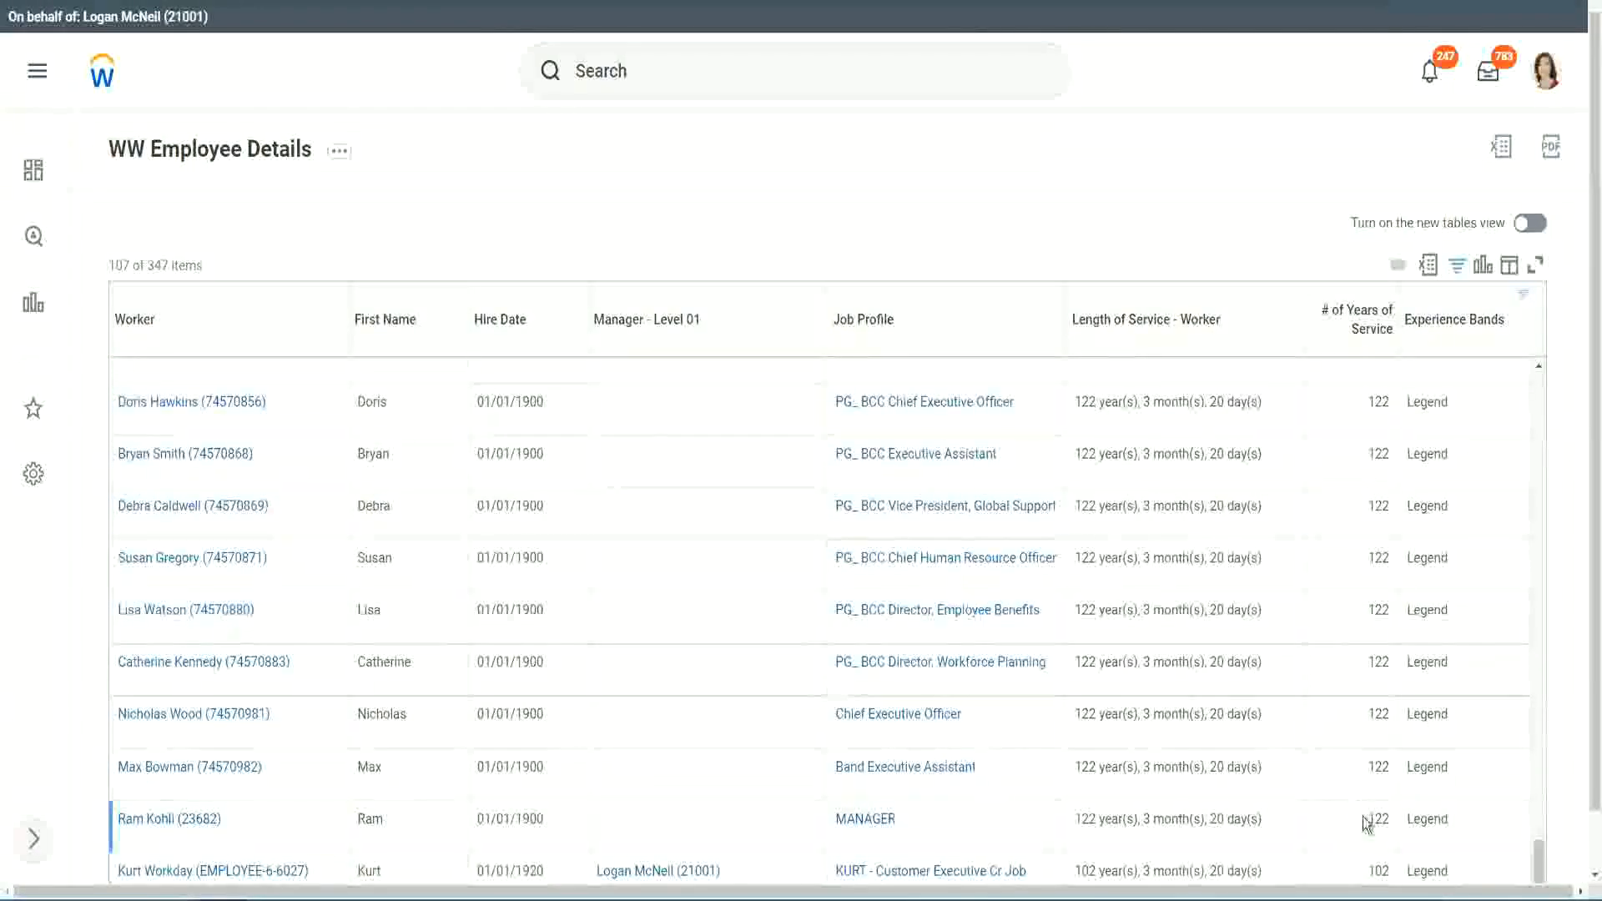
double_click(1377, 869)
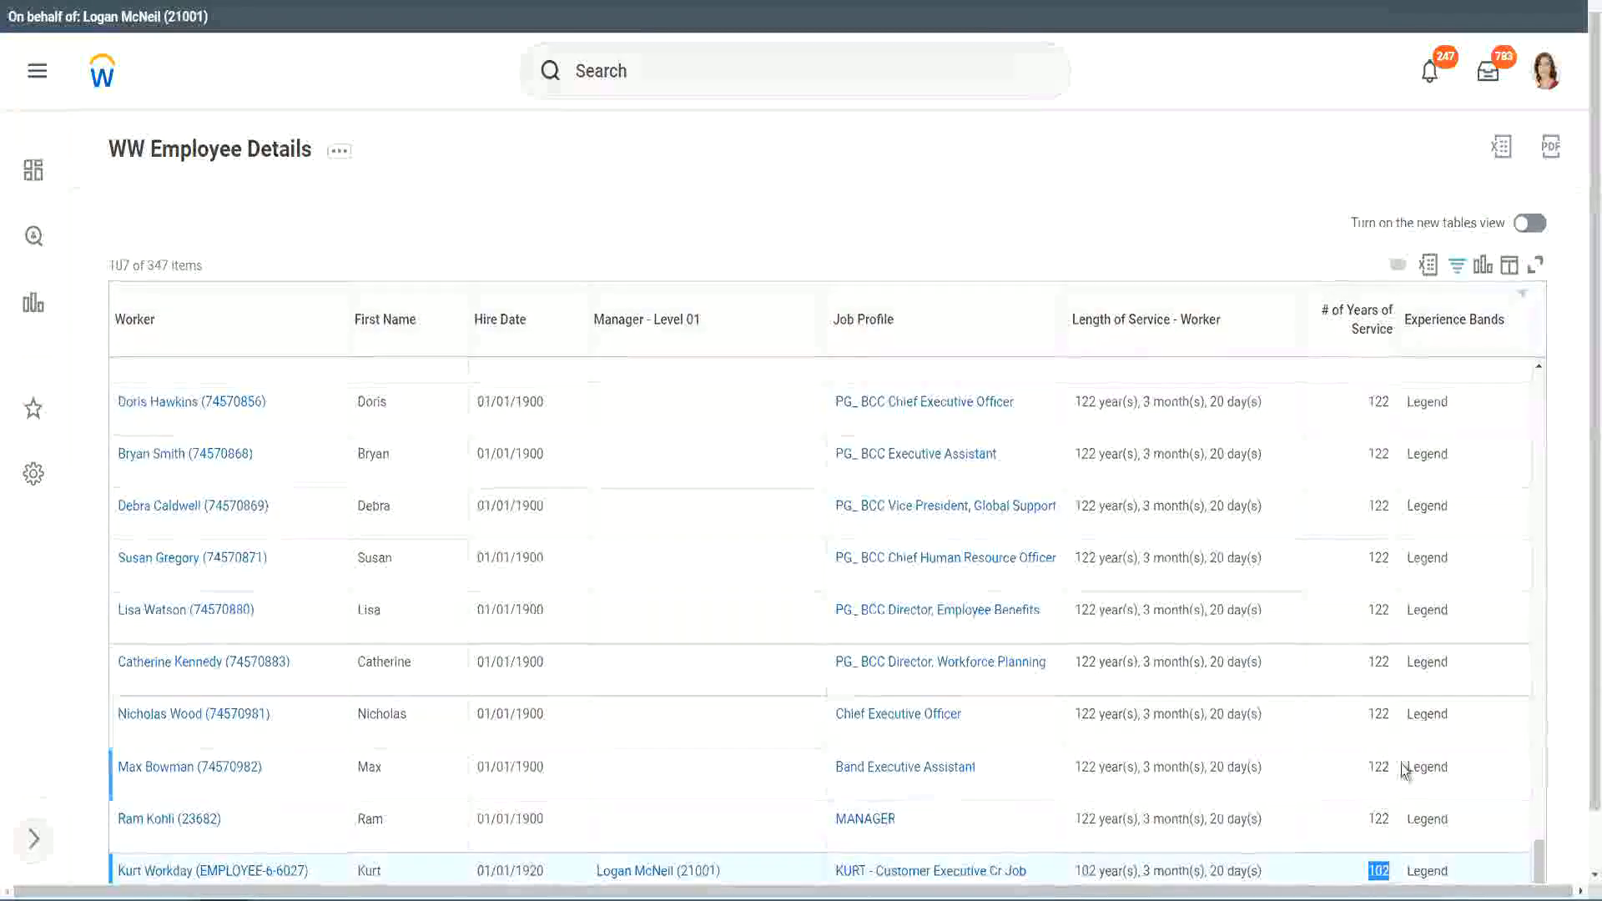
left_click_drag(1379, 714, 1391, 714)
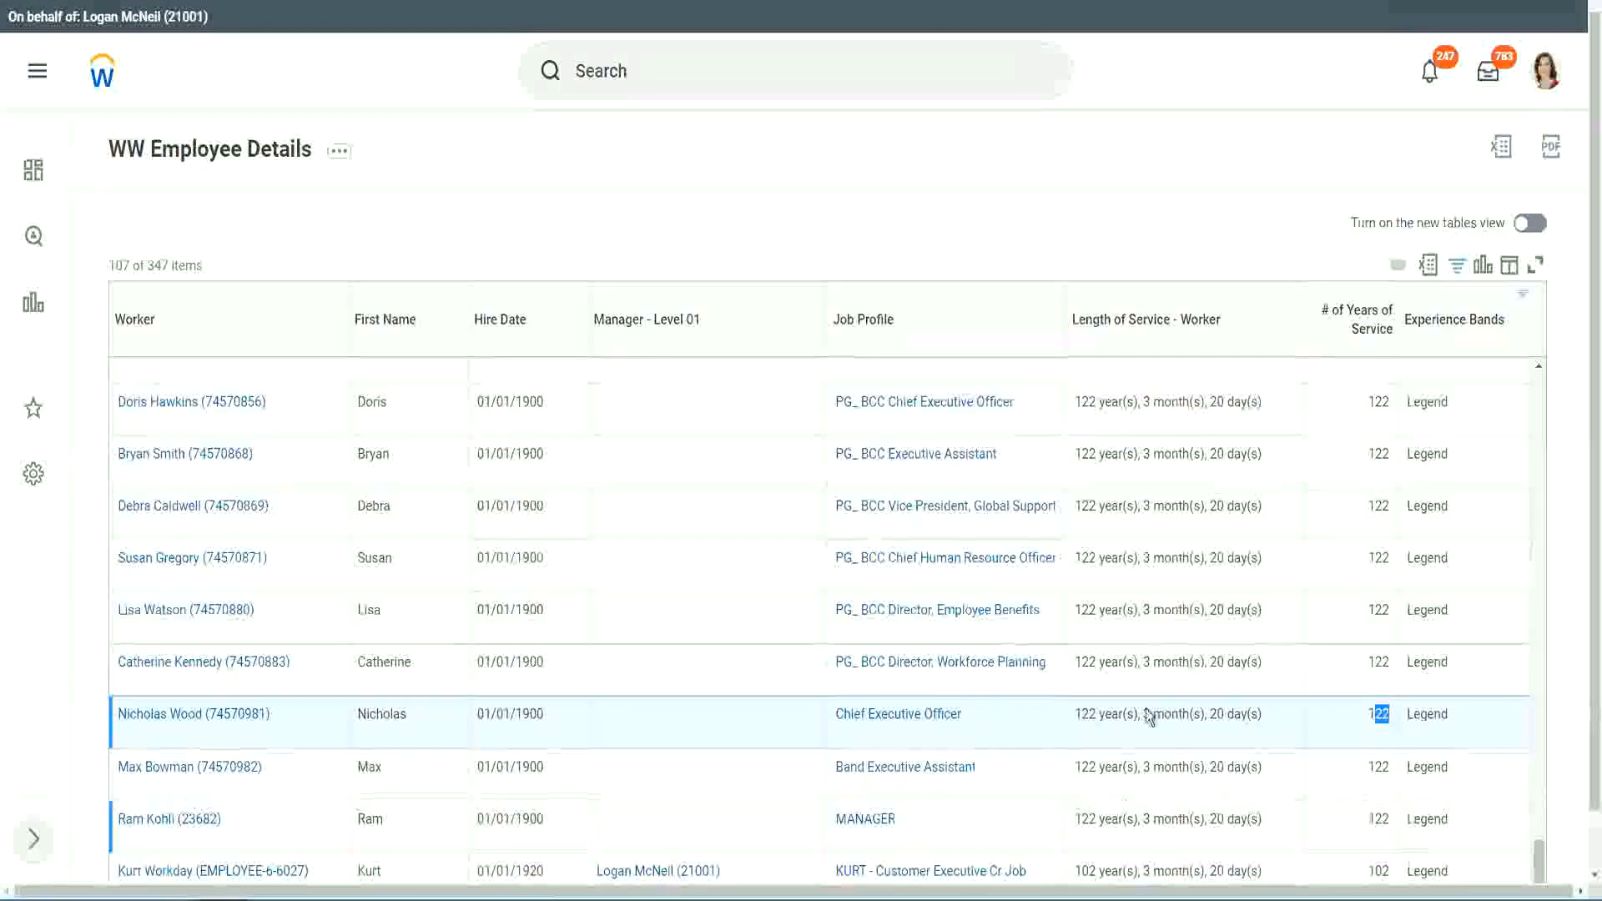
left_click(1346, 664)
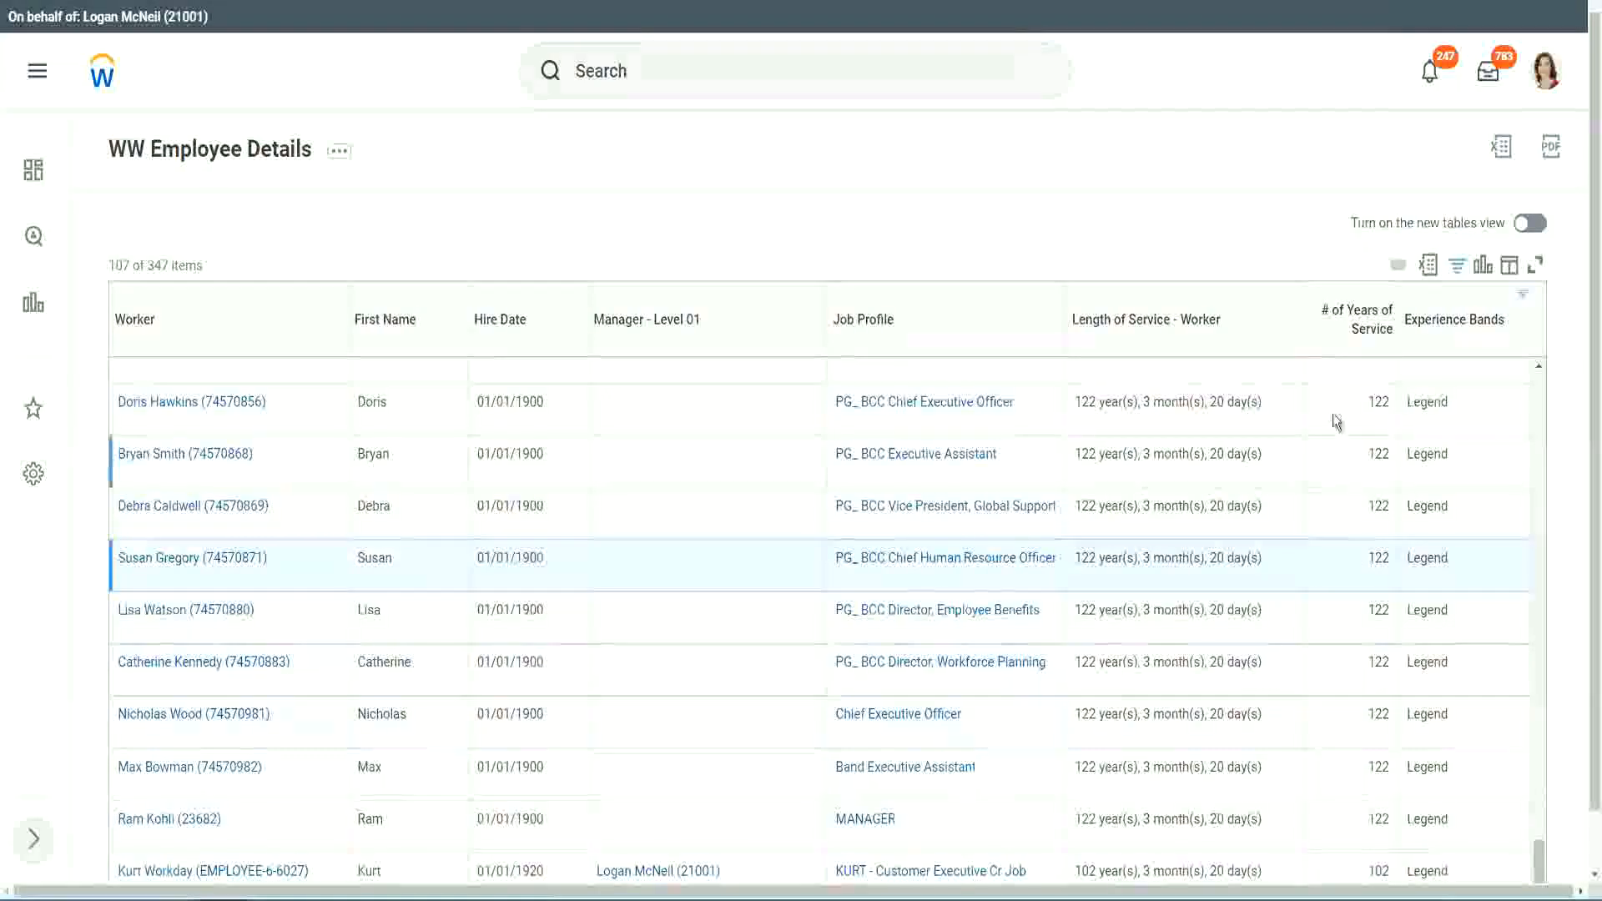
Step: Change the Experience Bands filter value to Experienced and apply the filter
left_click(1464, 328)
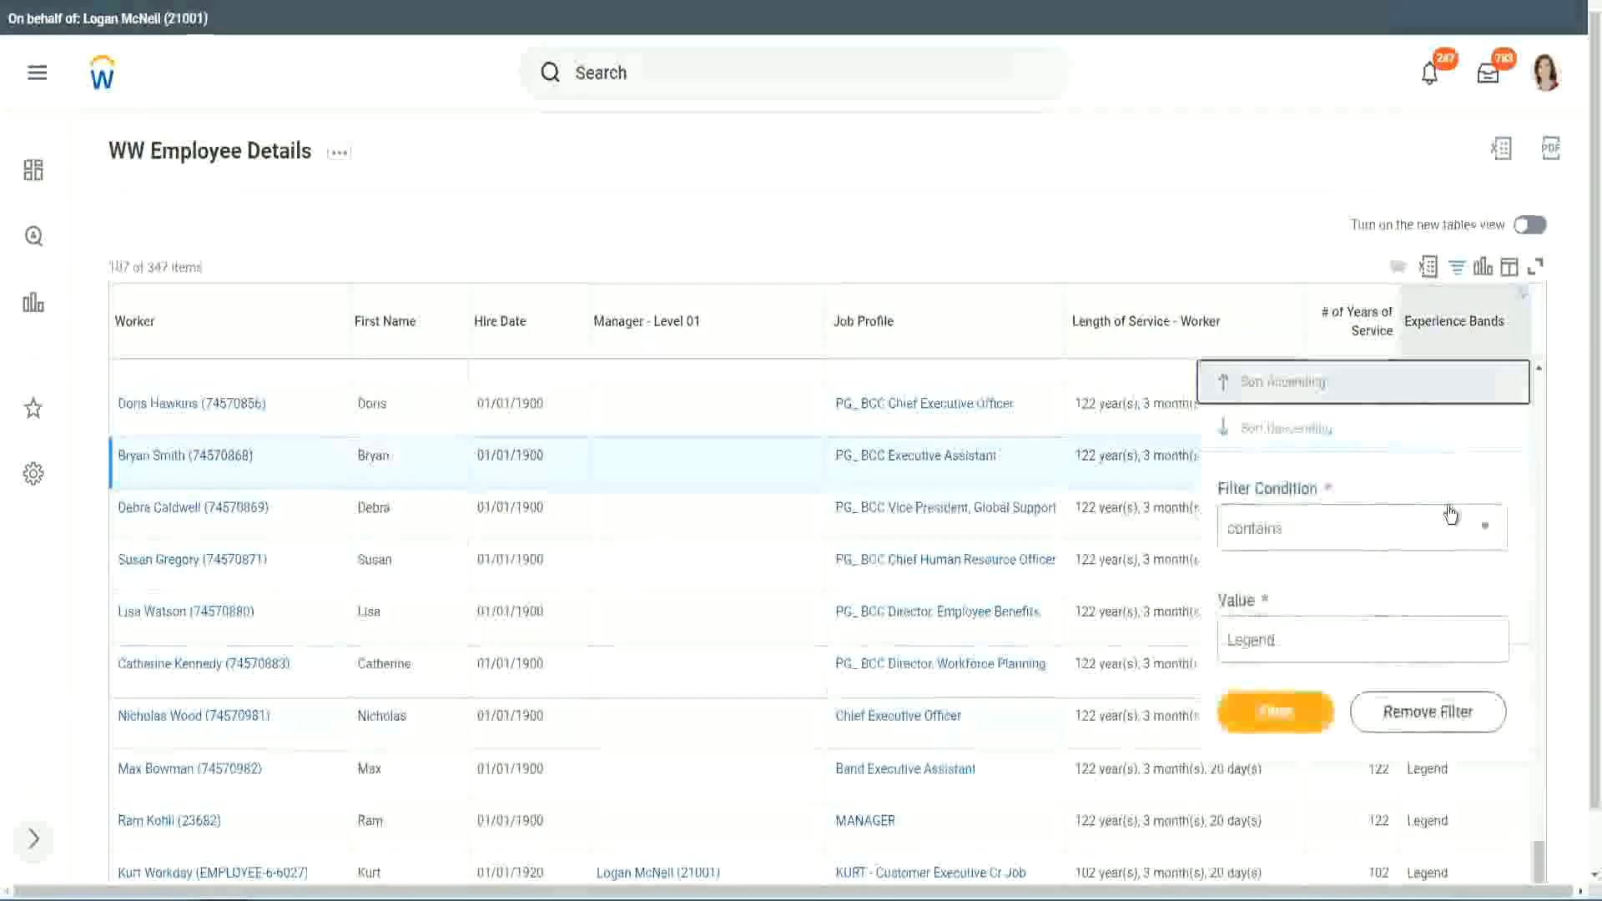
left_click(1312, 640)
key("ctrl+a")
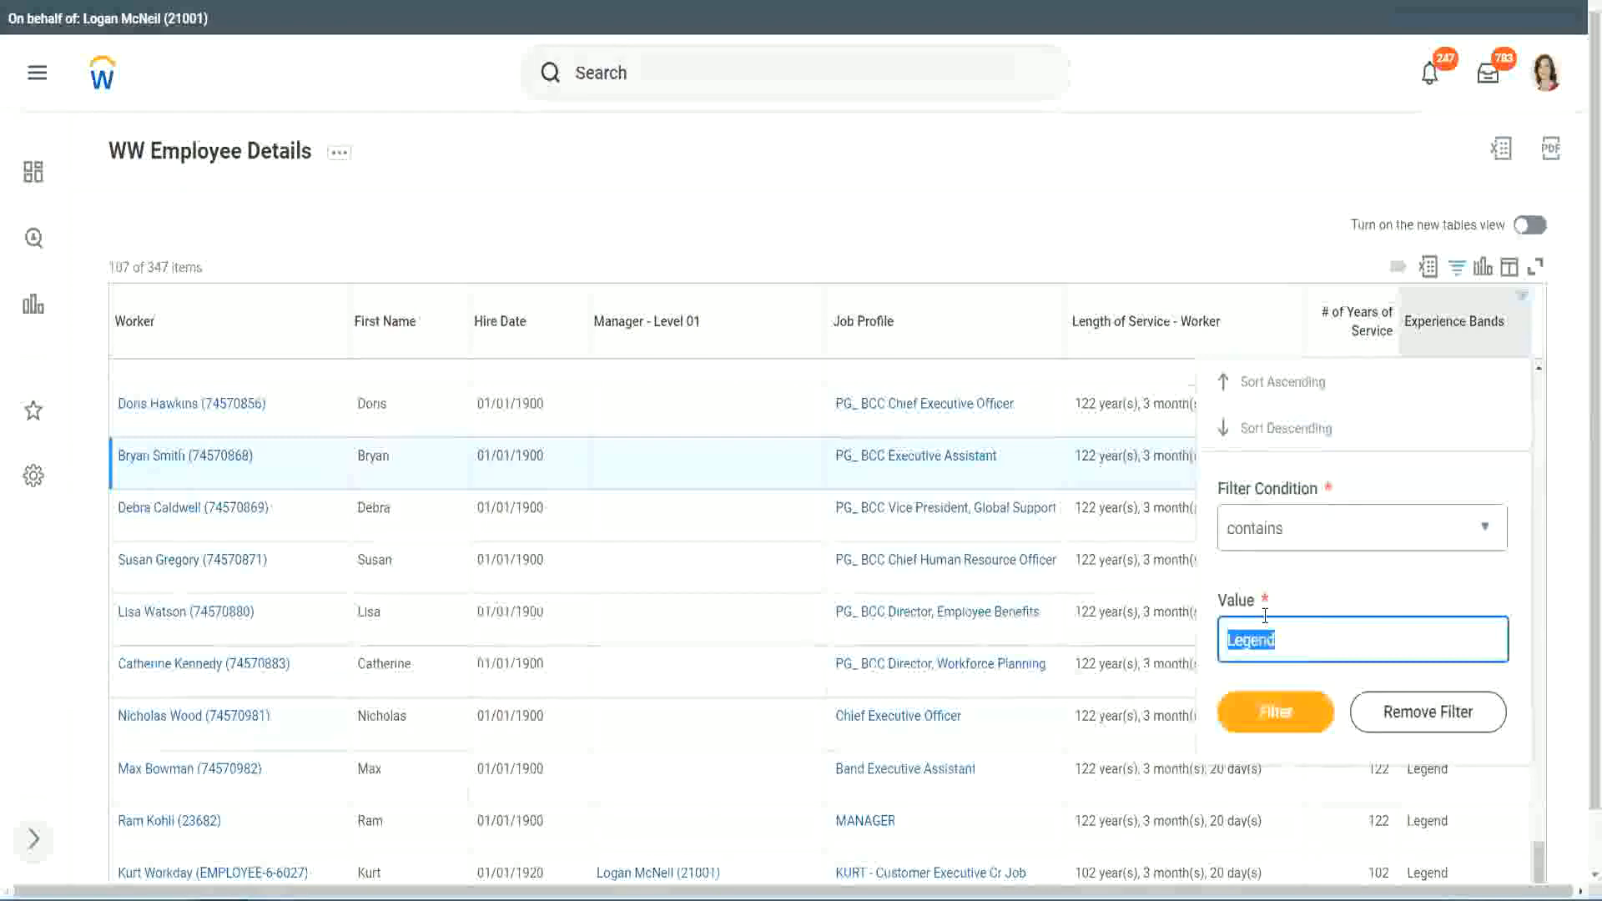
type("Ex")
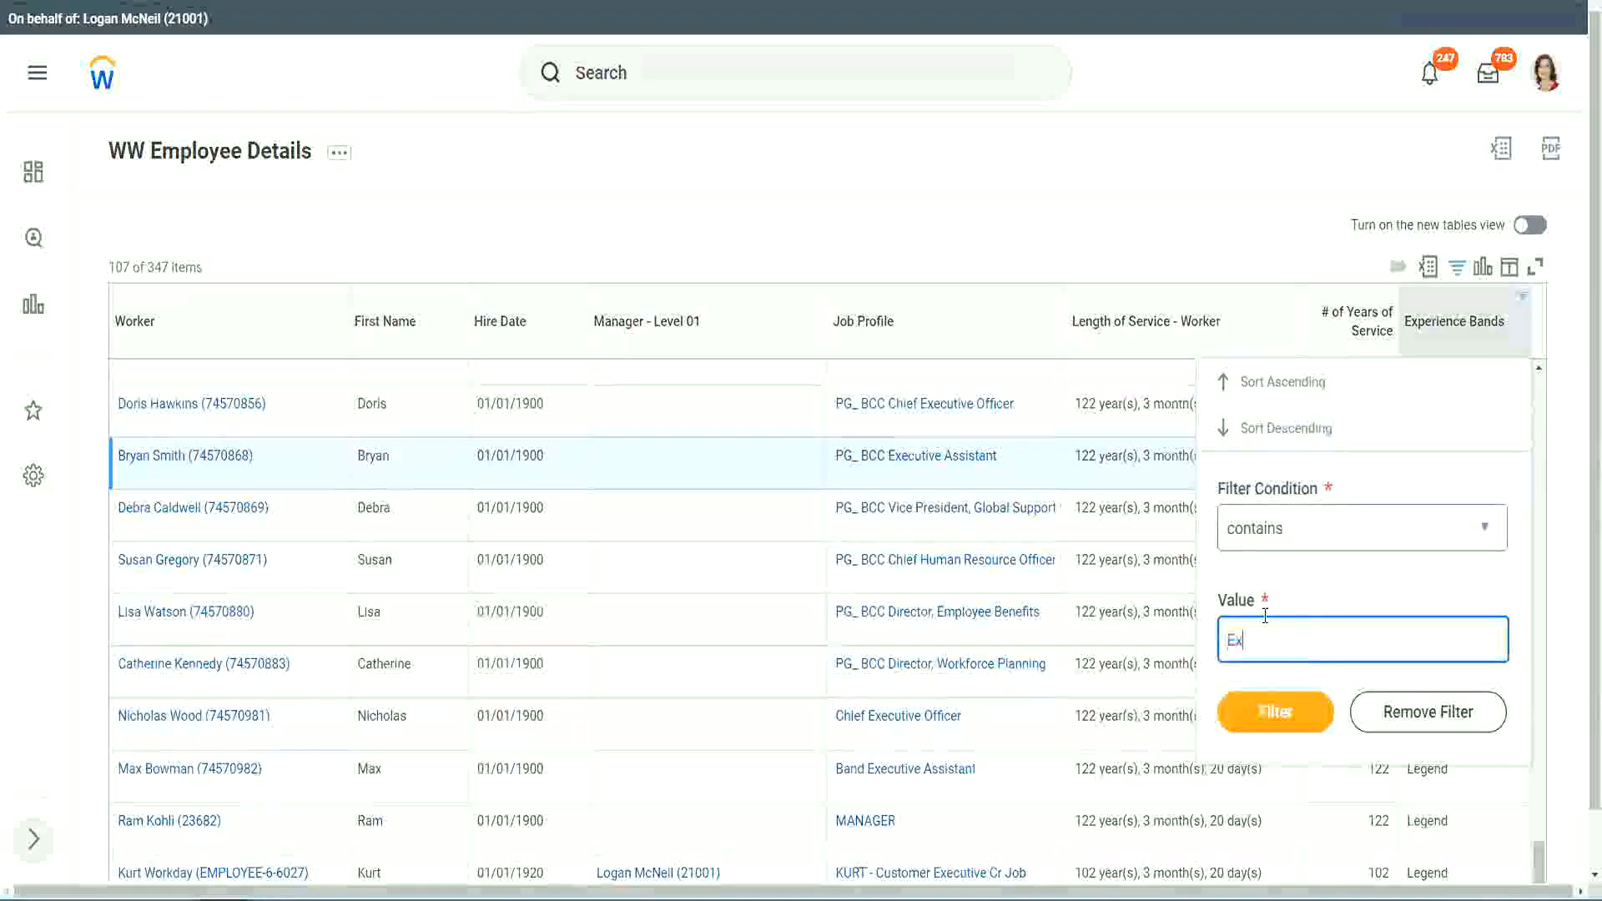
type("per")
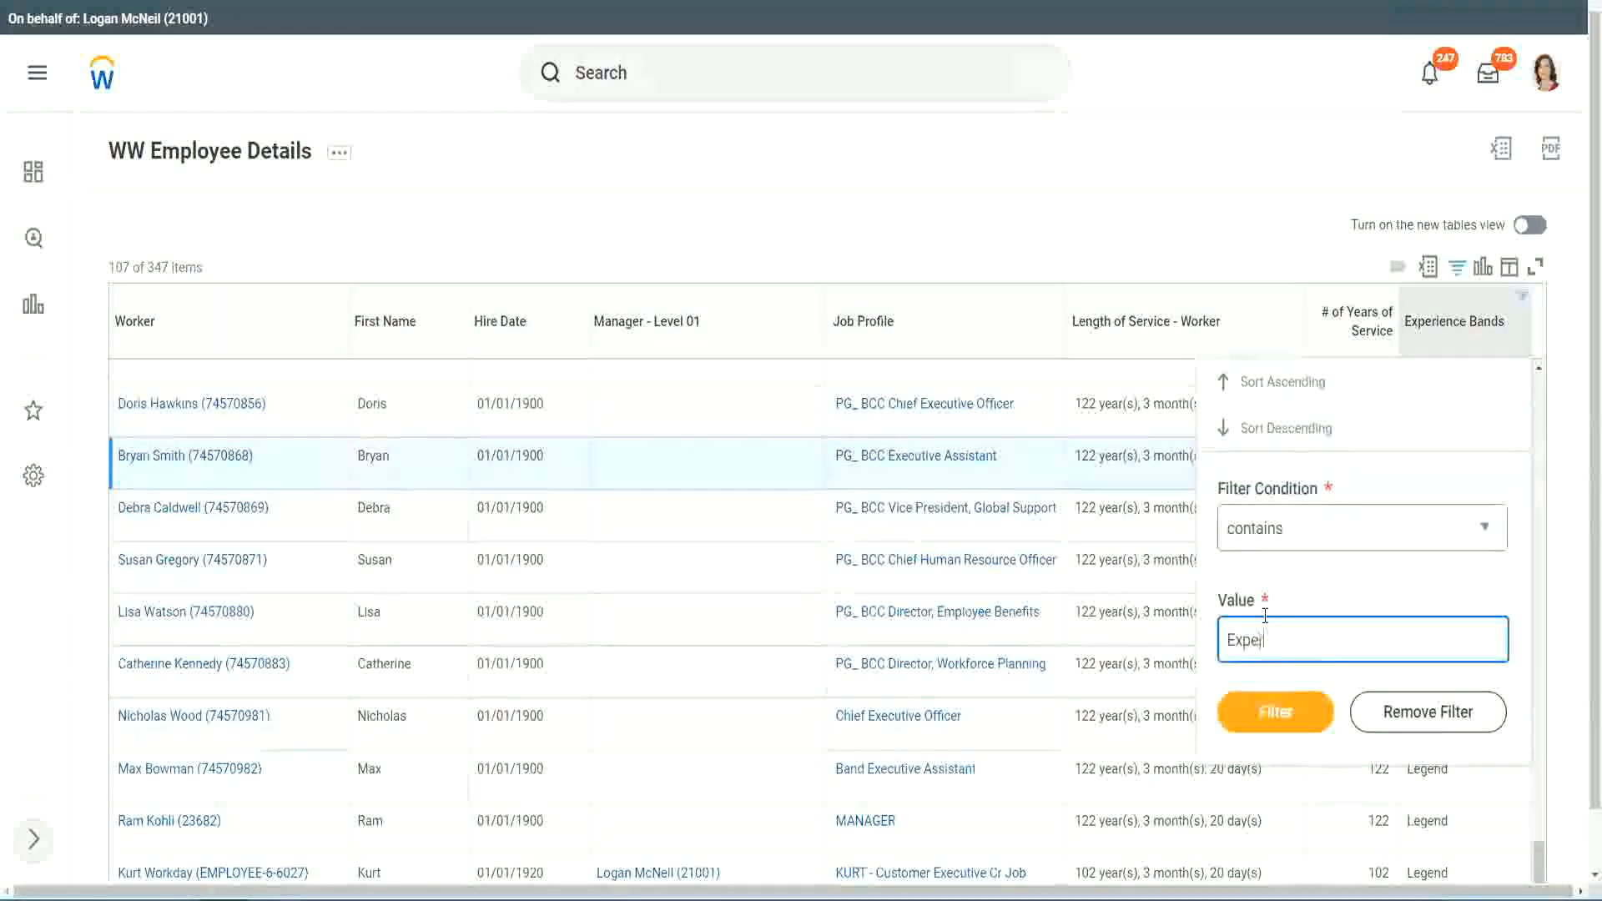
type("ienced")
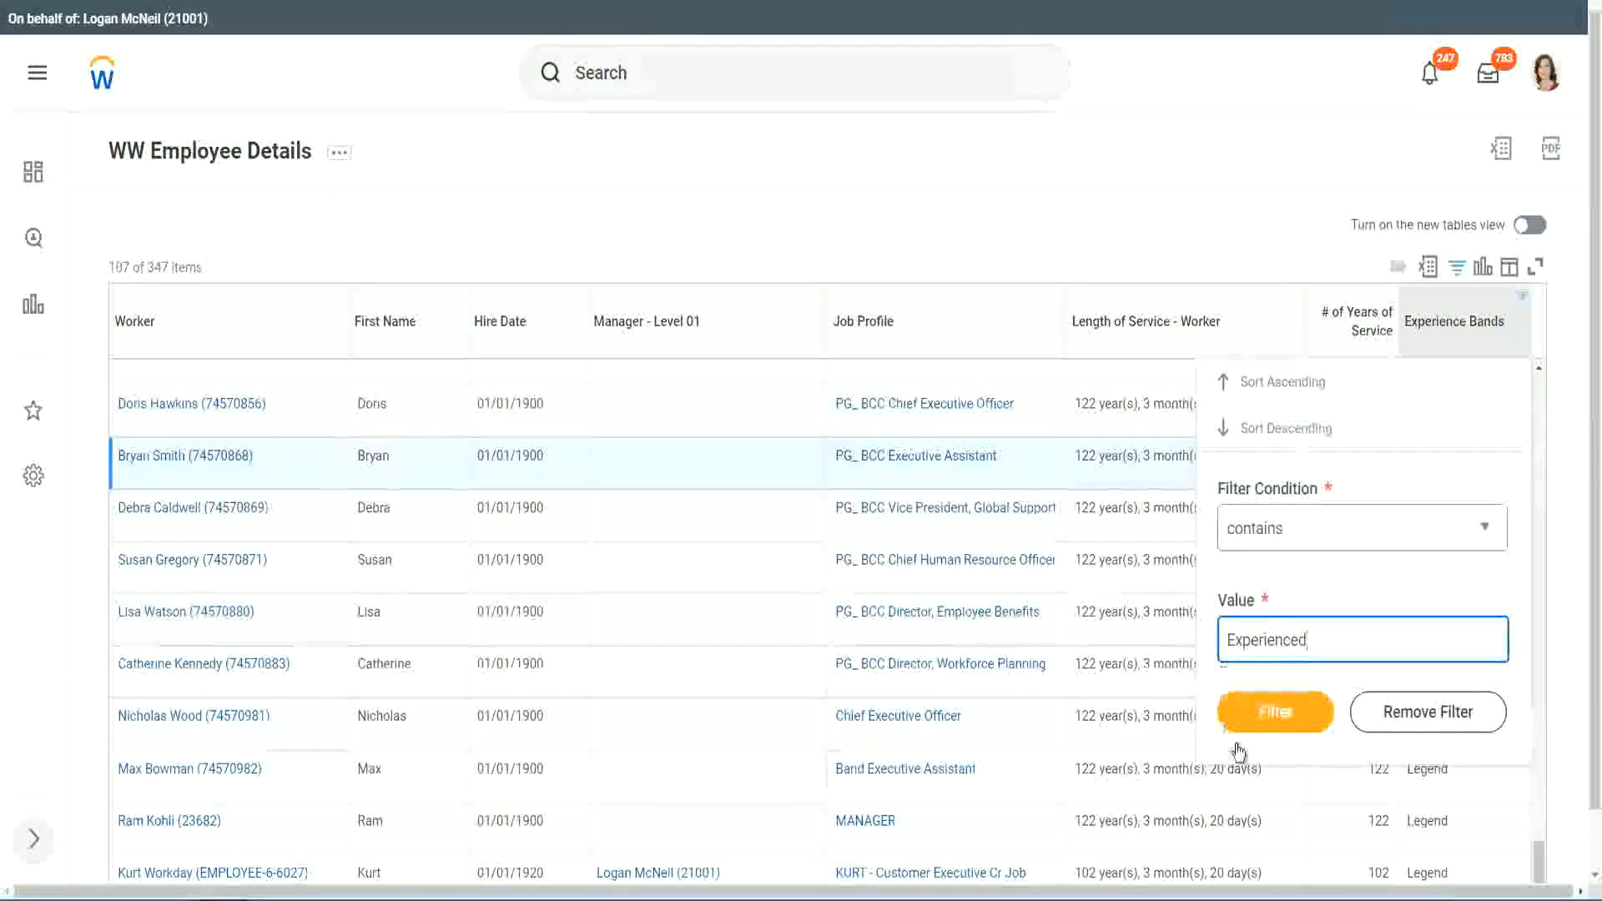
left_click(1286, 710)
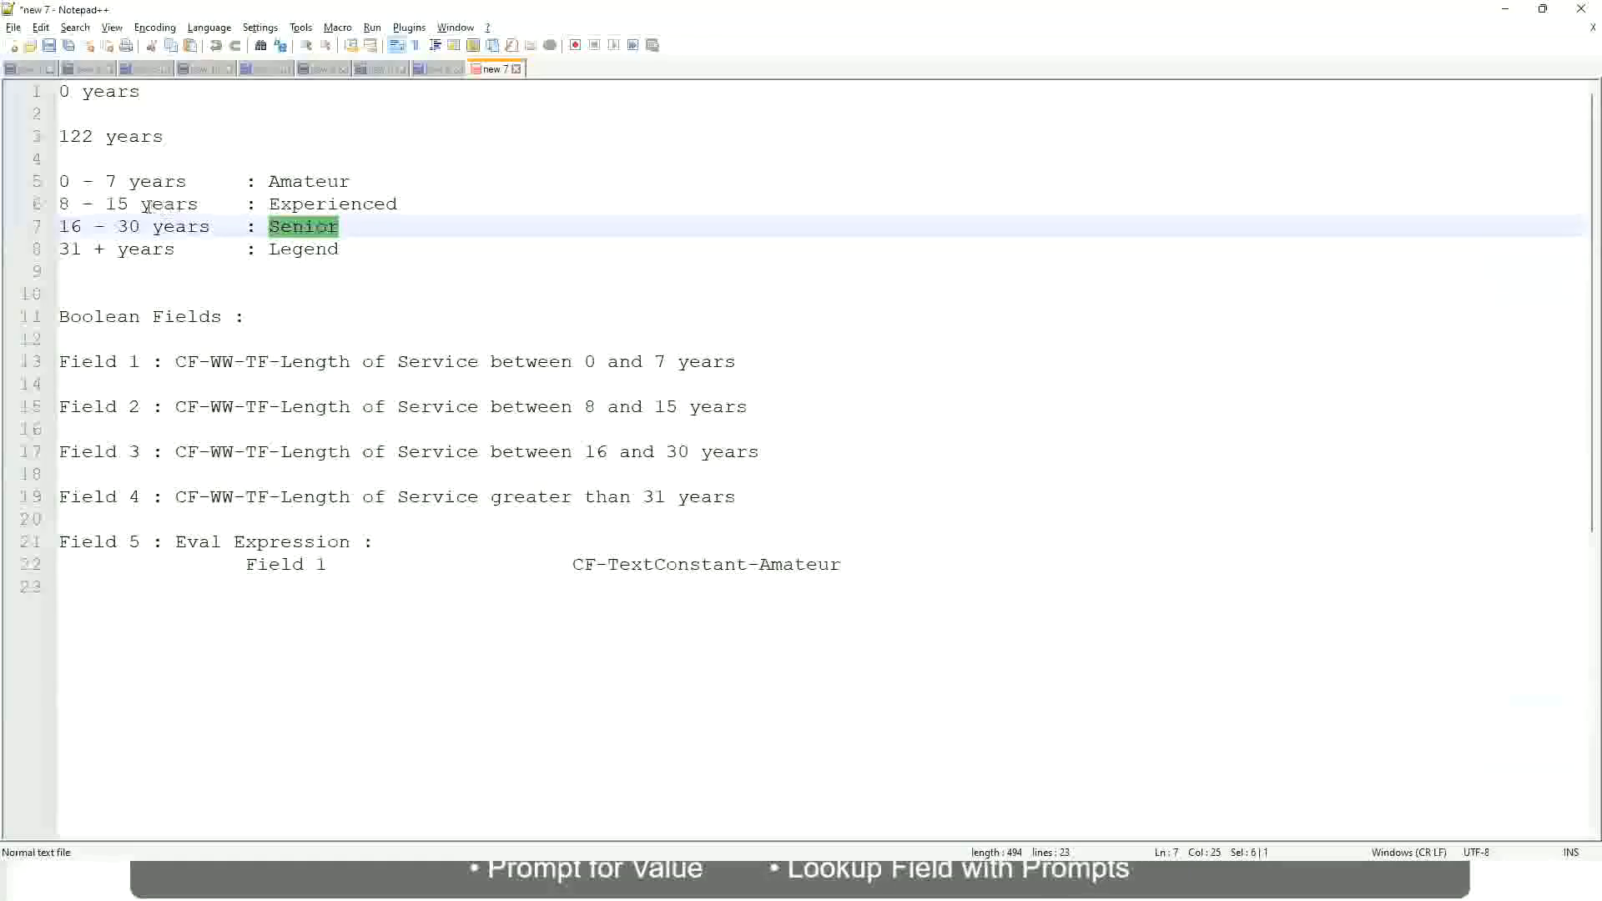
Step: Switch to Notepad++ and review the year range noted for the Experienced band
left_click(88, 206)
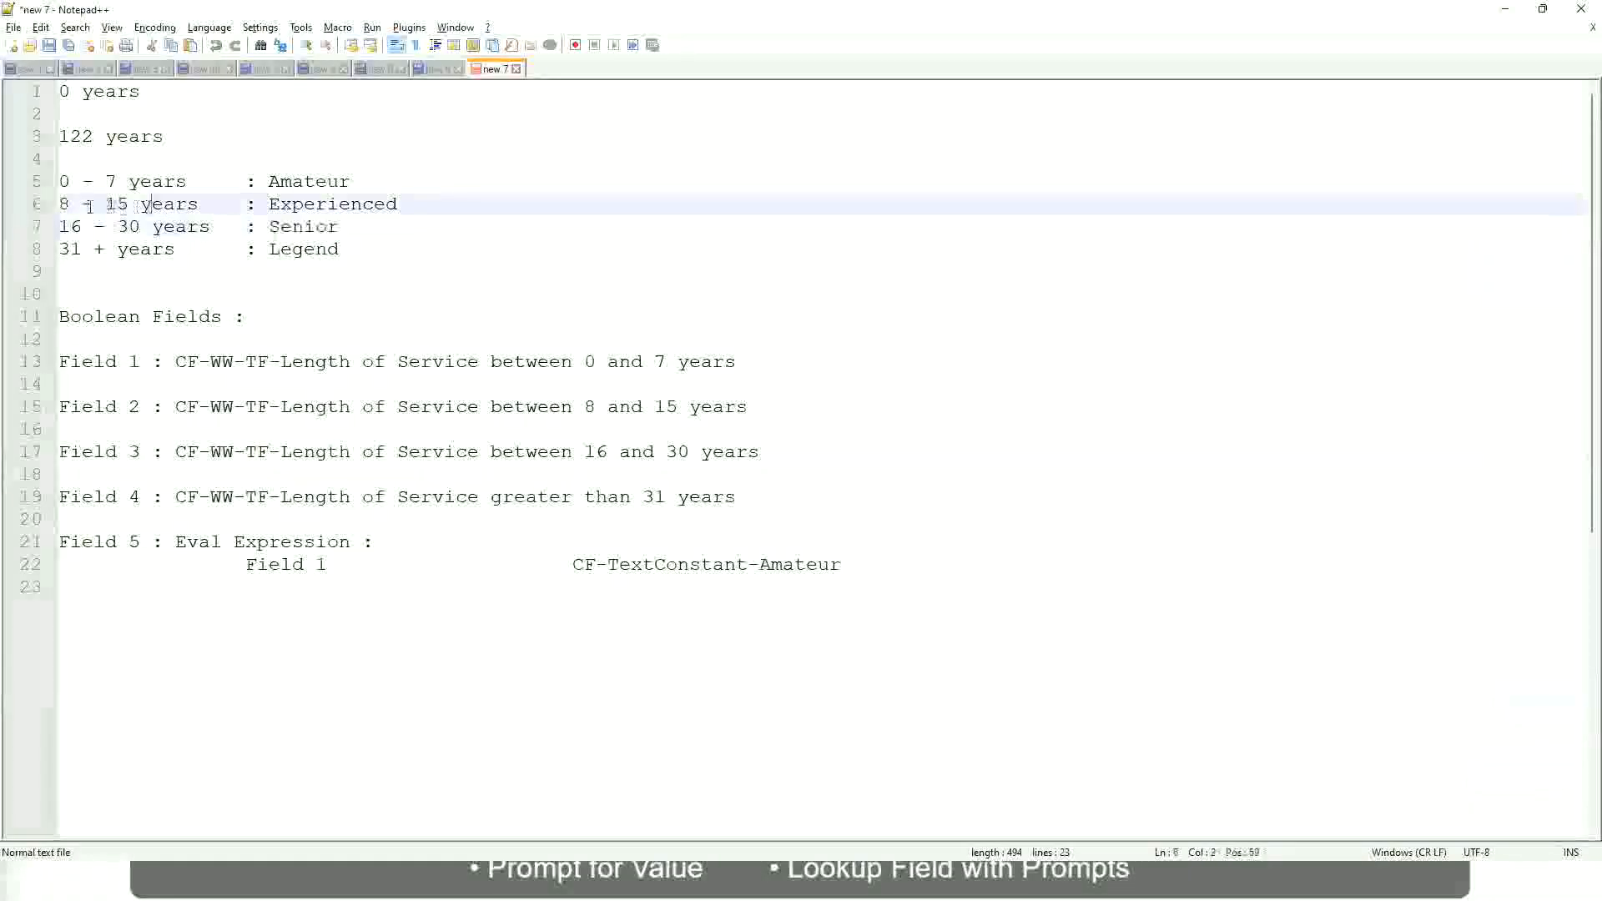
left_click_drag(71, 205, 128, 206)
left_click(136, 207)
left_click(186, 205)
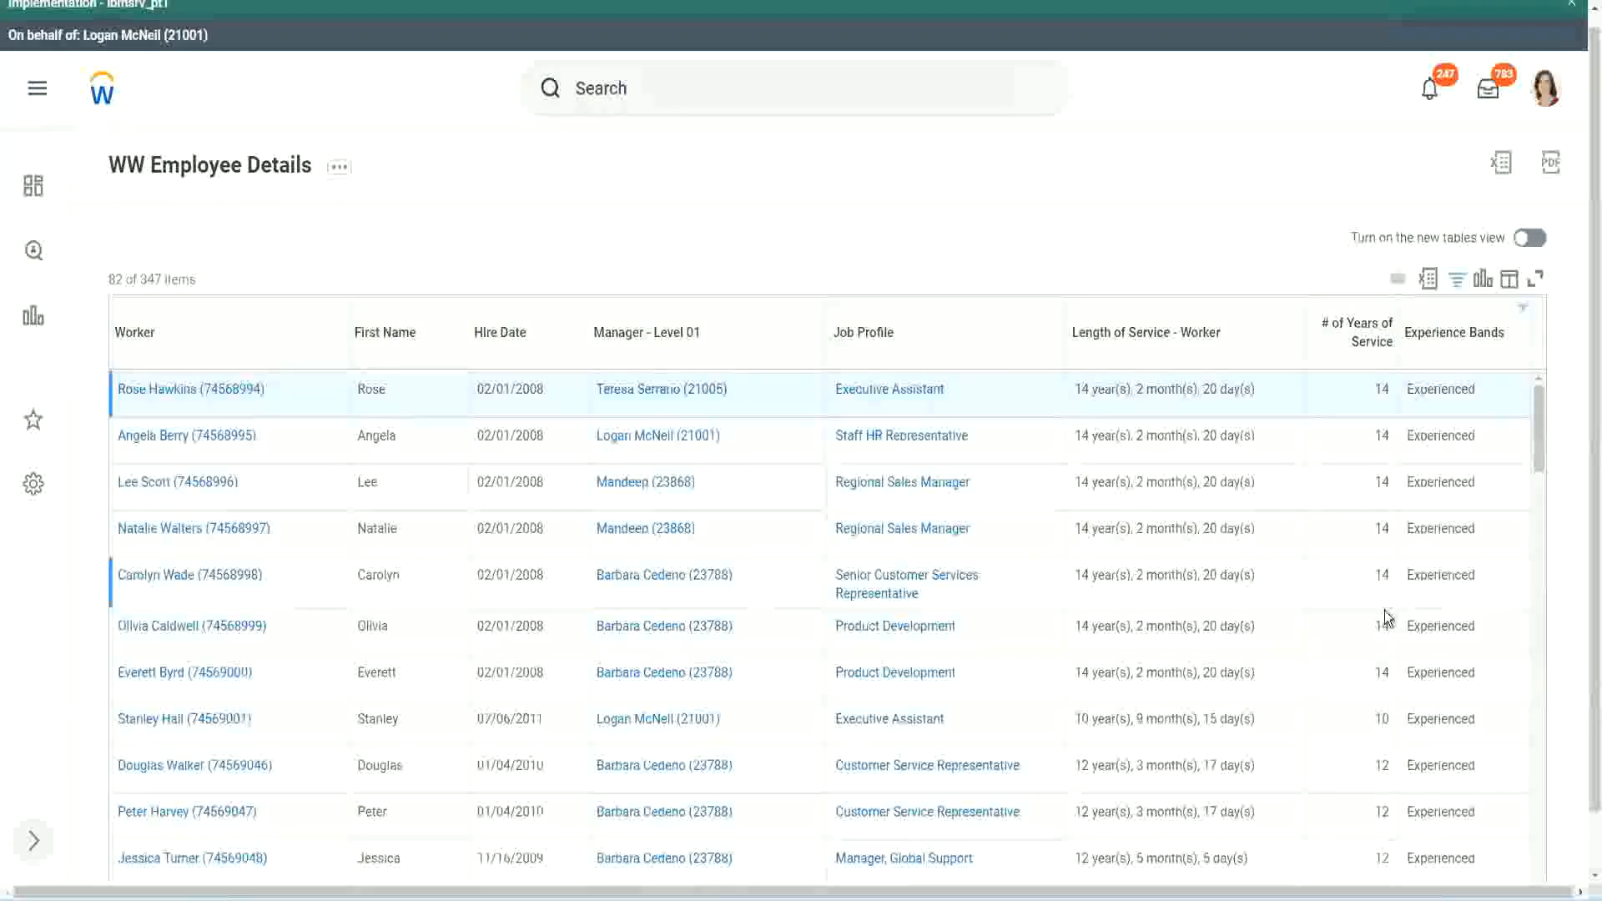
Step: Return to the report and scroll through the filtered workers' years of service against their Experienced band
scroll(1384, 618, "down", 3)
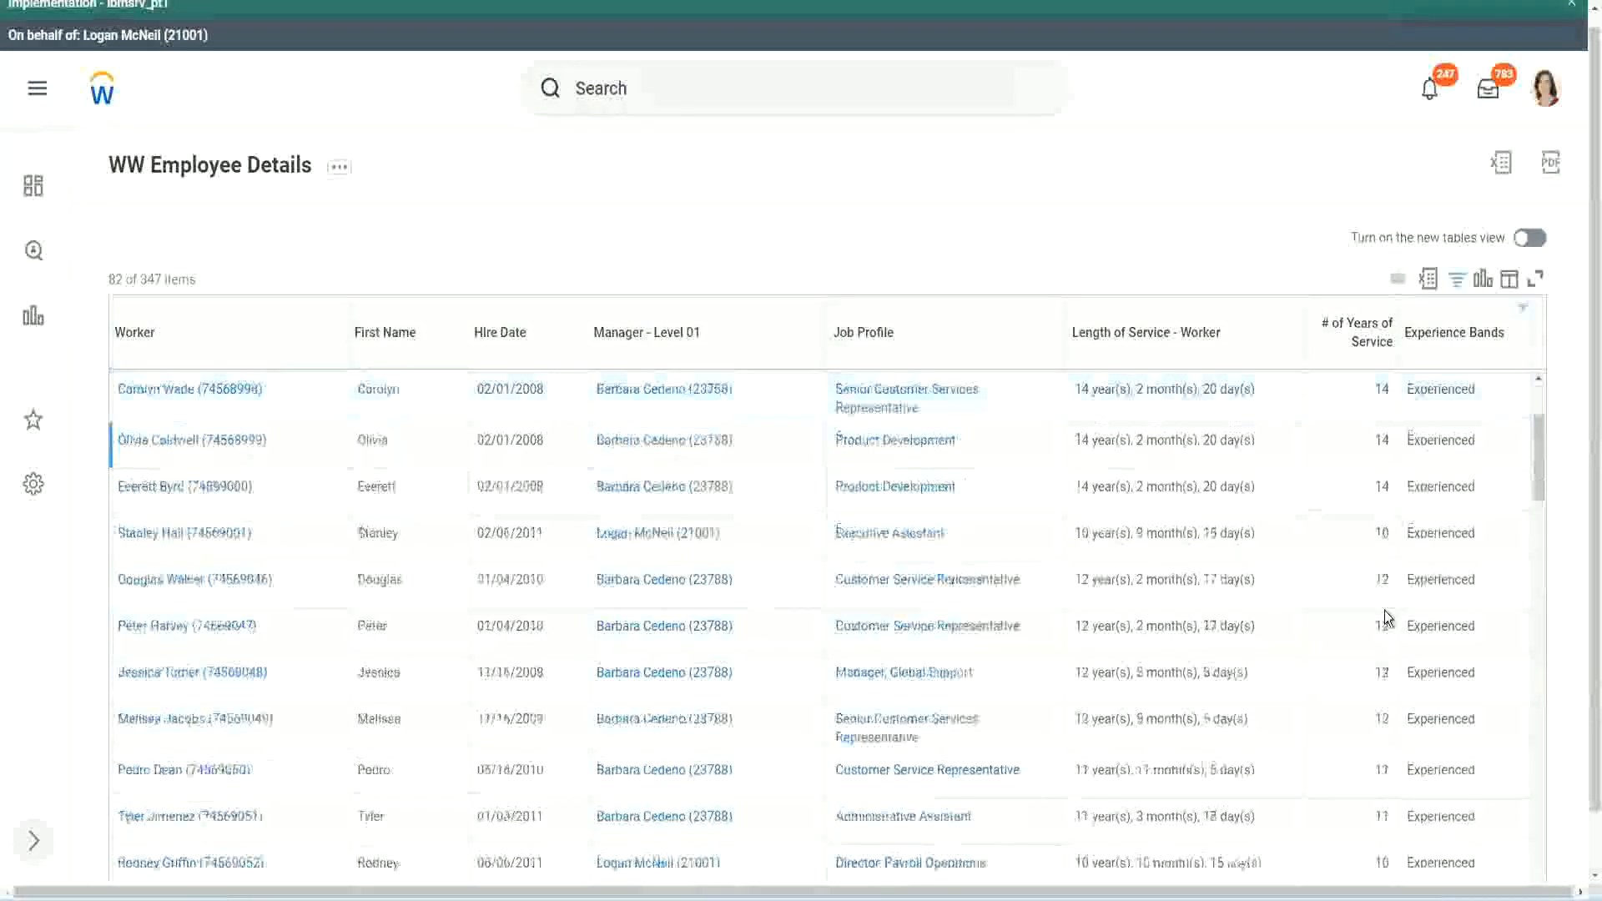
double_click(1382, 440)
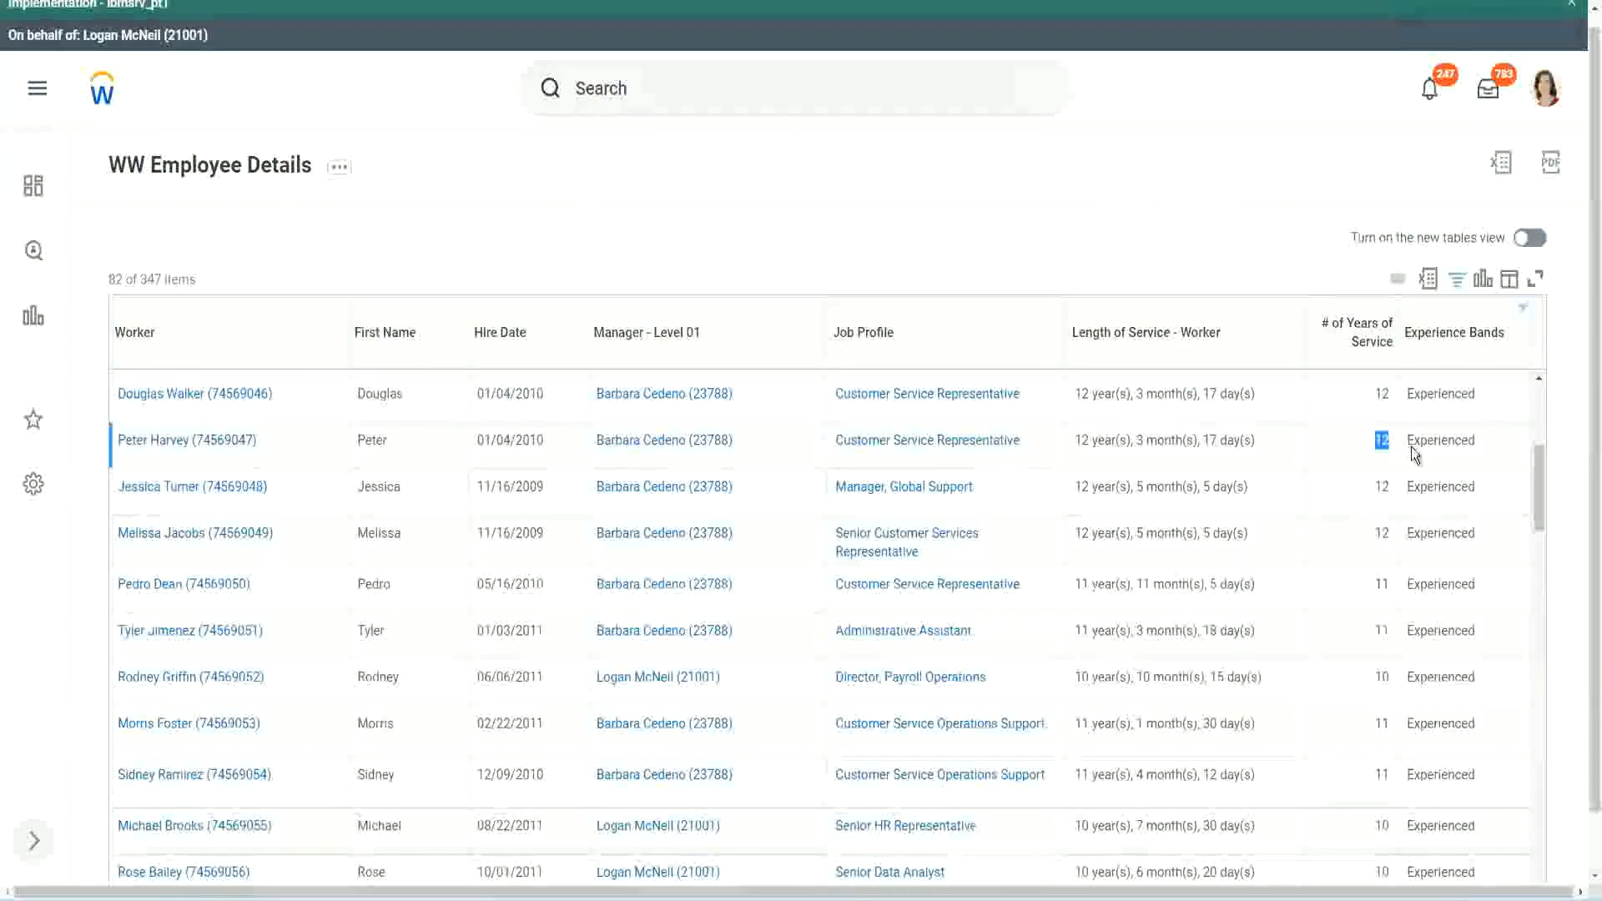
double_click(1414, 440)
scroll(1377, 634, "down", 3)
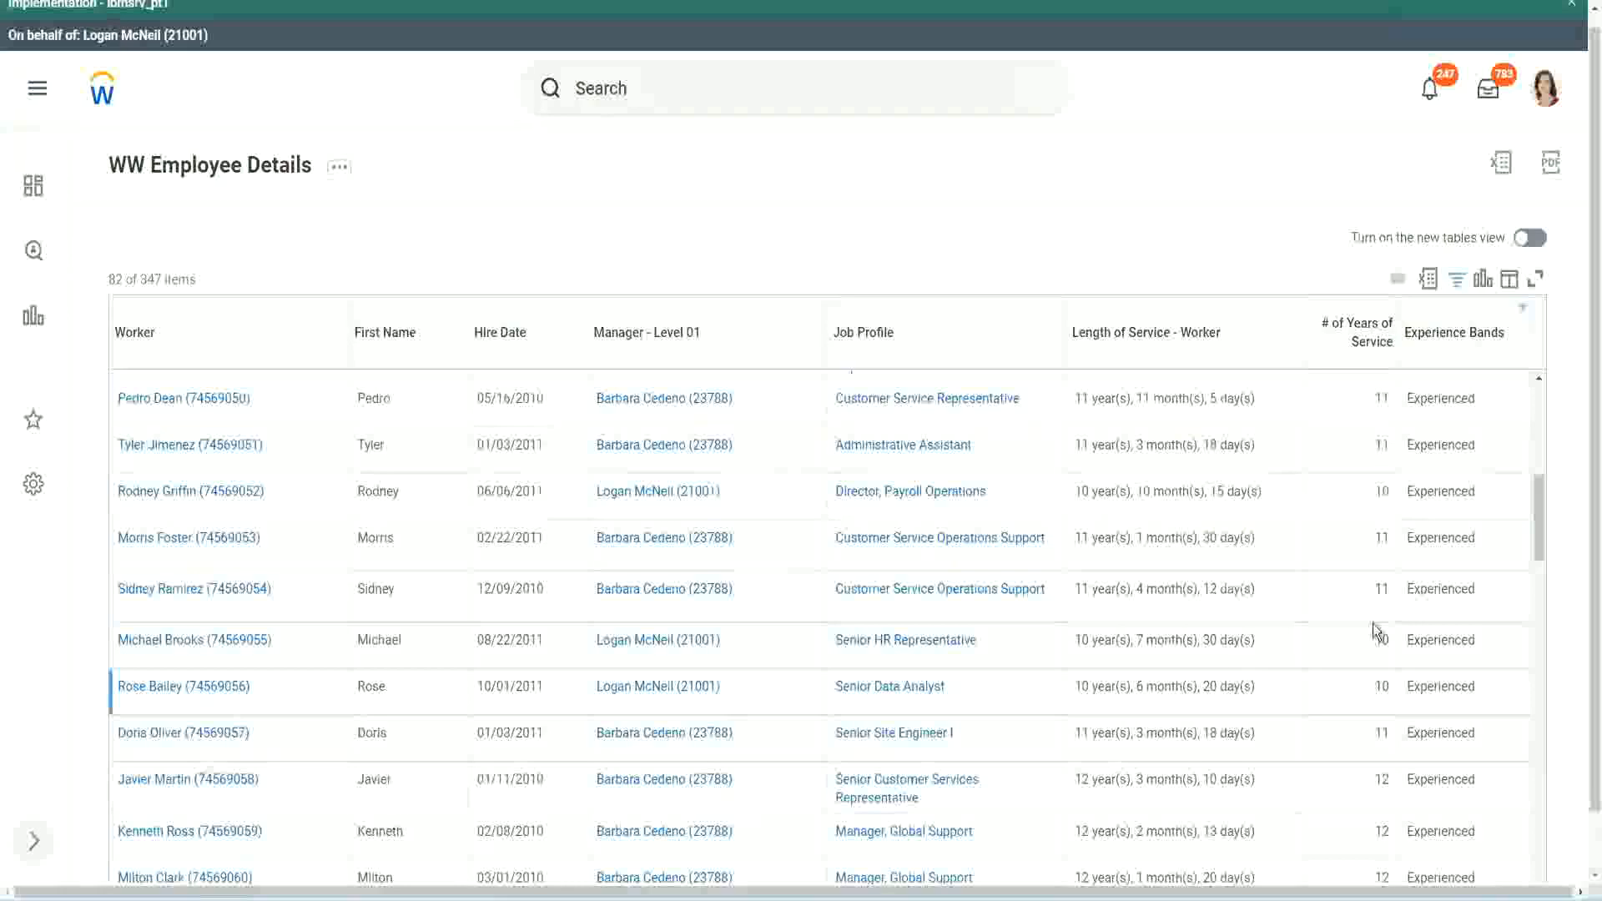
left_click(1381, 589)
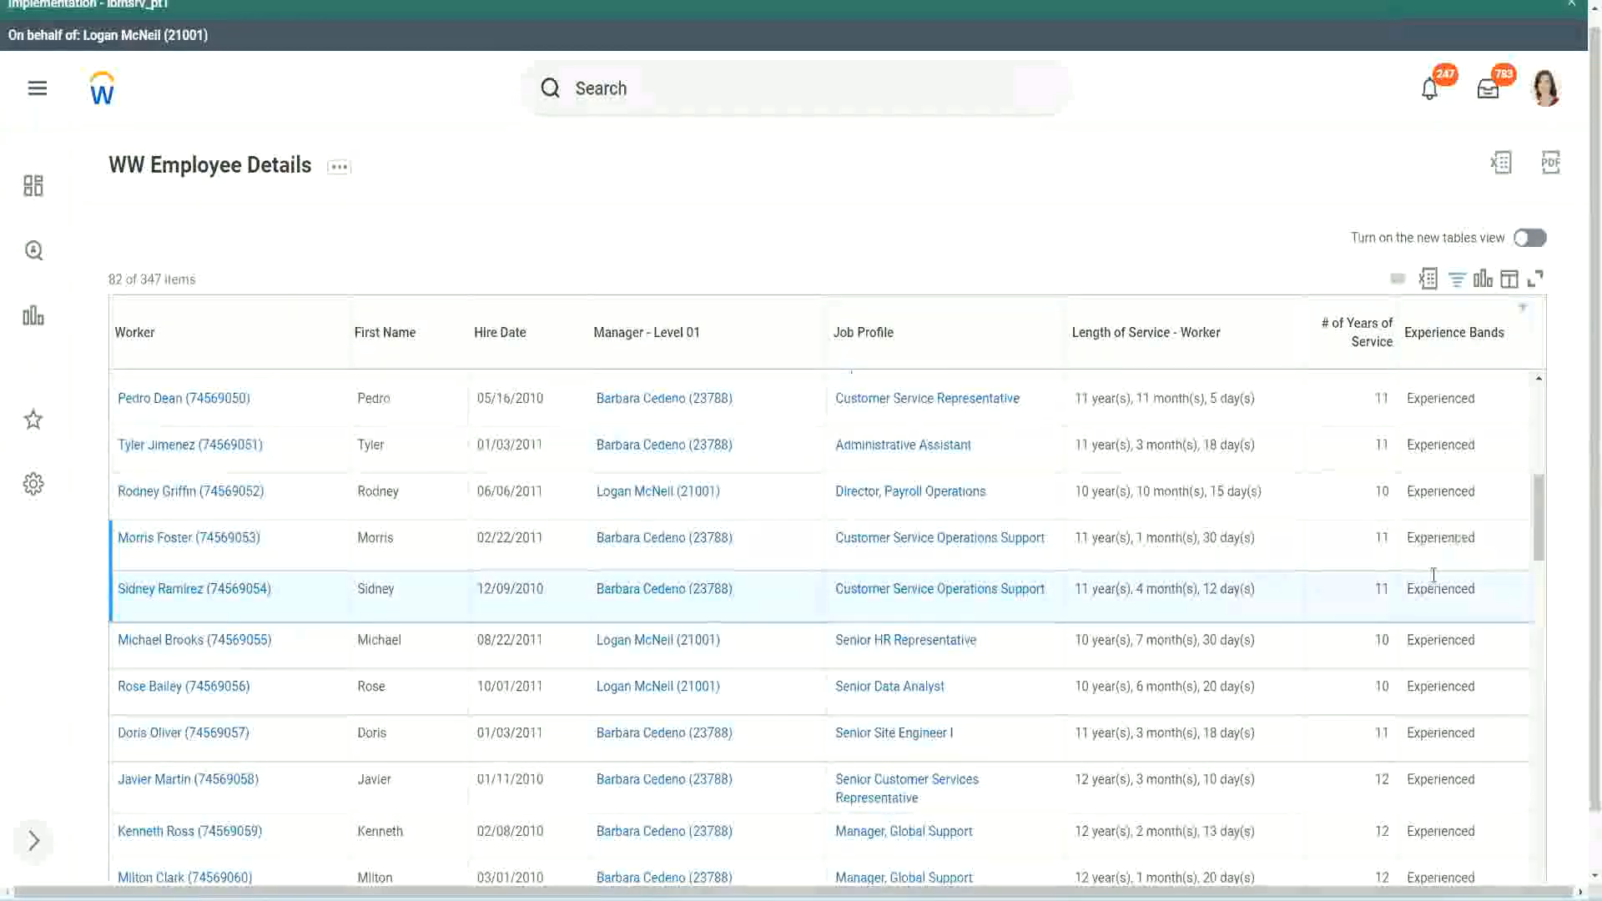
left_click(1423, 551)
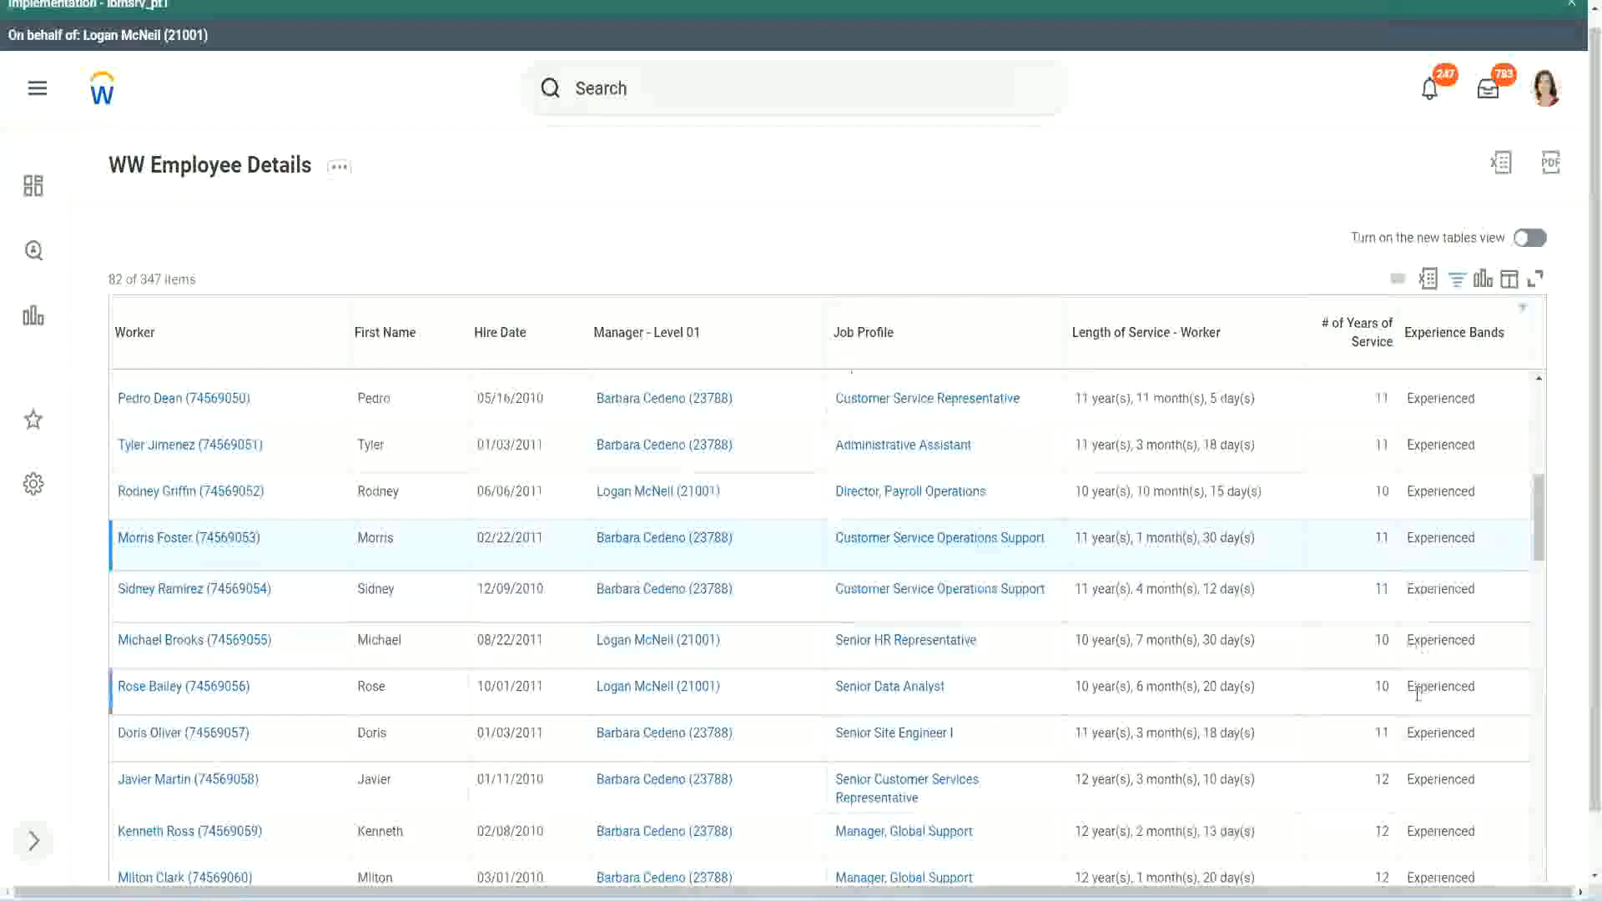
scroll(1415, 693, "down", 10)
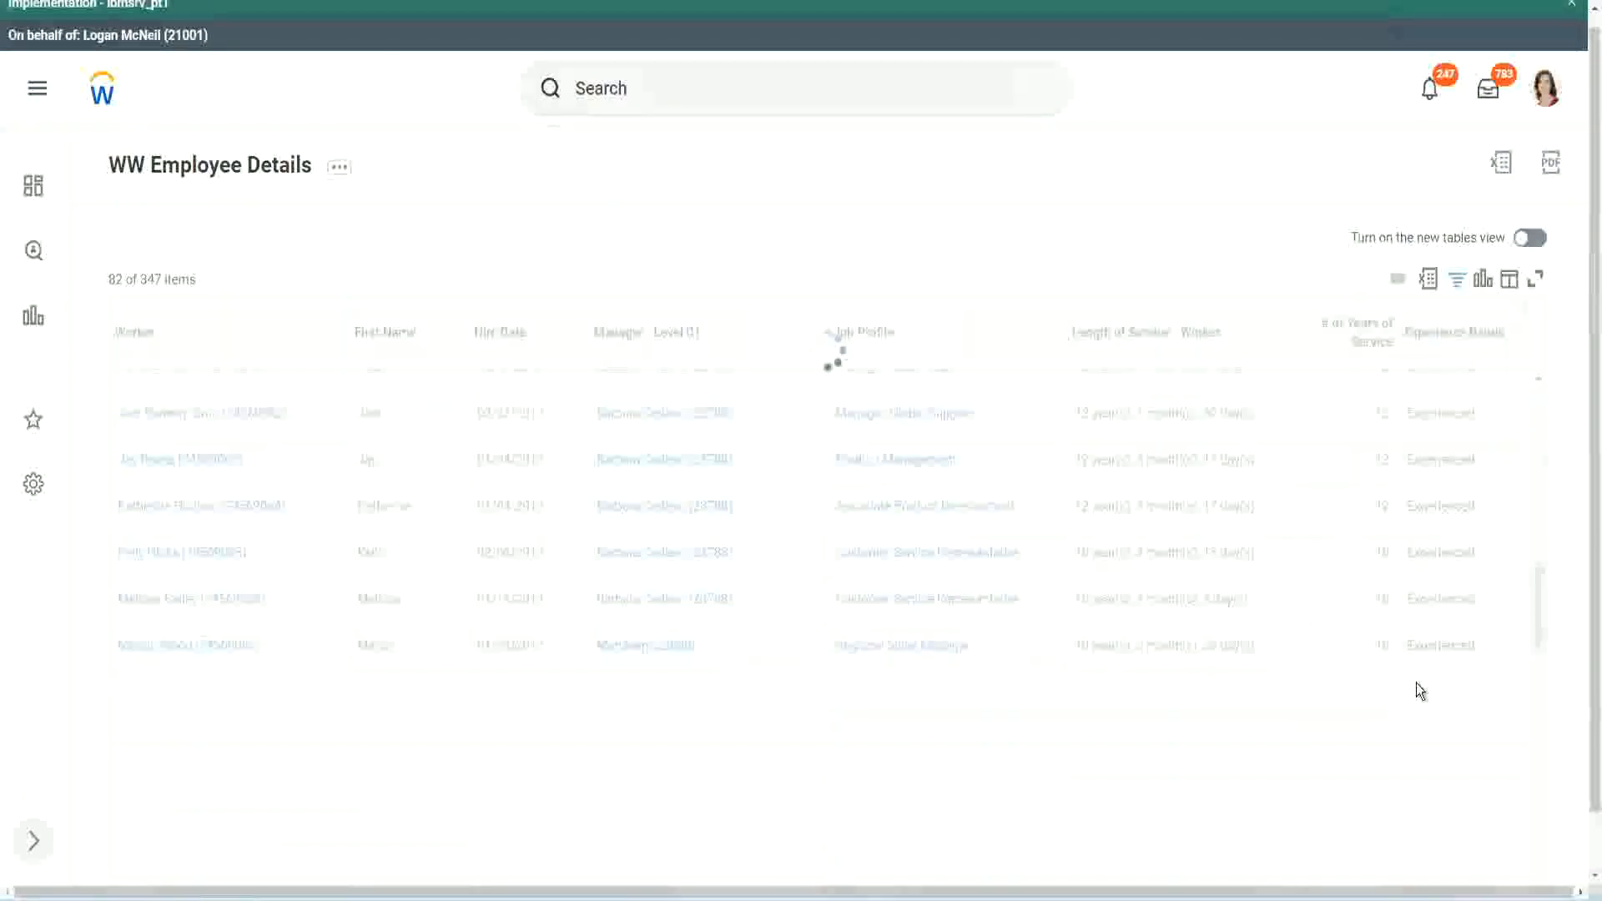